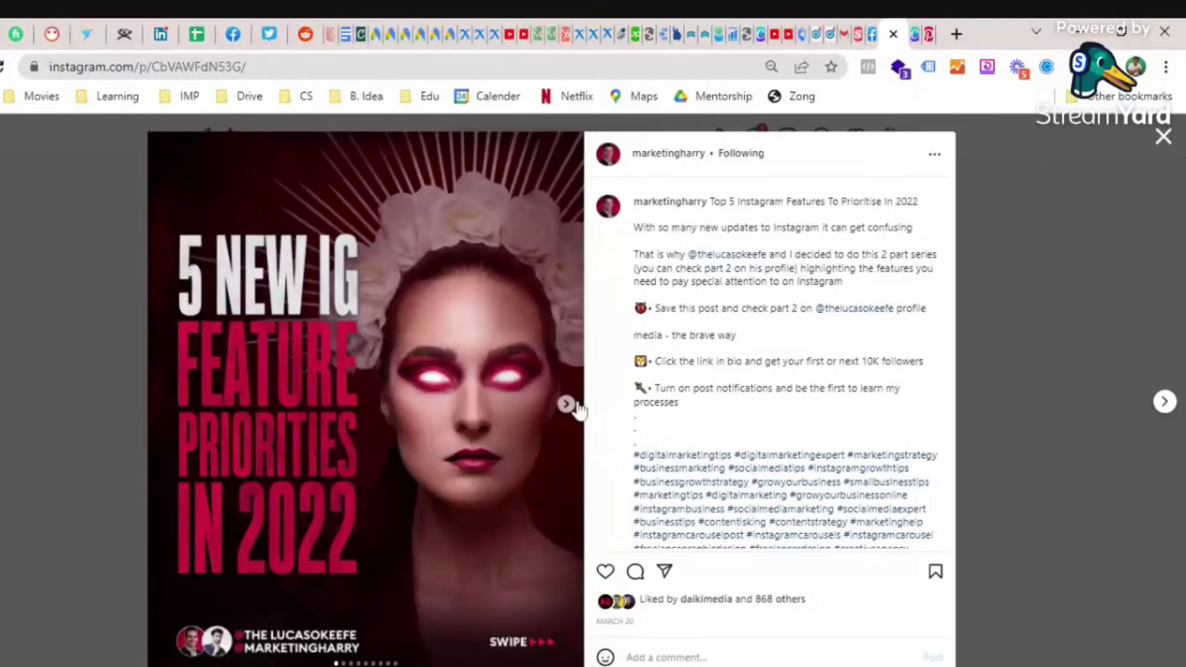
# - Leave the open carousel, view the "7 Instagram Do's & Don'ts" post on the profile, and return to the grid
pyautogui.press('Escape')
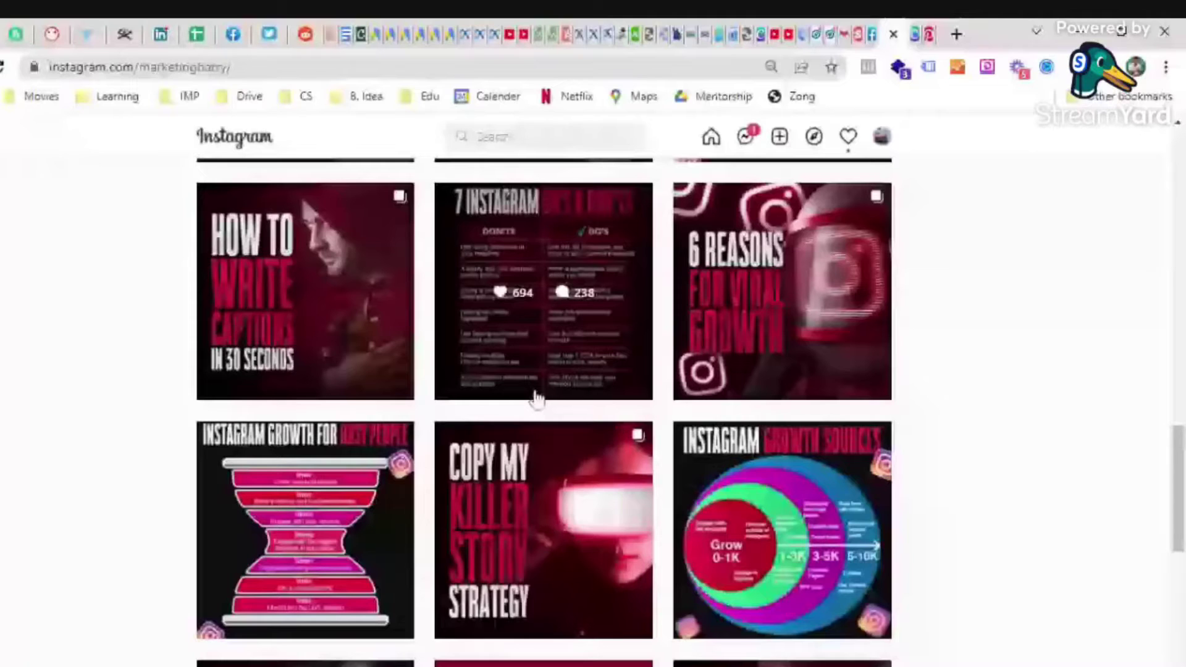
pyautogui.click(535, 399)
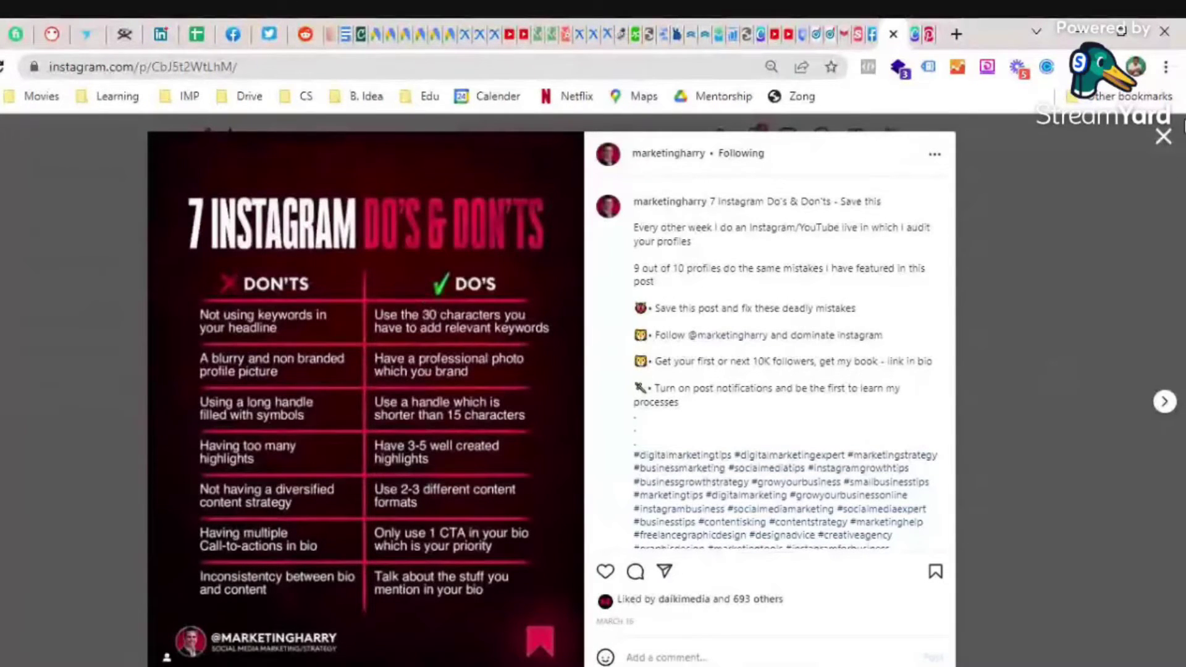
pyautogui.click(1164, 137)
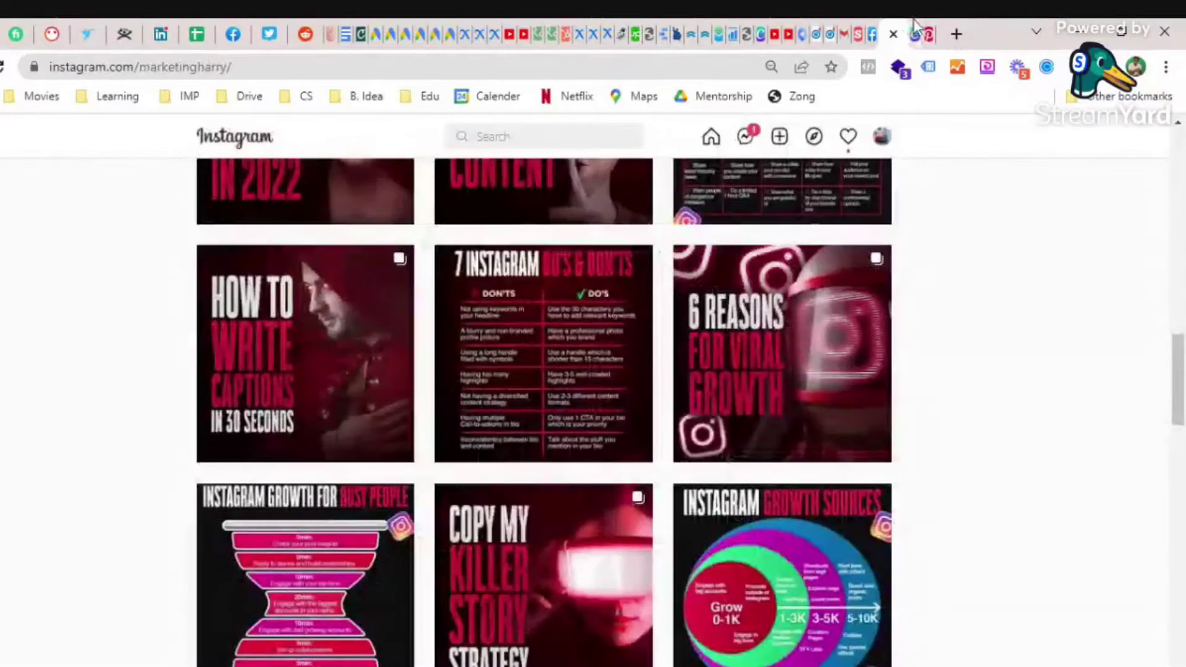
# - Switch to Canva and open the custom size form for a new design
pyautogui.click(916, 29)
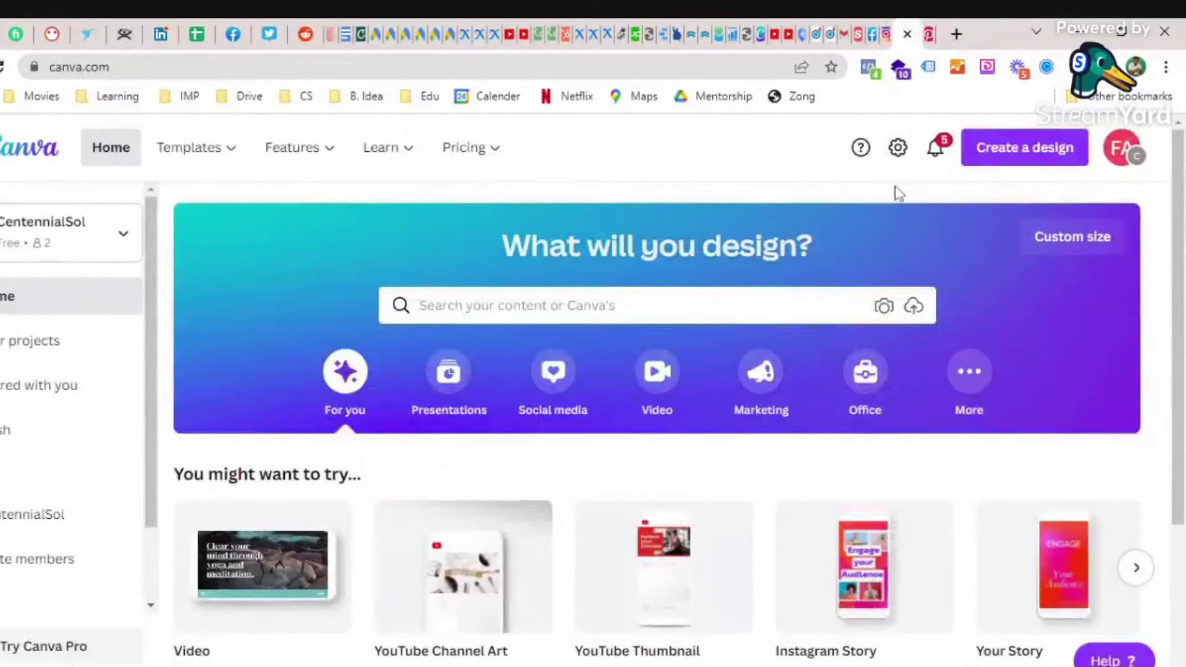
pyautogui.click(1018, 160)
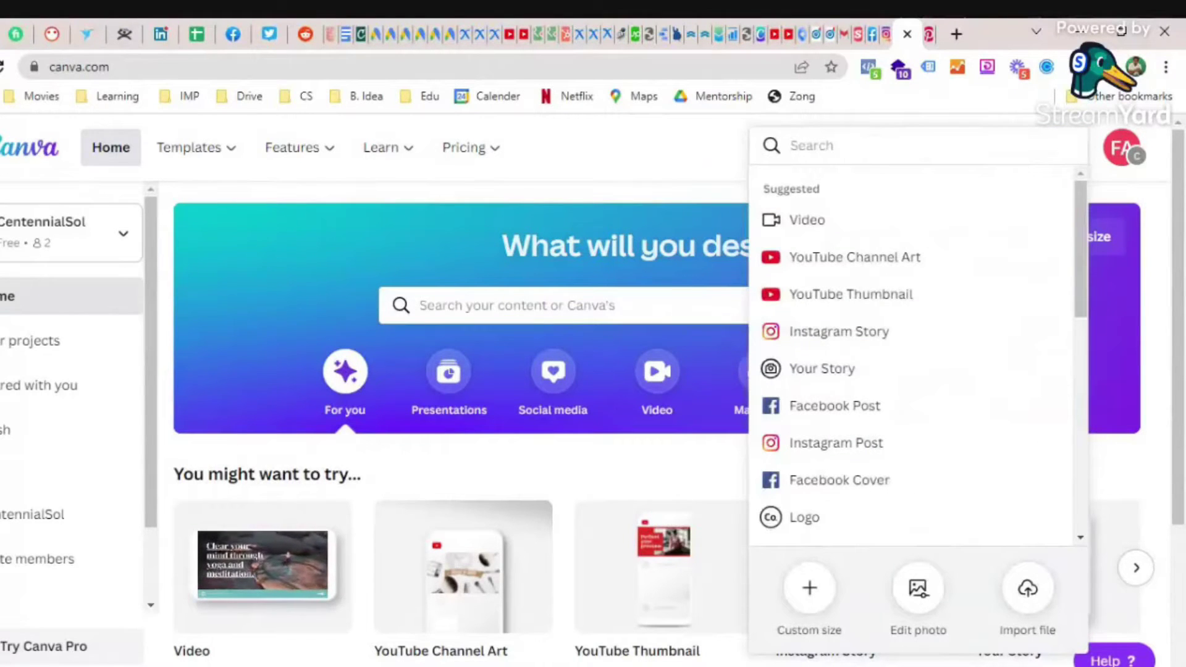
pyautogui.click(797, 603)
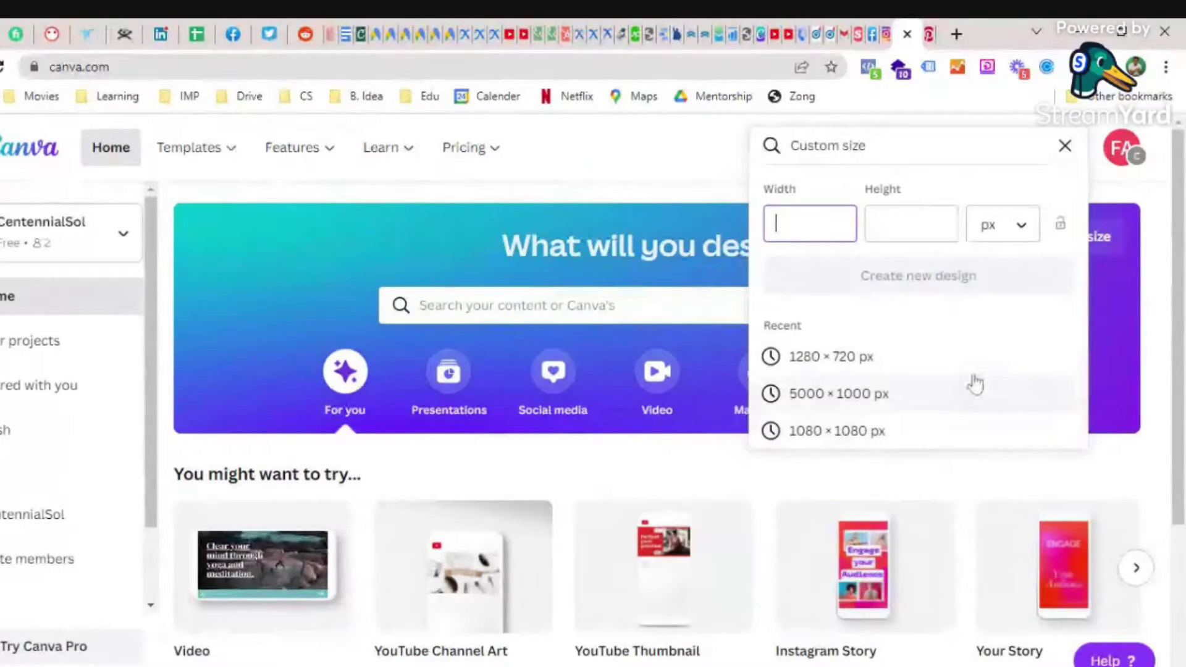
# - Return to Instagram and look through the slides of the "How to Write Captions in 30 Seconds" carousel, then close the post
pyautogui.click(890, 27)
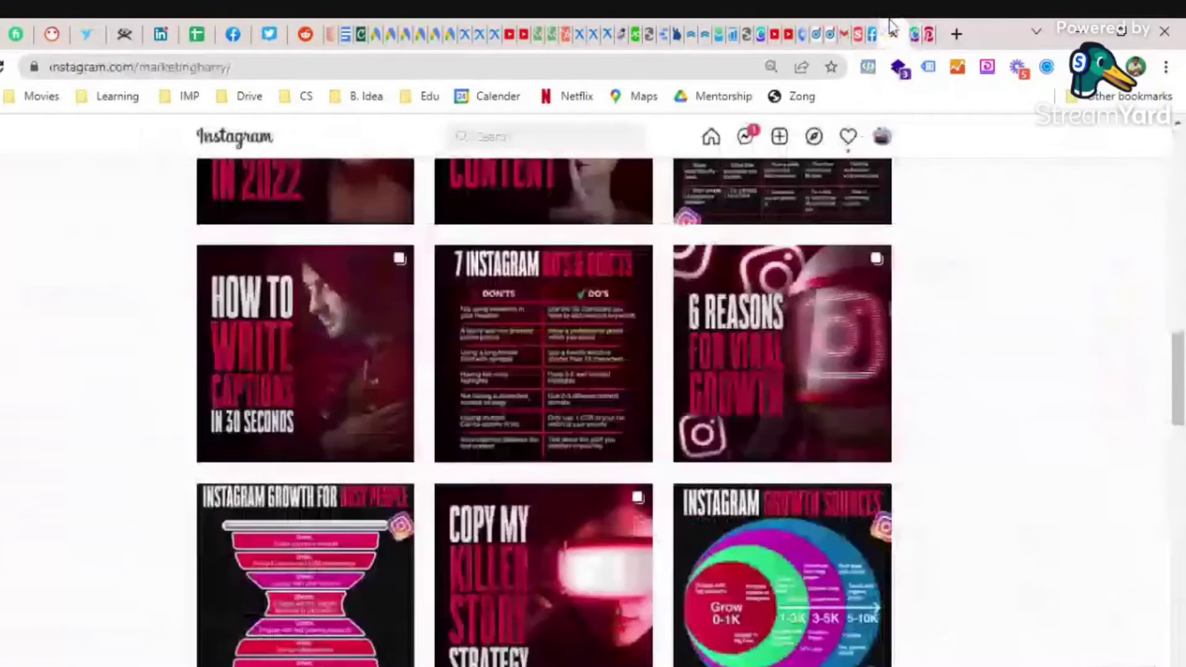
pyautogui.click(295, 375)
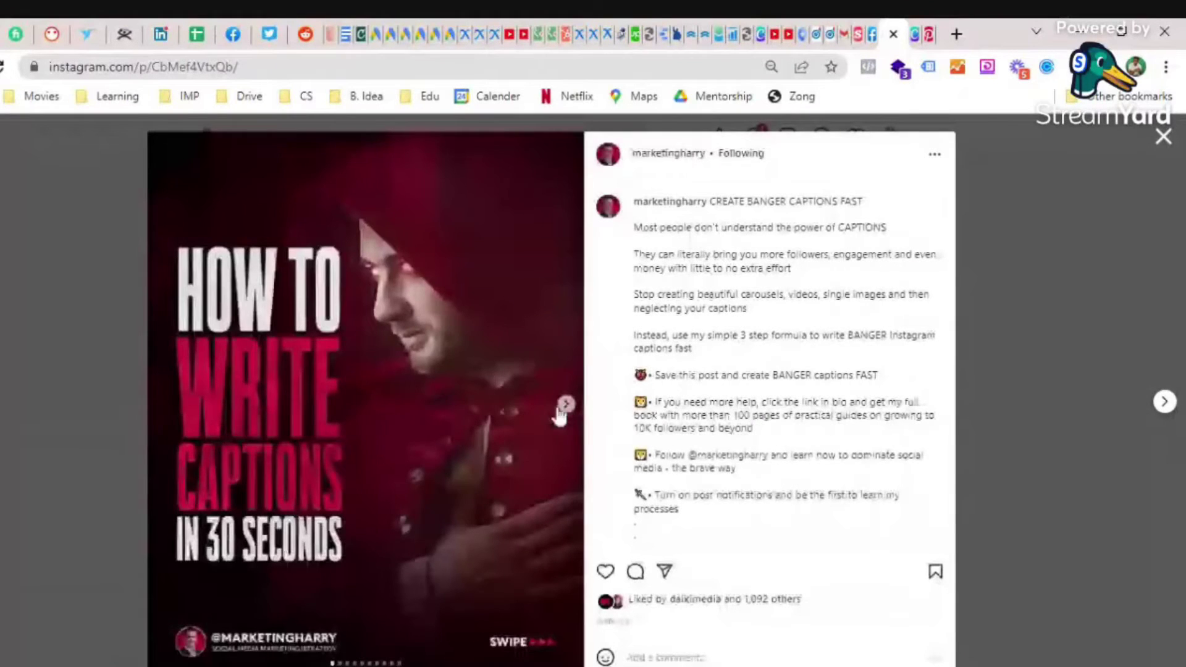
pyautogui.click(565, 408)
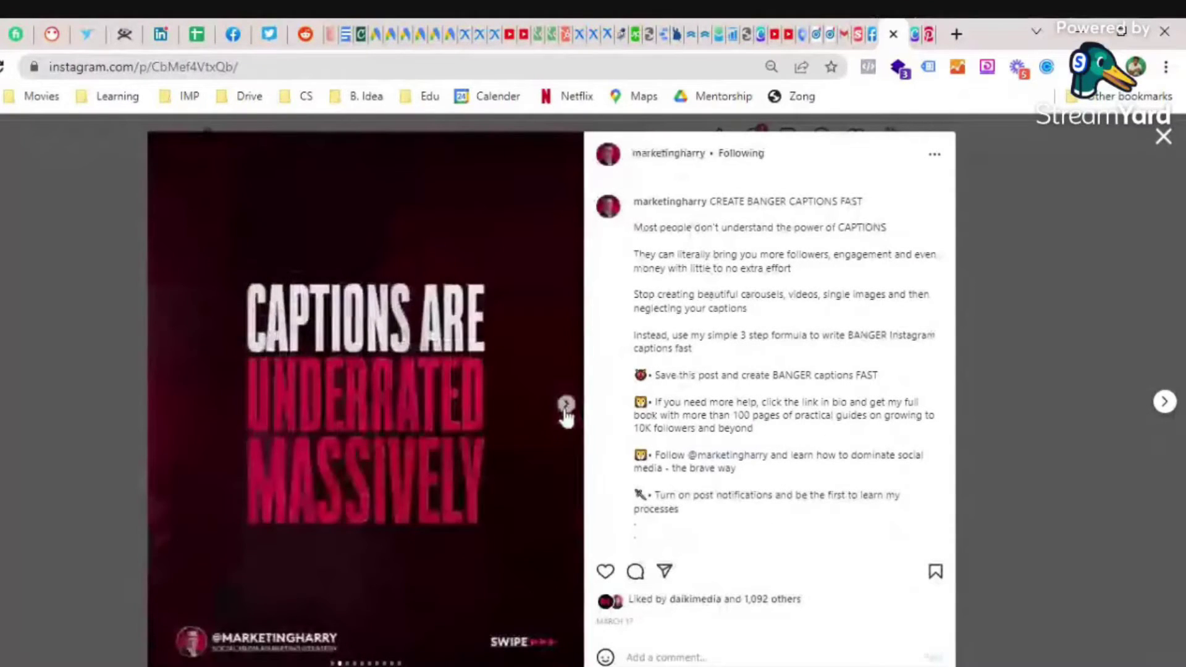
pyautogui.click(565, 408)
pyautogui.click(565, 408)
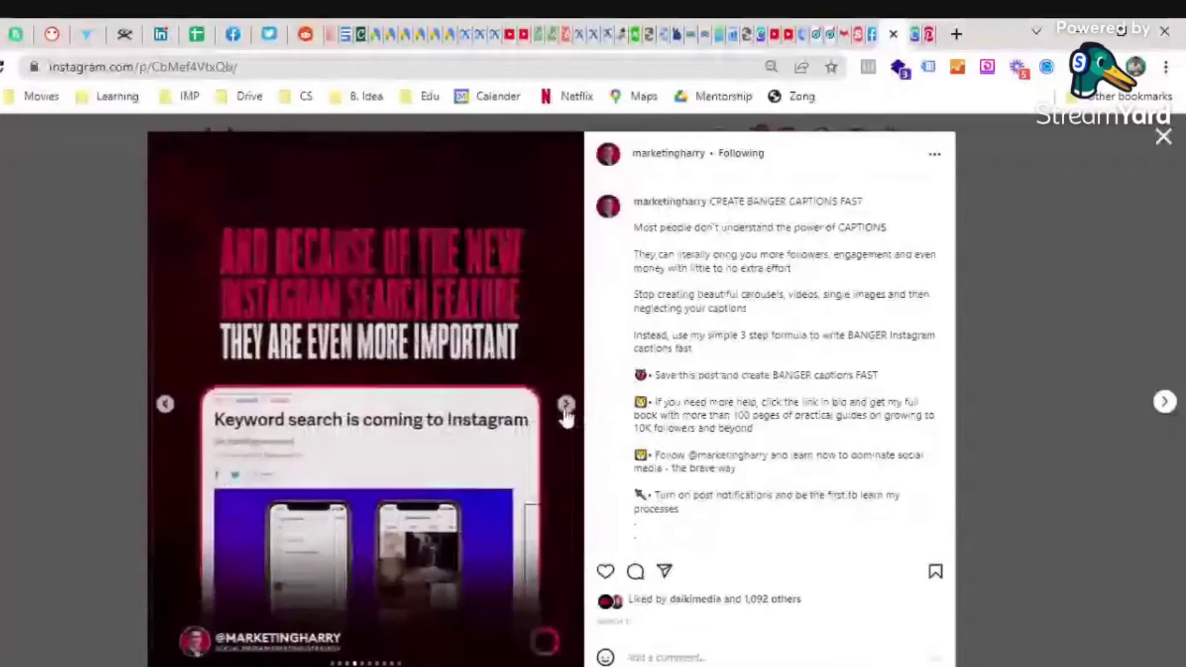
pyautogui.click(565, 407)
pyautogui.click(565, 408)
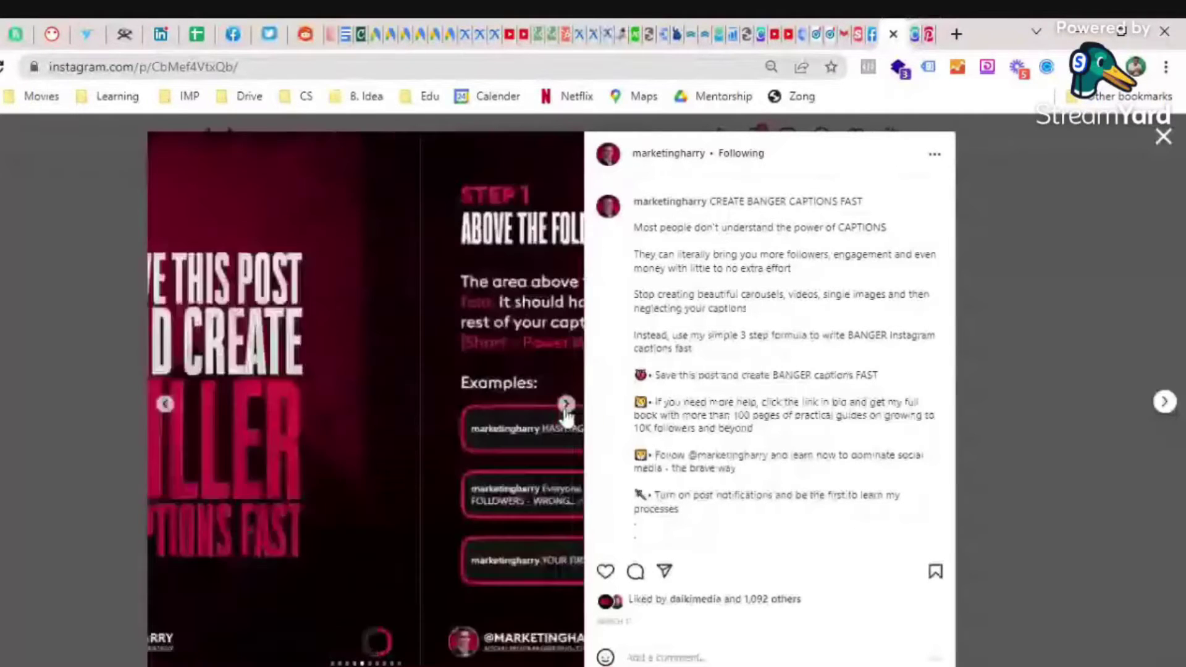
pyautogui.click(565, 408)
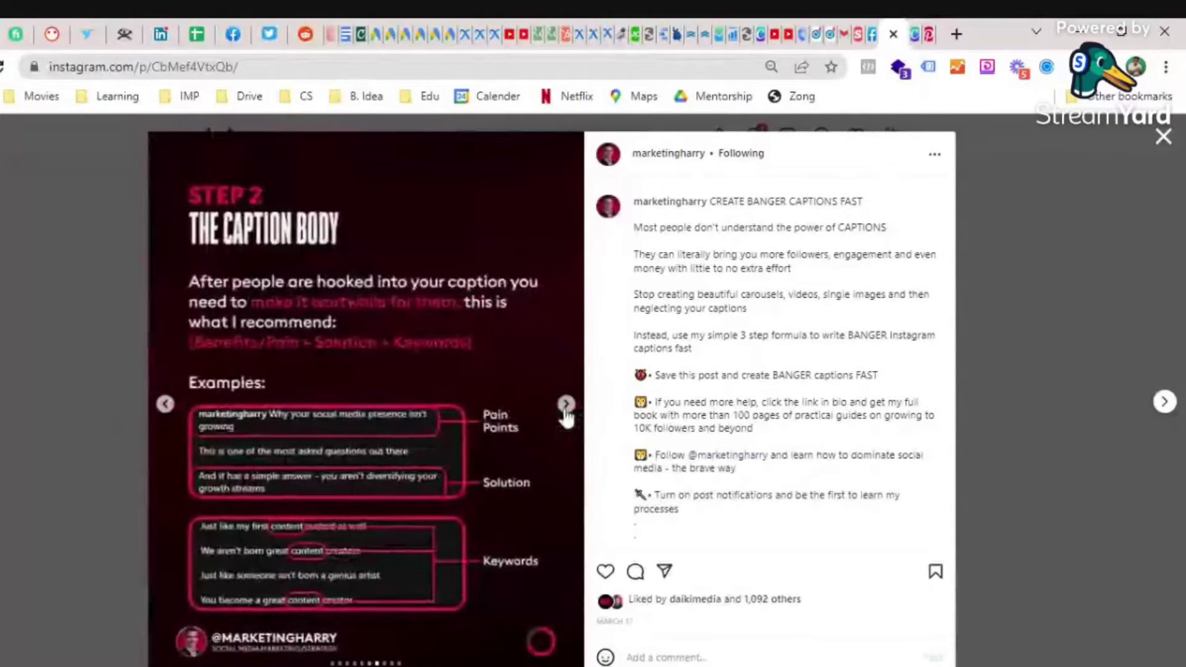
pyautogui.click(565, 405)
pyautogui.click(565, 405)
pyautogui.click(565, 406)
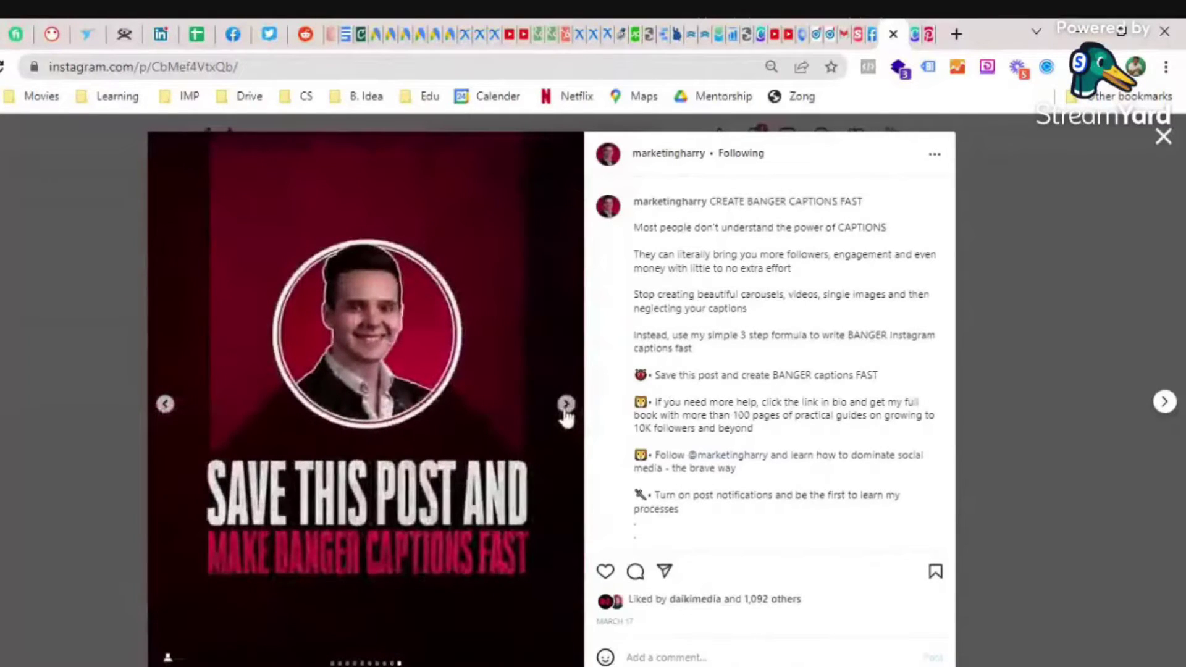
pyautogui.click(166, 406)
pyautogui.click(165, 406)
pyautogui.click(168, 411)
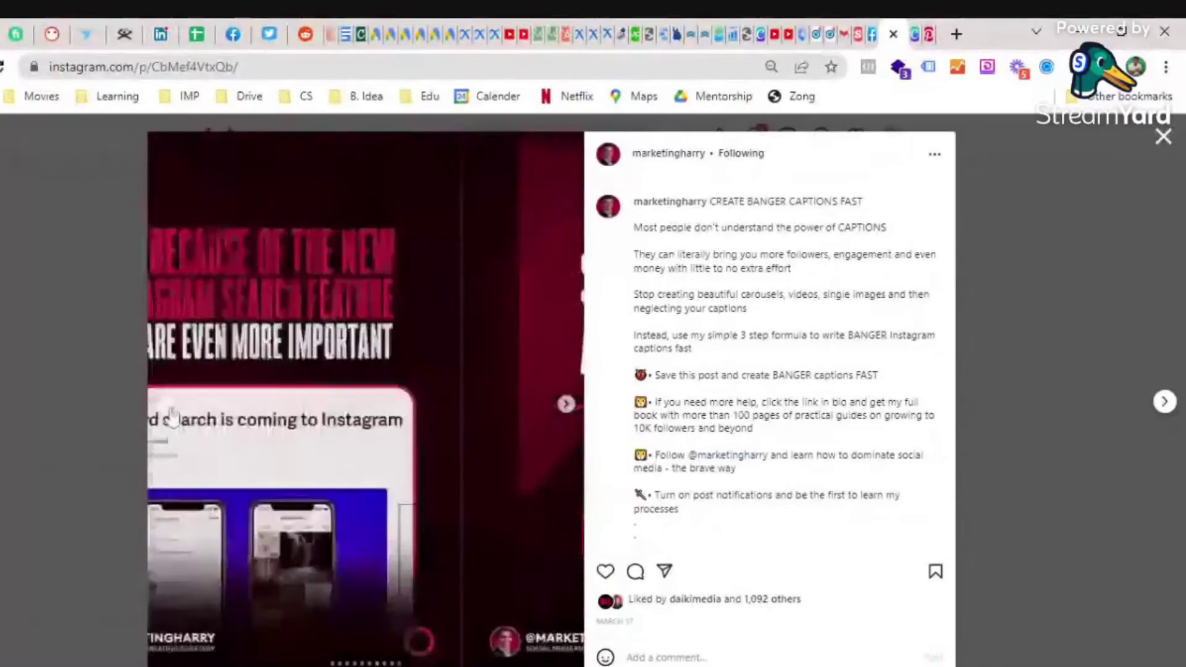
pyautogui.click(1164, 136)
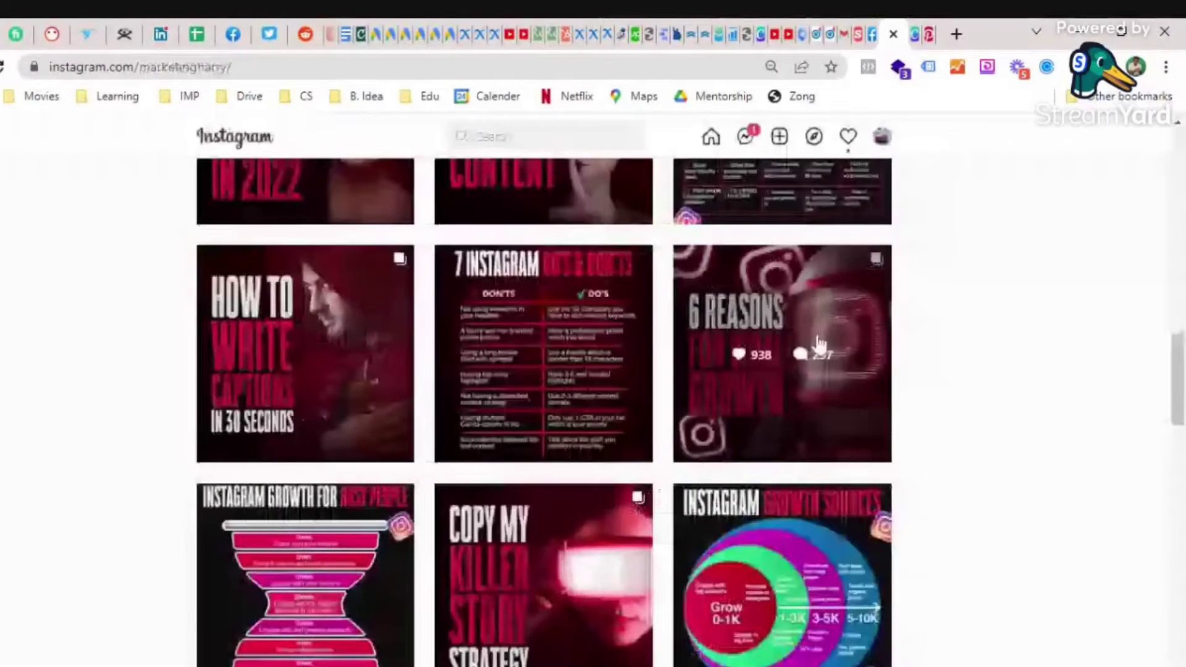
# - Open "The Secret to Unique Content" carousel, view all its slides through to the last one, and close the post
pyautogui.scroll(5, 707, 383)
pyautogui.click(560, 449)
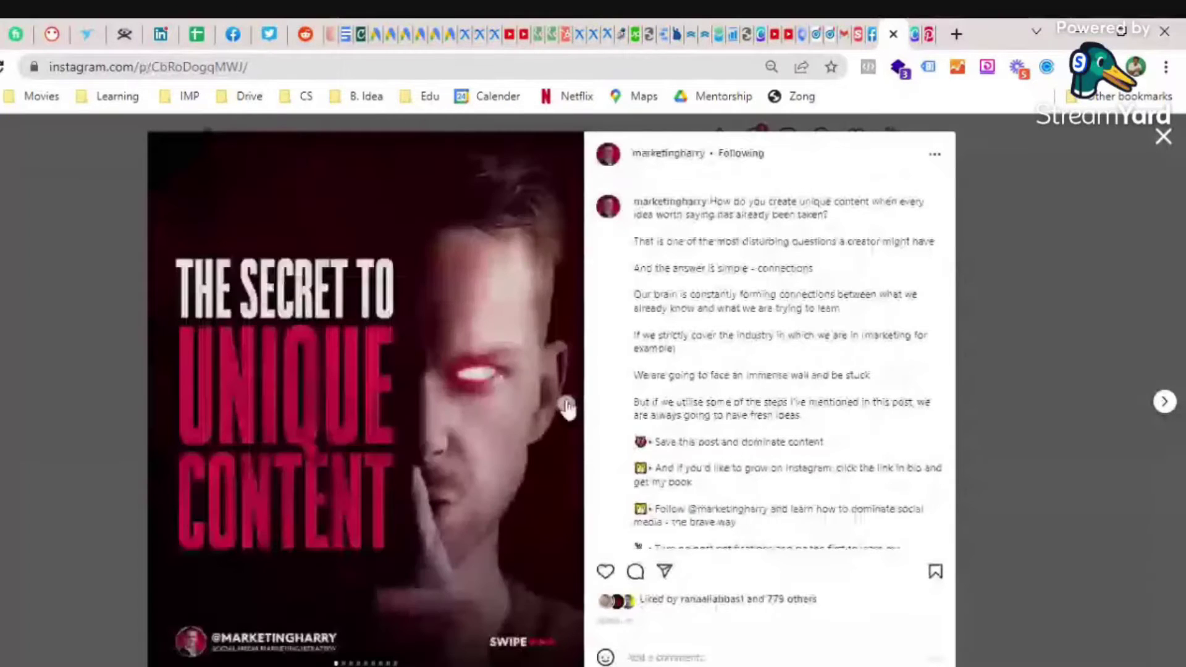
pyautogui.click(567, 407)
pyautogui.click(568, 406)
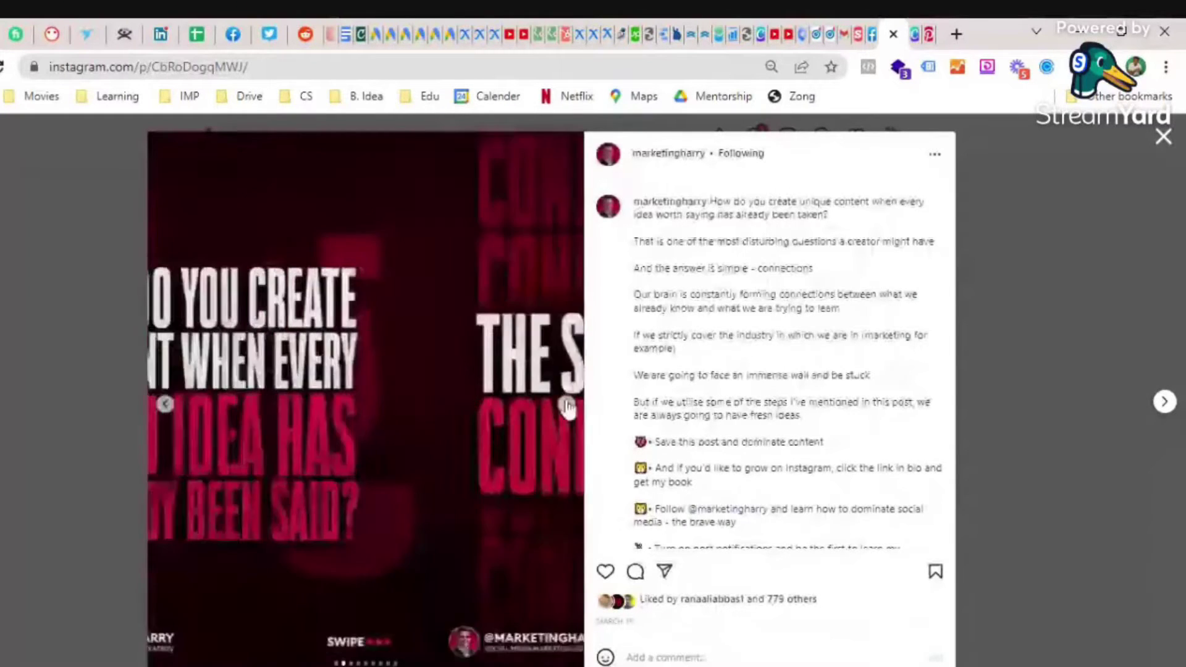
pyautogui.click(567, 407)
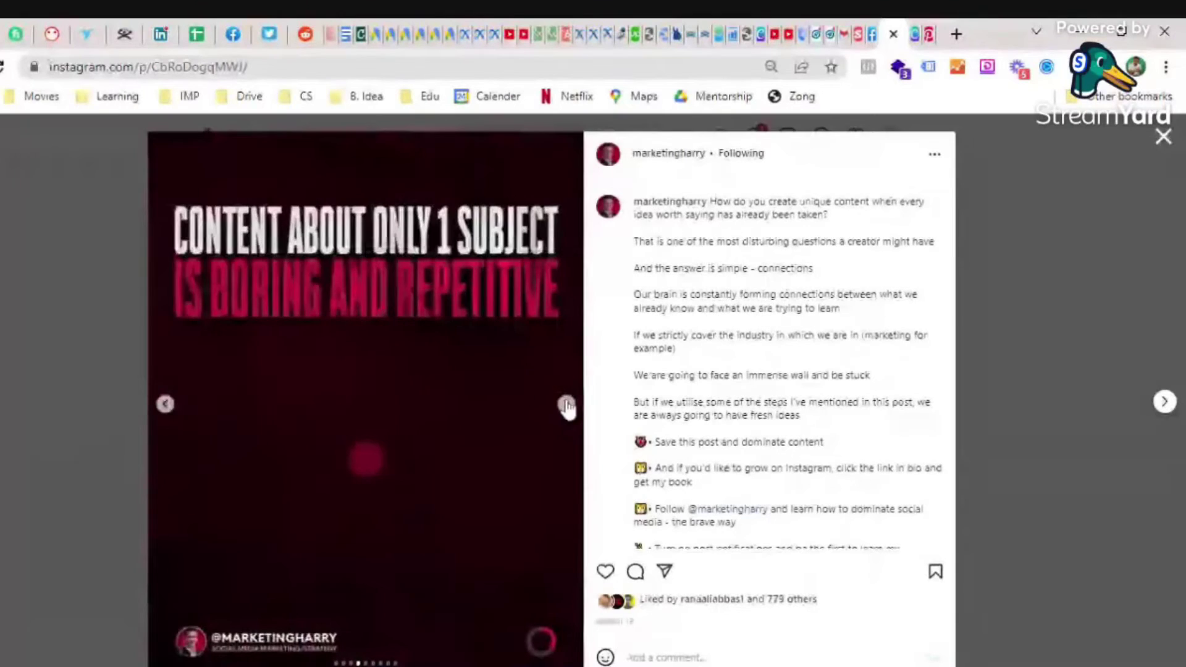
pyautogui.click(567, 407)
pyautogui.click(567, 406)
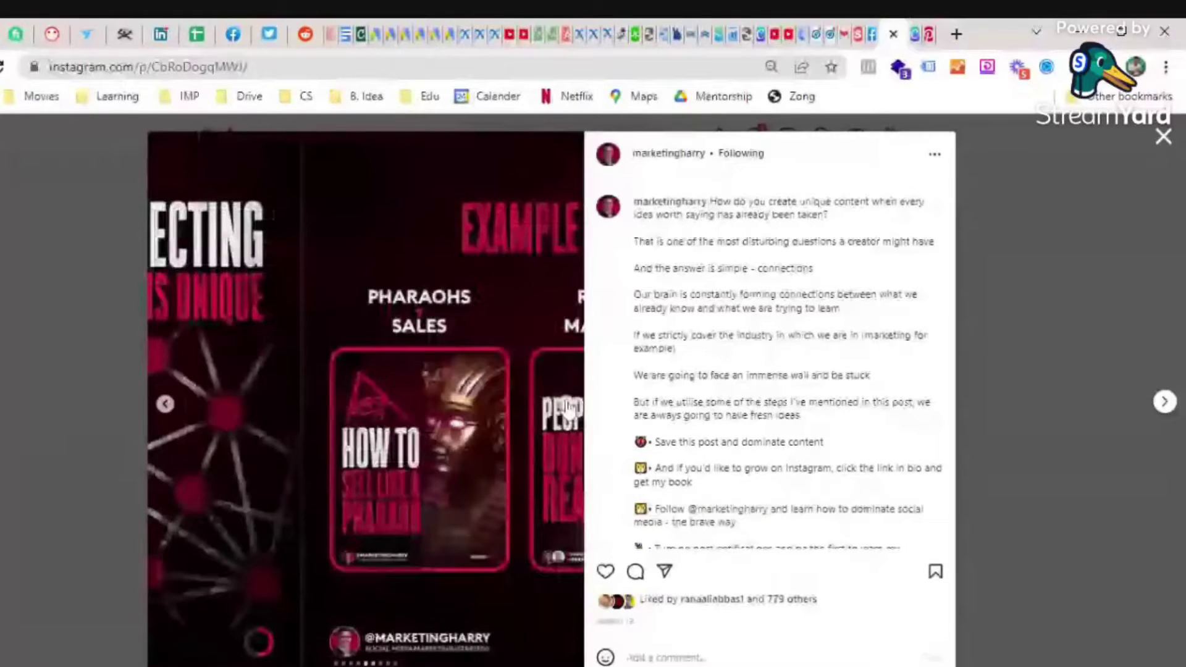
pyautogui.click(567, 406)
pyautogui.click(567, 407)
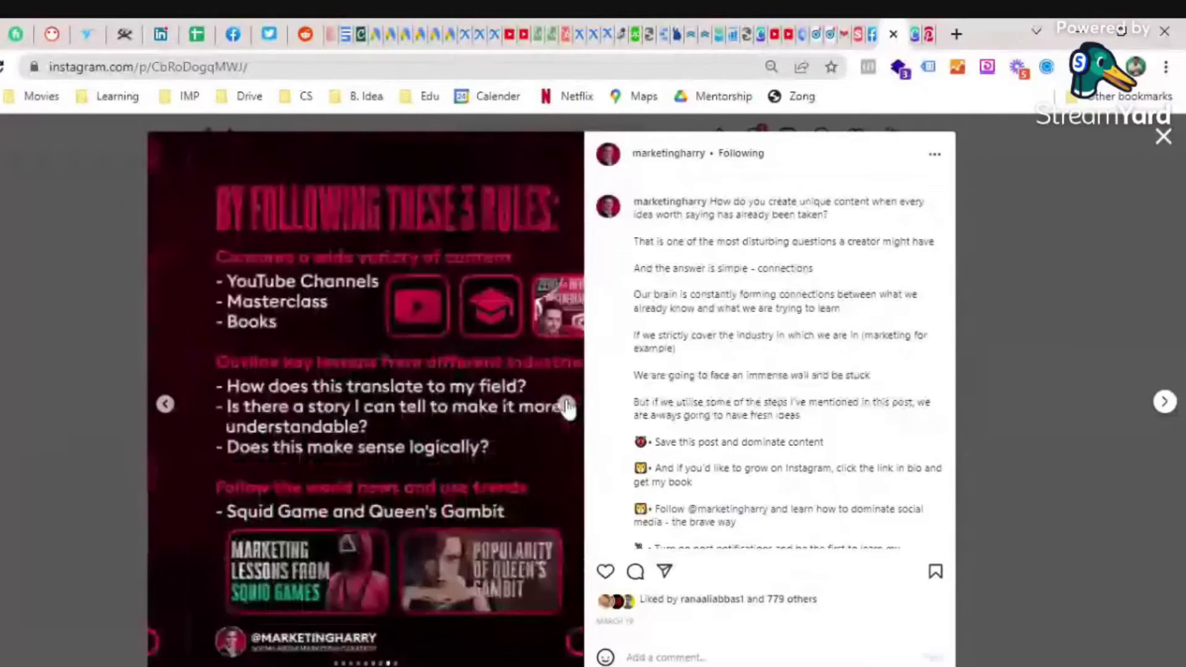
pyautogui.click(567, 407)
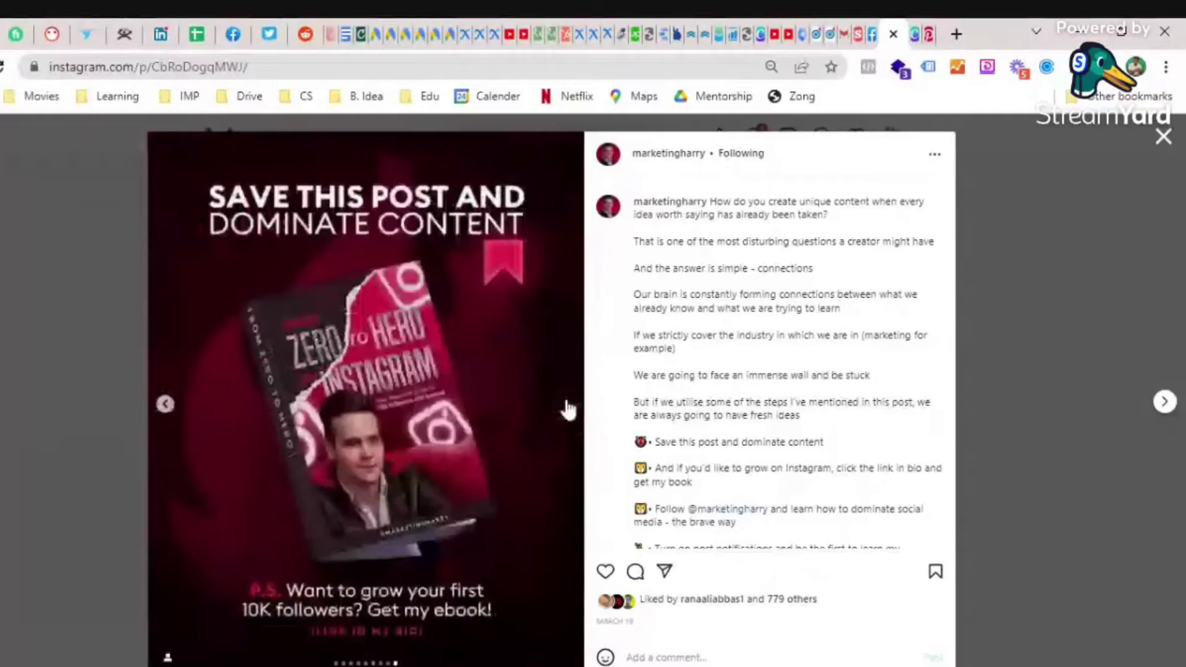
pyautogui.click(568, 409)
pyautogui.click(1156, 144)
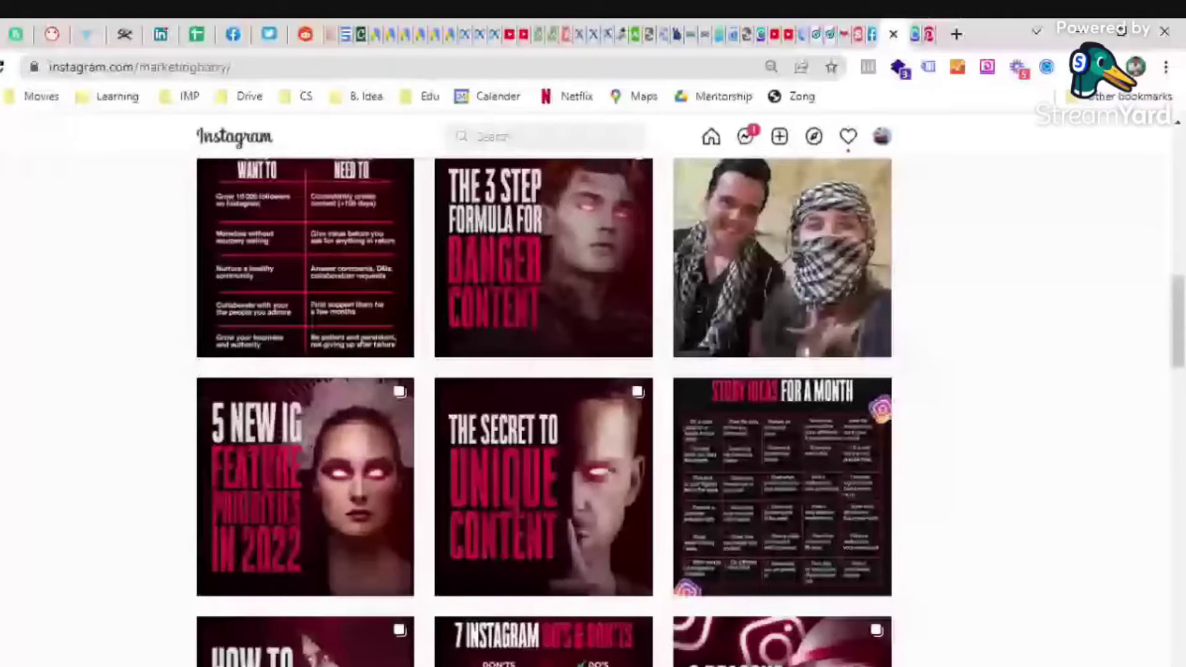
# - Search Instagram for "copywritingsecre" and open the copywritingsecret profile
pyautogui.click(494, 137)
pyautogui.write('copyw')
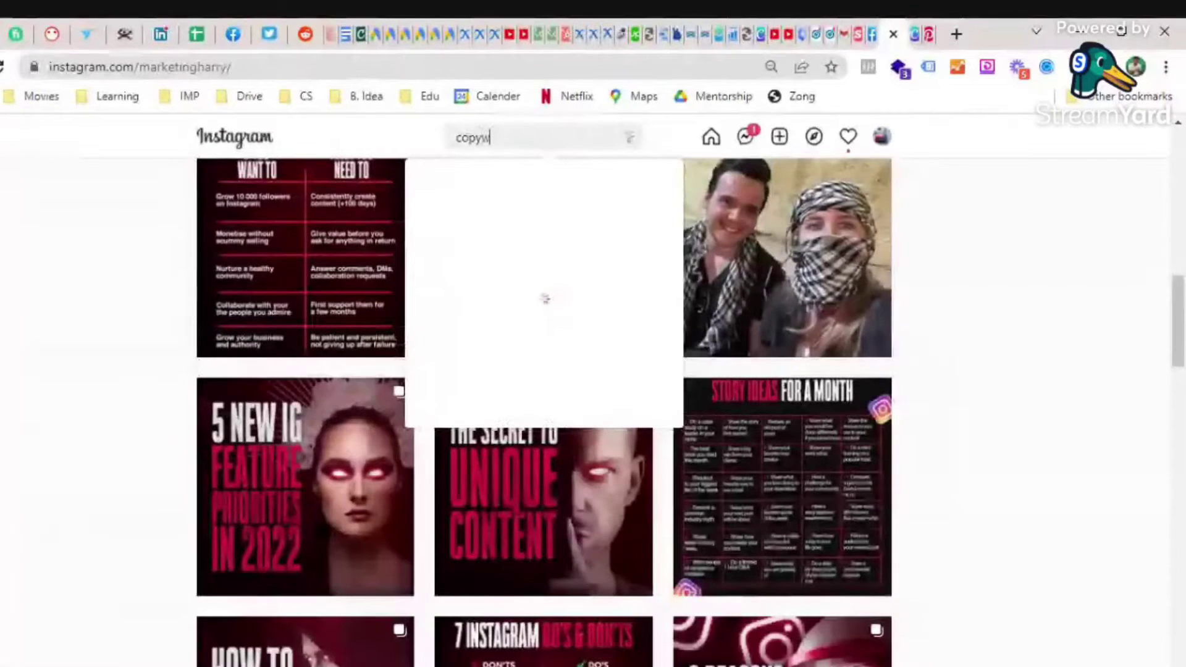
pyautogui.write('riting')
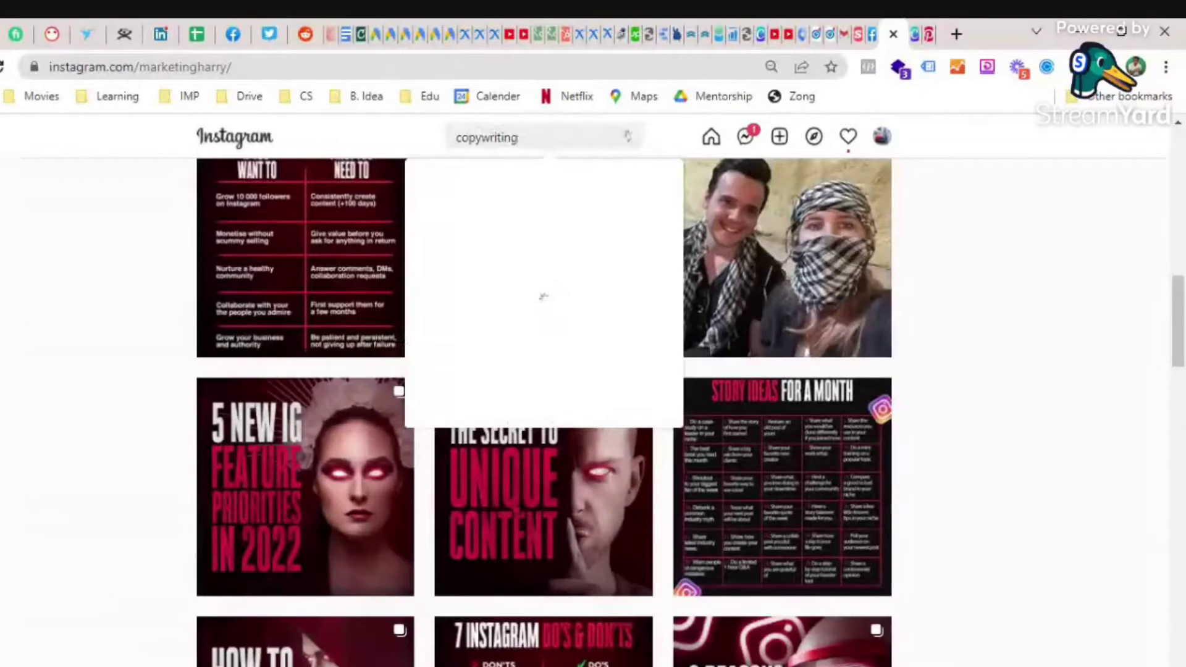
pyautogui.write('secre')
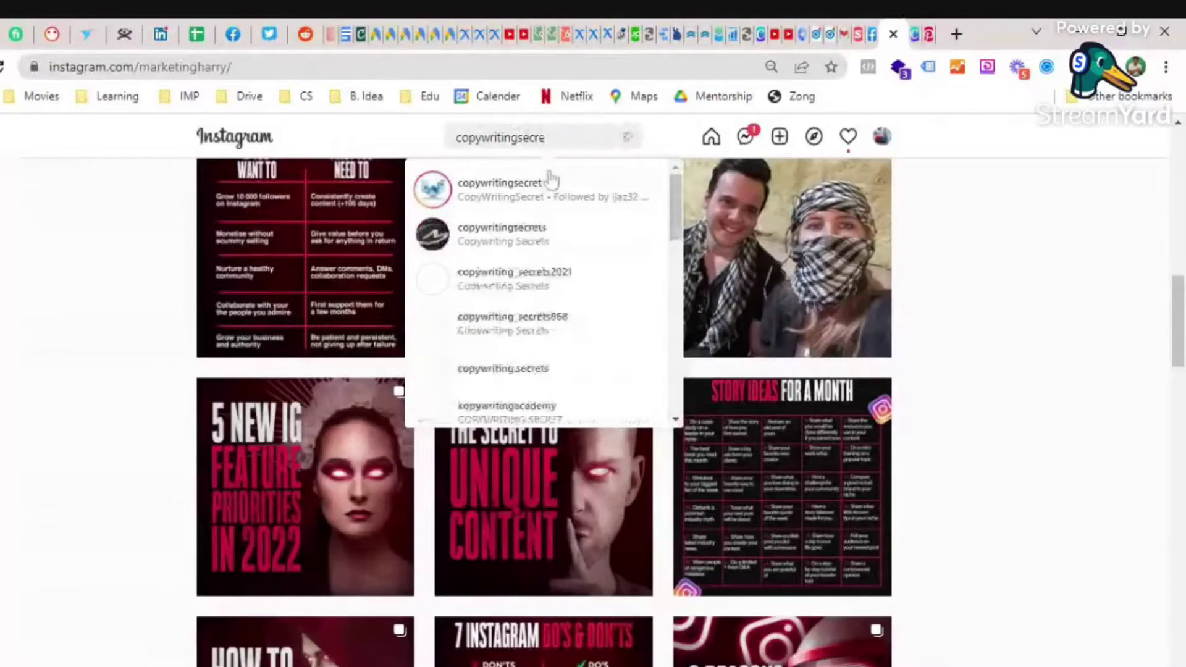
pyautogui.click(550, 191)
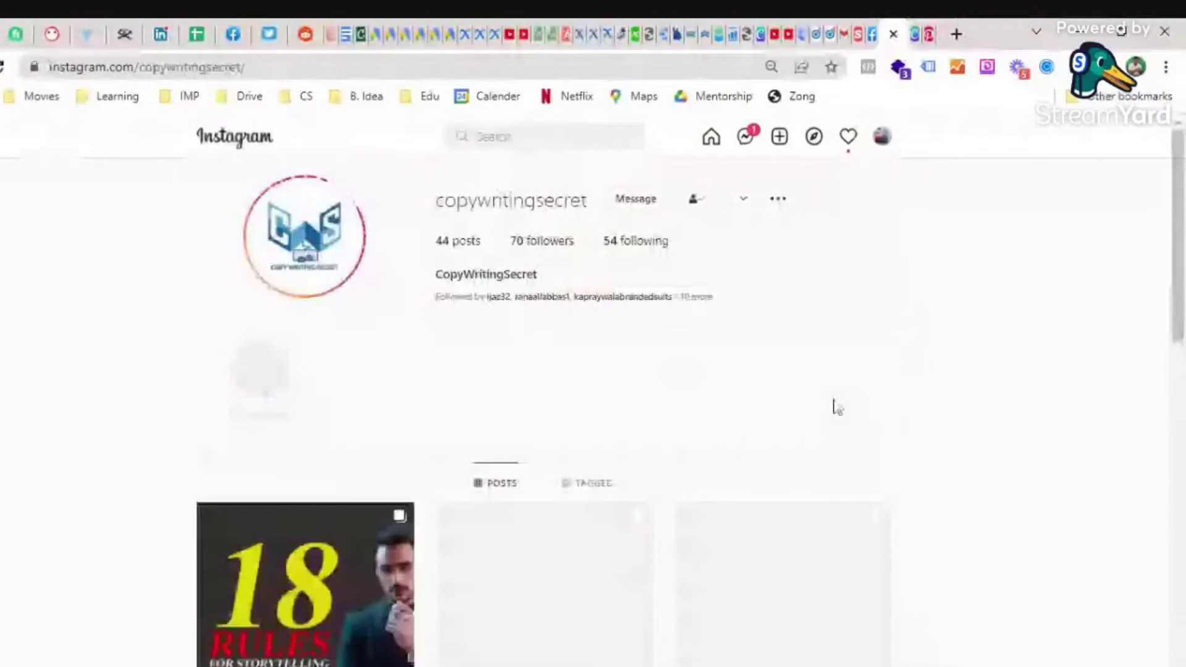
# - Open the "Web Copy" Checklist 2019 carousel in the profile's posts, view its slides through to the end, and close it
pyautogui.scroll(-2, 352, 584)
pyautogui.scroll(-2, 352, 584)
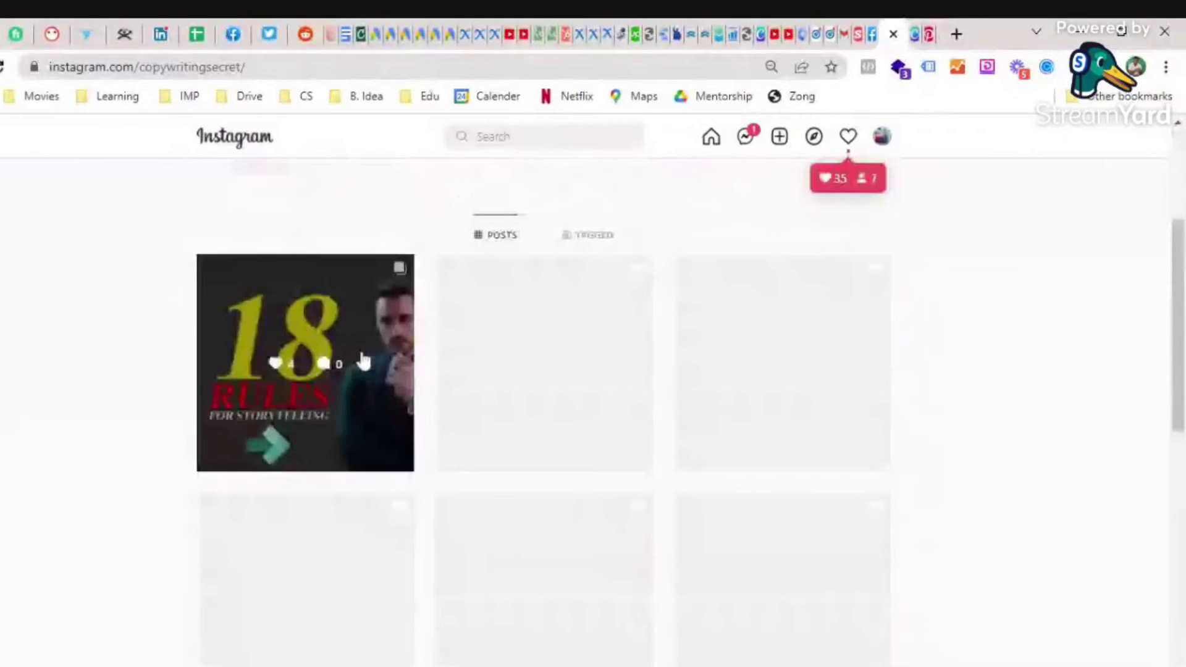
pyautogui.scroll(-1, 369, 352)
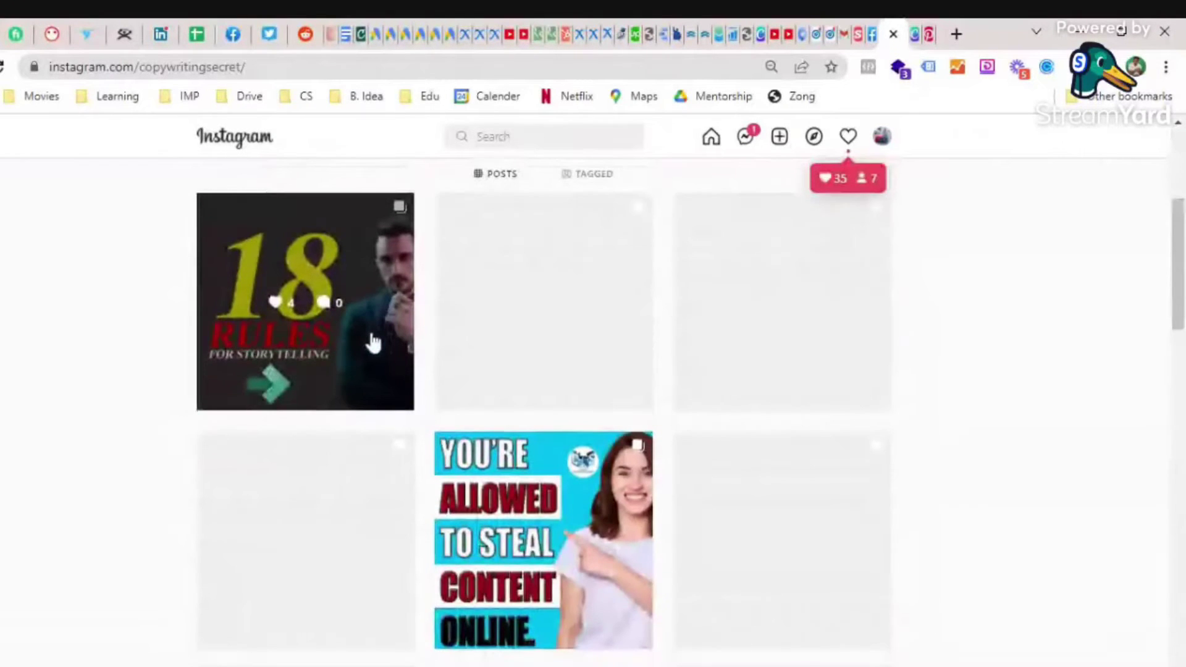
pyautogui.click(373, 342)
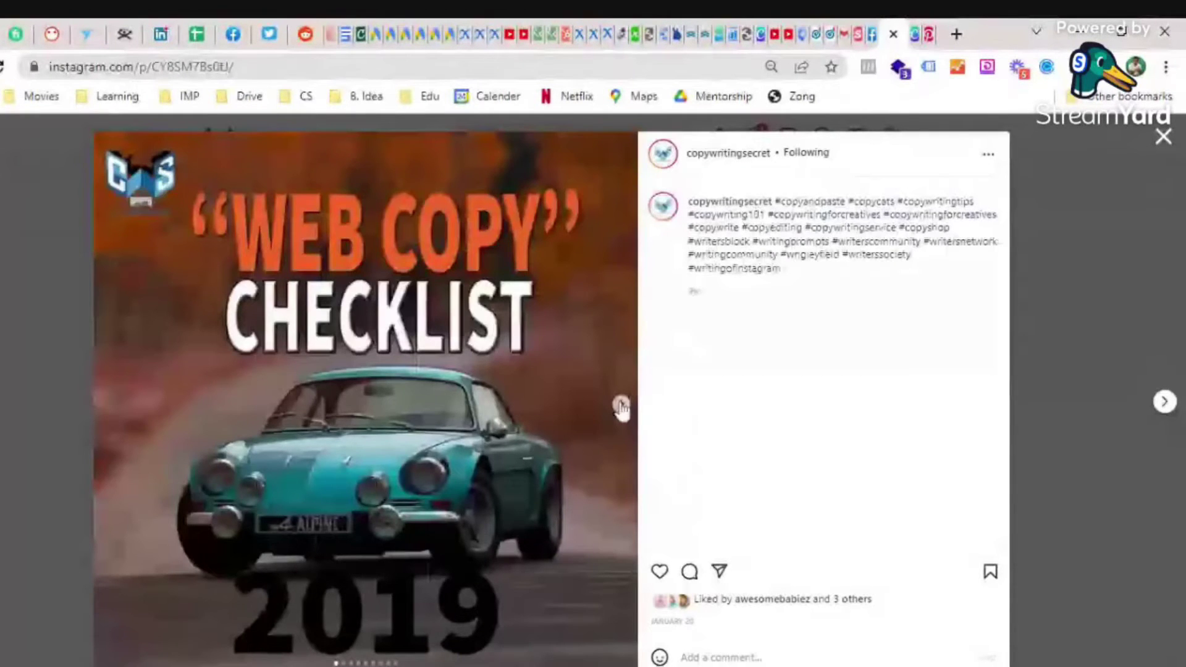
pyautogui.click(622, 406)
pyautogui.click(622, 408)
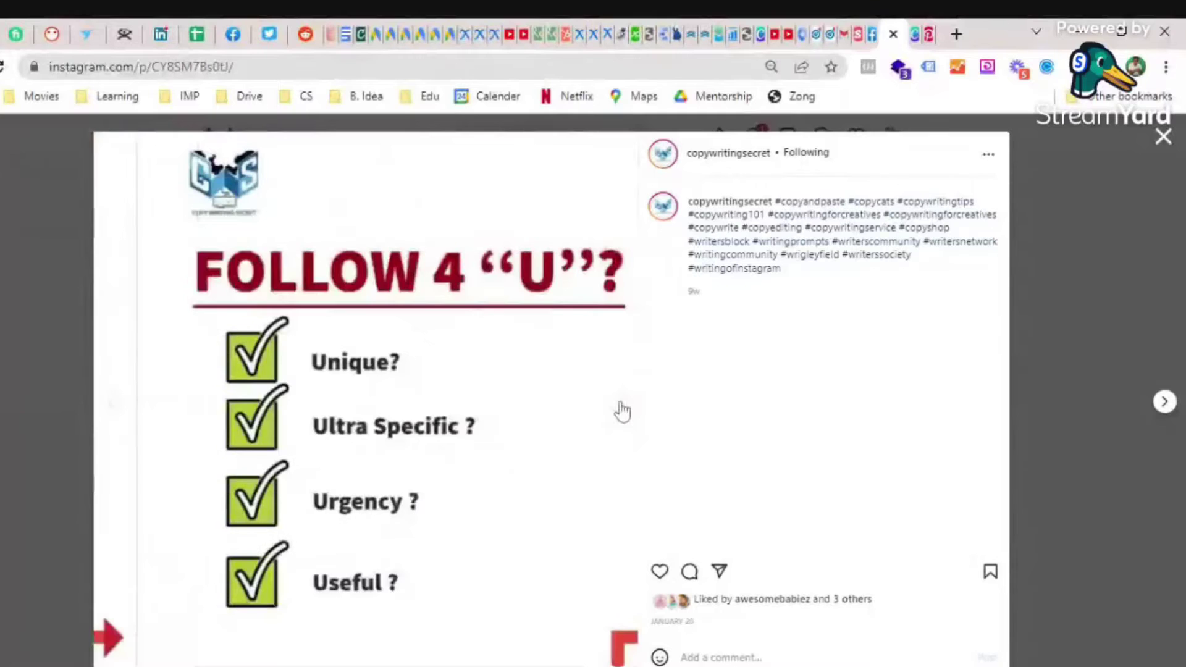
pyautogui.click(622, 407)
pyautogui.click(623, 409)
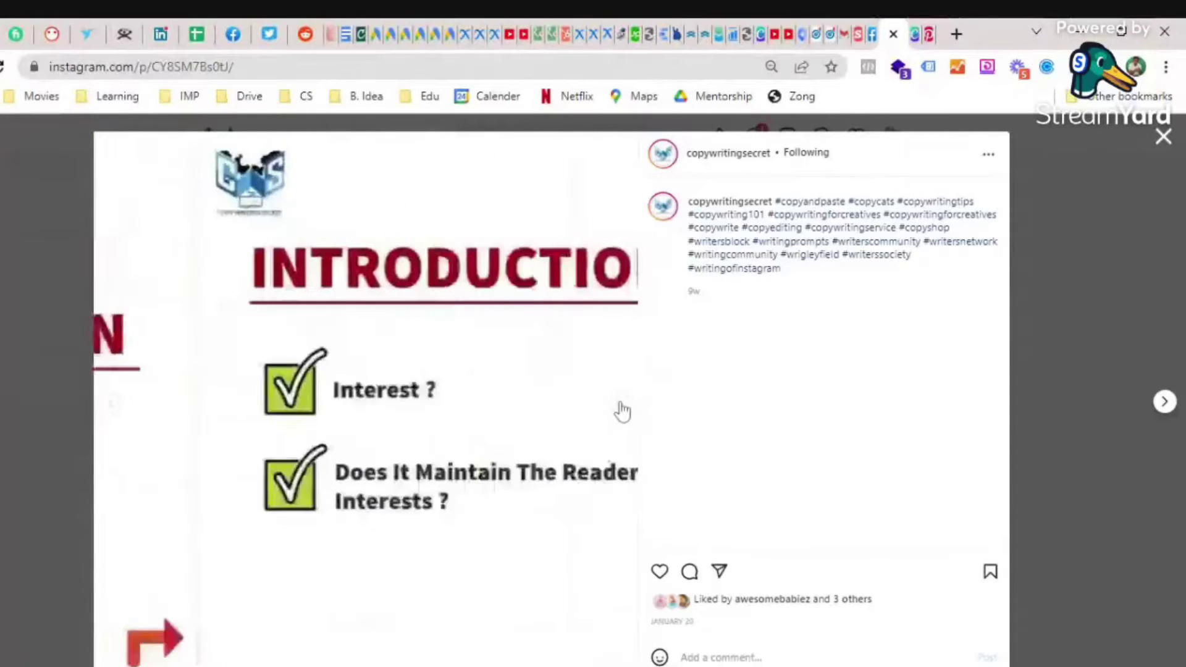
pyautogui.click(622, 409)
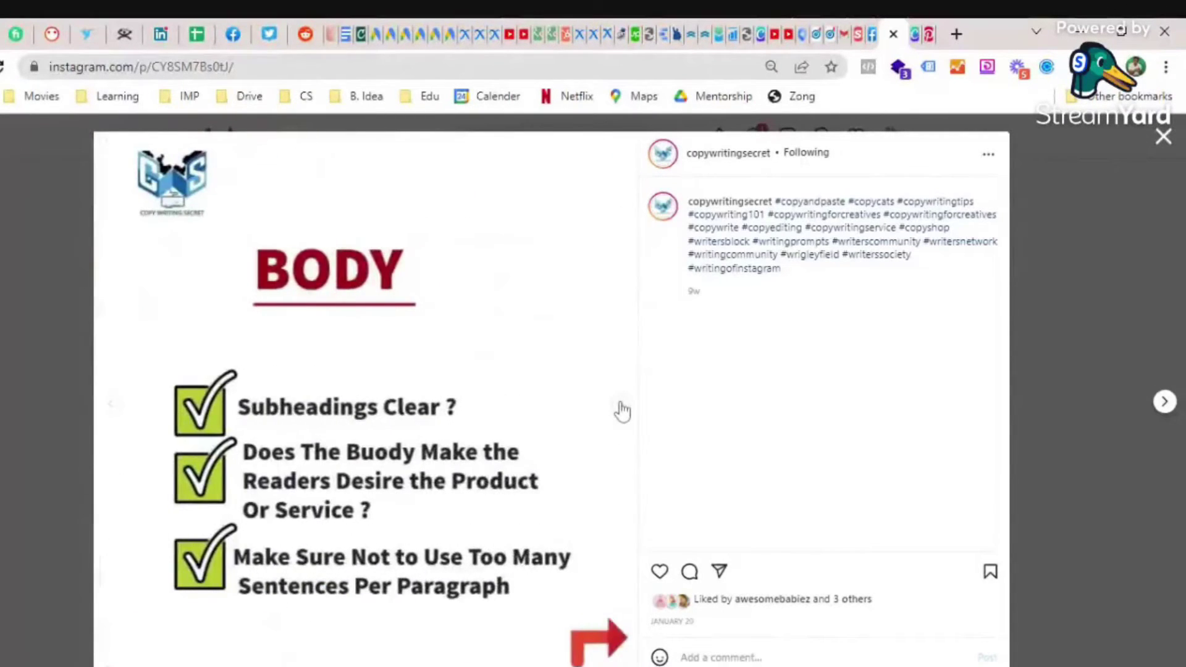
pyautogui.click(622, 408)
pyautogui.click(622, 409)
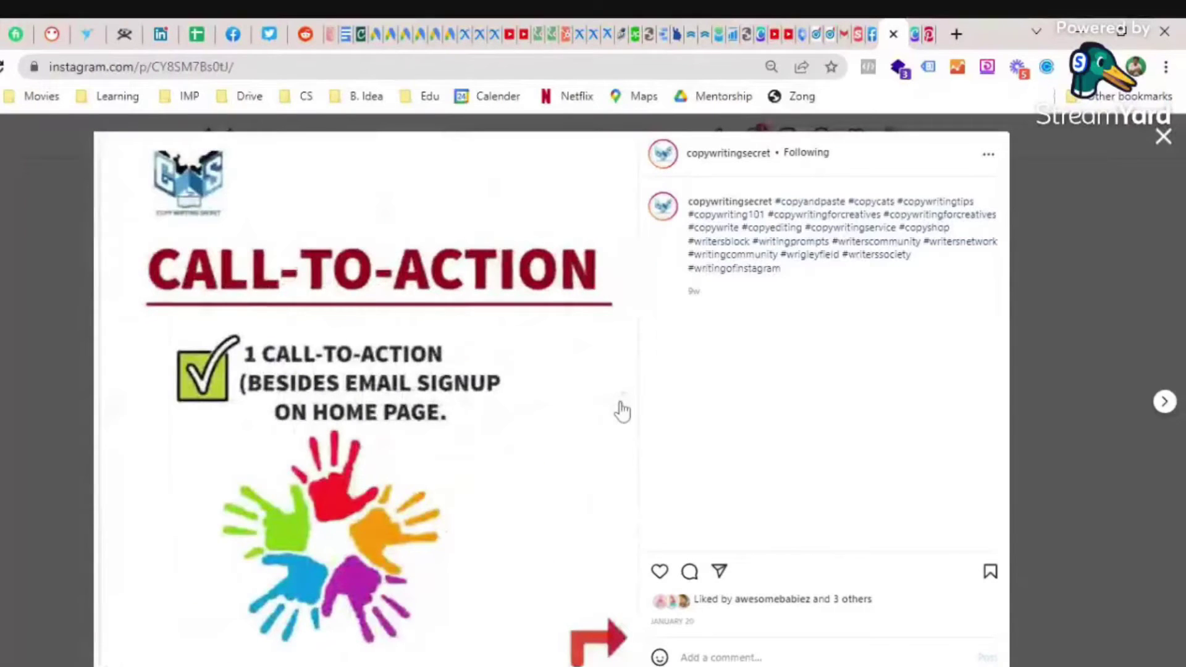
pyautogui.click(622, 409)
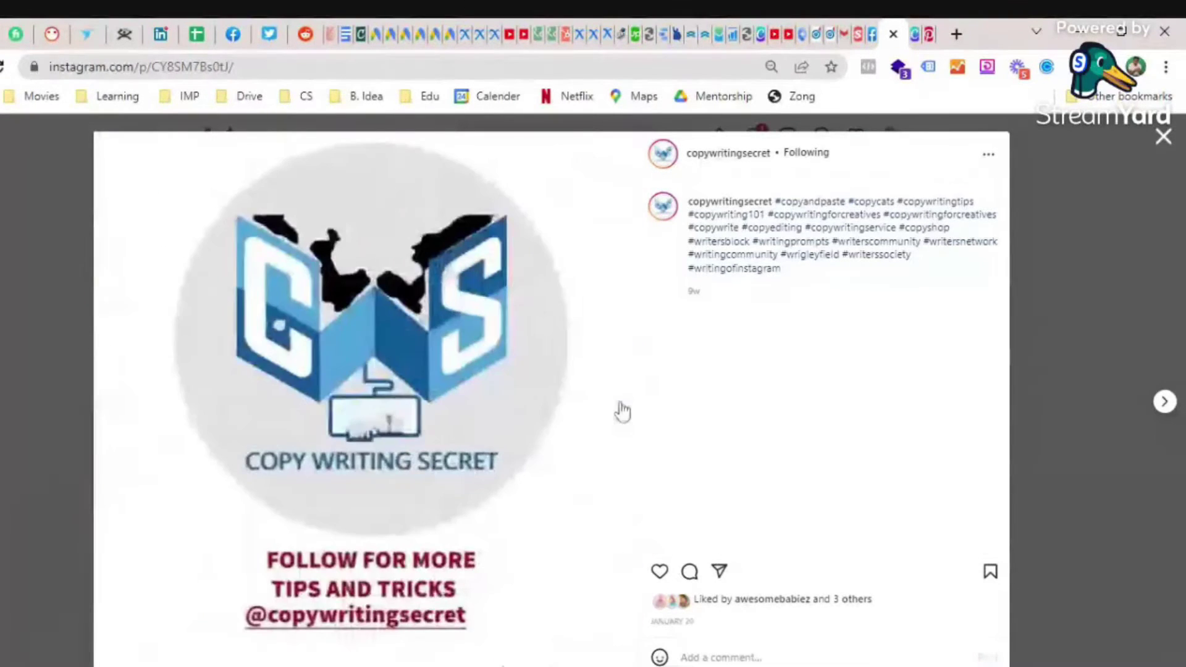
pyautogui.click(1163, 136)
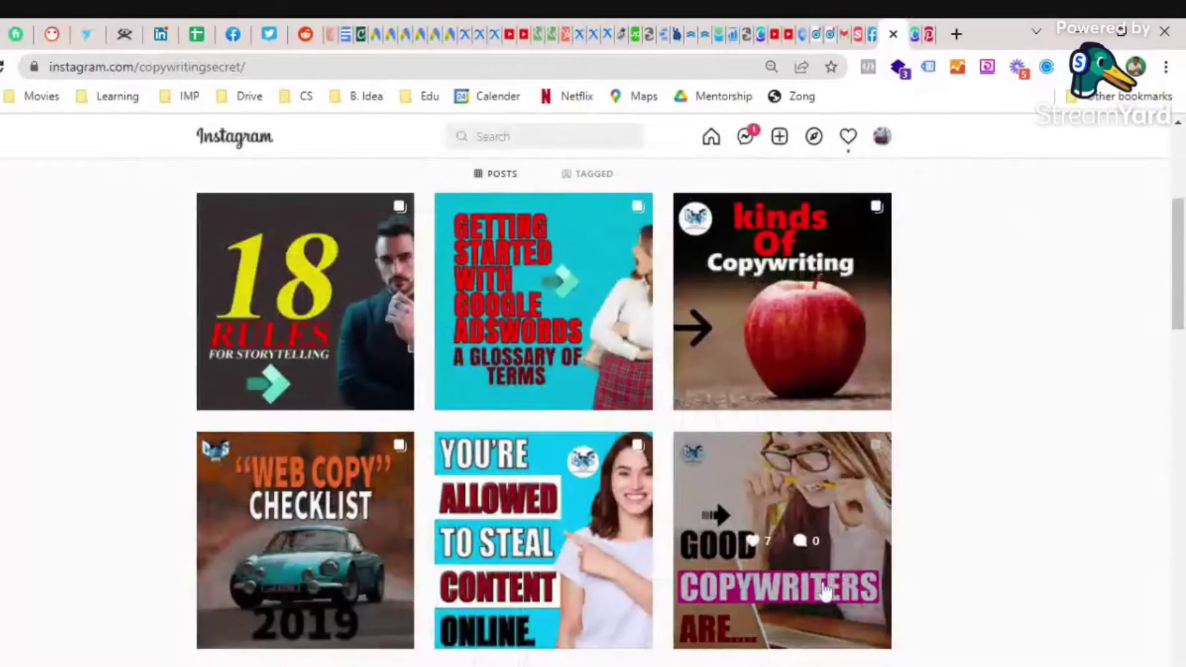
# - Open the "Good Copywriters Are...." carousel, view its slides through to the closing one, and close the post
pyautogui.click(826, 592)
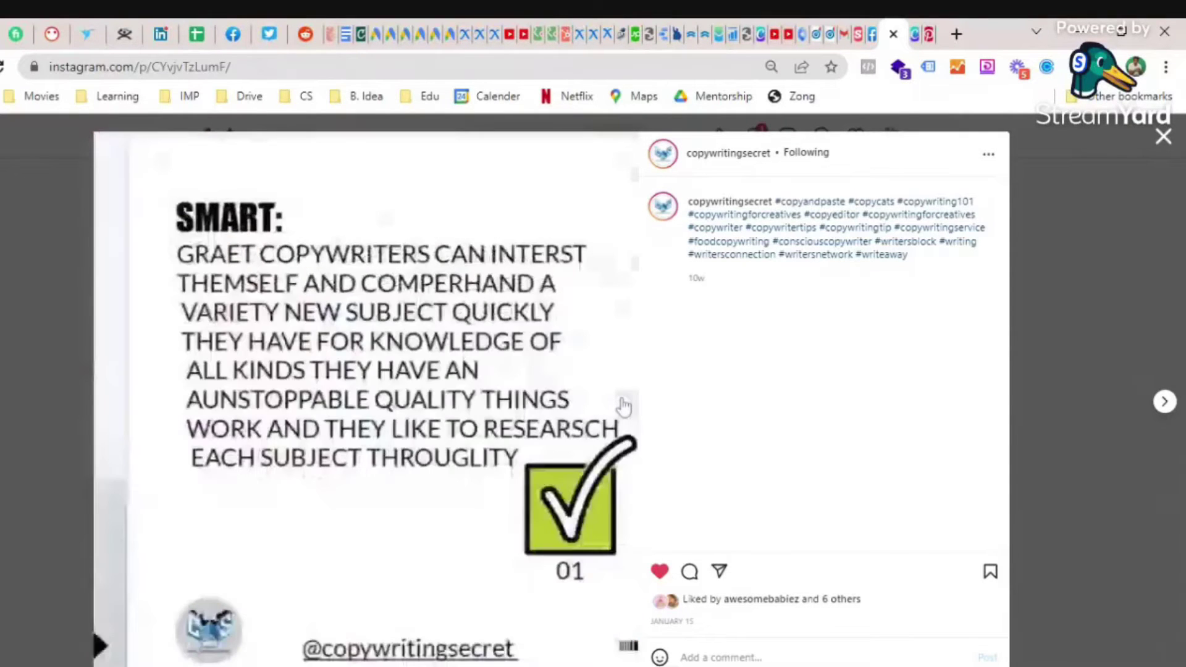
pyautogui.click(622, 405)
pyautogui.doubleClick(622, 406)
pyautogui.click(623, 405)
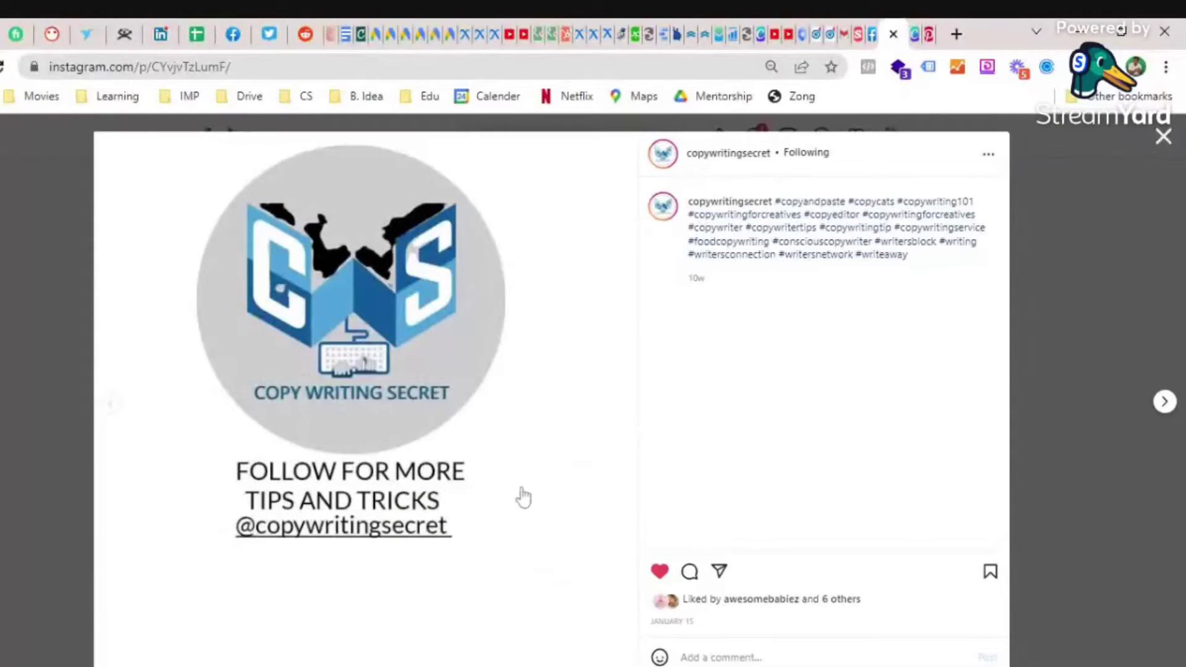
pyautogui.press('Escape')
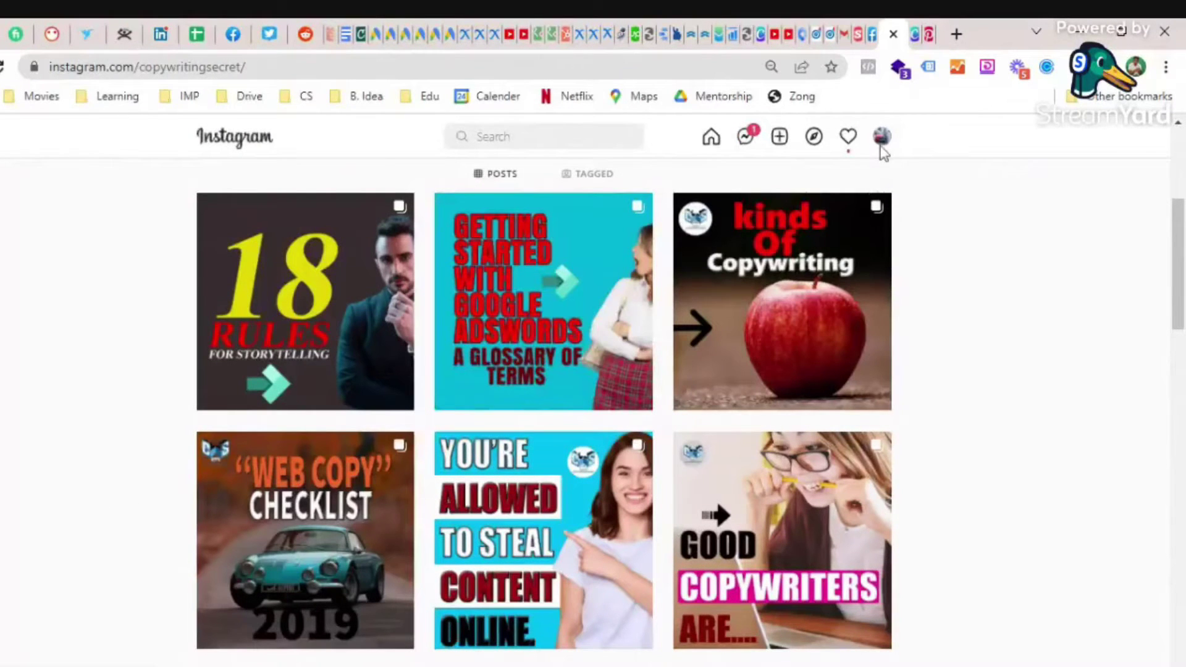
# - Switch to Canva and create a new custom-size design 5400 px wide and 1080 px high
pyautogui.click(918, 28)
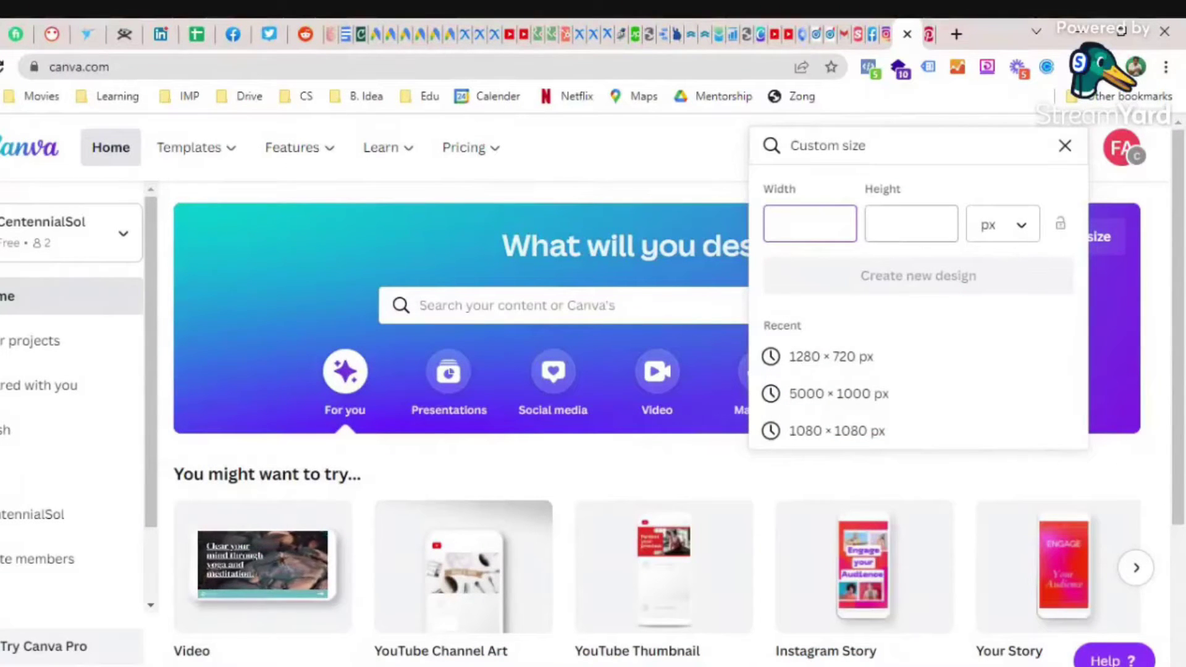
pyautogui.click(911, 224)
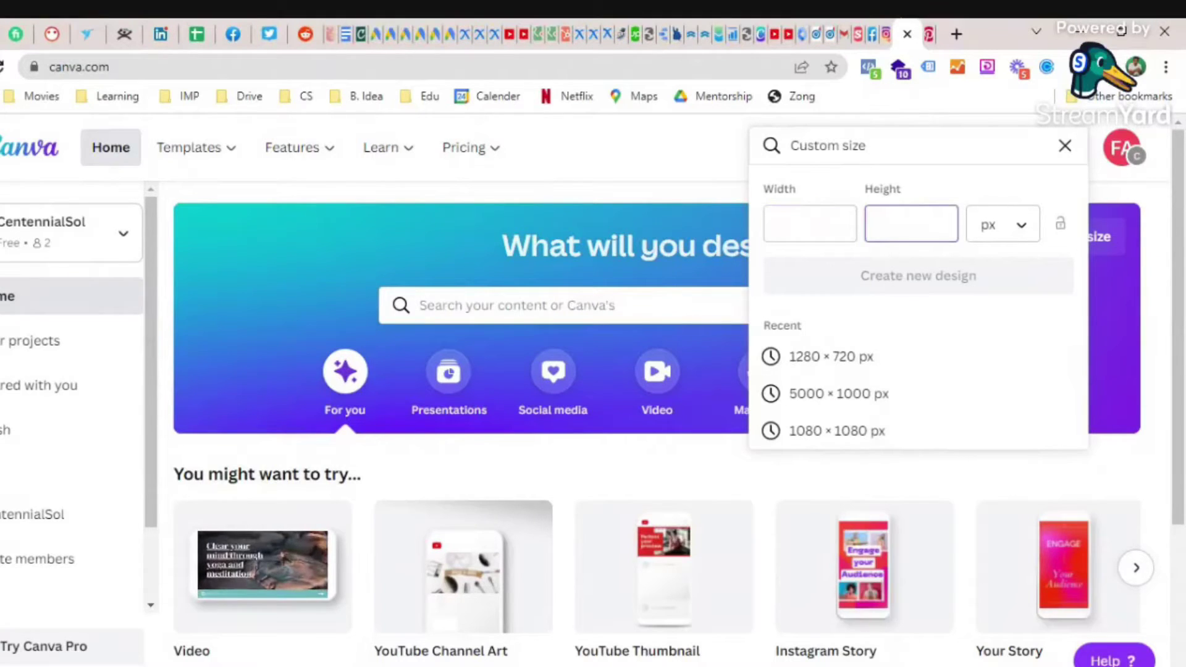
pyautogui.write('1080')
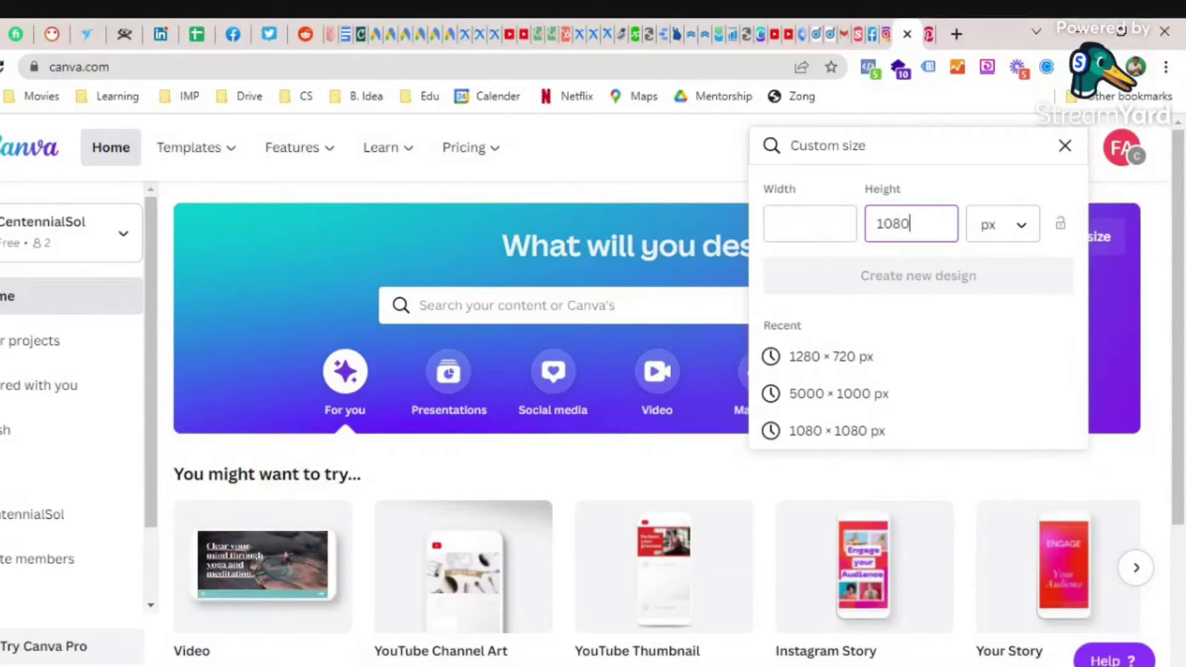
pyautogui.click(810, 224)
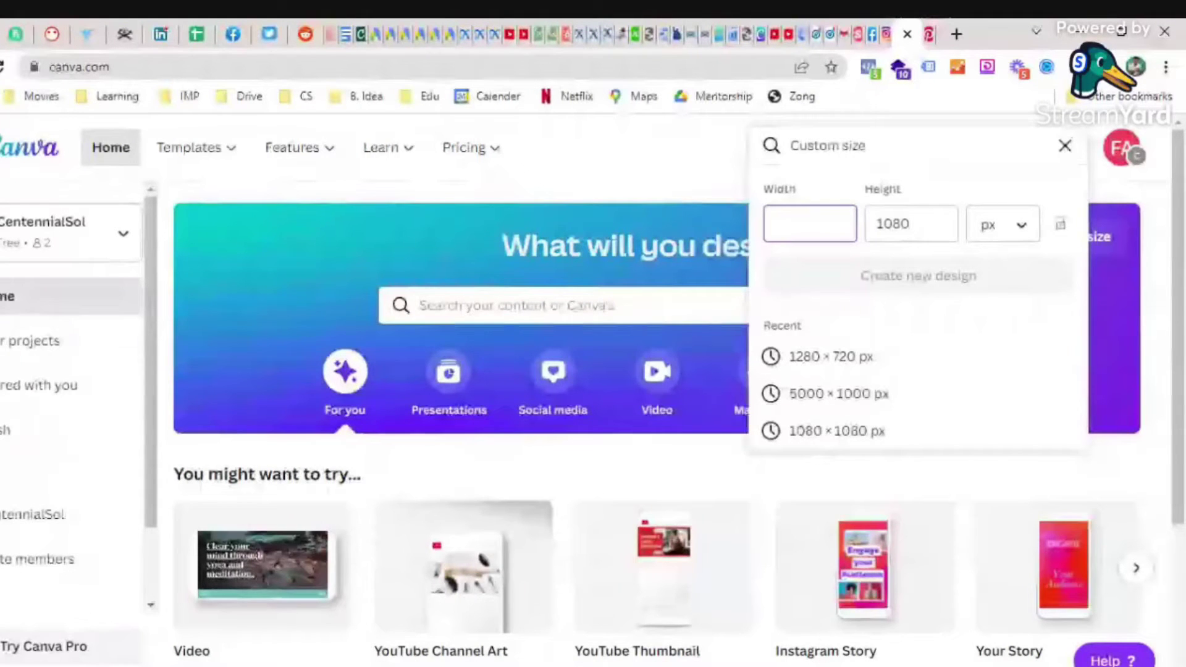
pyautogui.write('5400')
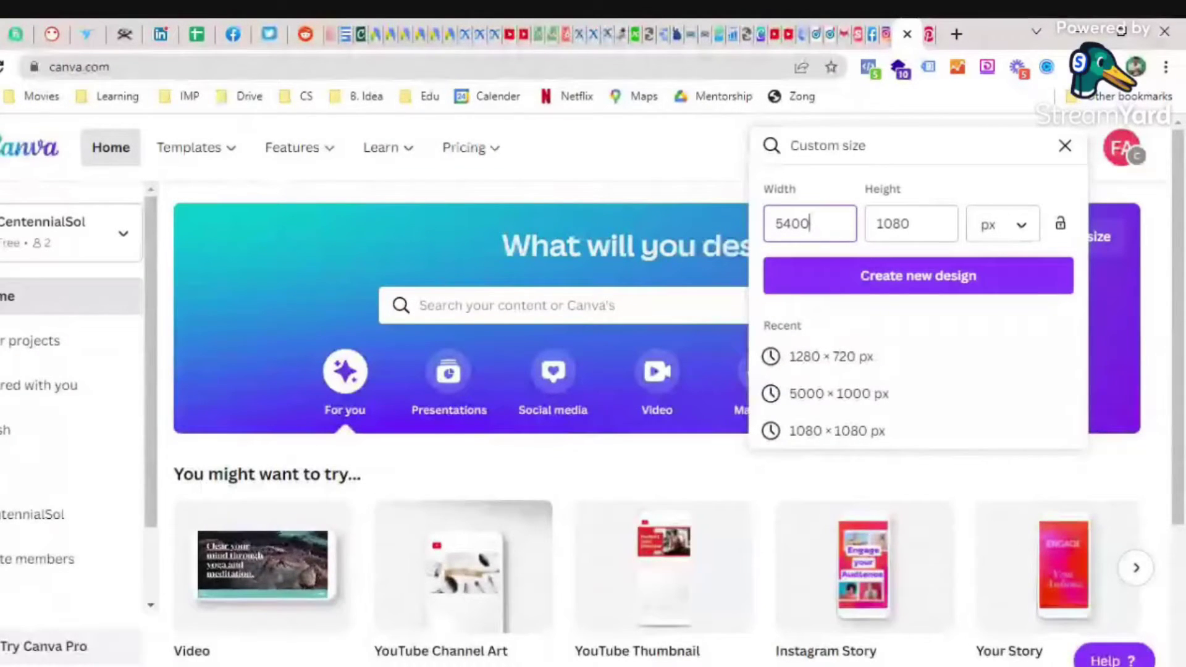
pyautogui.click(882, 288)
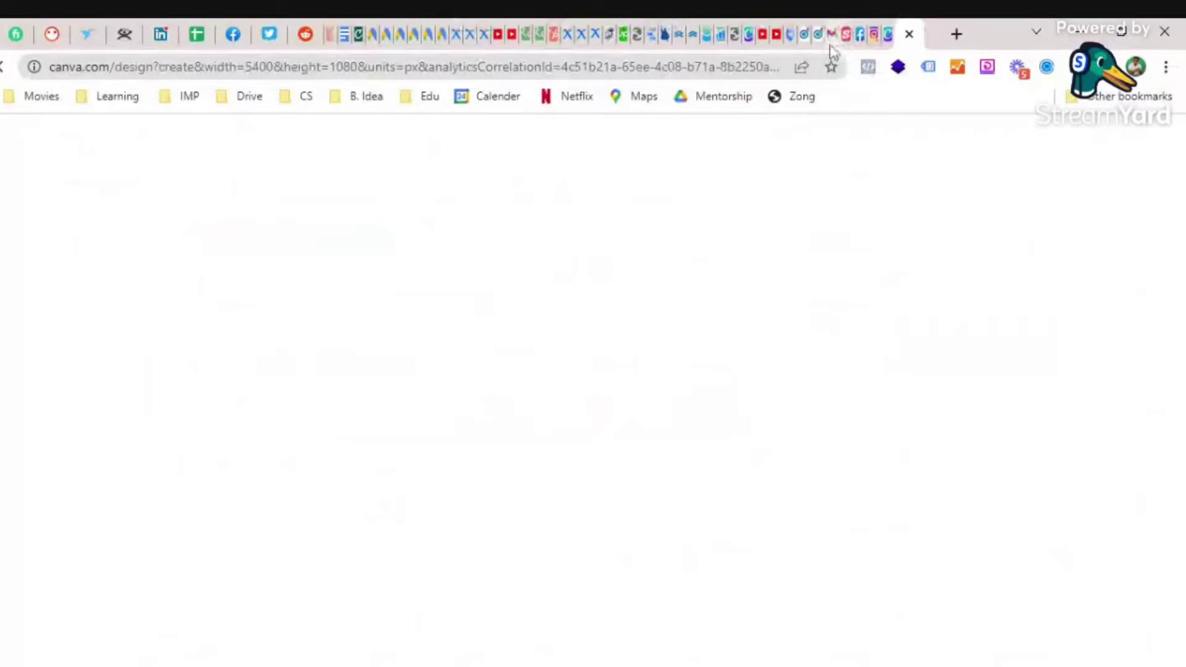
pyautogui.hotkey('ctrl', 'w')
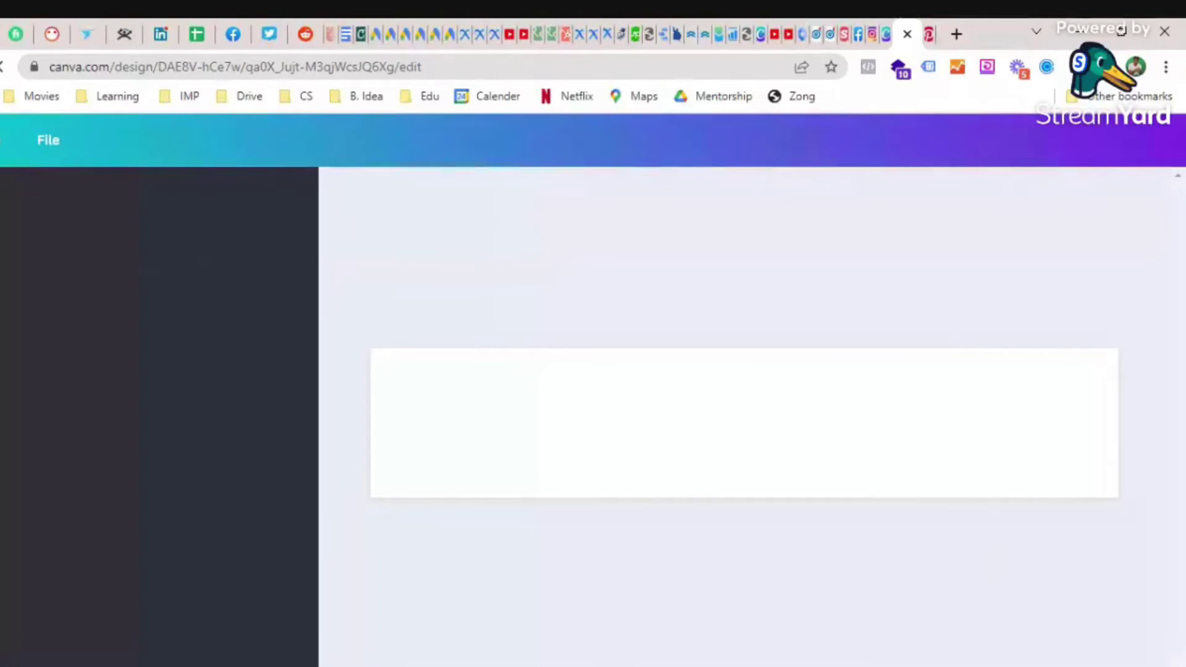
# - Return to the Canva home page and enter a custom size of 8000 × 1000 px
pyautogui.click(887, 29)
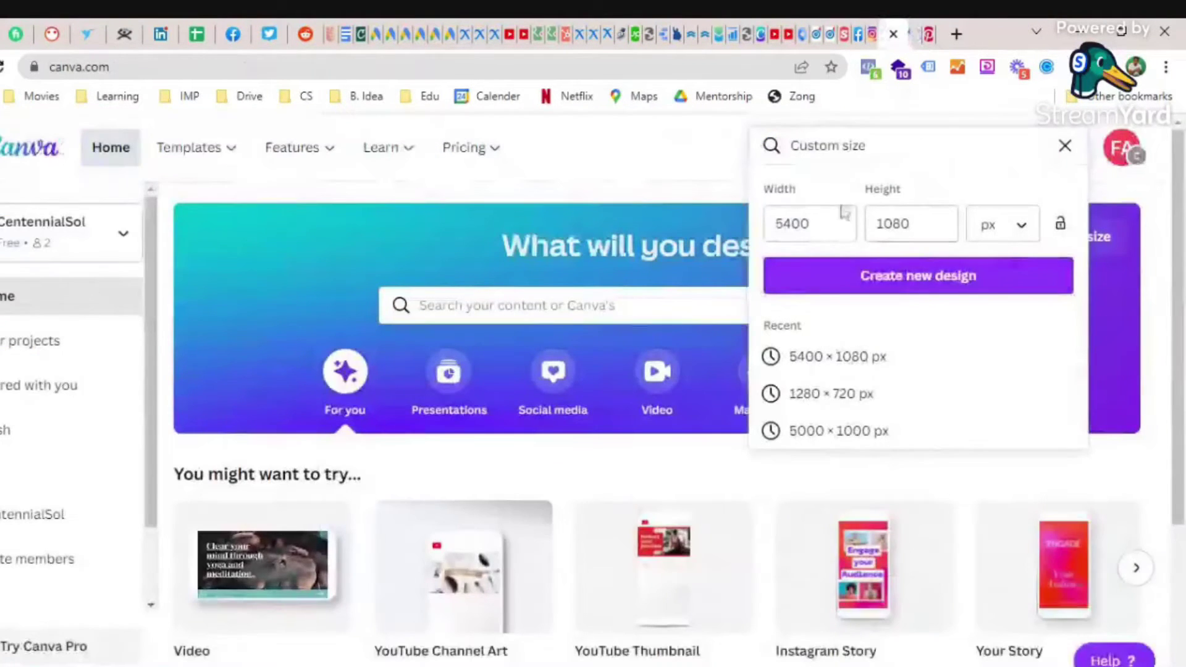
pyautogui.click(870, 279)
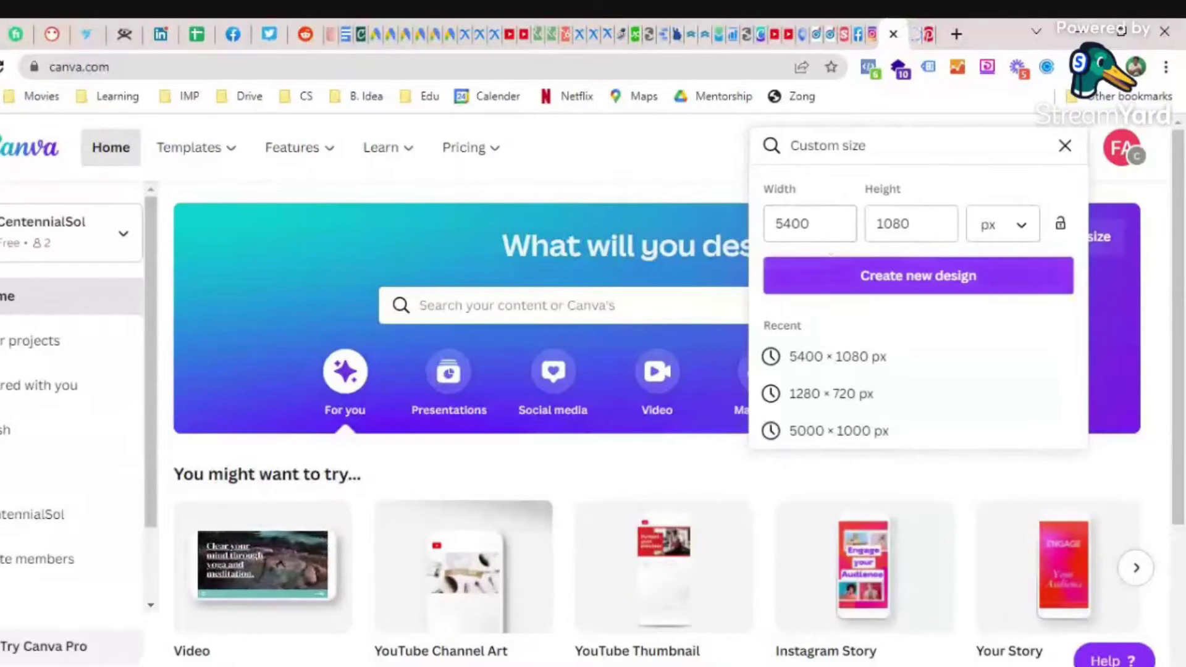
pyautogui.click(810, 223)
pyautogui.doubleClick(810, 223)
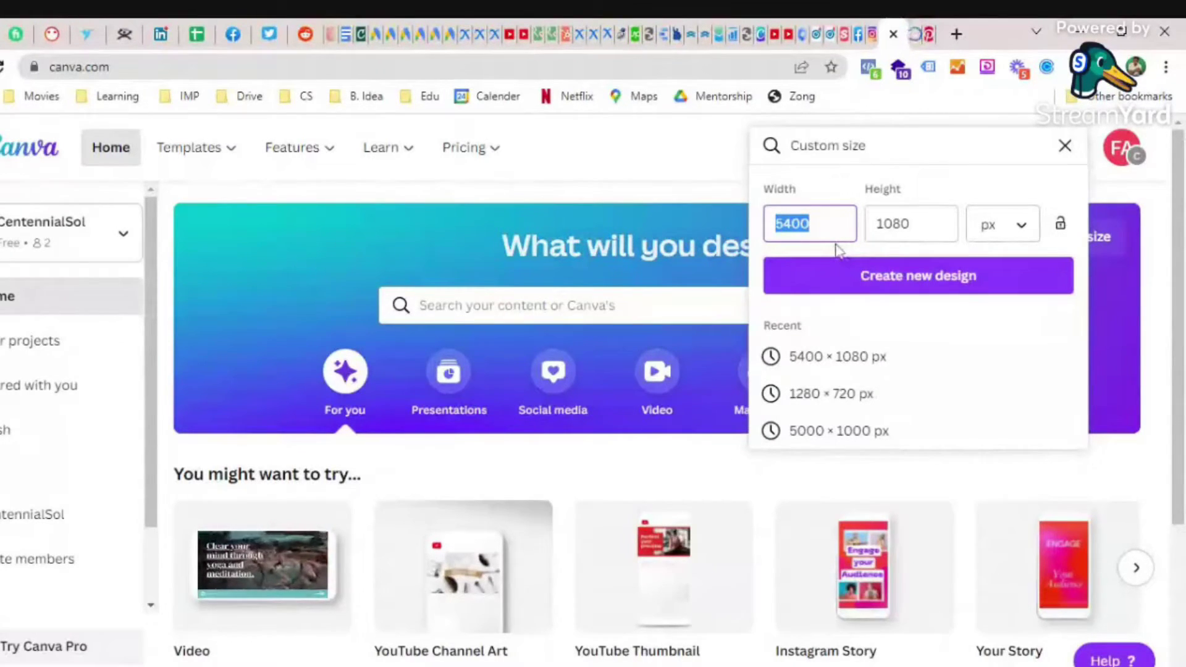
pyautogui.write('800')
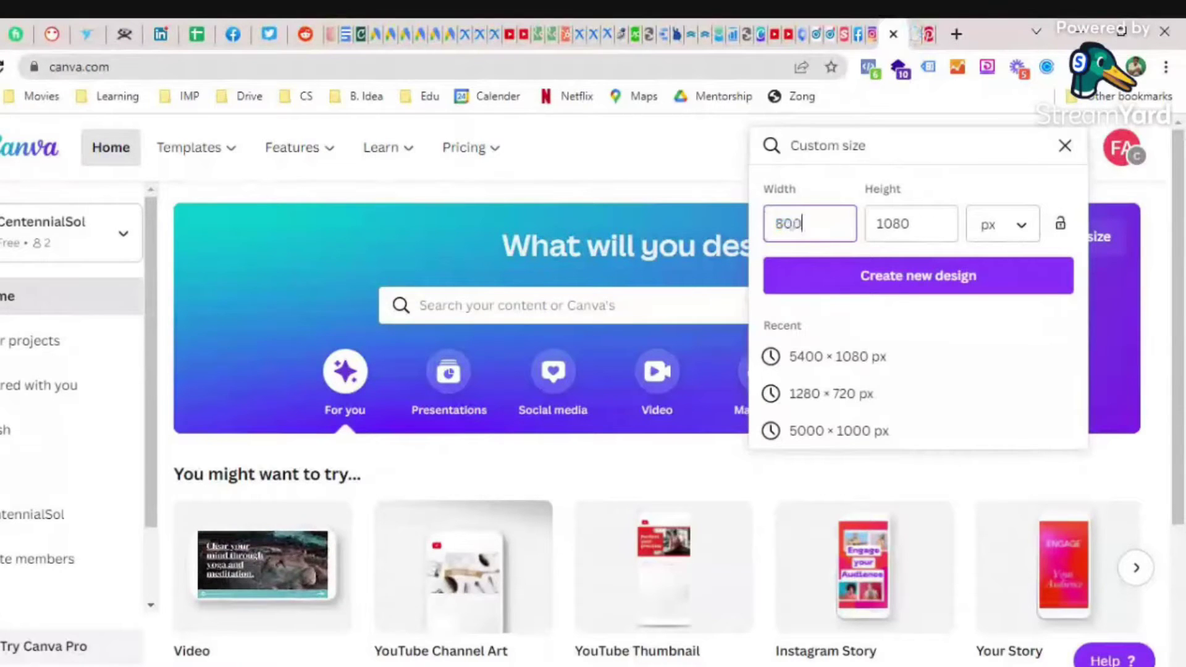
pyautogui.write('0')
pyautogui.press('Tab')
pyautogui.write('1000')
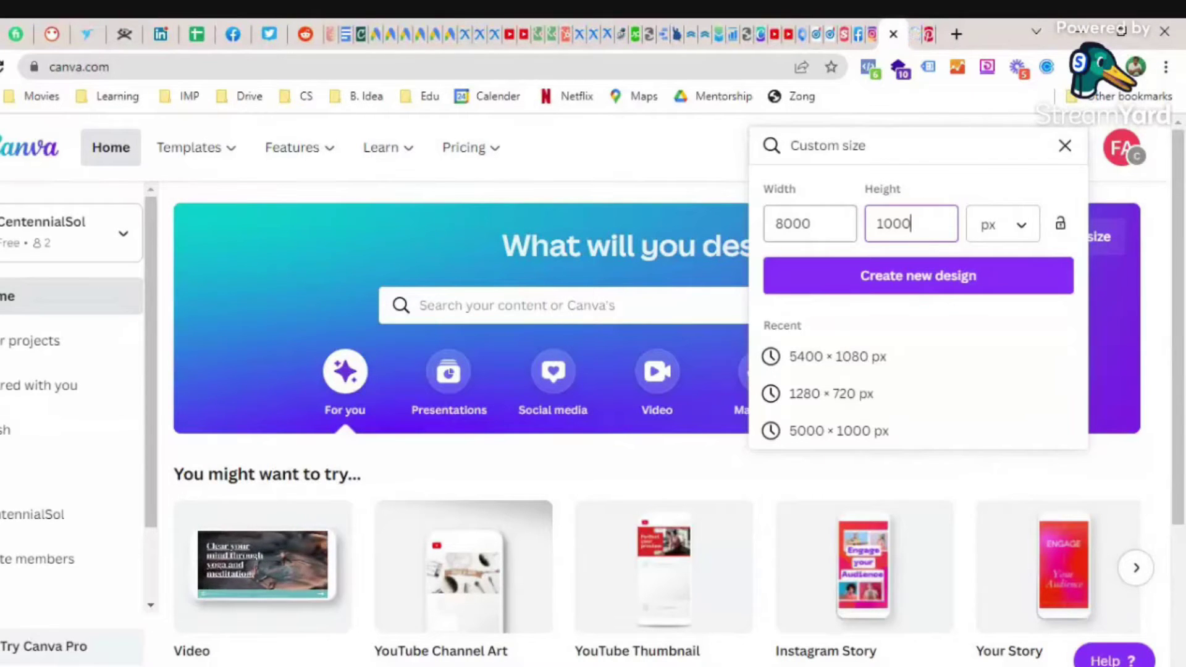
# - Try a custom size with a width of 10800 px and a height of 1080 px
pyautogui.click(811, 224)
pyautogui.press('BackSpace')
pyautogui.press('BackSpace')
pyautogui.press('BackSpace')
pyautogui.press('BackSpace')
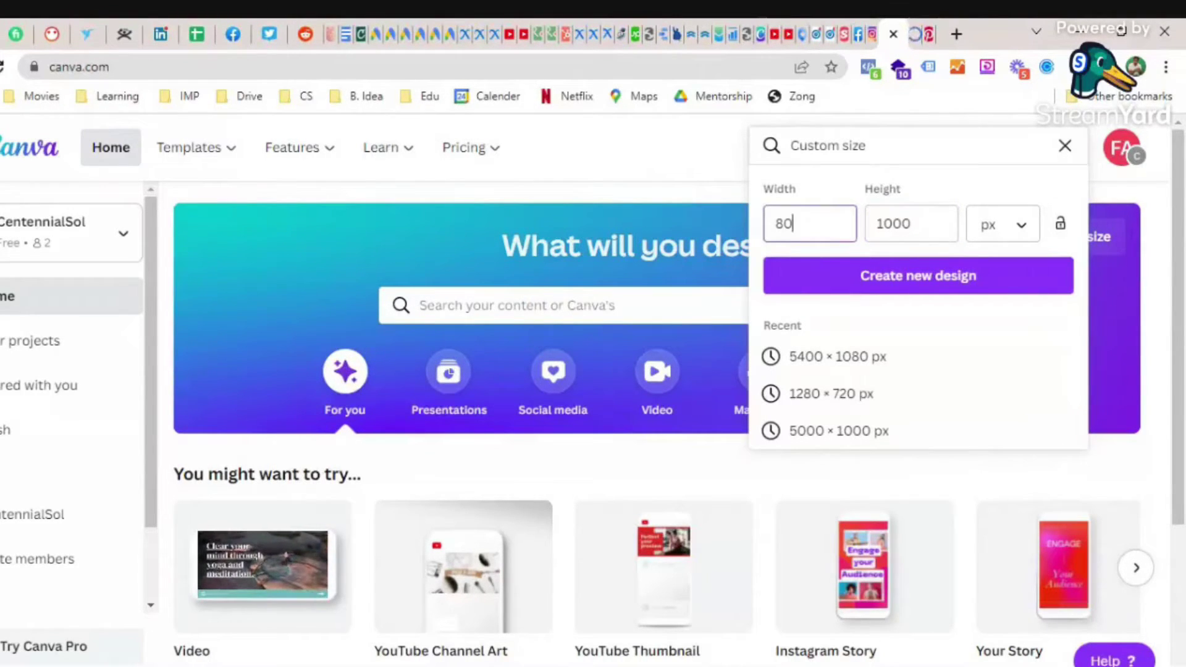
pyautogui.write('10800')
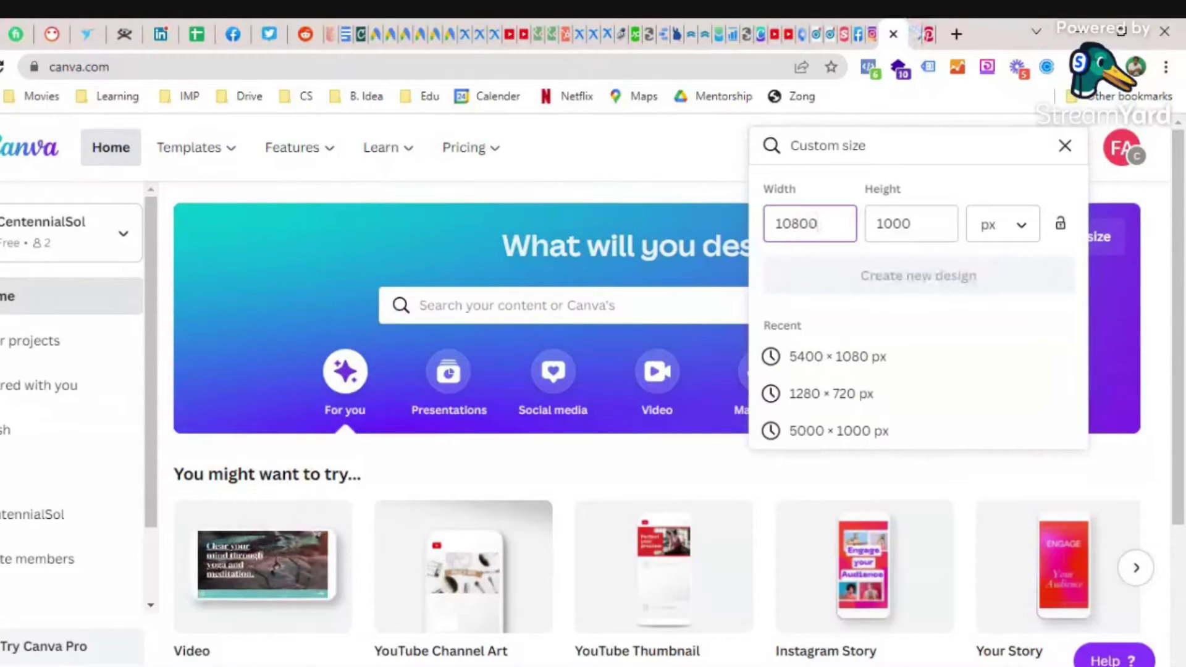
pyautogui.press('Tab')
pyautogui.write('1080')
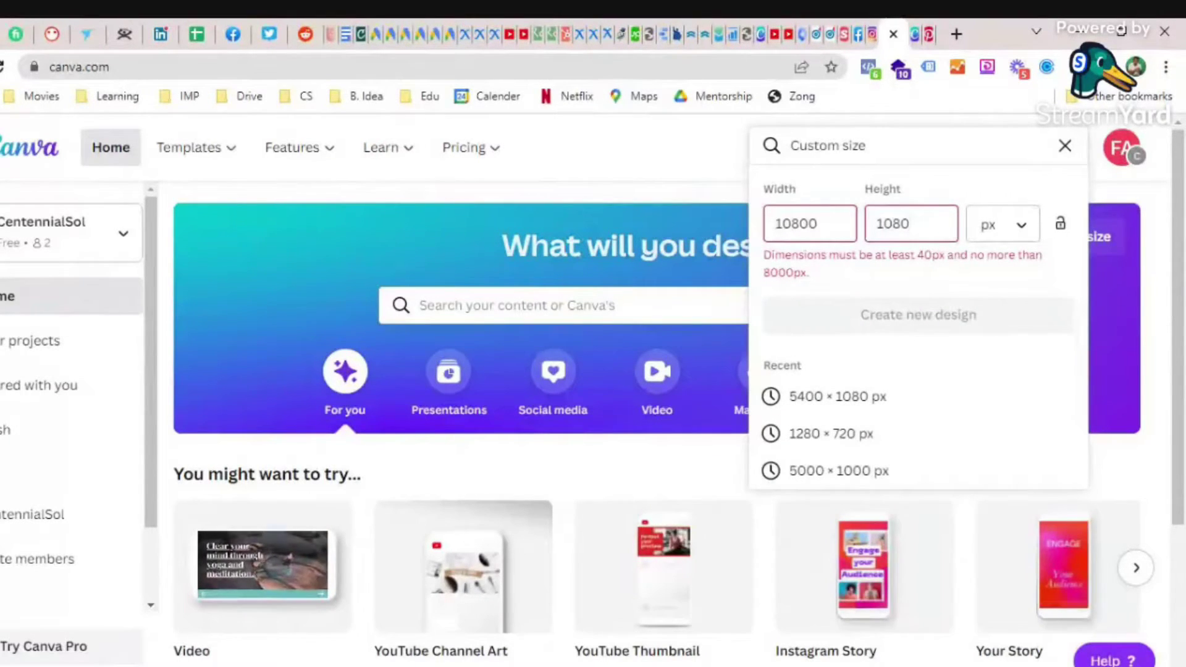
# - Set the custom size's width to 5400 px
pyautogui.click(815, 223)
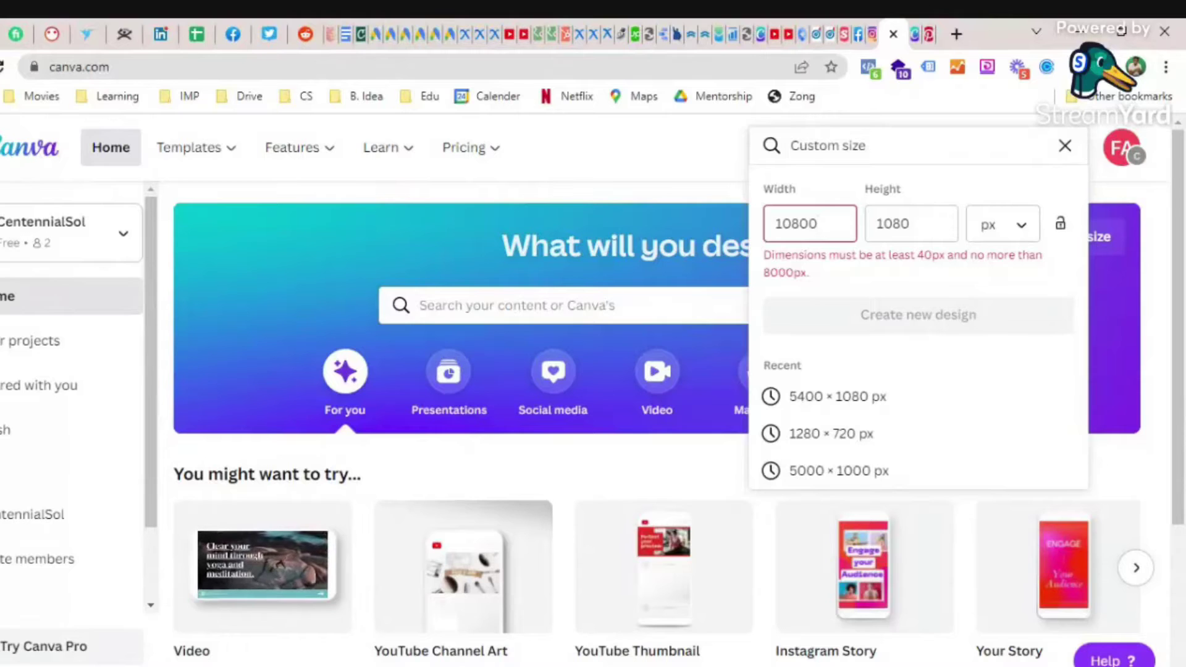
pyautogui.press('BackSpace')
pyautogui.press('BackSpace')
pyautogui.press('BackSpace')
pyautogui.press('BackSpace')
pyautogui.press('BackSpace')
pyautogui.write('5400')
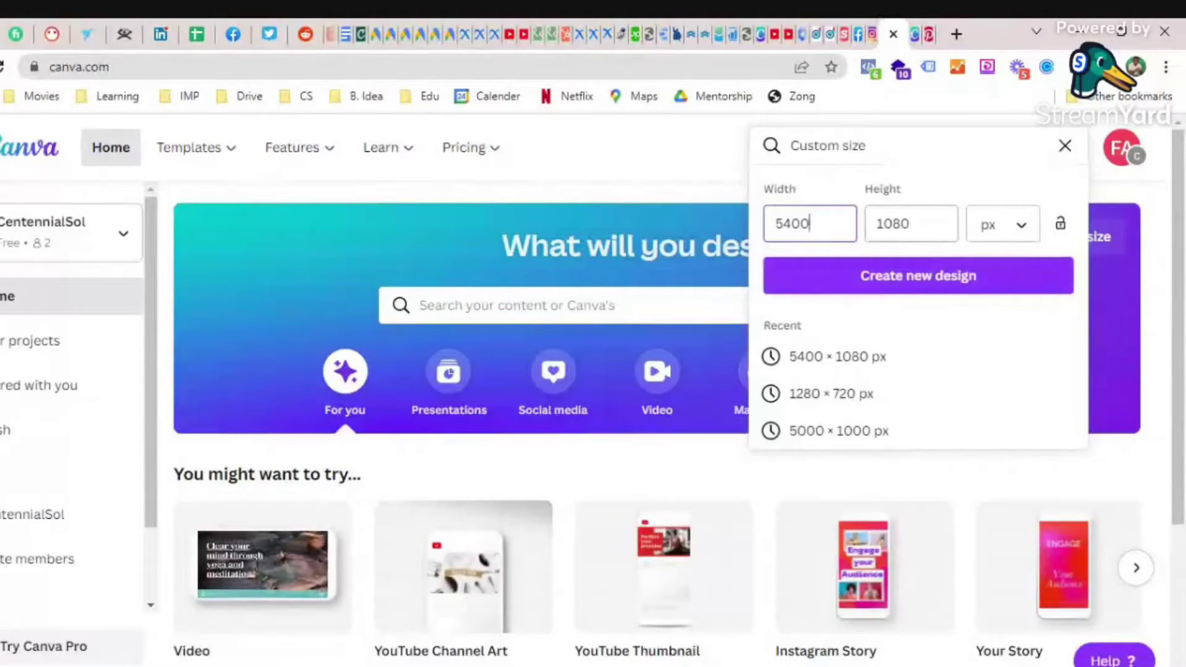
# - Go to the blank 5400 × 1080 px design and check its rulers and guides option
pyautogui.click(915, 26)
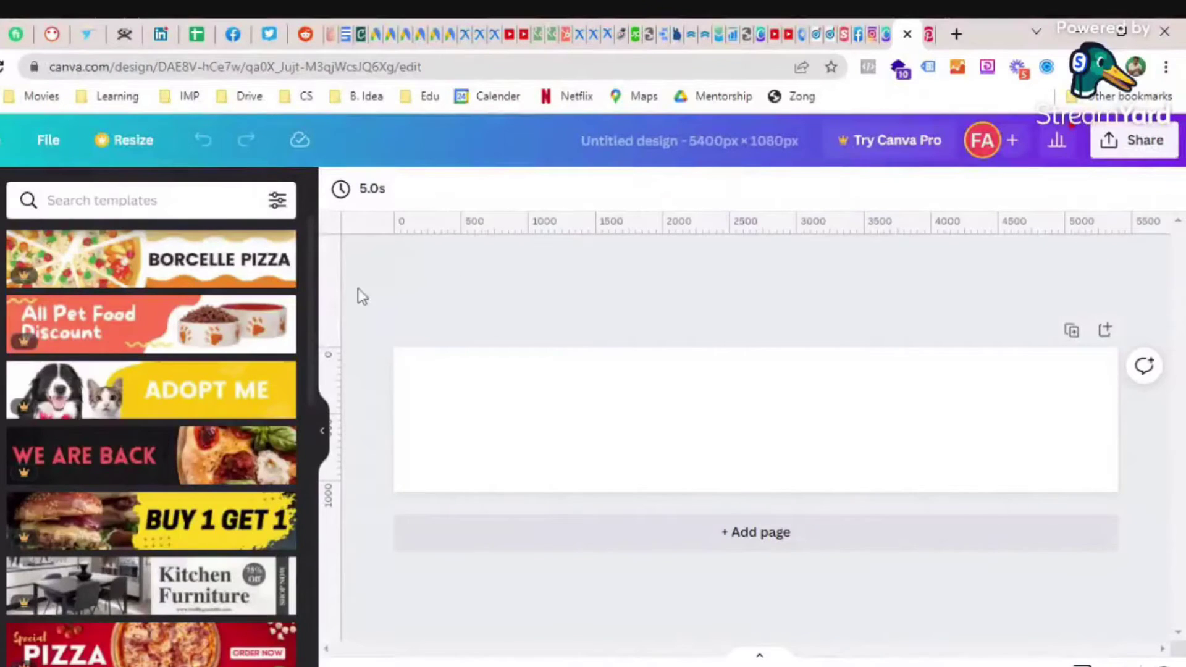
pyautogui.click(53, 148)
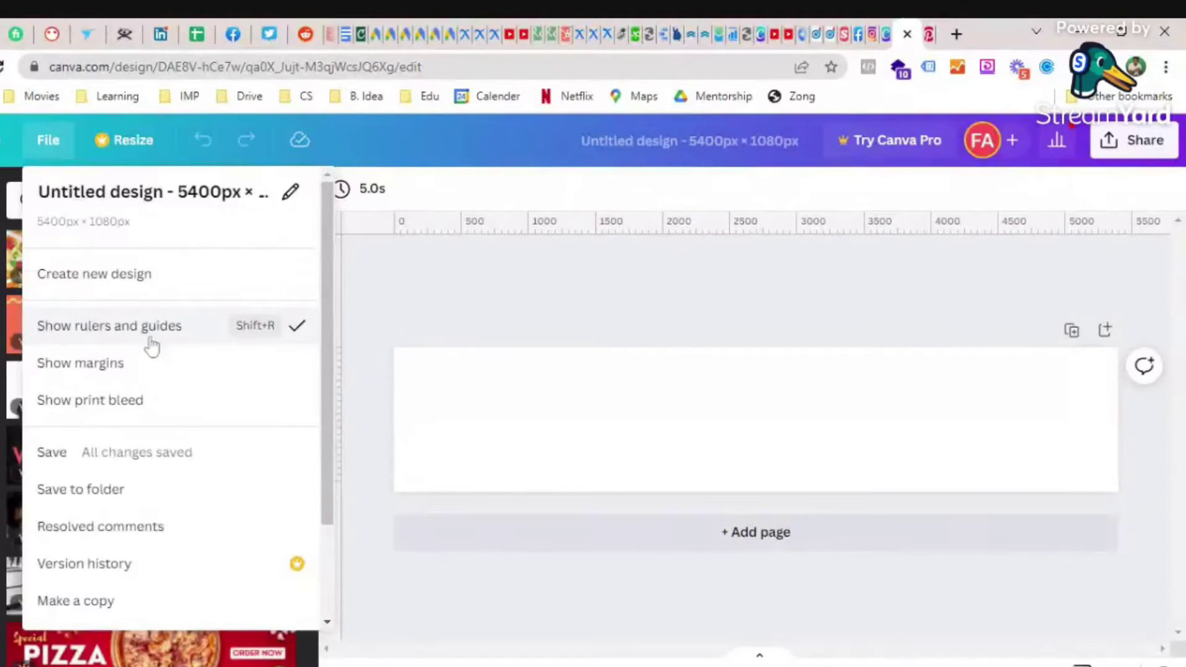
pyautogui.click(402, 313)
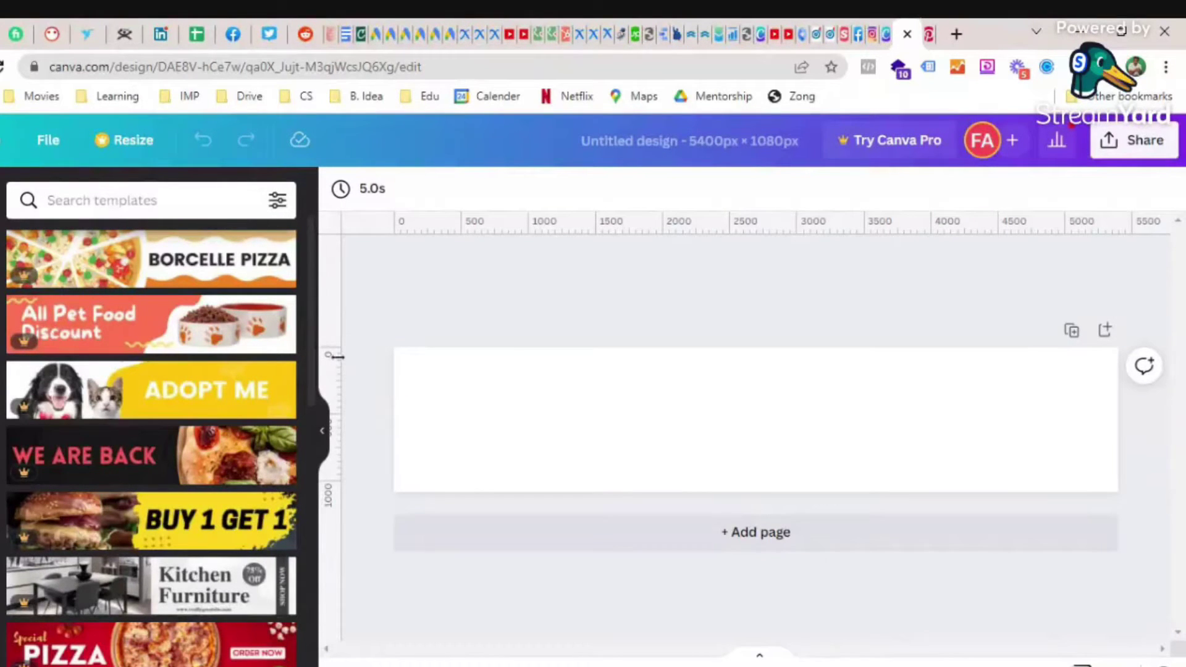
# - Add four vertical guides at about 1080, 2160, 3240 and 4320 px to divide the page into five squares
pyautogui.moveTo(341, 367); pyautogui.dragTo(539, 364)
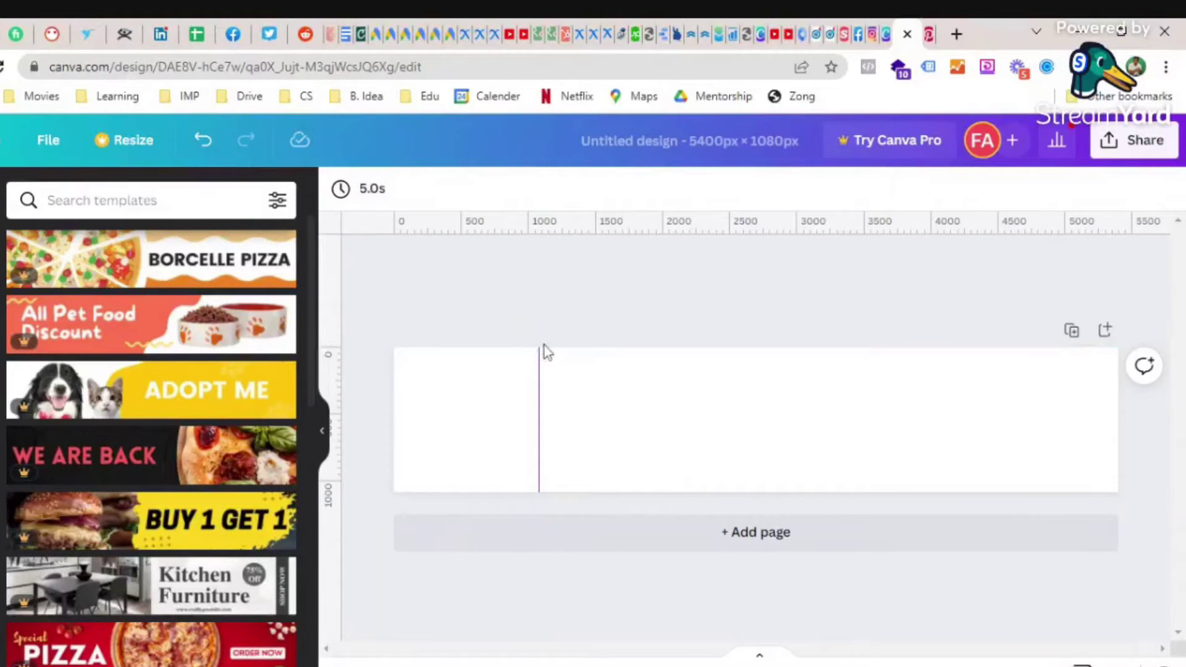
pyautogui.click(532, 371)
pyautogui.moveTo(334, 370); pyautogui.dragTo(683, 392)
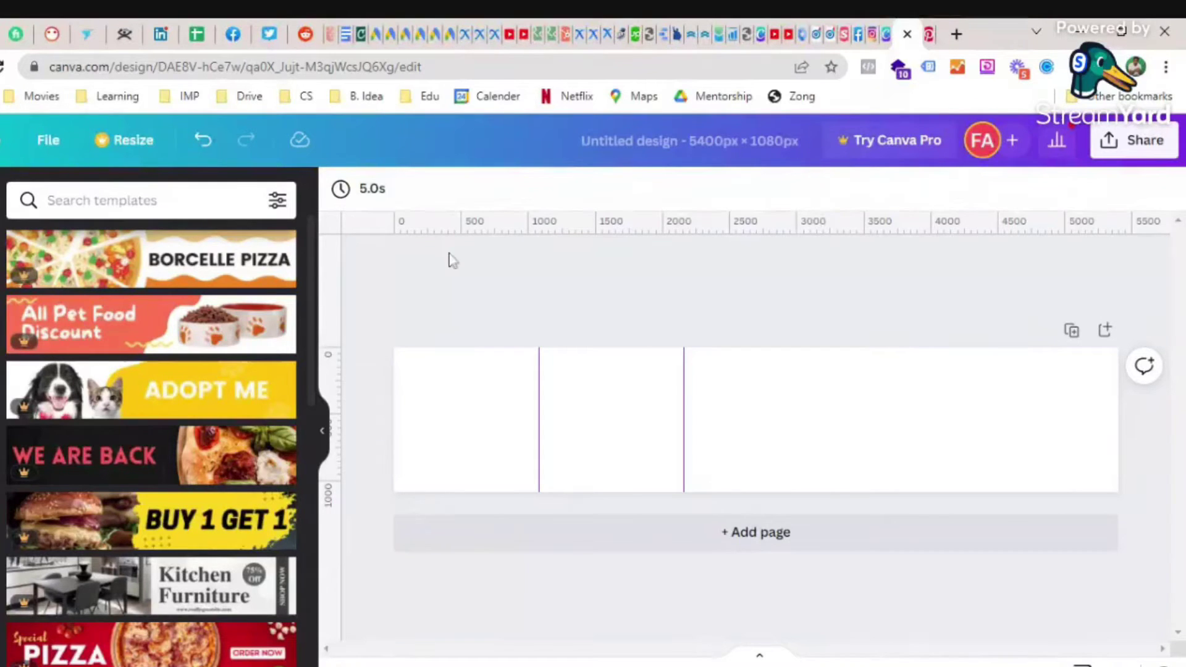
pyautogui.moveTo(338, 364); pyautogui.dragTo(829, 408)
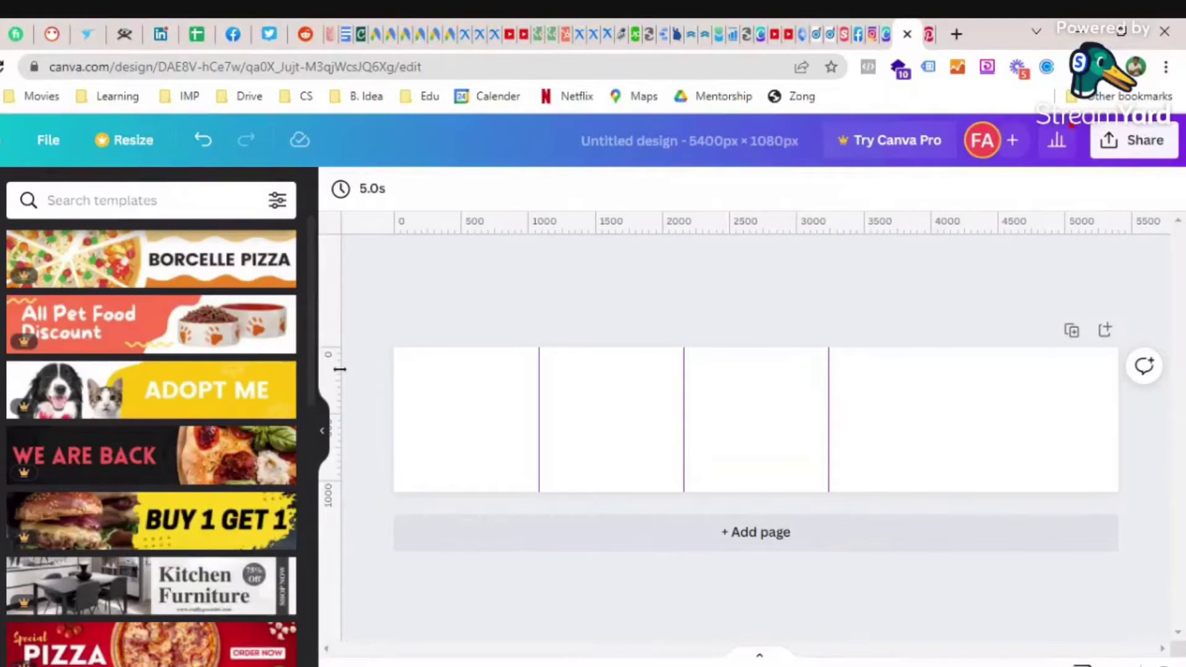
pyautogui.moveTo(344, 371); pyautogui.dragTo(957, 409)
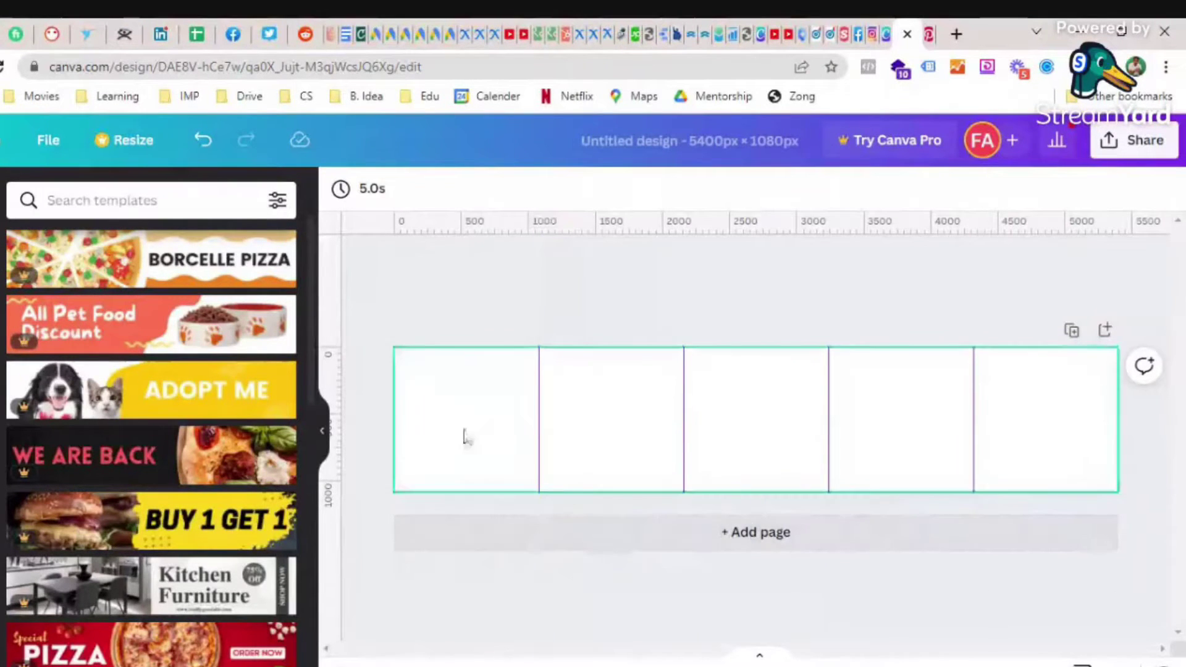
pyautogui.click(720, 543)
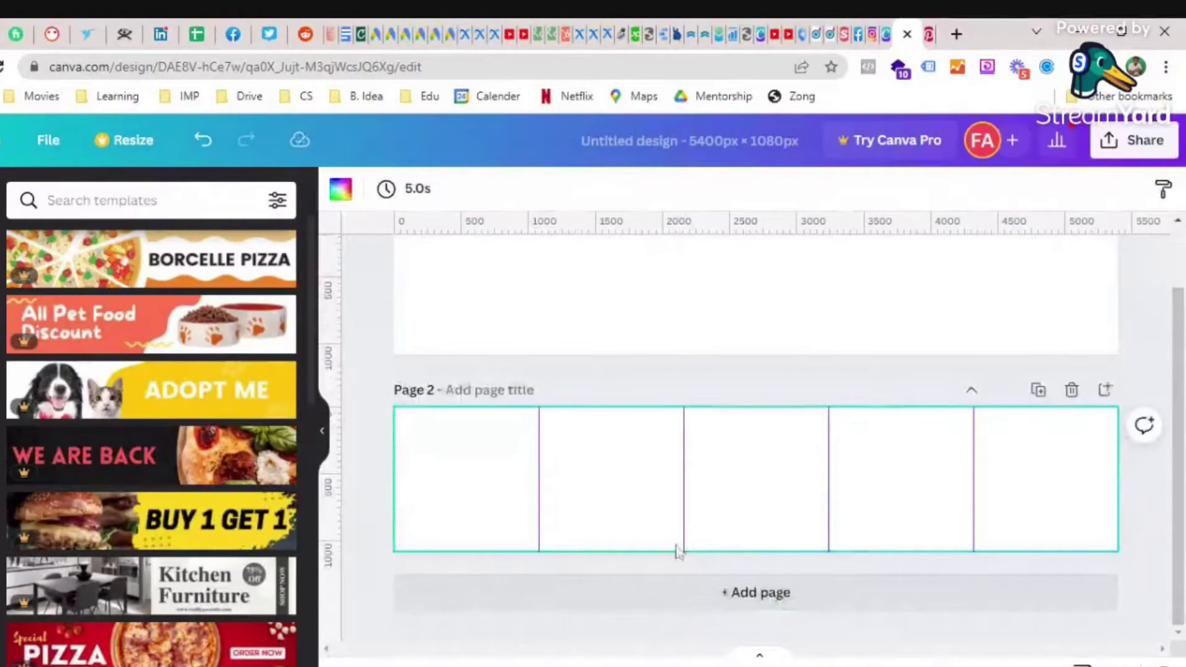
pyautogui.scroll(1, 679, 548)
pyautogui.scroll(-1, 680, 552)
pyautogui.scroll(1, 677, 551)
pyautogui.scroll(-1, 672, 558)
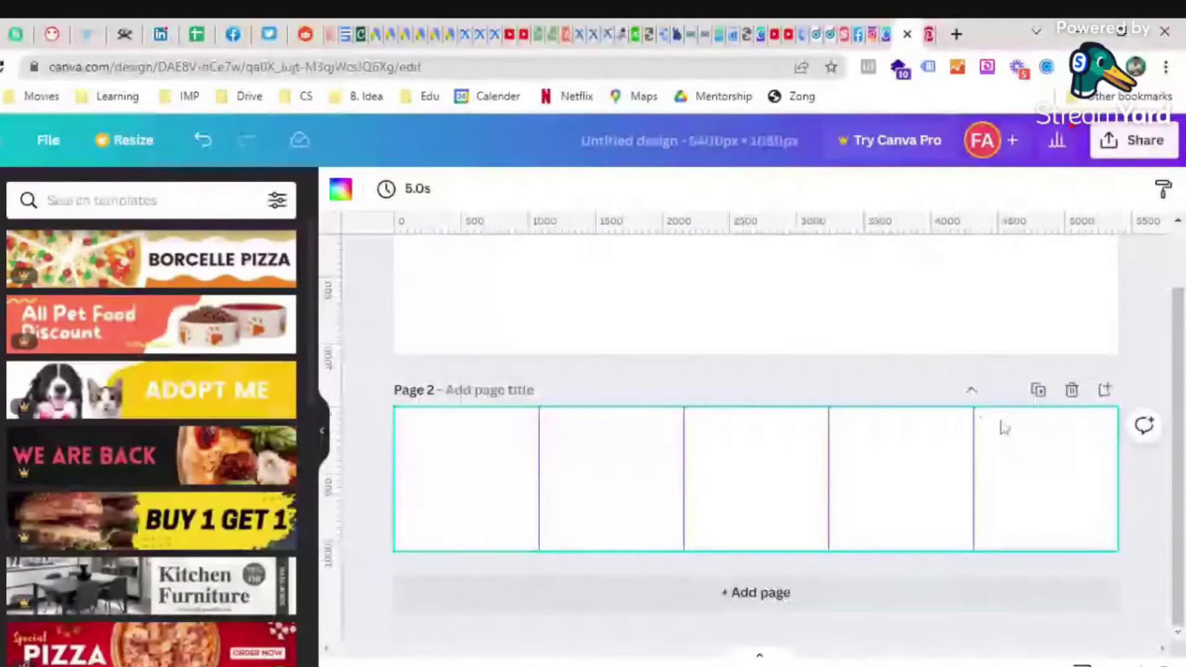
pyautogui.hotkey('ctrl', 'z')
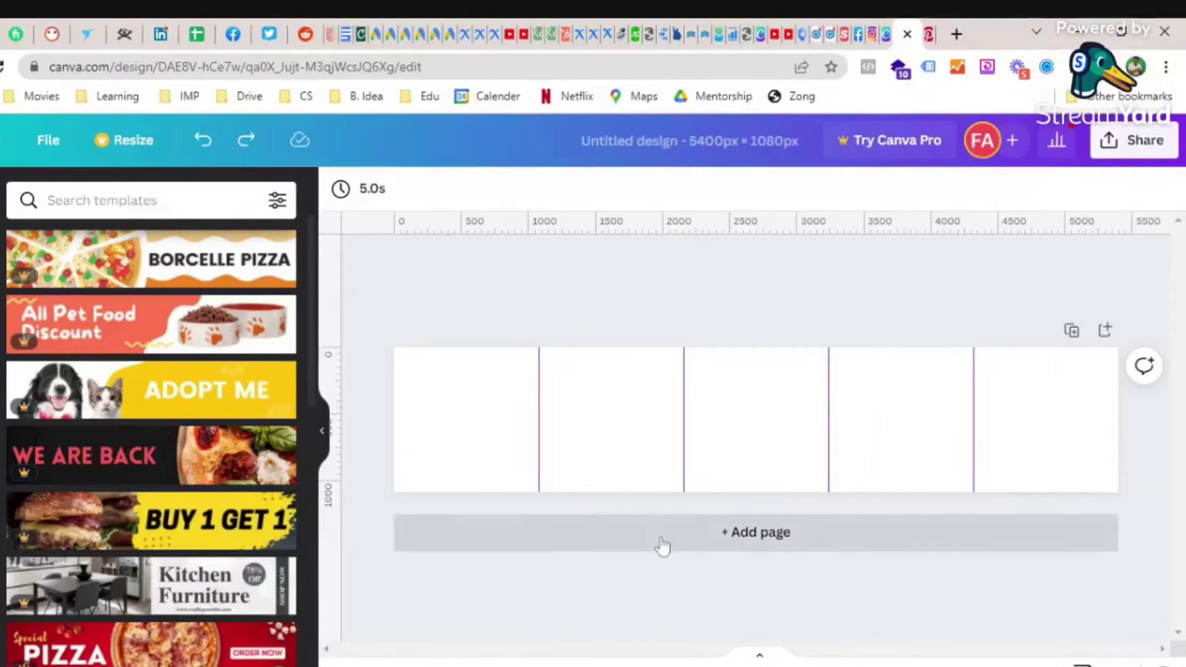
# - Add a second page to the 5400 × 1080 px design
pyautogui.click(633, 548)
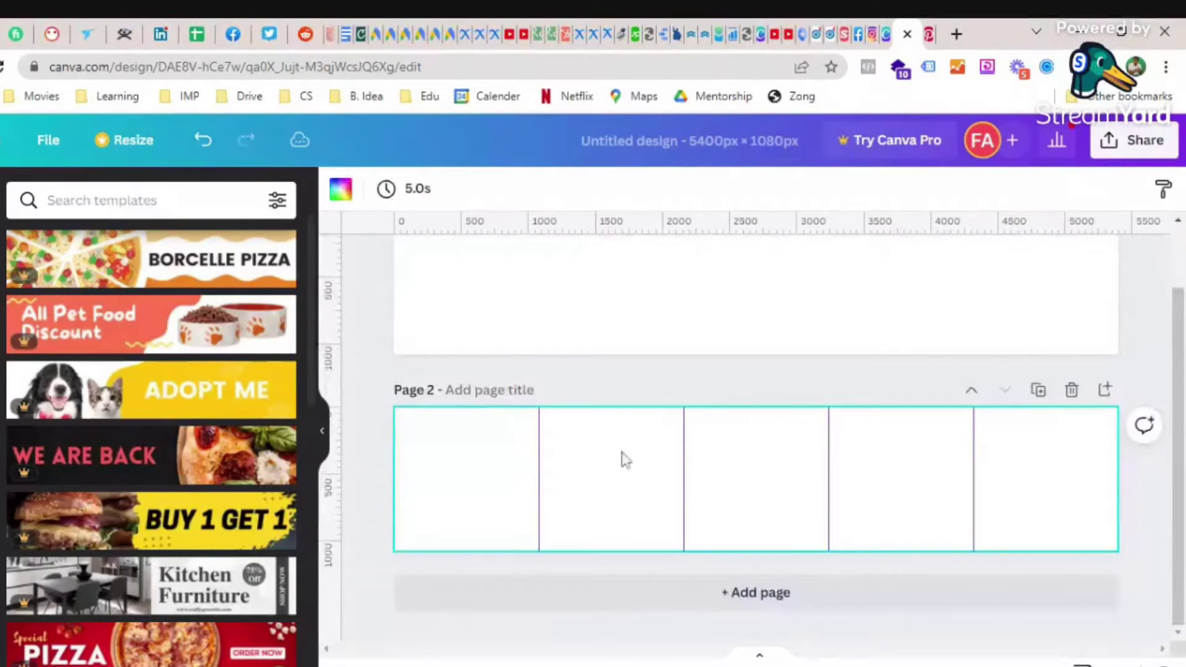
pyautogui.scroll(2, 587, 414)
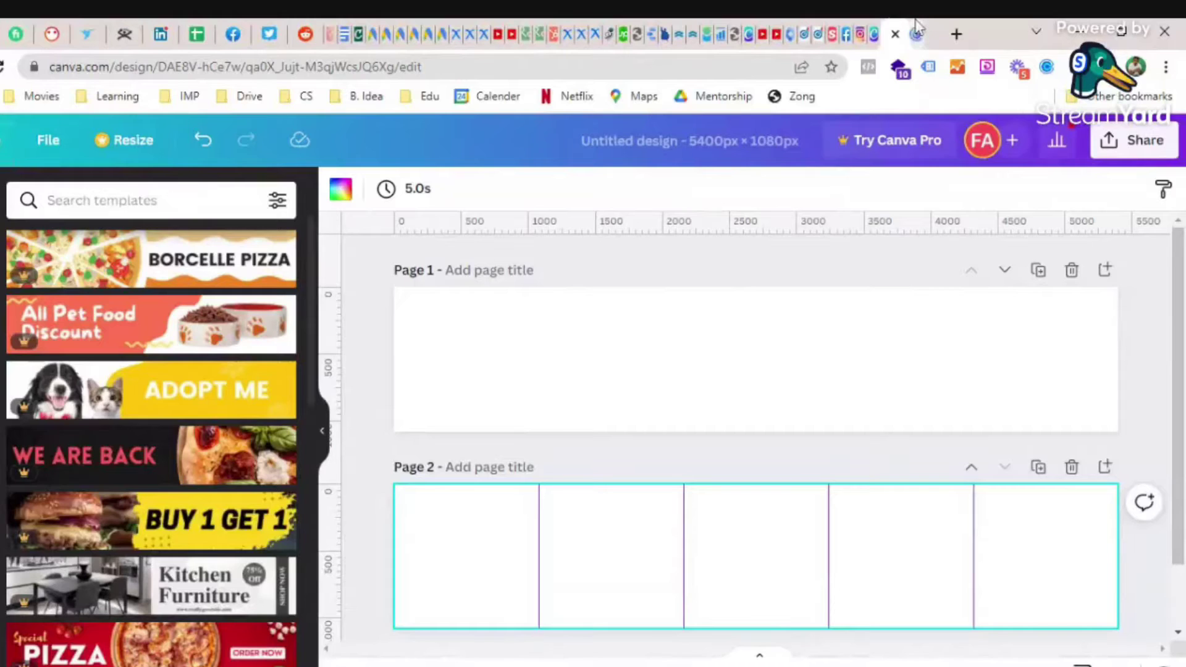
# - Create a new custom-size design 1080 px wide and 1080 px high
pyautogui.click(918, 32)
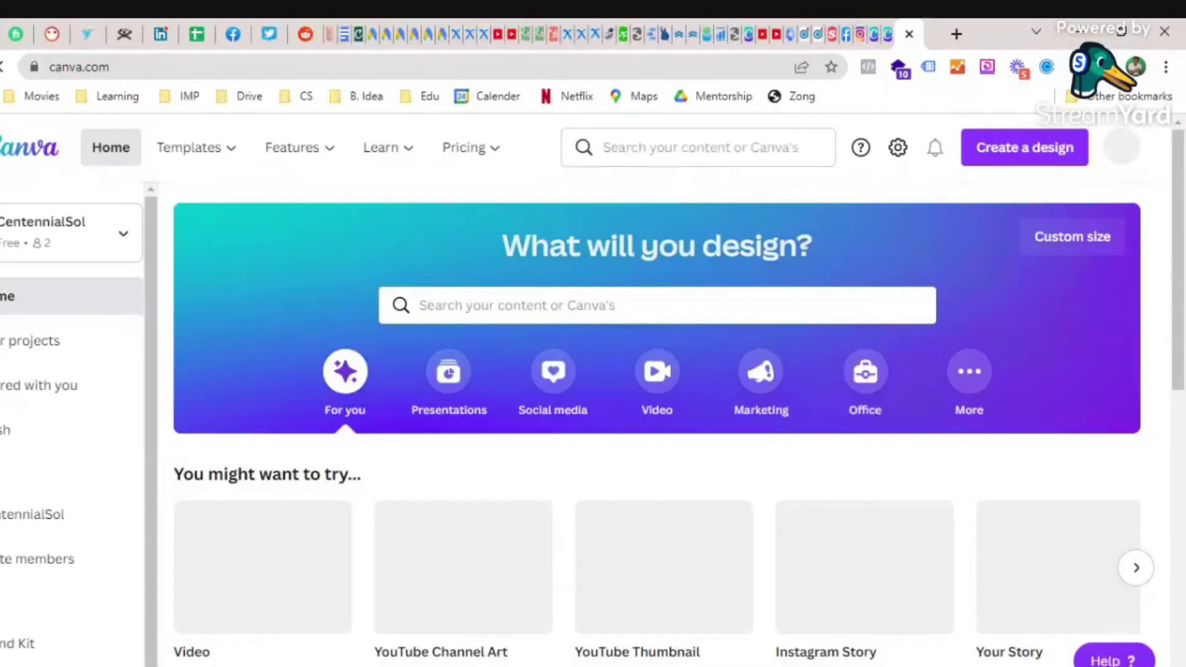
pyautogui.click(1020, 154)
pyautogui.click(819, 594)
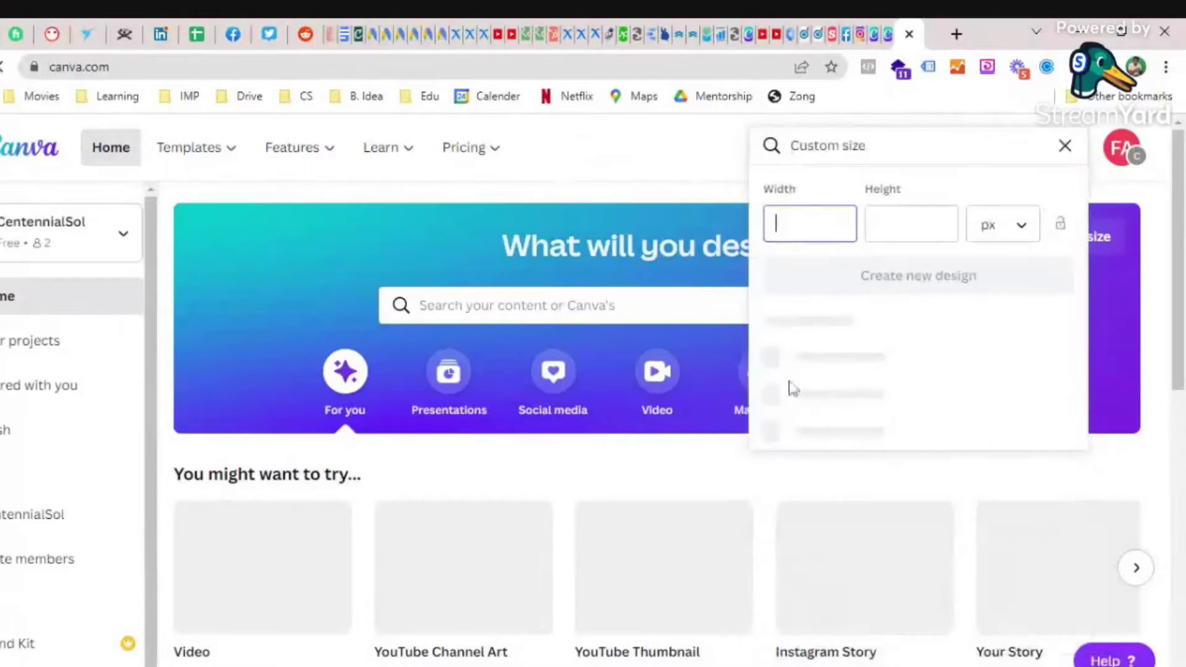
pyautogui.write('1080')
pyautogui.press('Tab')
pyautogui.write('1080')
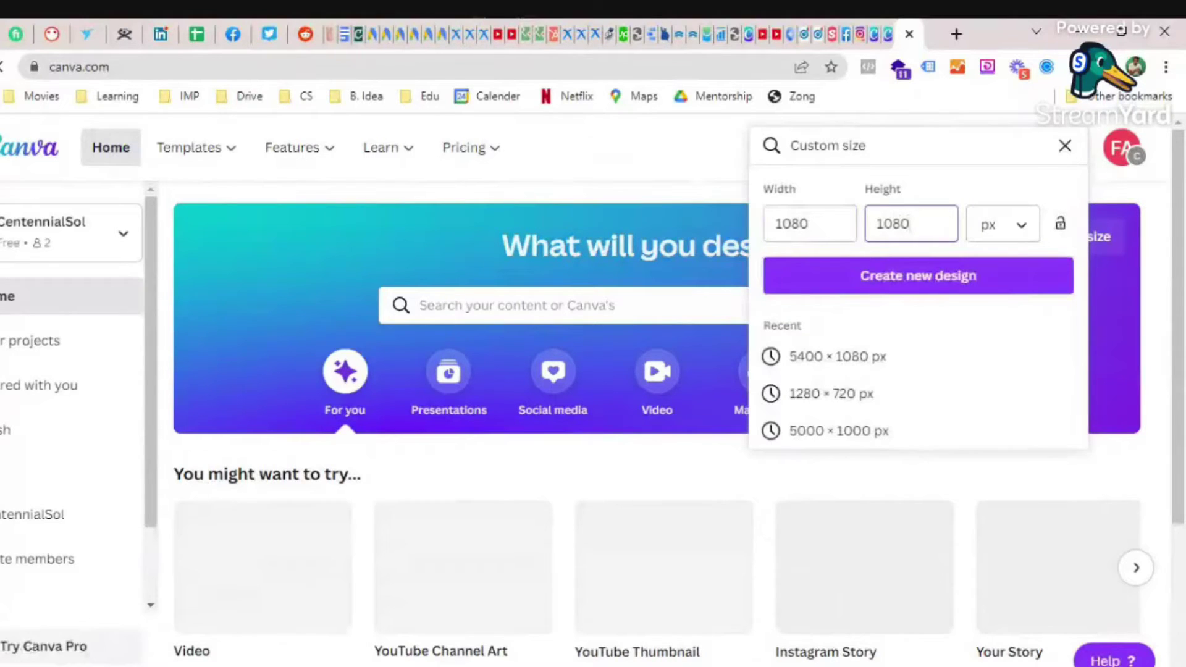
pyautogui.click(835, 291)
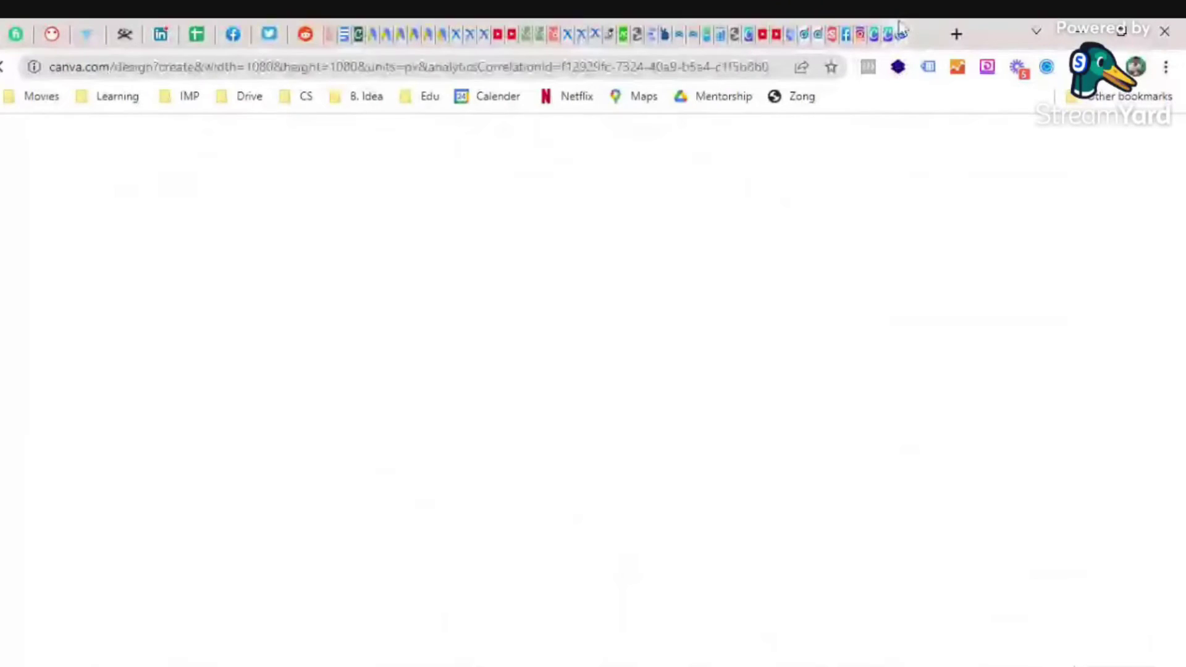
# - Give the new 1080 × 1080 px page a black background and download it as a PNG
pyautogui.click(903, 31)
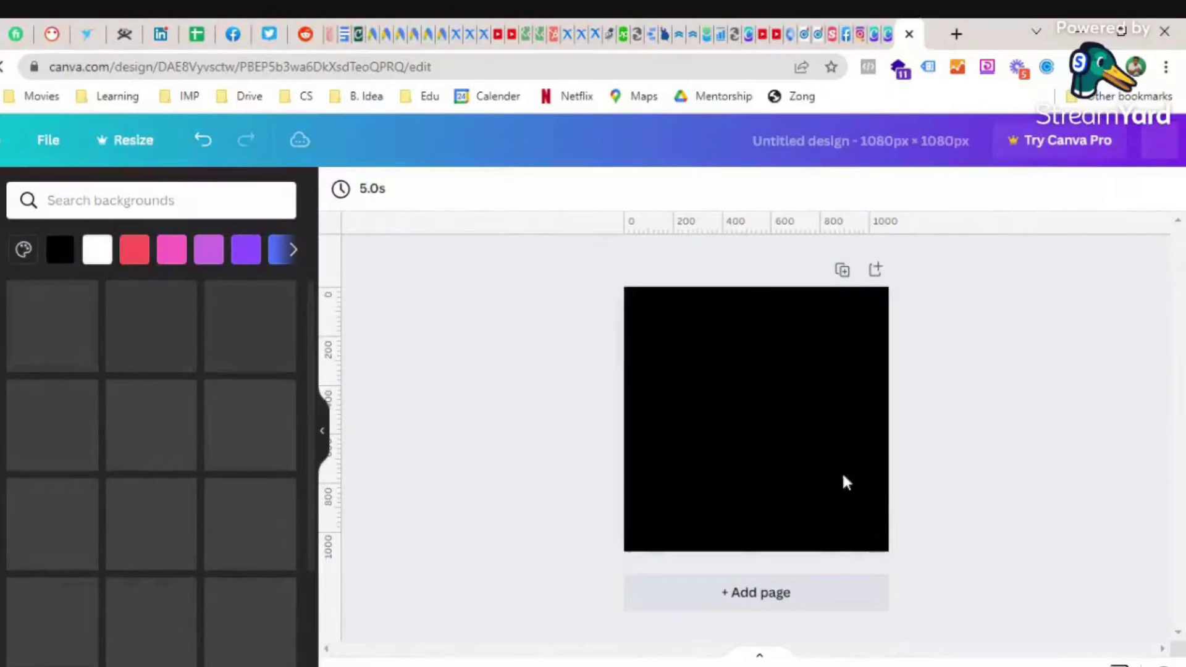
pyautogui.click(797, 425)
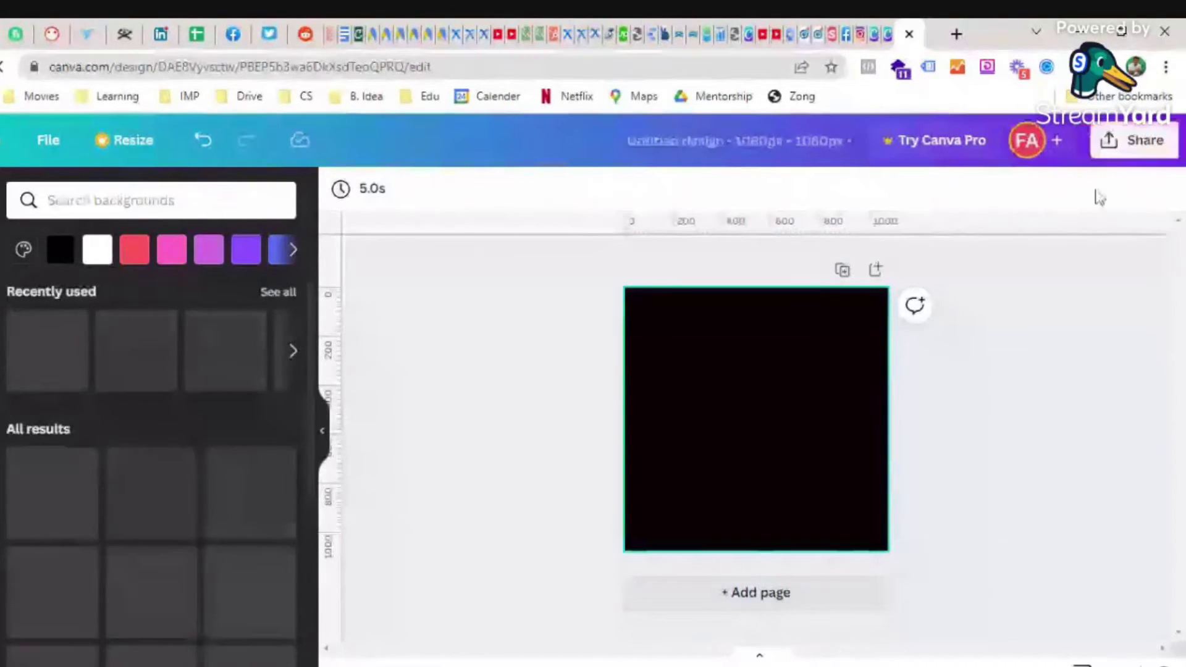
pyautogui.click(1130, 145)
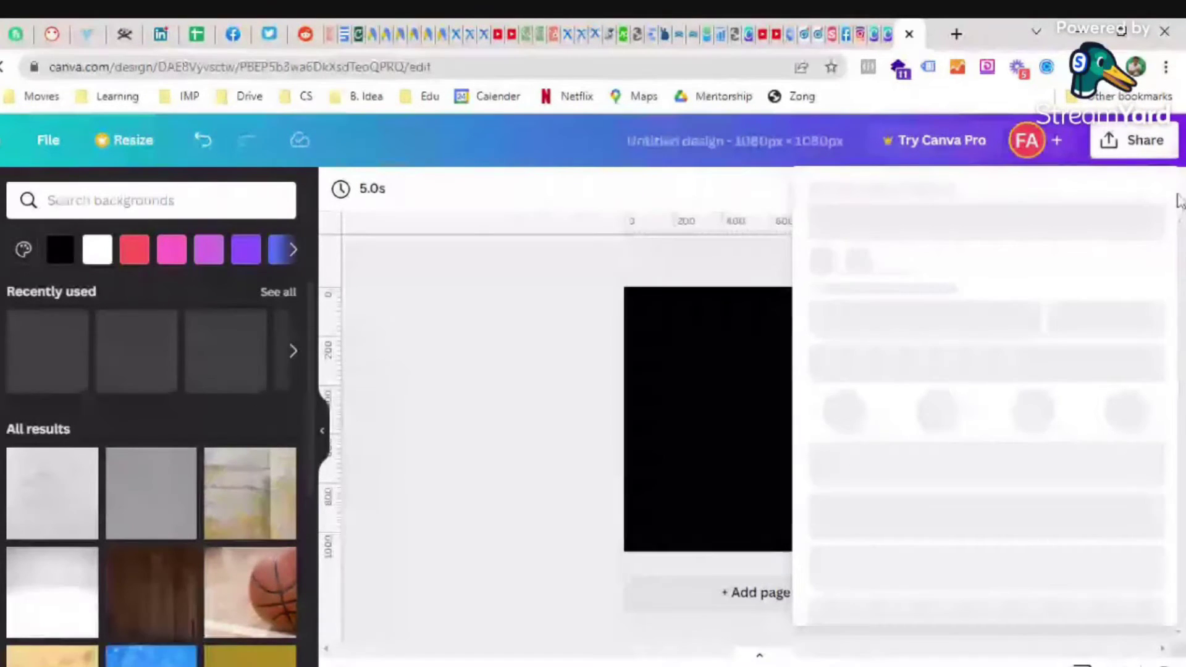
pyautogui.scroll(-2, 933, 494)
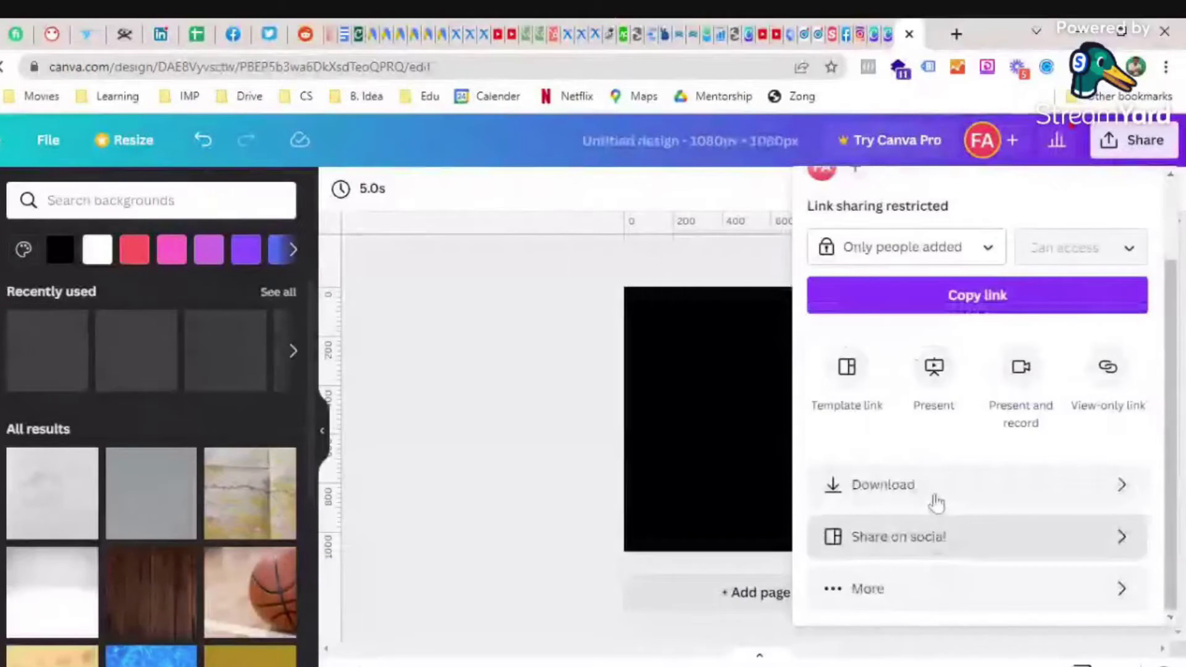
pyautogui.scroll(2, 933, 494)
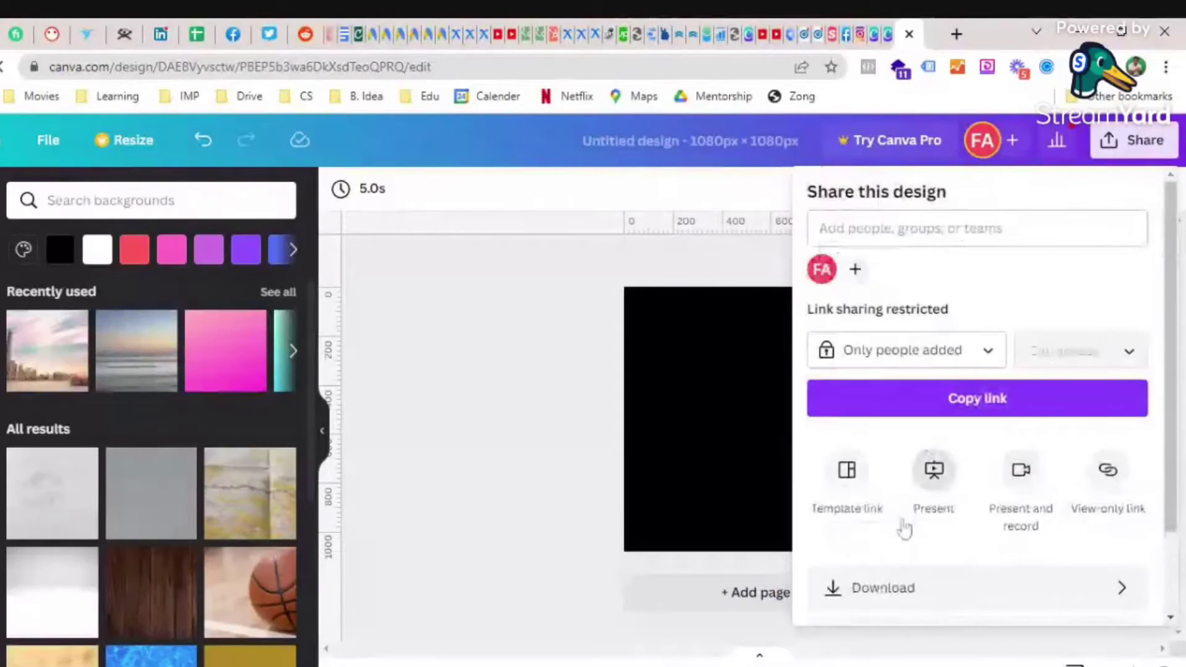
pyautogui.scroll(-2, 905, 529)
pyautogui.click(895, 541)
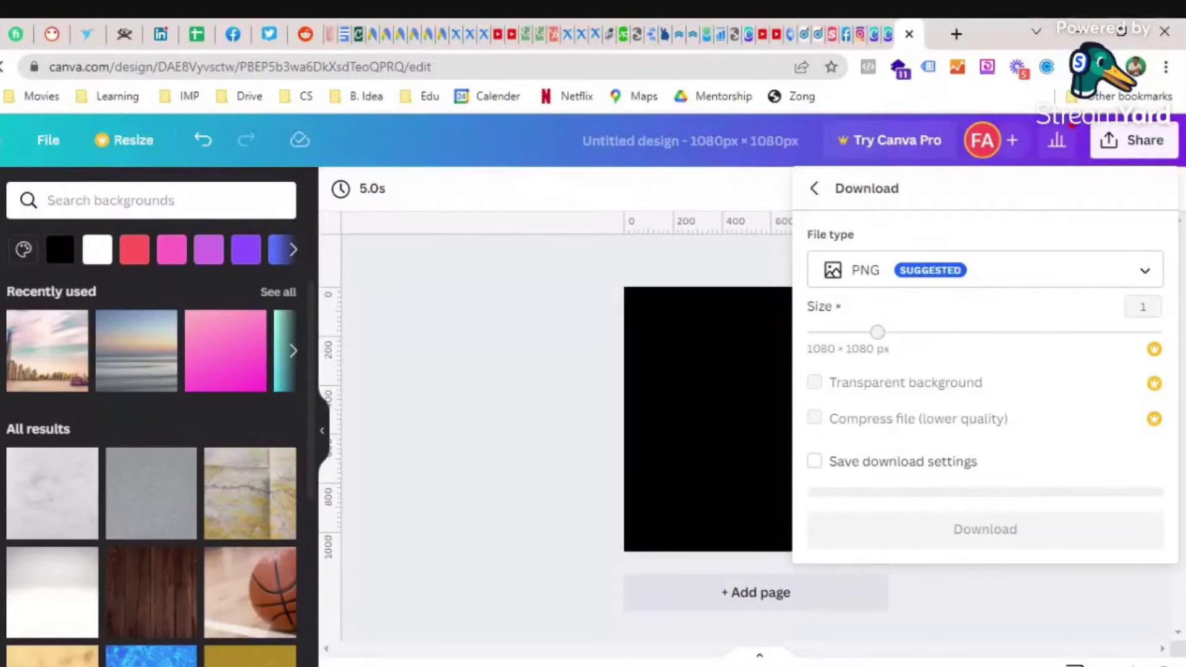
pyautogui.click(939, 536)
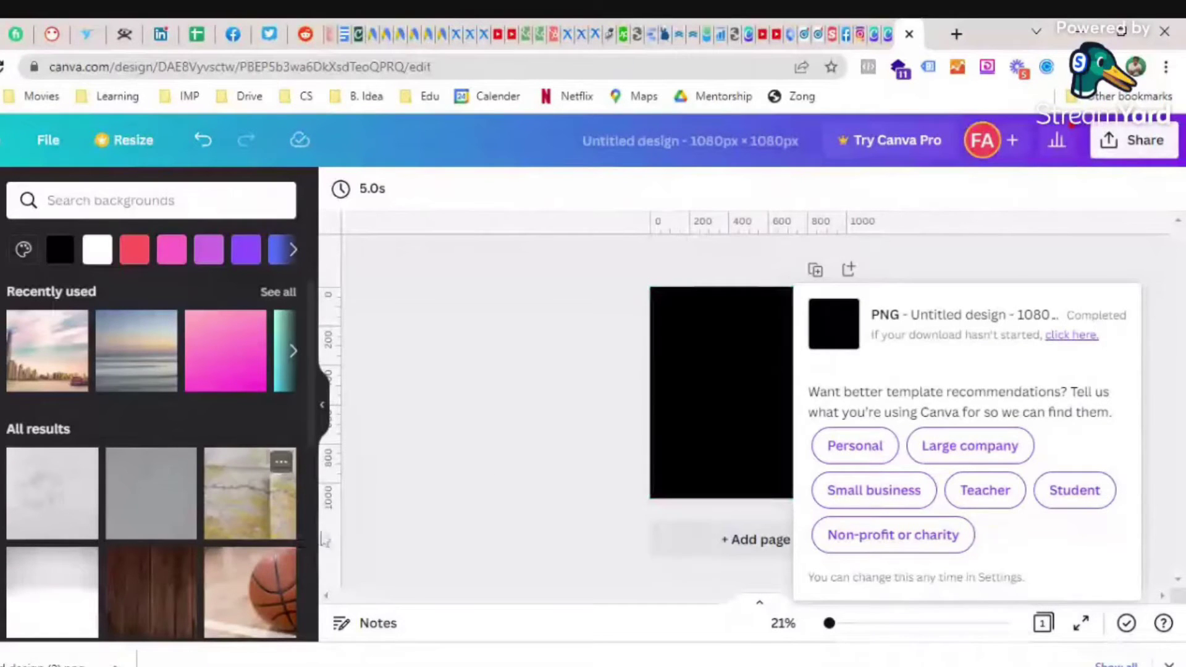
# - Return to the 5400 × 1080 px design and add the downloaded black square PNG to its uploads
pyautogui.click(909, 33)
pyautogui.click(909, 34)
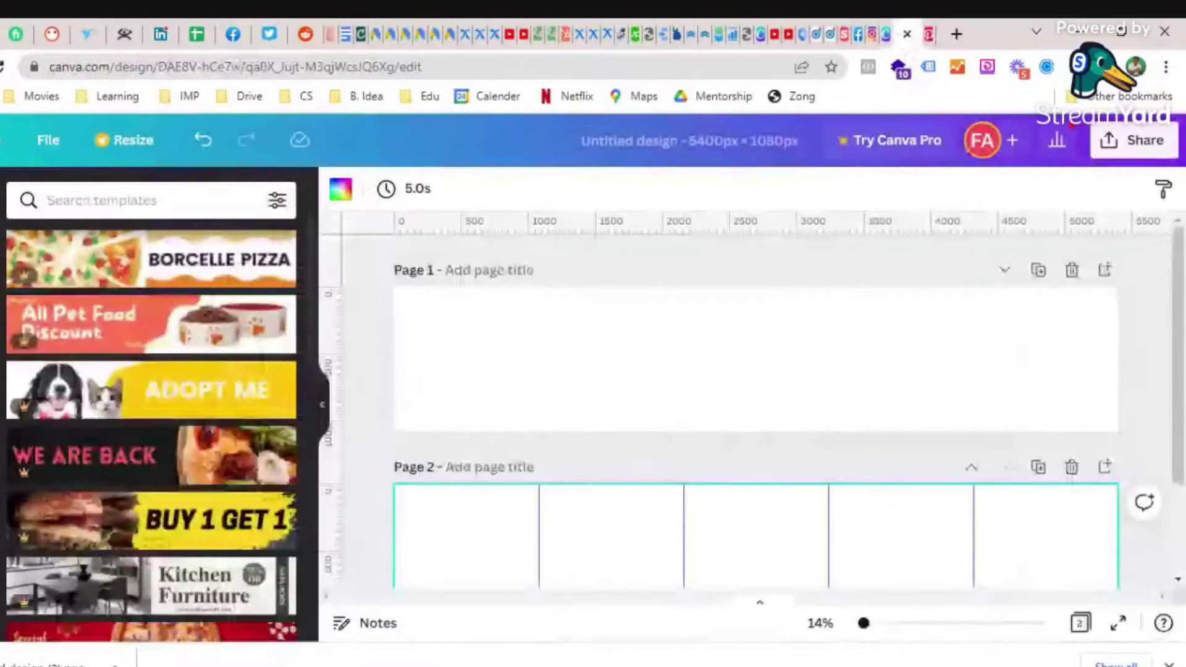
pyautogui.click(2, 297)
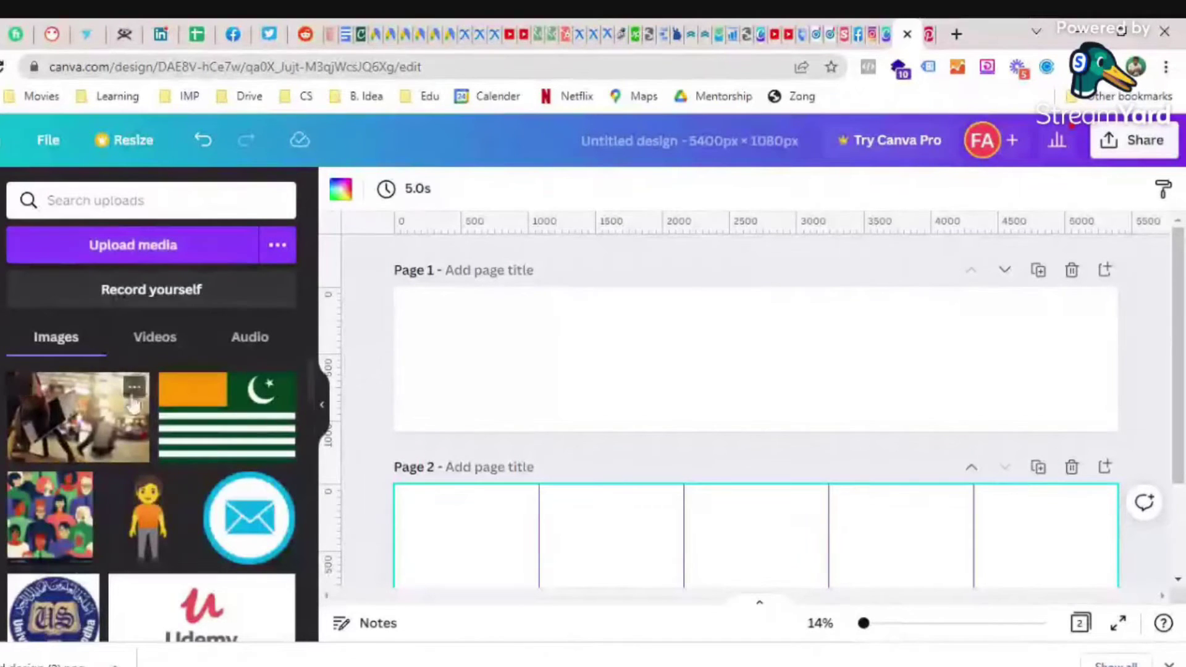
pyautogui.click(63, 426)
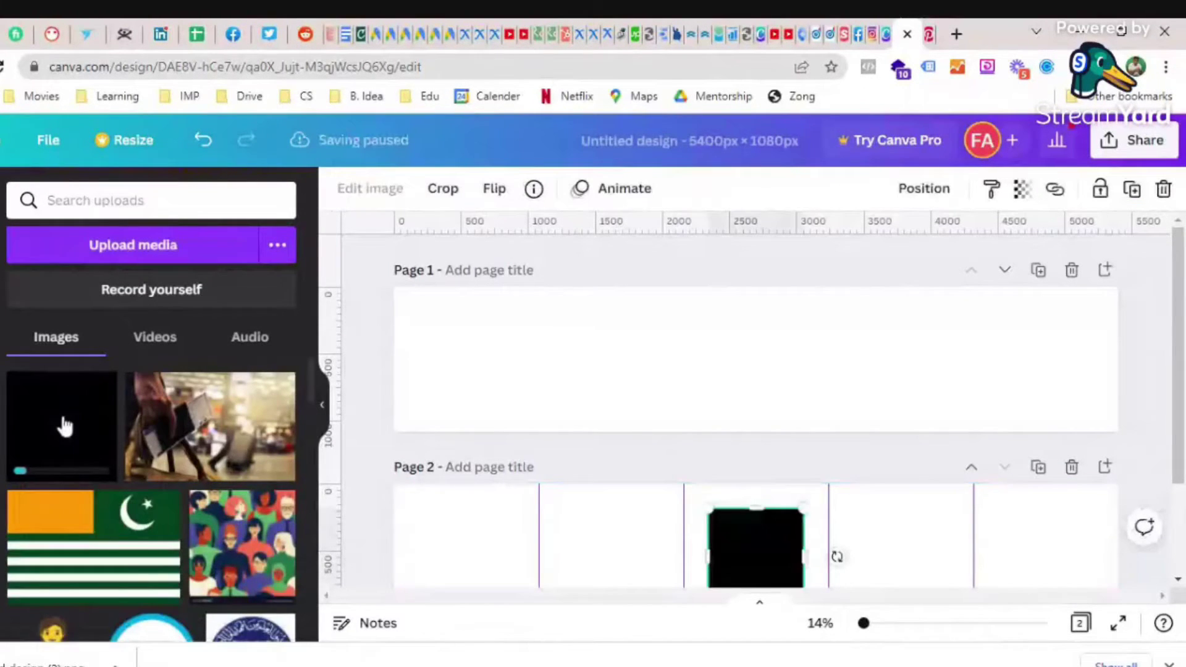
pyautogui.hotkey('ctrl', 'z')
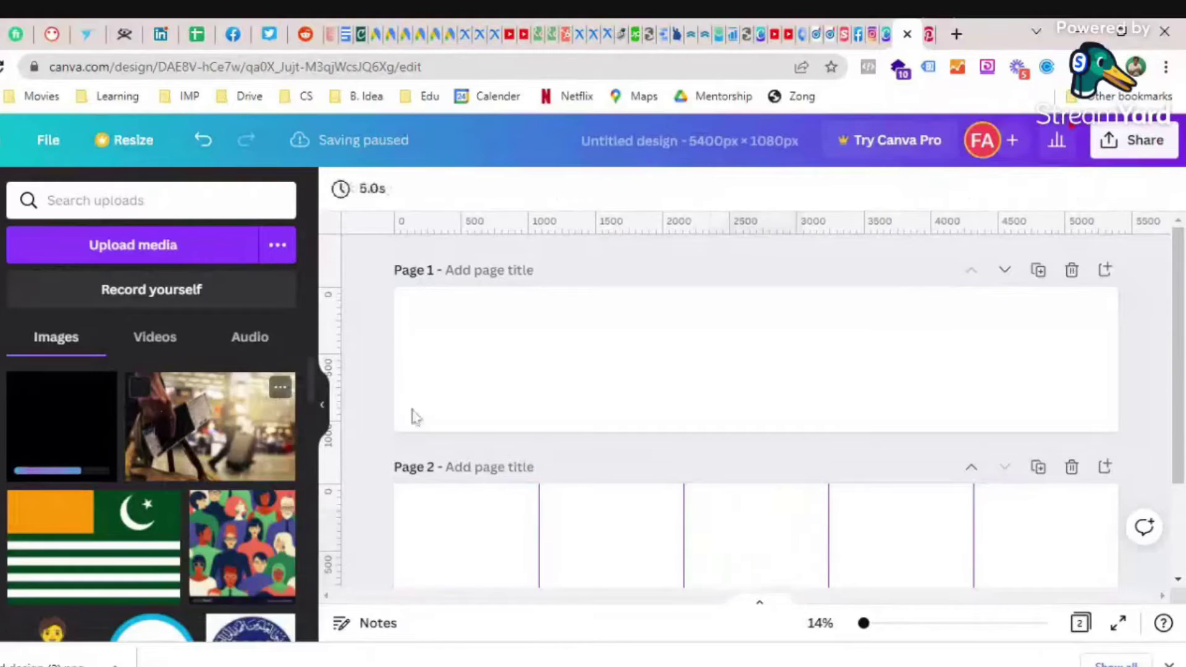
# - Delete the extra page and undo the earlier edits to clear the four vertical guides
pyautogui.click(479, 362)
pyautogui.scroll(-2, 494, 475)
pyautogui.click(498, 488)
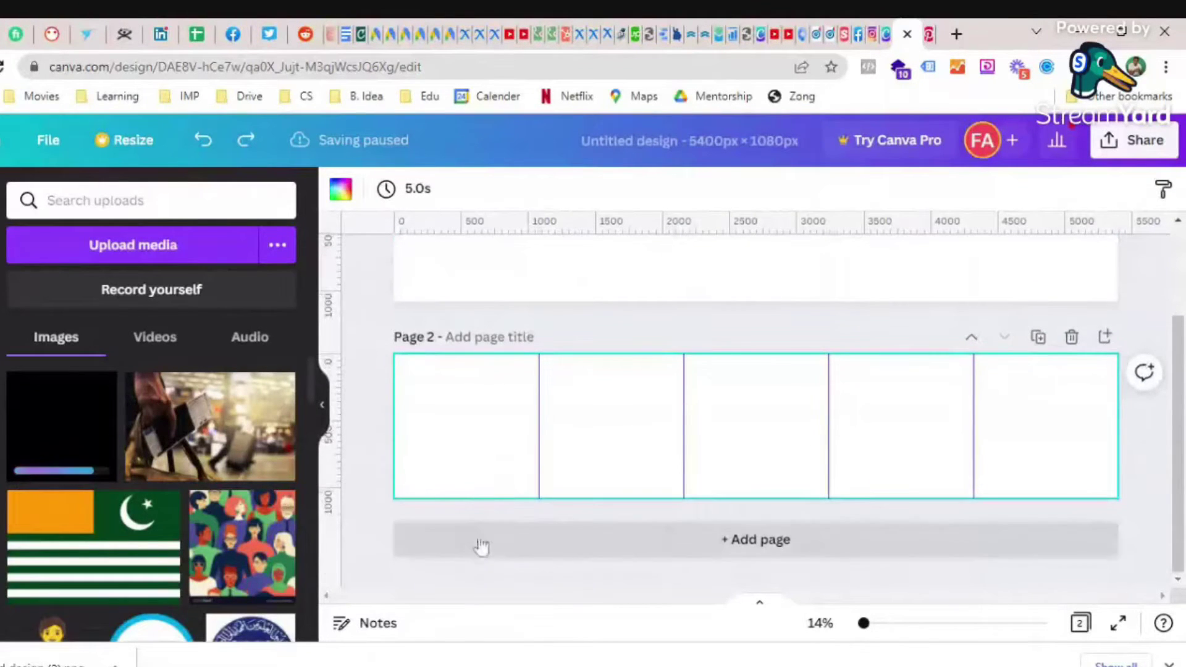
pyautogui.scroll(3, 659, 593)
pyautogui.press('Delete')
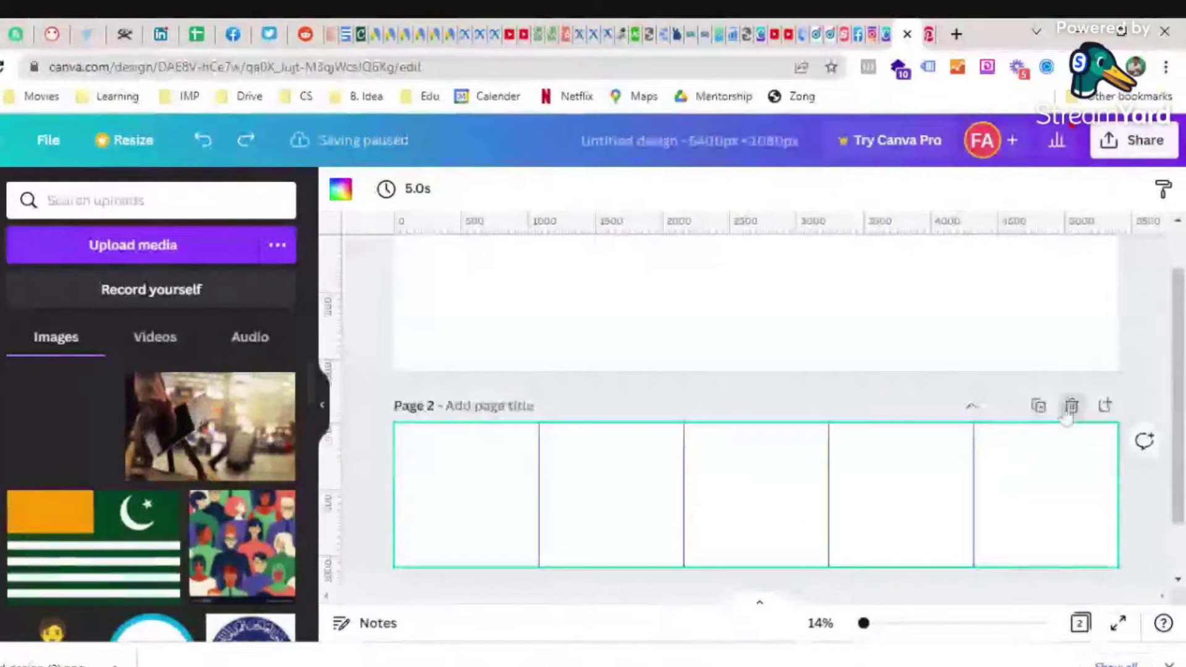
pyautogui.hotkey('ctrl', 'z')
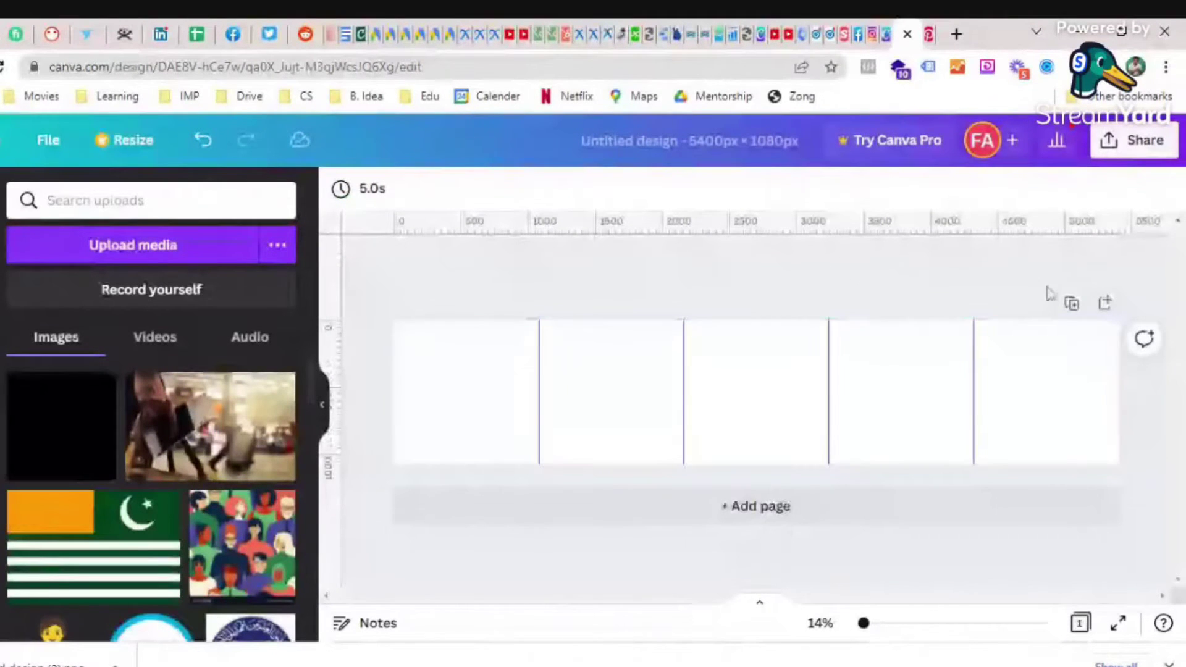
pyautogui.hotkey('ctrl', 'z')
pyautogui.hotkey('ctrl', 'z')
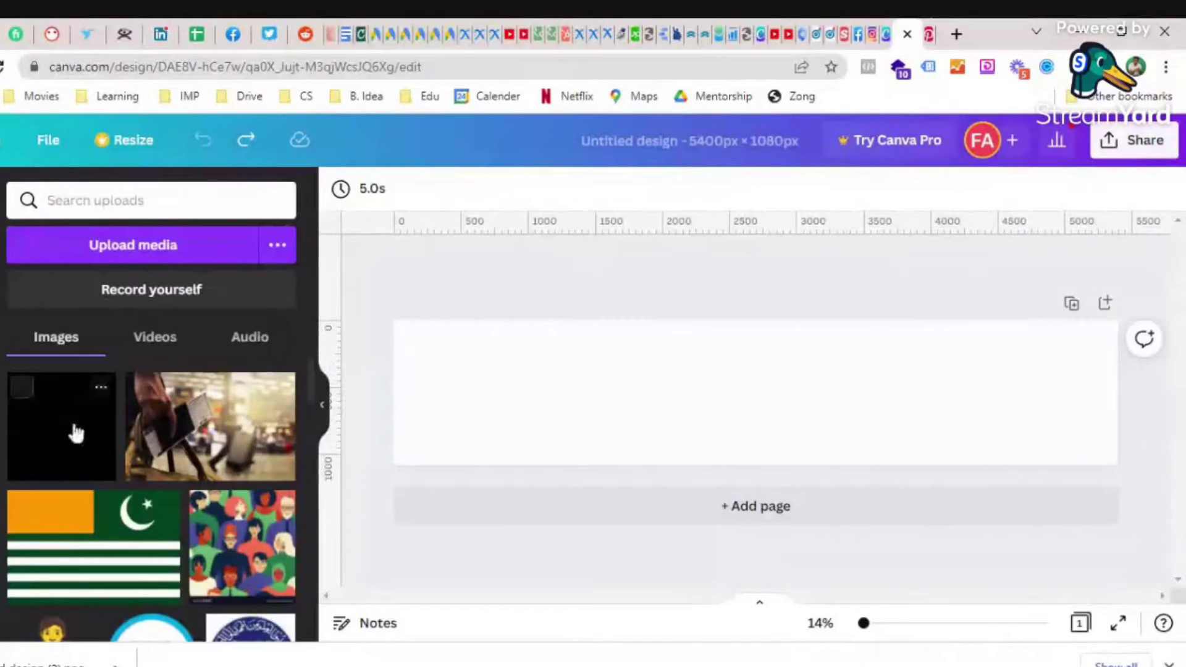
# - Place the uploaded black square at the page's left end and scale it to the full page height
pyautogui.click(51, 448)
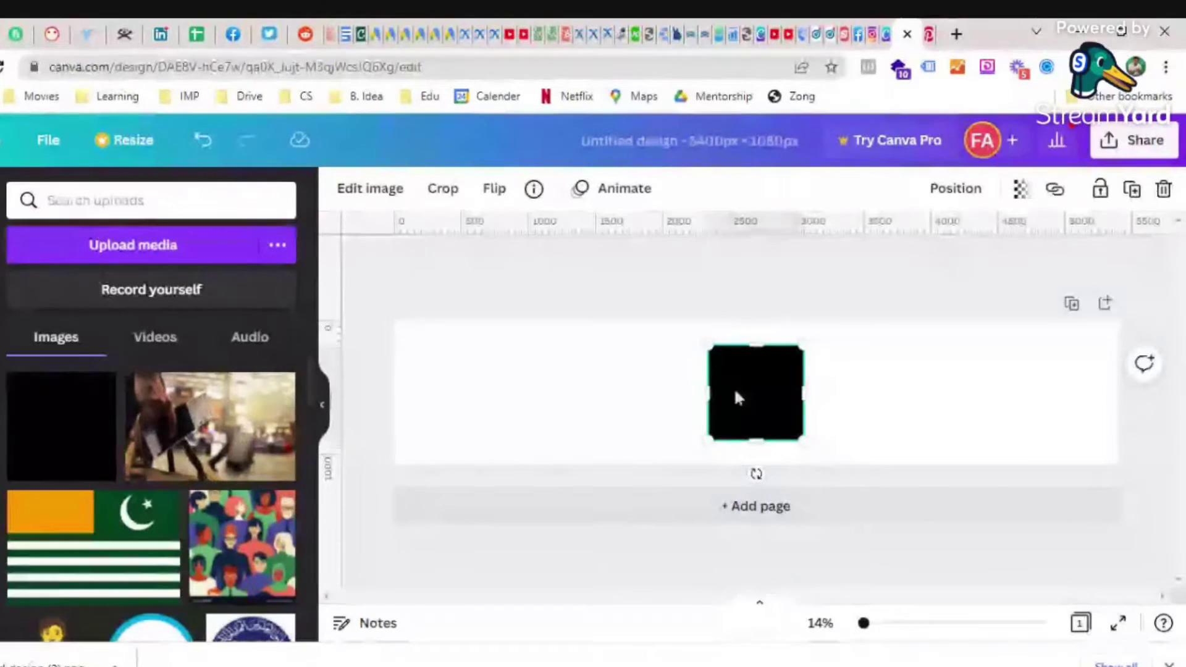
pyautogui.moveTo(740, 394); pyautogui.dragTo(423, 366)
pyautogui.moveTo(488, 415); pyautogui.dragTo(543, 459)
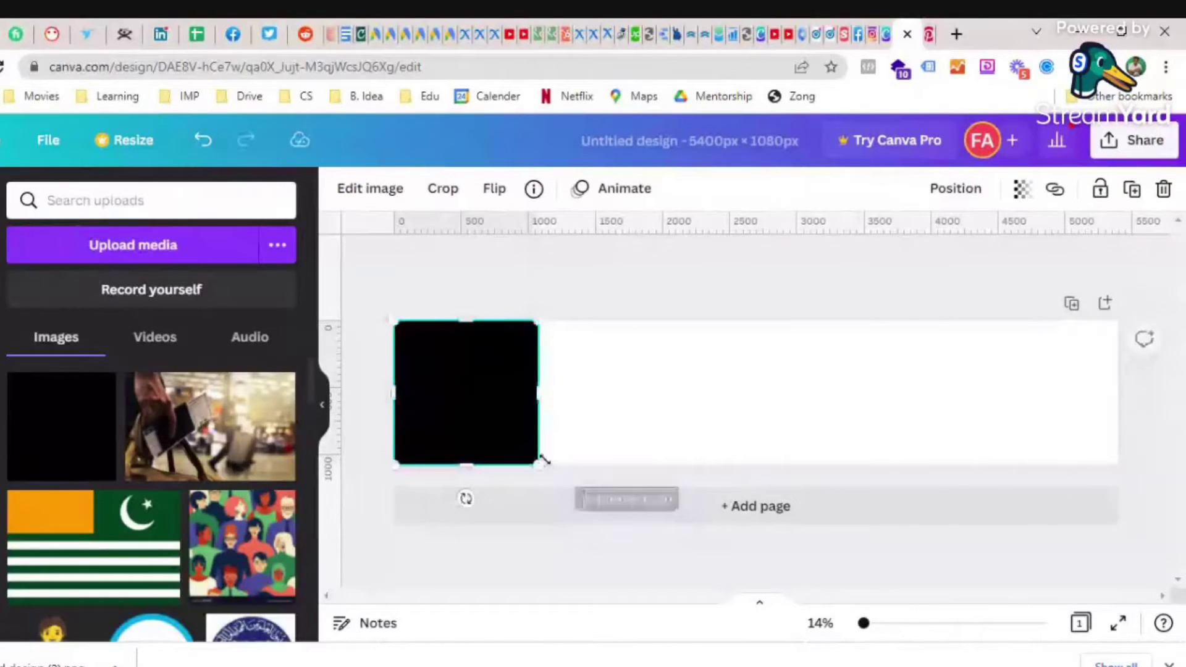
pyautogui.click(618, 383)
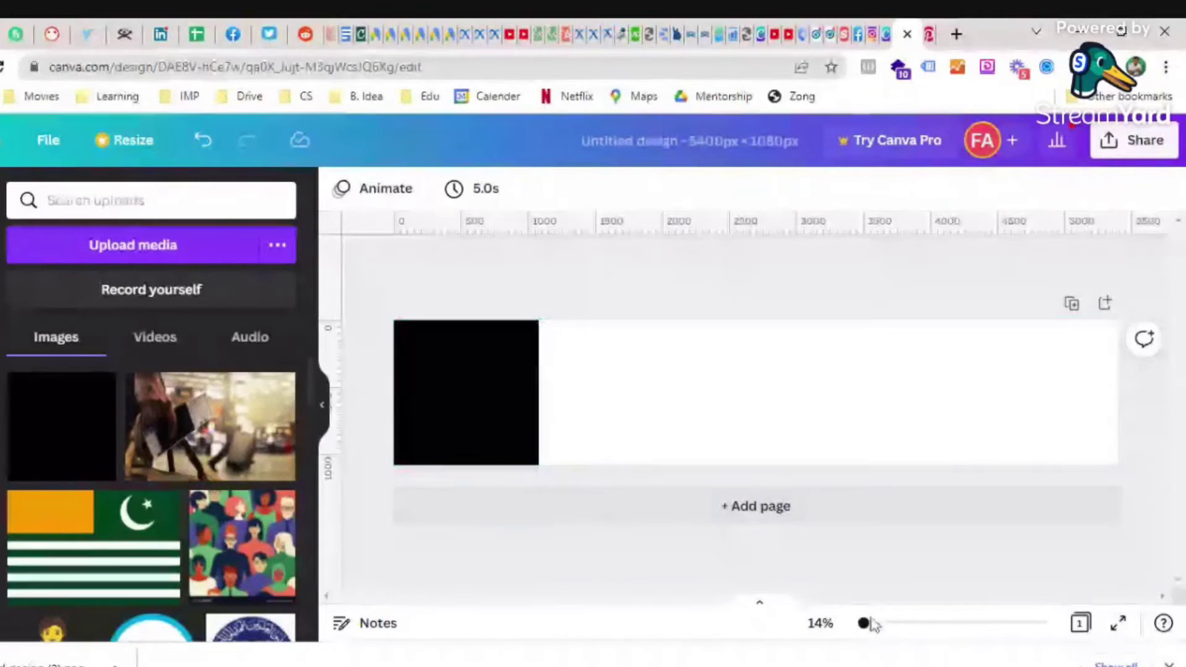
# - Add a vertical guide along the black square's right edge at about 1080 px
pyautogui.moveTo(864, 623); pyautogui.dragTo(878, 623)
pyautogui.moveTo(619, 595); pyautogui.dragTo(406, 589)
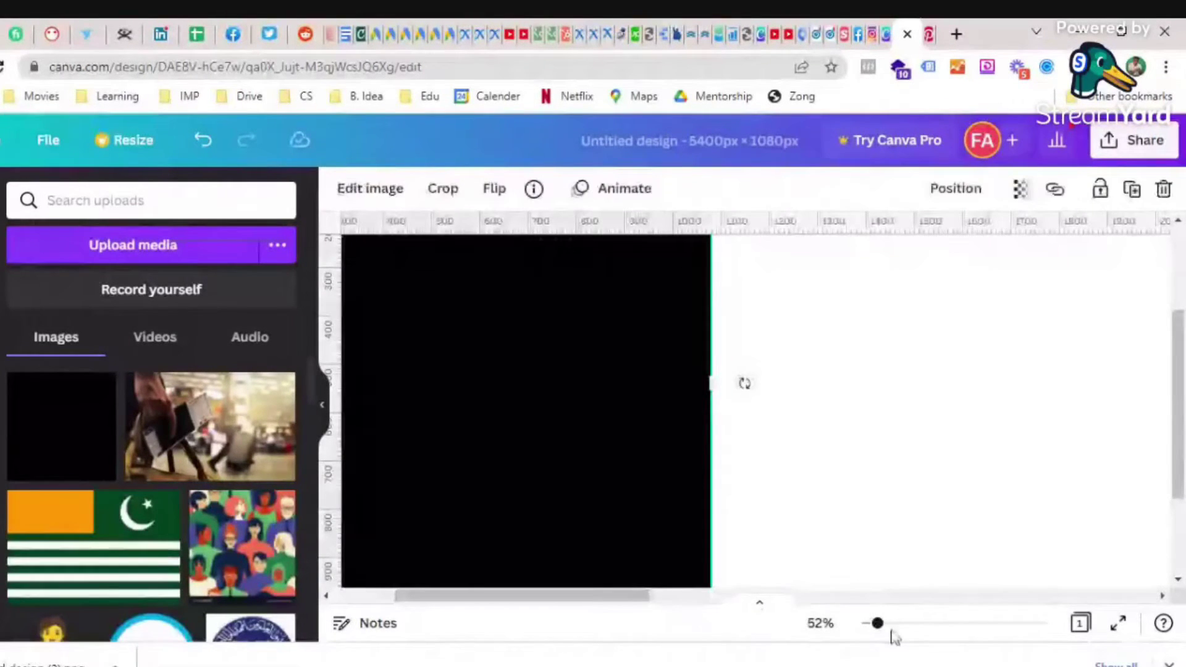
pyautogui.moveTo(877, 623); pyautogui.dragTo(870, 624)
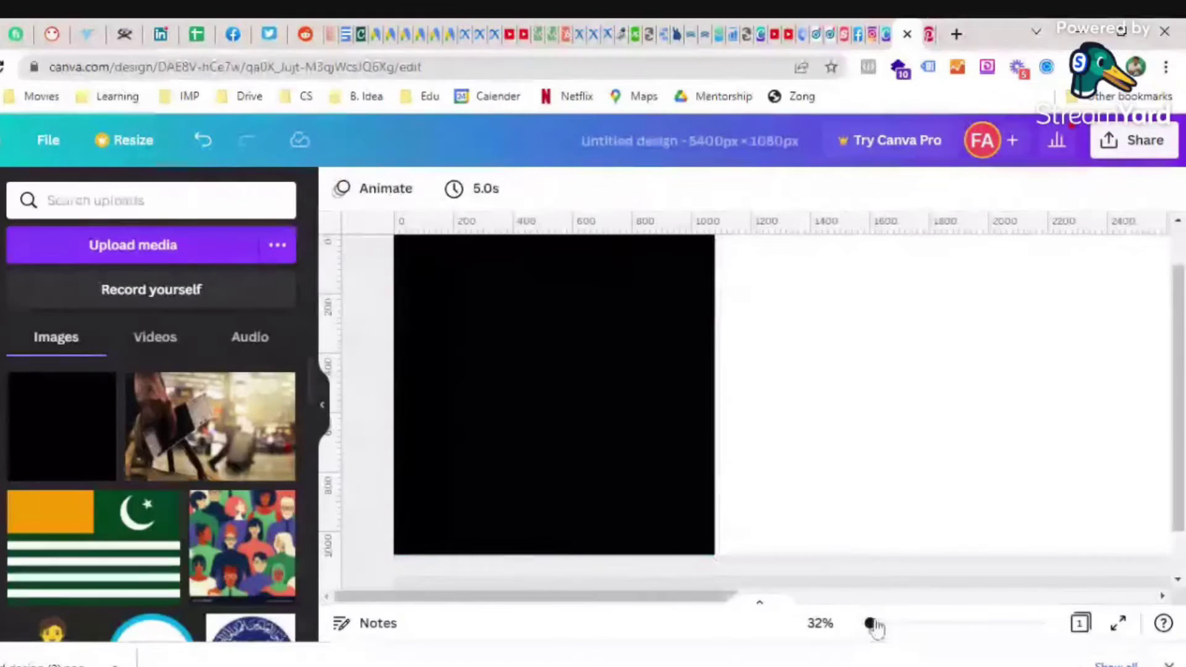
pyautogui.moveTo(871, 623); pyautogui.dragTo(869, 625)
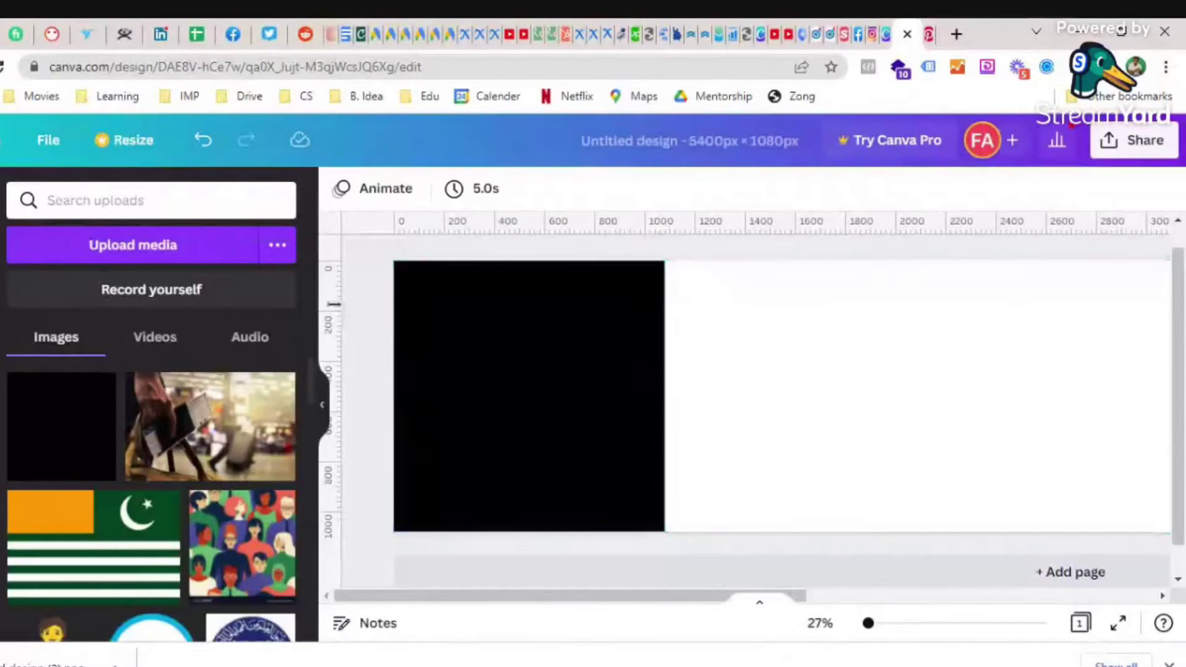
pyautogui.moveTo(338, 285); pyautogui.dragTo(662, 333)
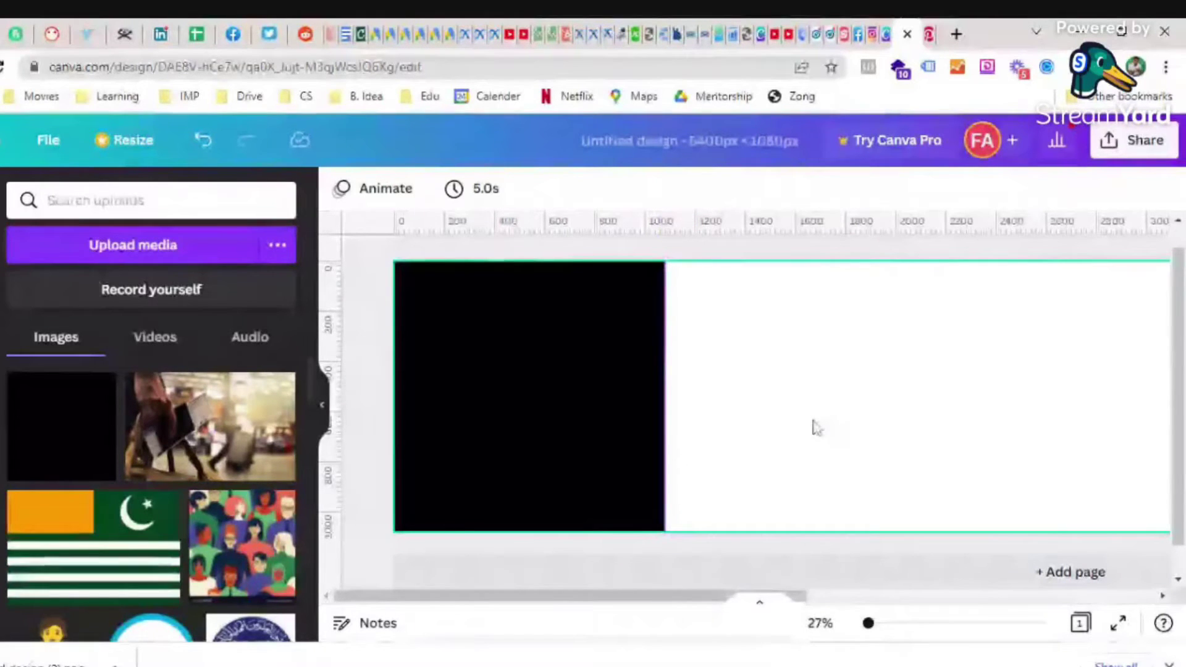
# - Shift the black square one square at a time, adding vertical guides at its right edge at about 2160 and 3240 px
pyautogui.moveTo(536, 396); pyautogui.dragTo(810, 387)
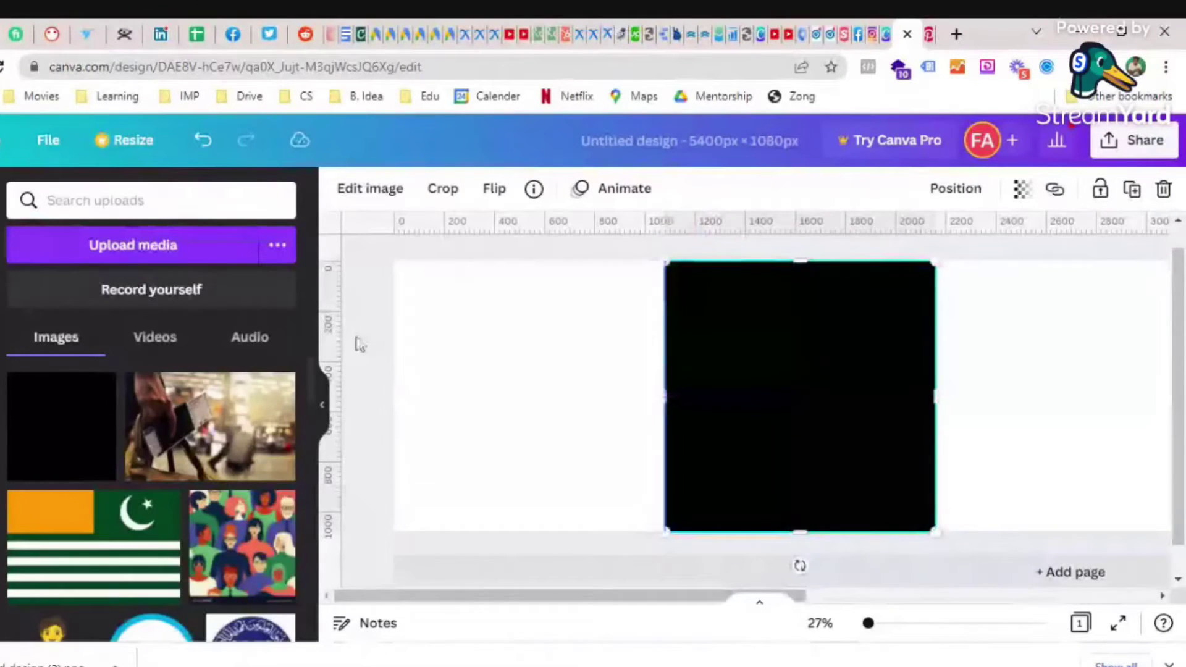
pyautogui.moveTo(337, 328); pyautogui.dragTo(932, 394)
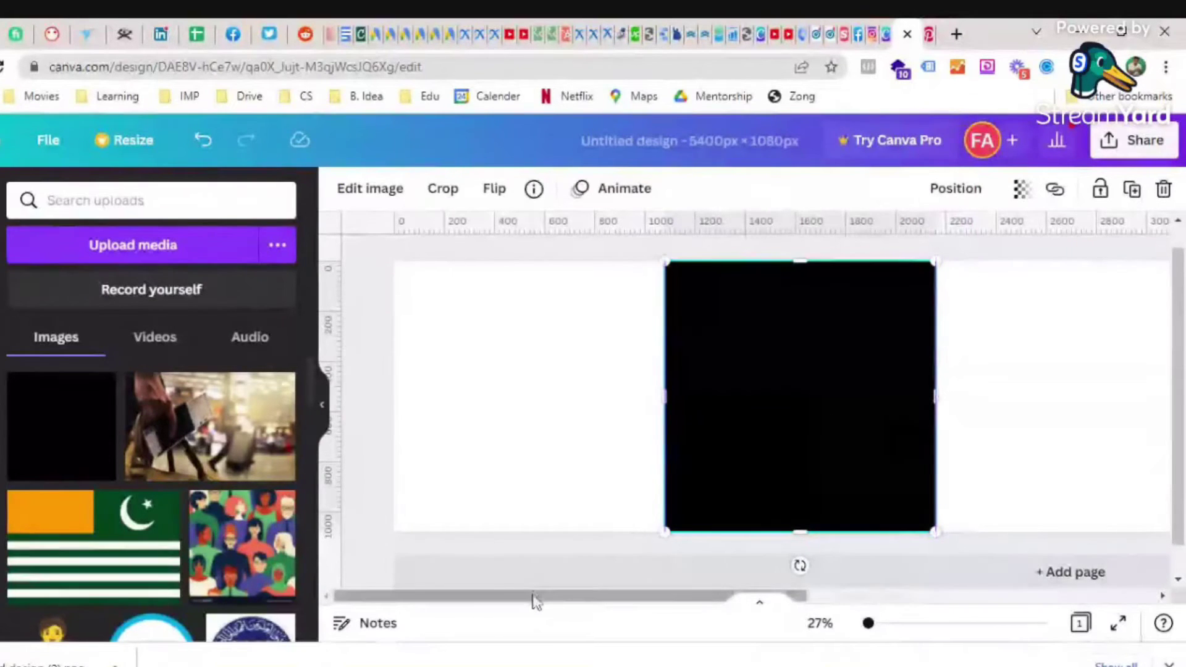
pyautogui.hscroll(5, 554, 606)
pyautogui.click(453, 564)
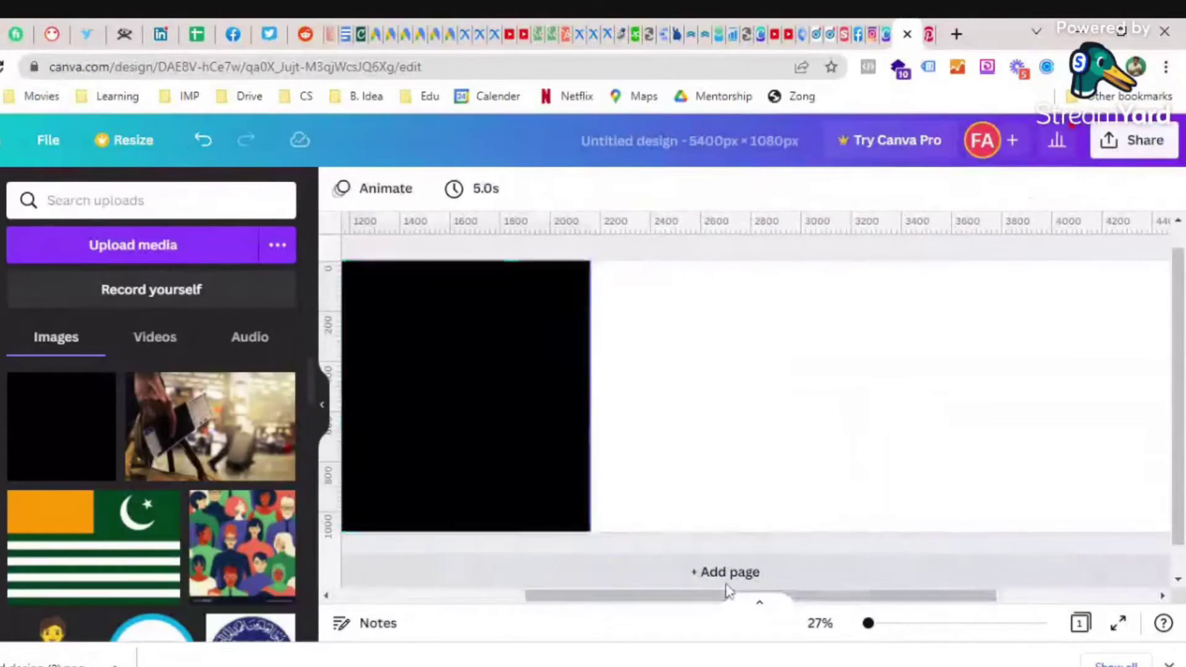
pyautogui.moveTo(478, 366); pyautogui.dragTo(751, 365)
pyautogui.moveTo(340, 315); pyautogui.dragTo(861, 469)
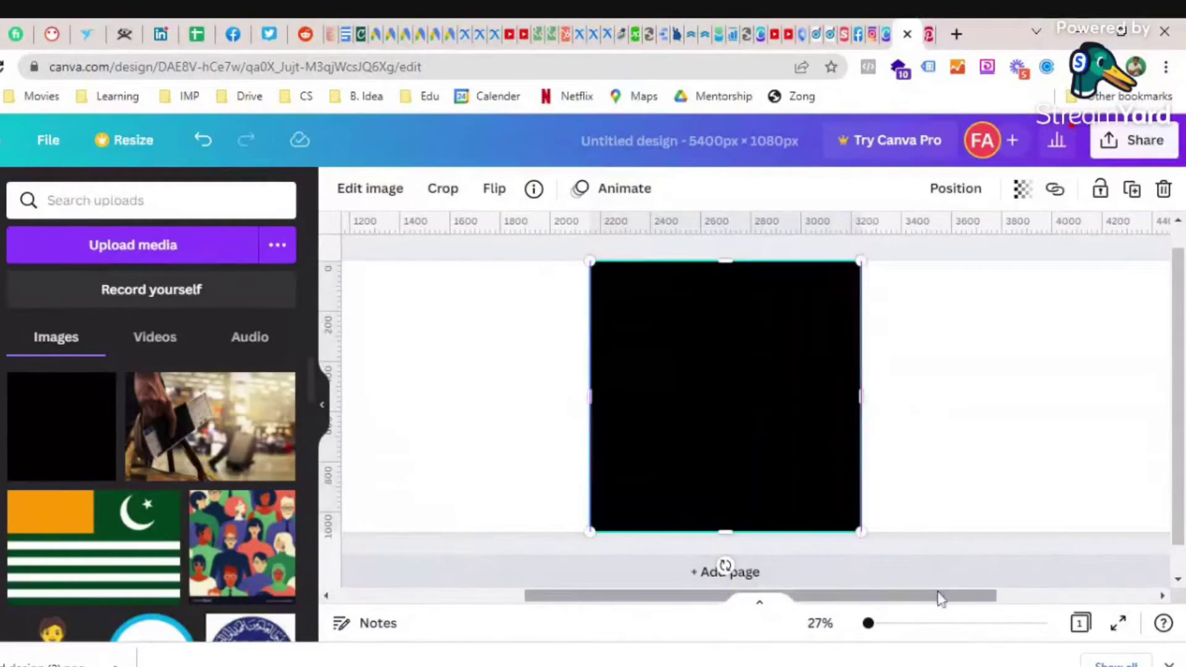
# - Move the black square to the fourth section and add a vertical guide at its right edge at about 4320 px
pyautogui.moveTo(945, 598); pyautogui.dragTo(1063, 597)
pyautogui.moveTo(530, 387); pyautogui.dragTo(801, 390)
pyautogui.moveTo(647, 295); pyautogui.dragTo(915, 312)
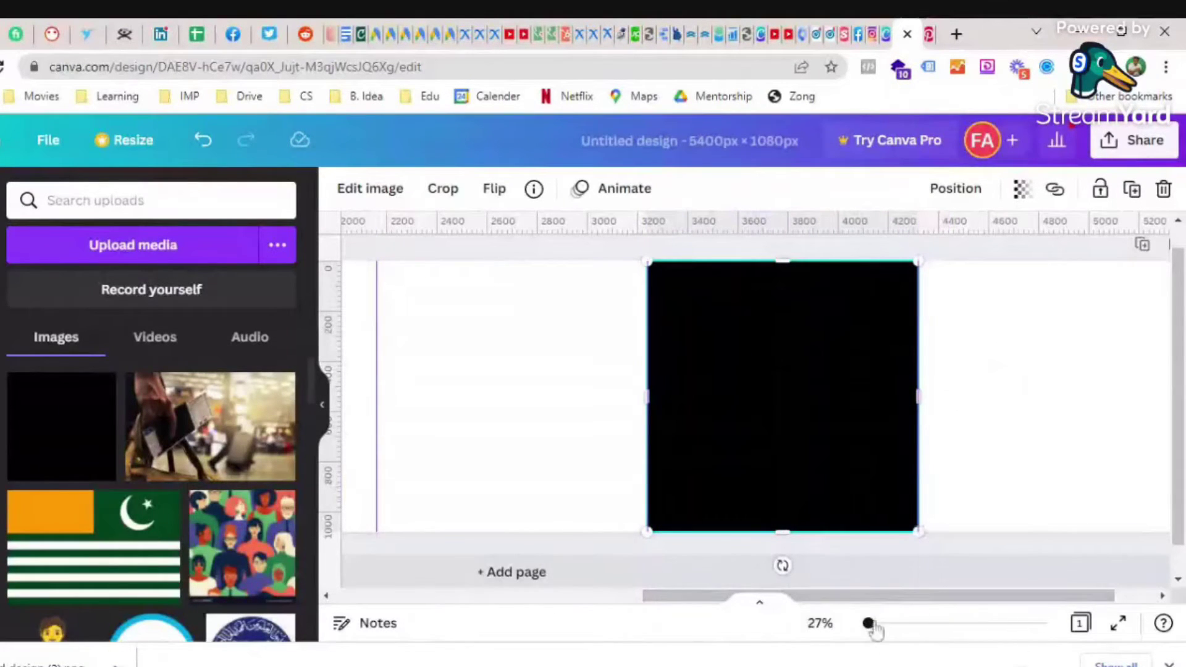
# - Delete the black measuring square from the page, keeping the four guides
pyautogui.moveTo(875, 629); pyautogui.dragTo(863, 625)
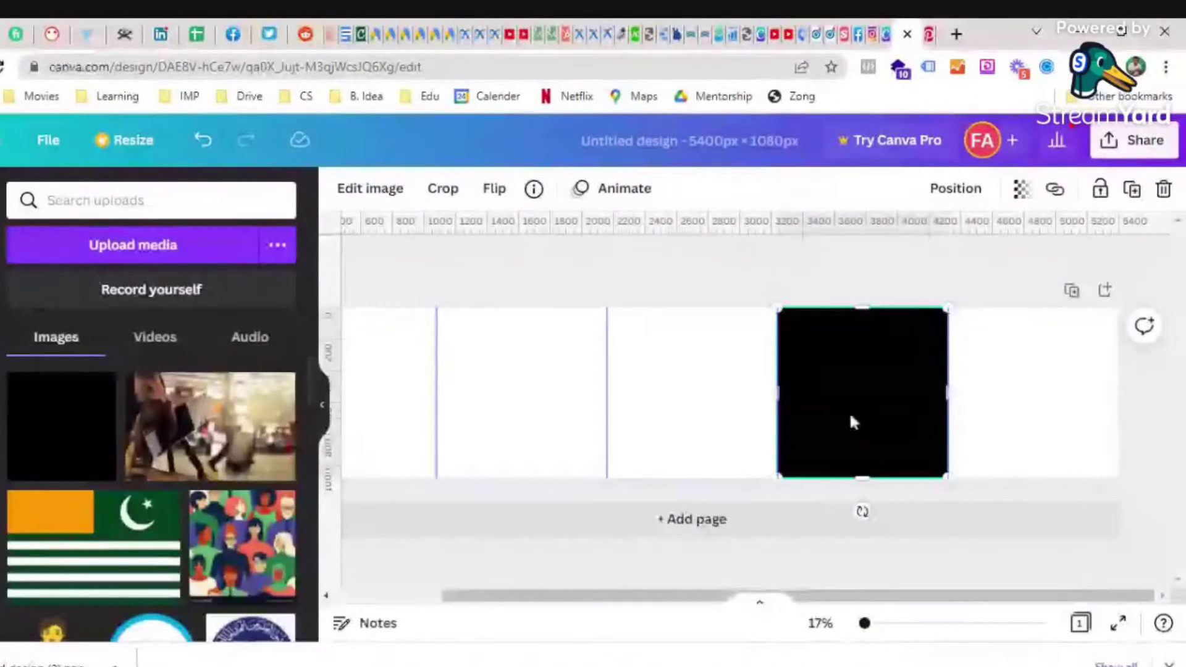
pyautogui.press('Delete')
pyautogui.moveTo(865, 624); pyautogui.dragTo(860, 625)
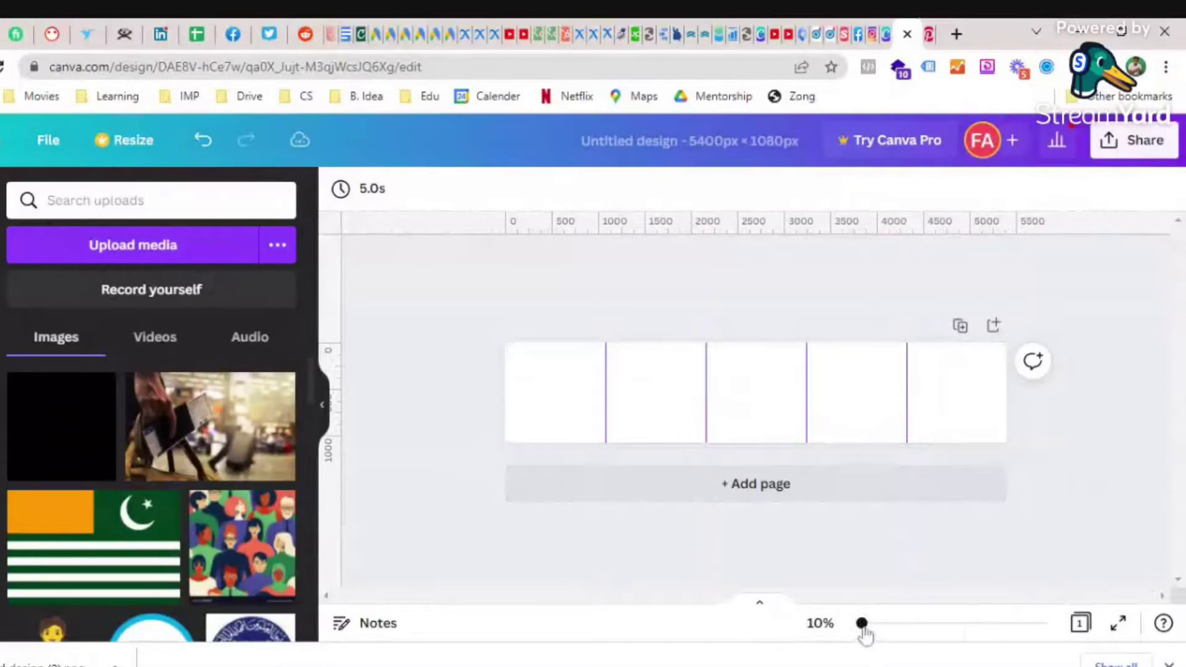
# - Look through the uploaded images for a picture that suits the first slides of the carousel
pyautogui.moveTo(862, 623); pyautogui.dragTo(750, 587)
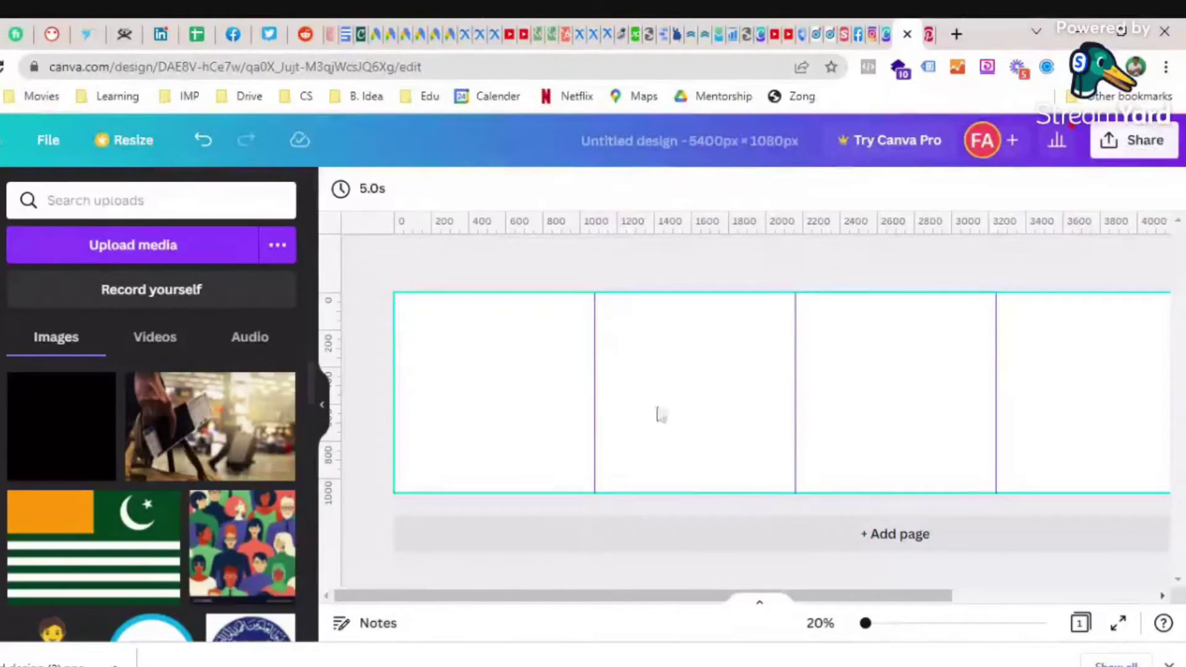
pyautogui.scroll(-10, 143, 485)
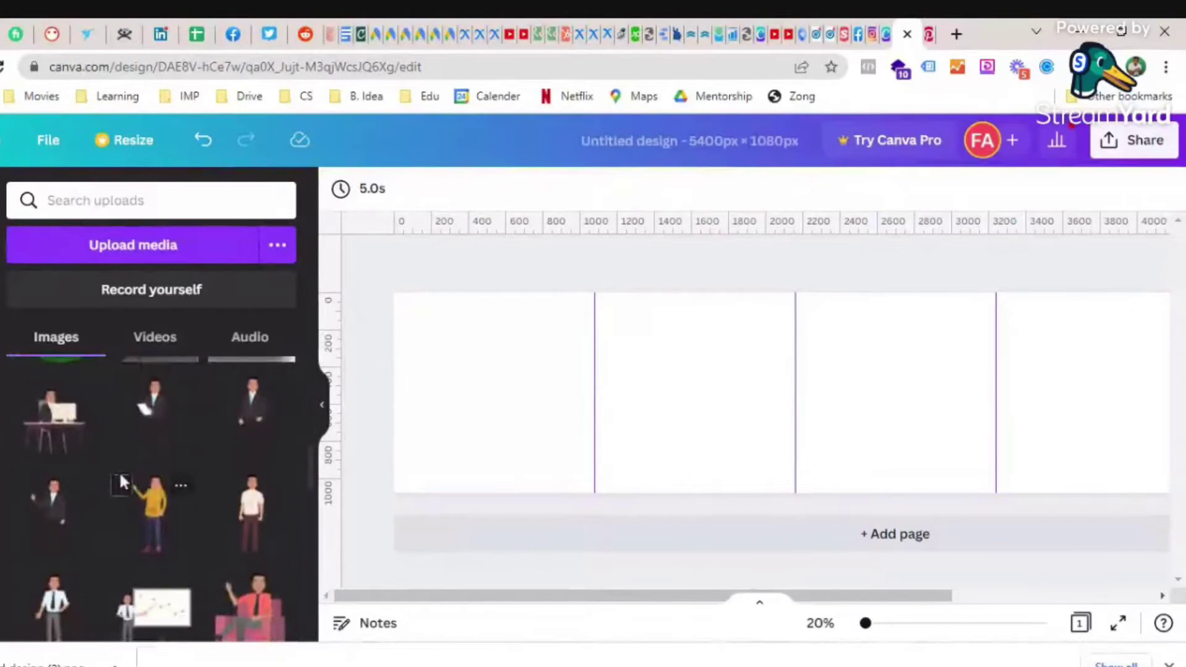
pyautogui.scroll(-2, 119, 473)
pyautogui.scroll(-10, 119, 484)
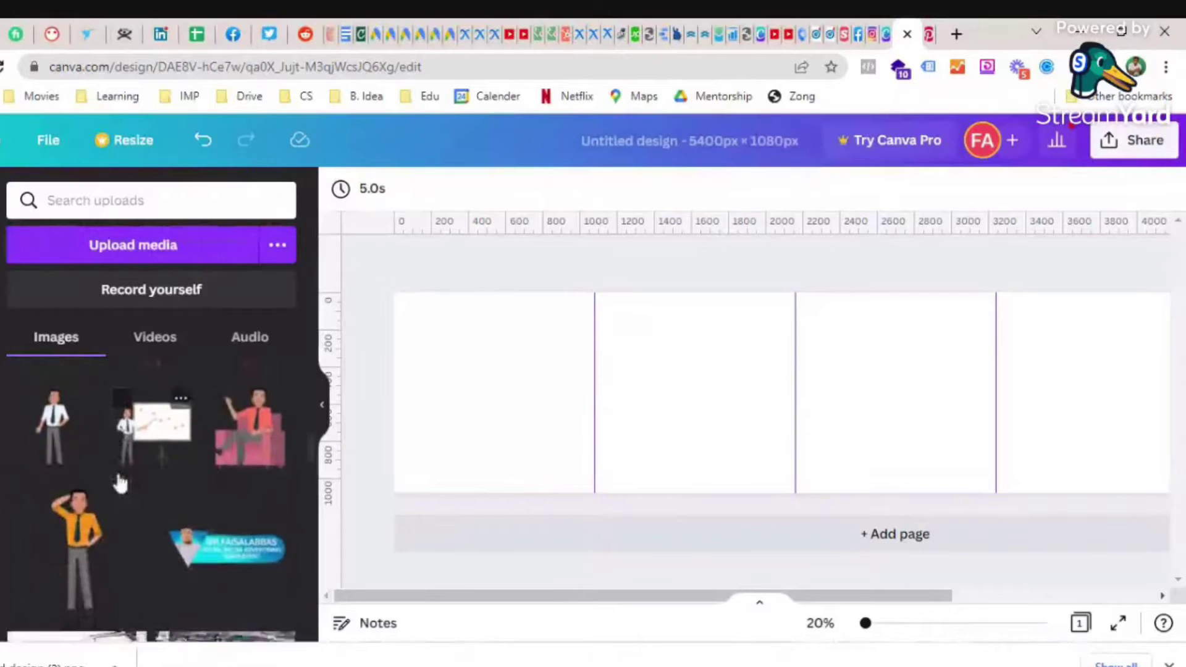
pyautogui.scroll(-15, 120, 483)
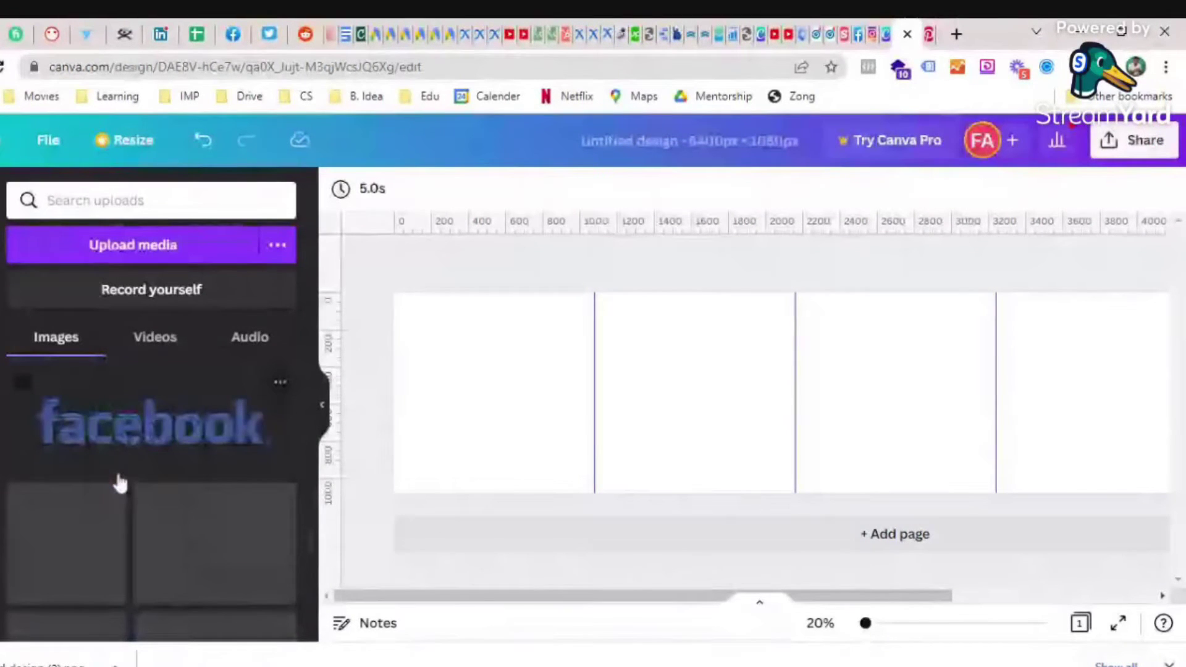
pyautogui.scroll(-4, 119, 494)
pyautogui.scroll(-8, 114, 521)
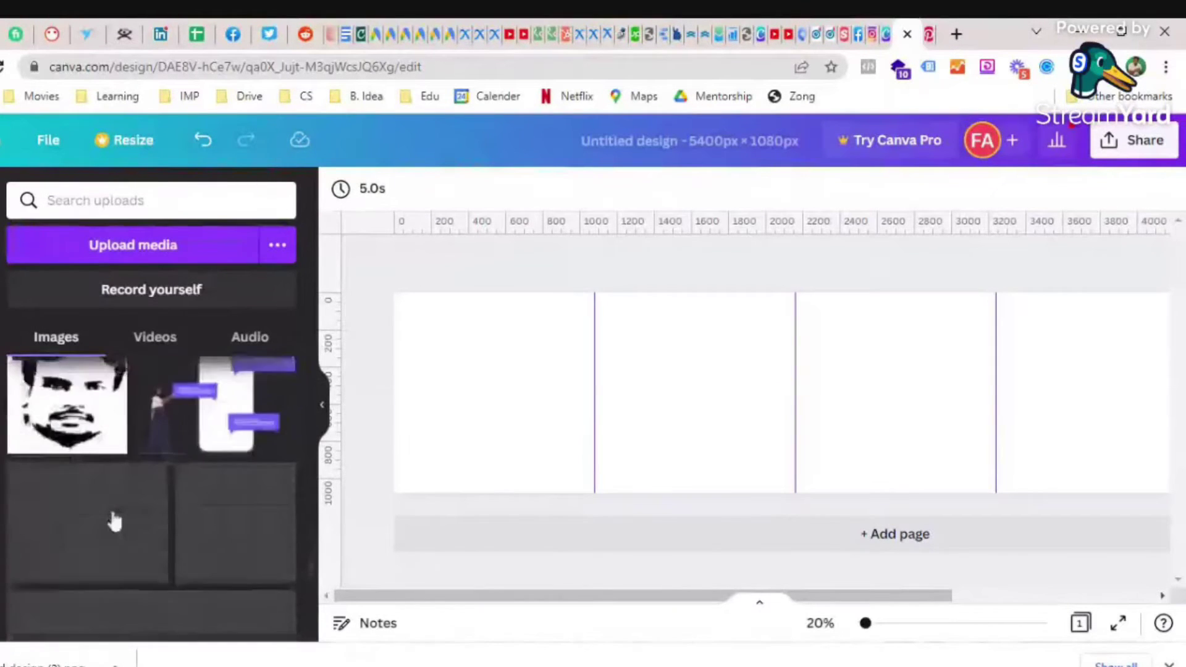
pyautogui.scroll(-6, 114, 521)
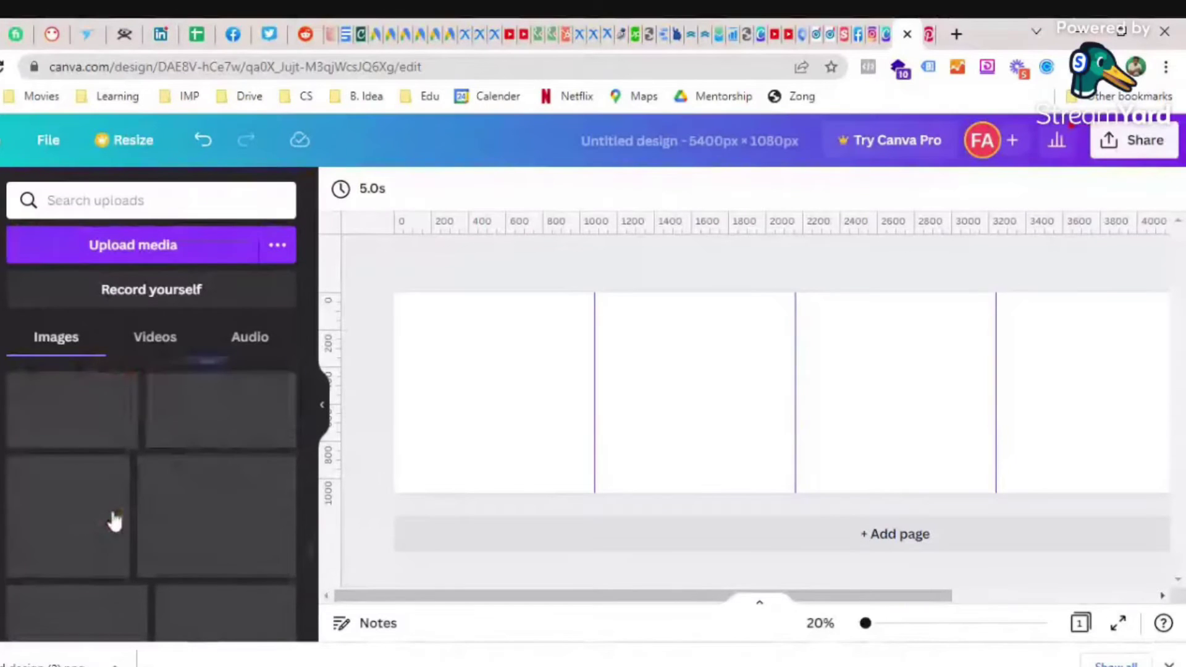
pyautogui.scroll(-5, 115, 521)
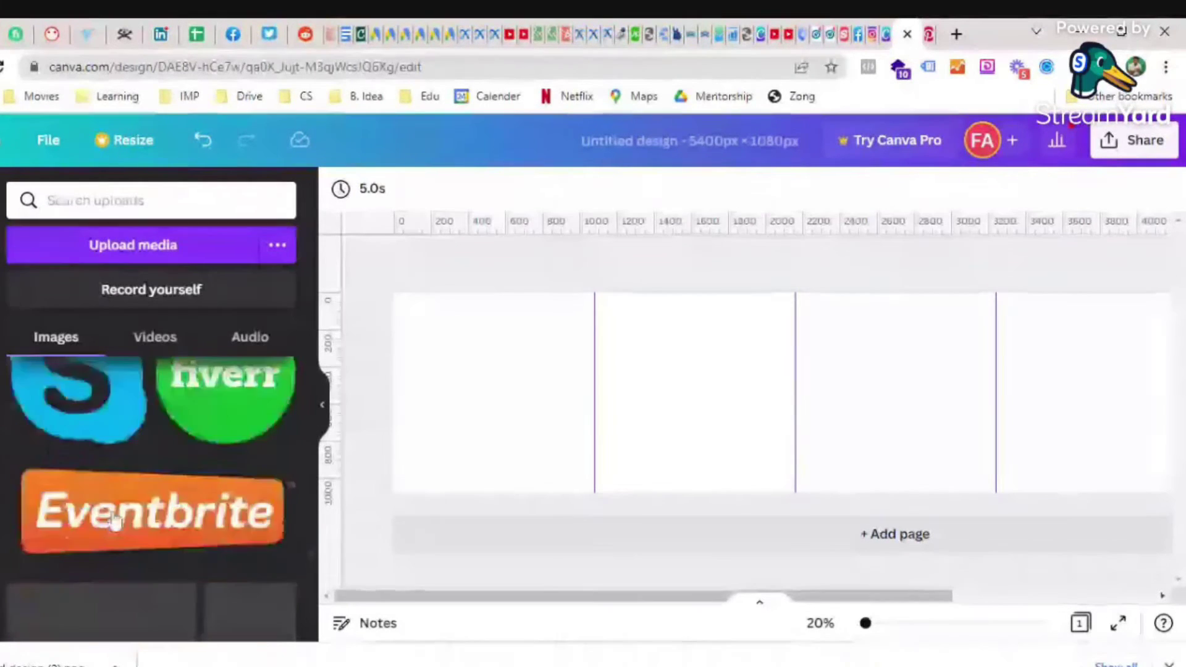
pyautogui.scroll(-8, 114, 520)
pyautogui.scroll(-4, 115, 521)
pyautogui.scroll(3, 114, 520)
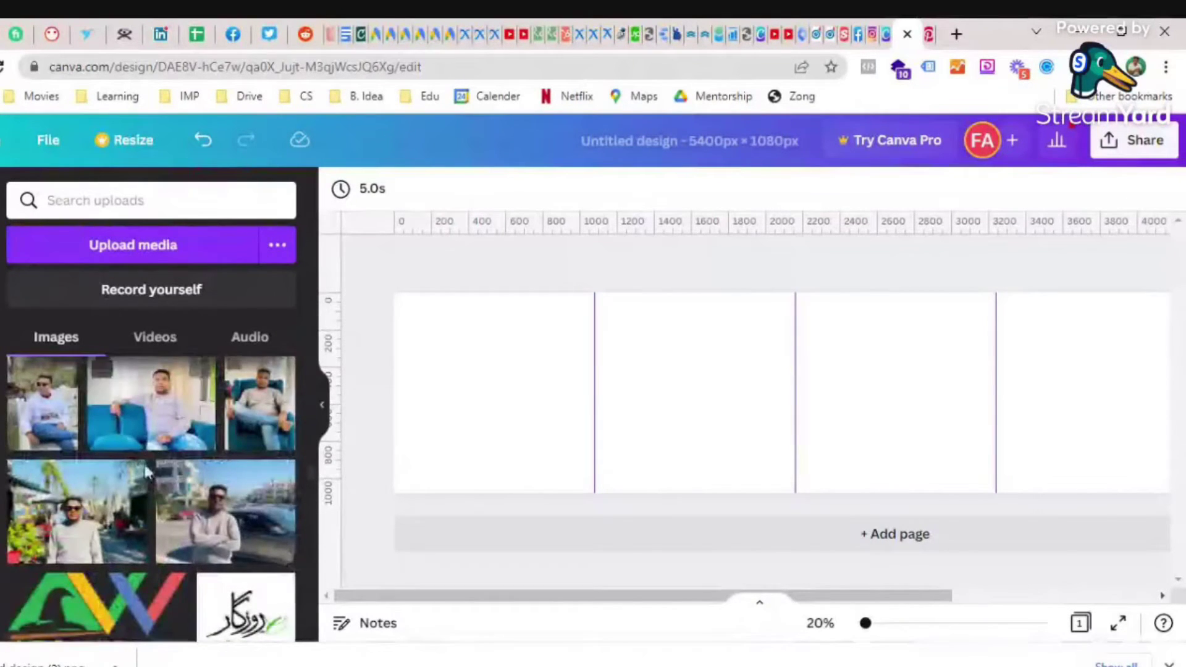
pyautogui.scroll(5, 189, 517)
pyautogui.scroll(4, 188, 517)
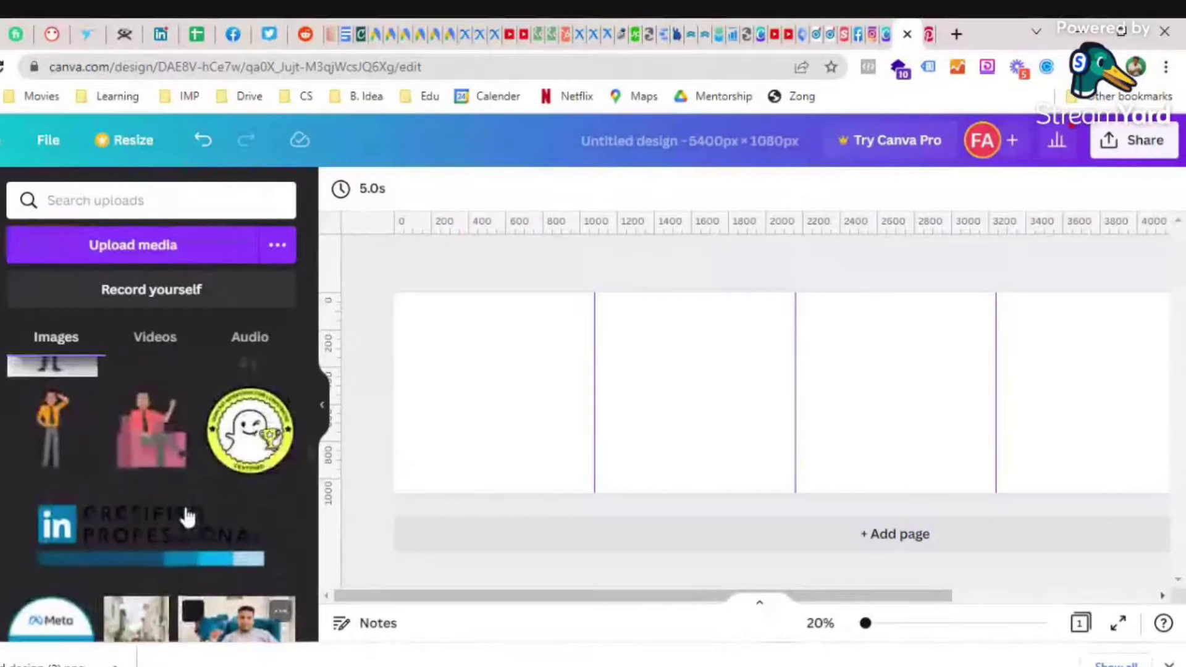
pyautogui.scroll(2, 188, 517)
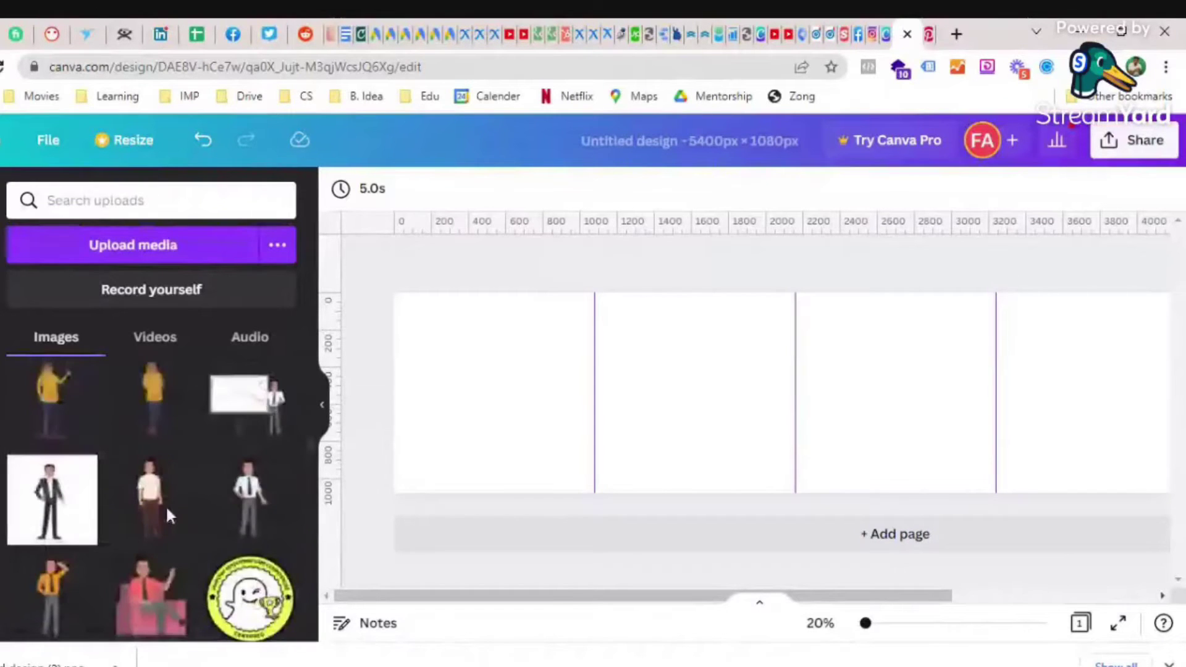
pyautogui.scroll(3, 165, 505)
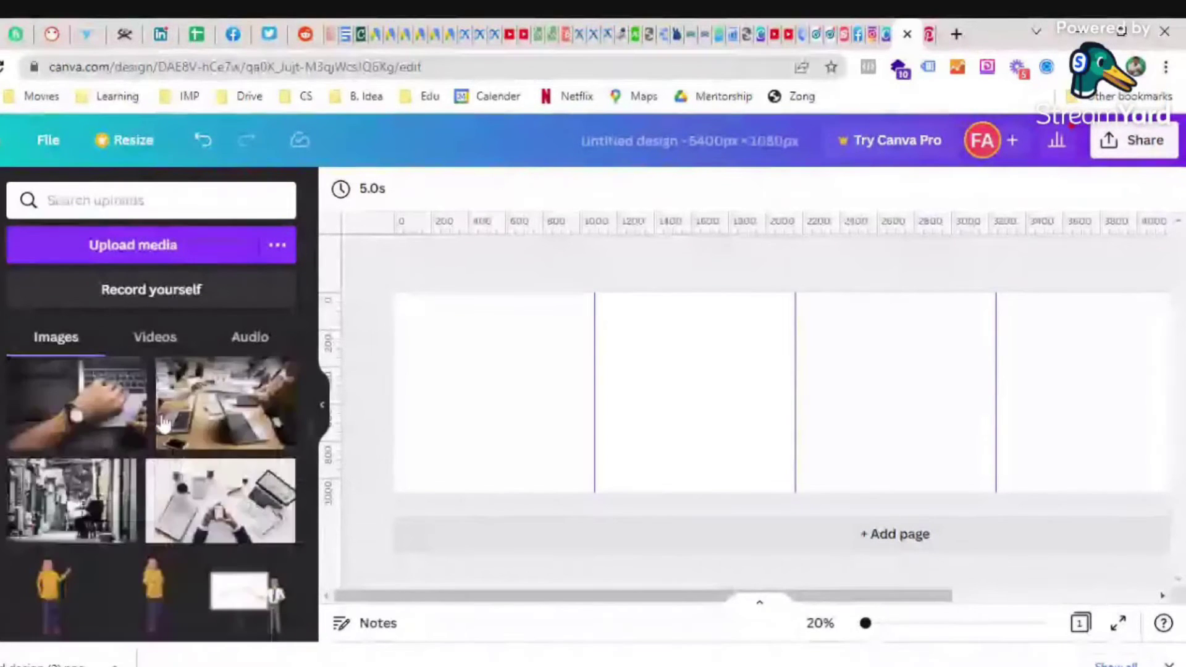
# - Add the uploaded illustration of the man in the orange shirt and position it across the 1080 px guide, fully within the page height
pyautogui.scroll(-3, 162, 424)
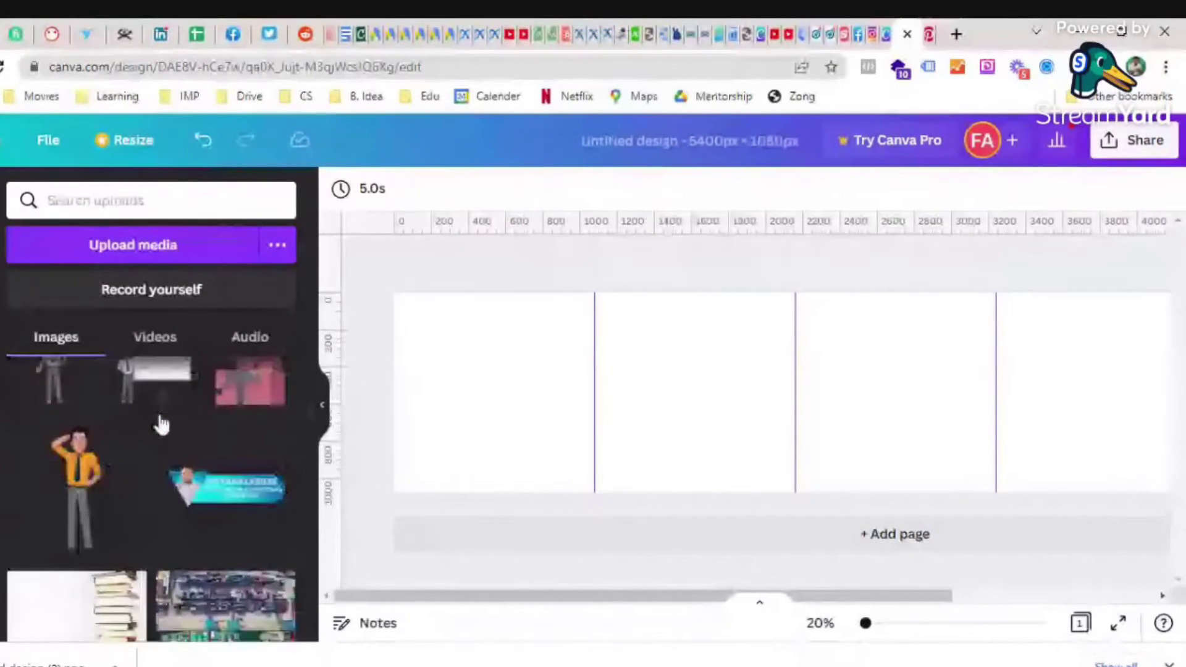
pyautogui.click(90, 513)
pyautogui.moveTo(922, 424); pyautogui.dragTo(571, 454)
pyautogui.moveTo(643, 378)
pyautogui.mouseDown()
pyautogui.moveTo(778, 326)
pyautogui.moveTo(747, 346)
pyautogui.moveTo(640, 370)
pyautogui.mouseUp()
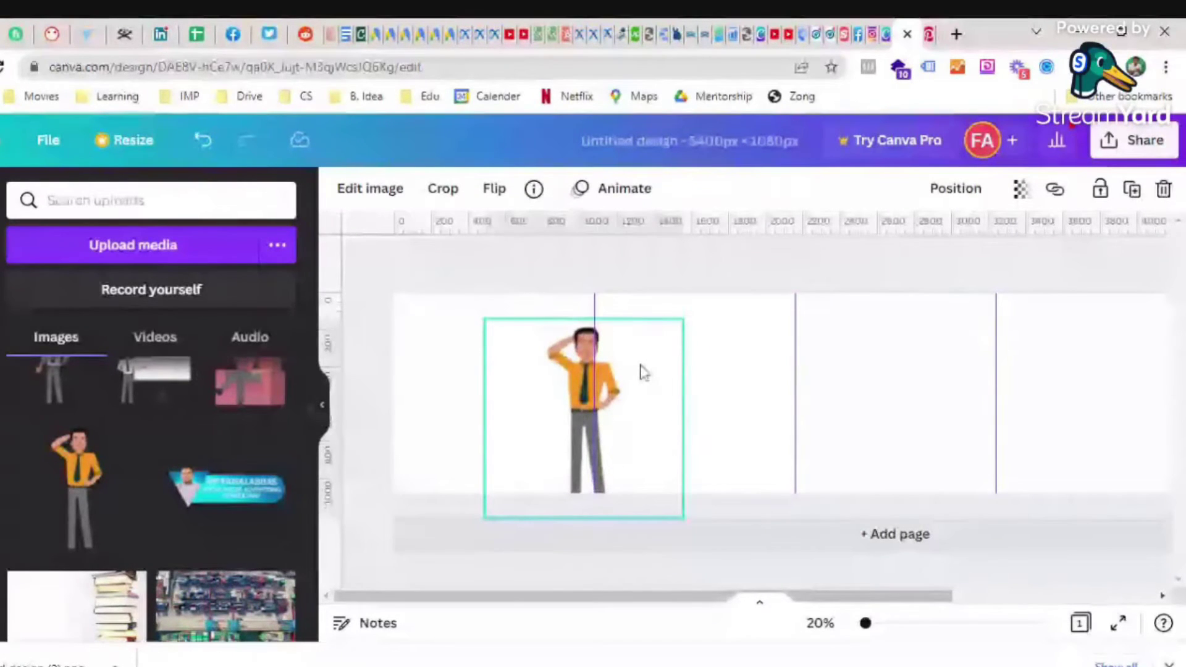
pyautogui.moveTo(642, 371); pyautogui.dragTo(635, 364)
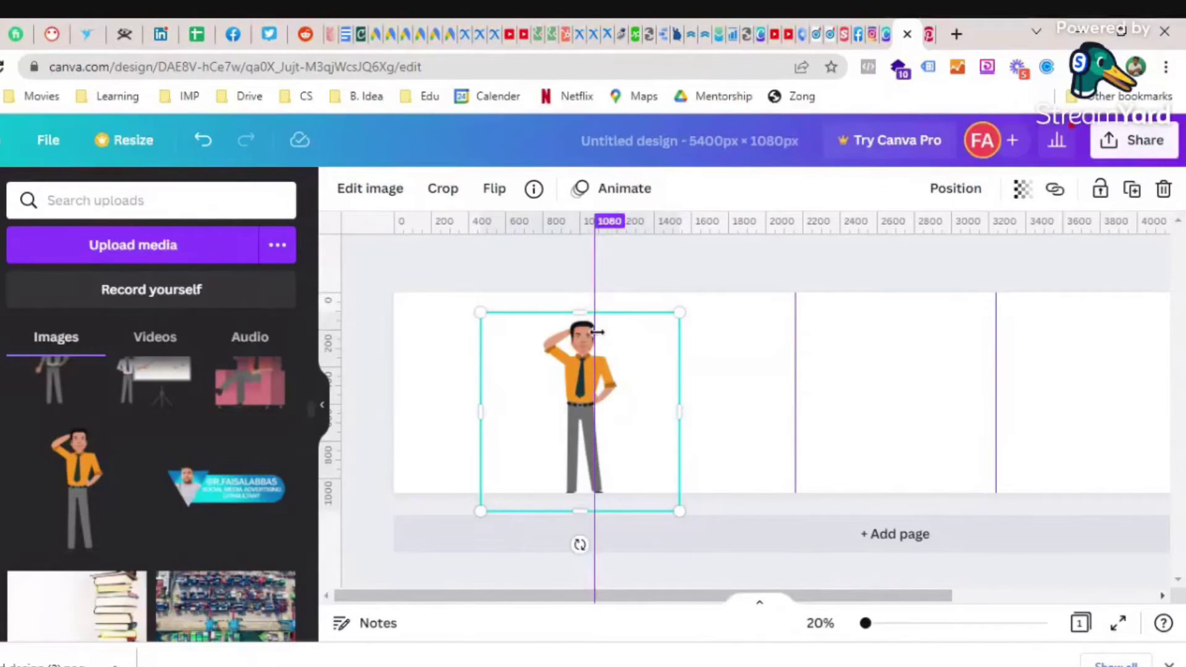
pyautogui.click(640, 278)
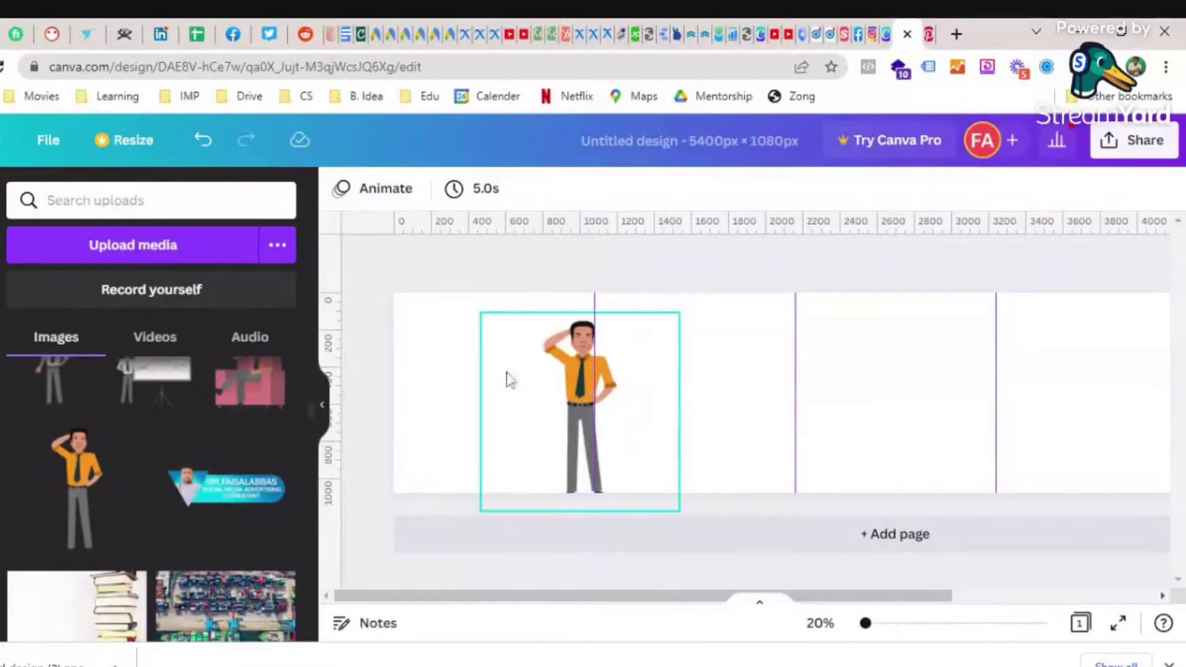
pyautogui.moveTo(564, 395); pyautogui.dragTo(572, 379)
pyautogui.click(629, 250)
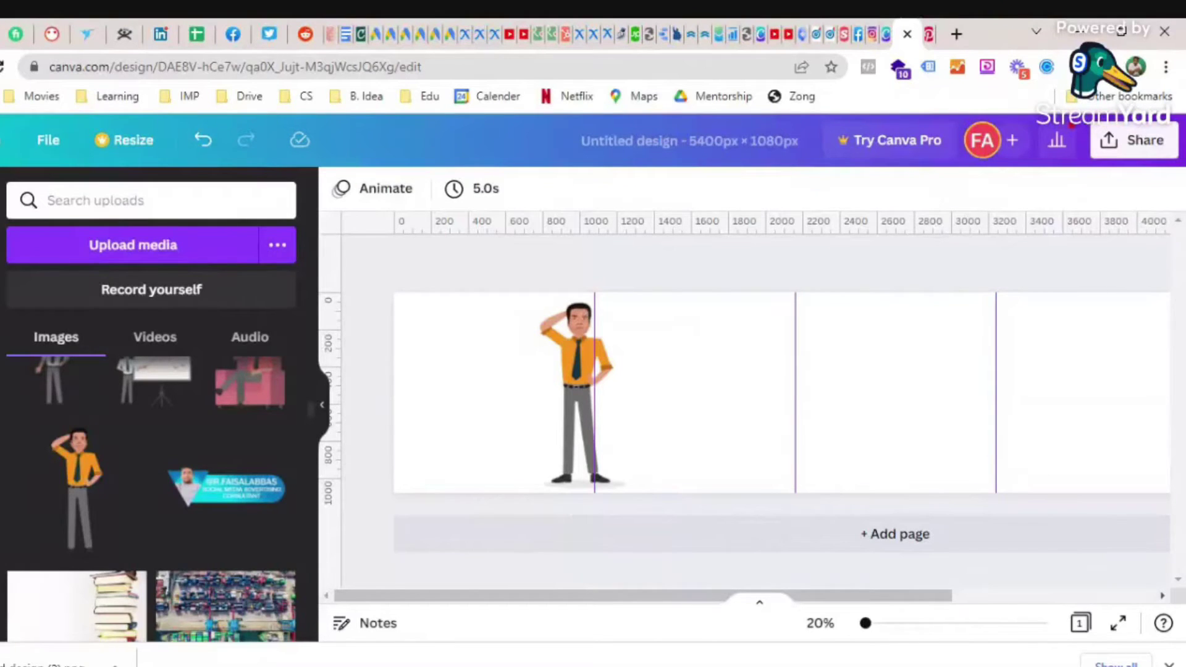
# - Add the yellow HUGE SALE font combination to the first slide, beside the man, and shrink it to about font size 169
pyautogui.click(2, 291)
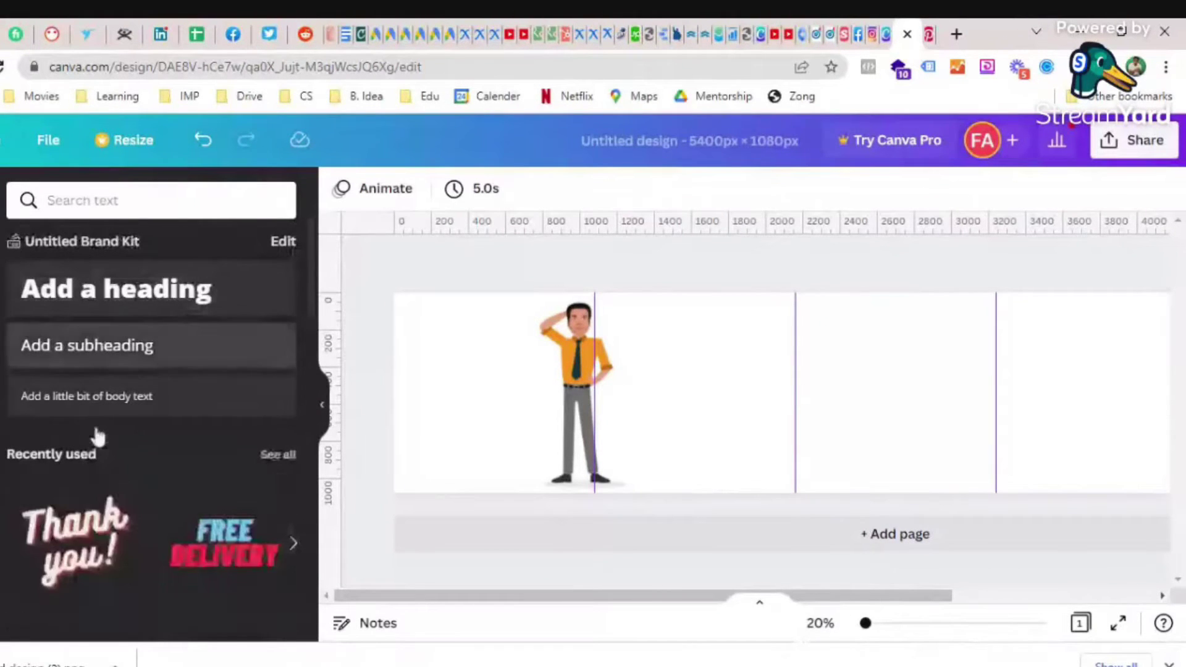
pyautogui.scroll(-2, 99, 438)
pyautogui.scroll(-3, 148, 495)
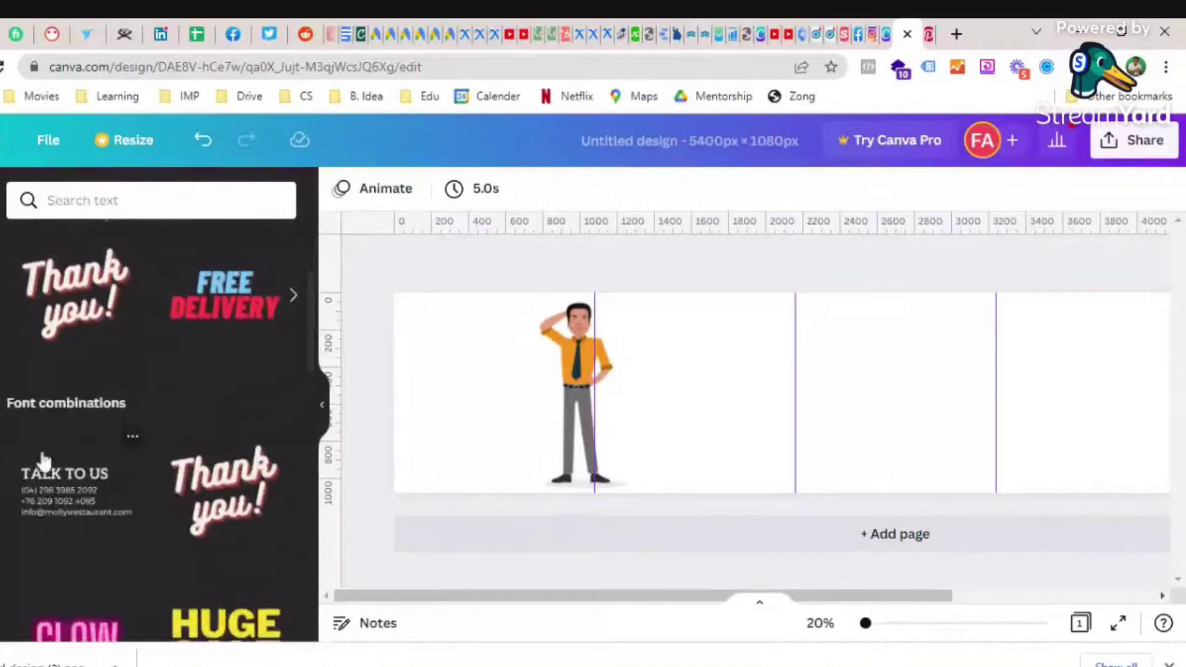
pyautogui.scroll(-3, 44, 460)
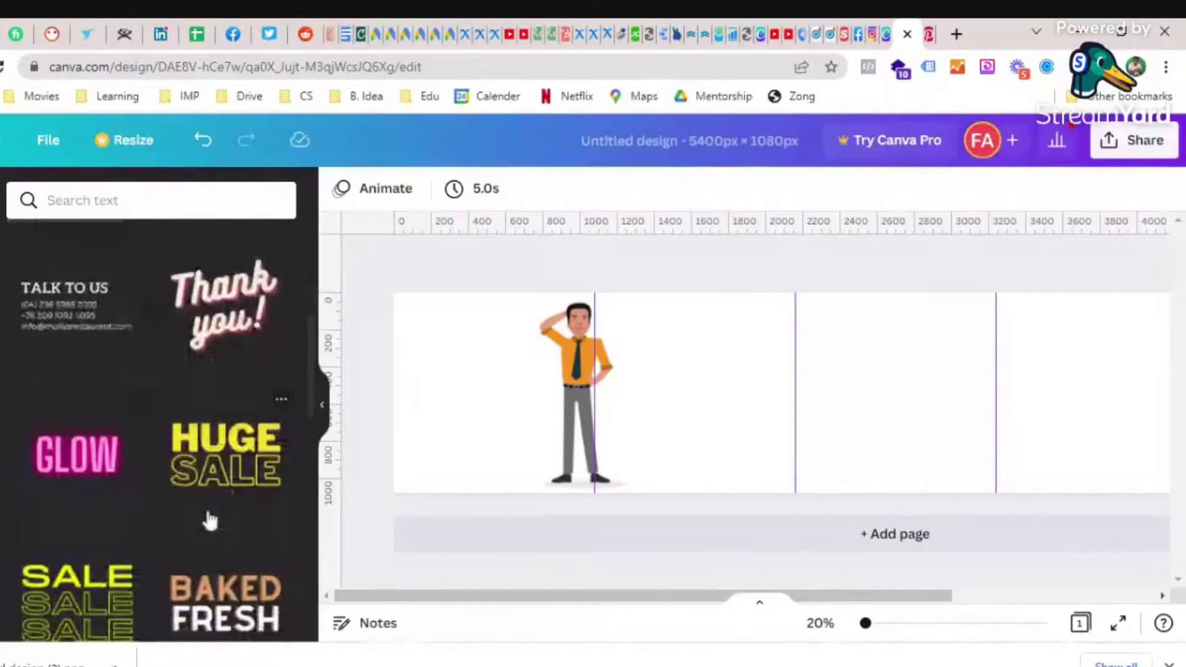
pyautogui.scroll(-2, 198, 544)
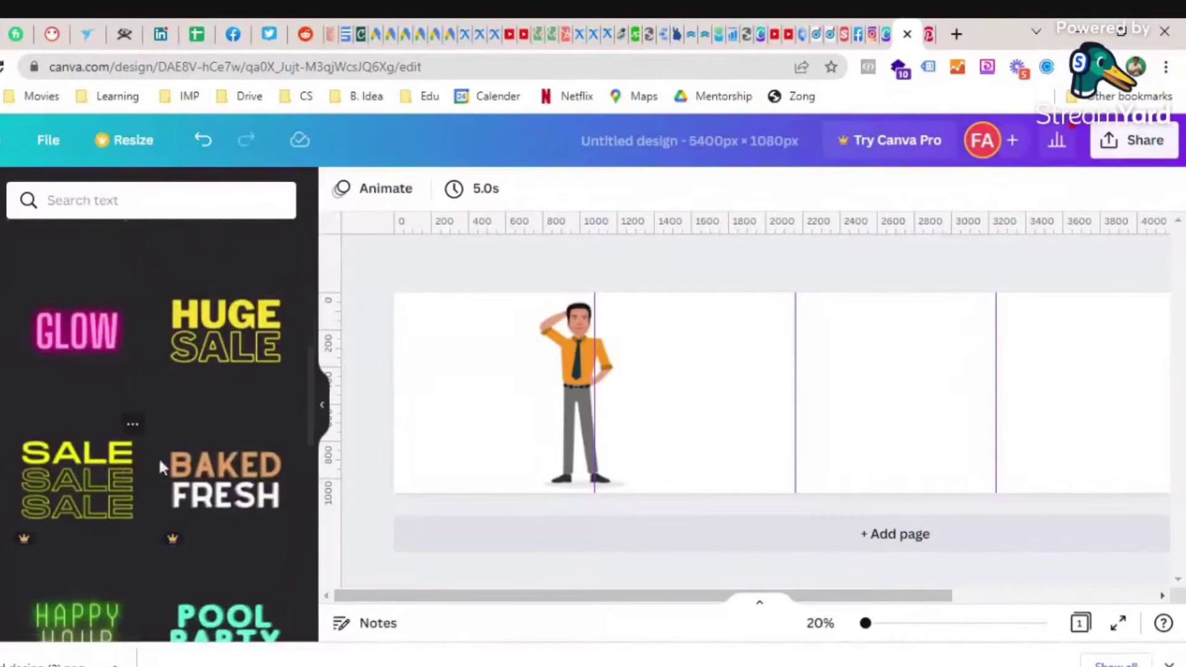
pyautogui.scroll(-6, 204, 482)
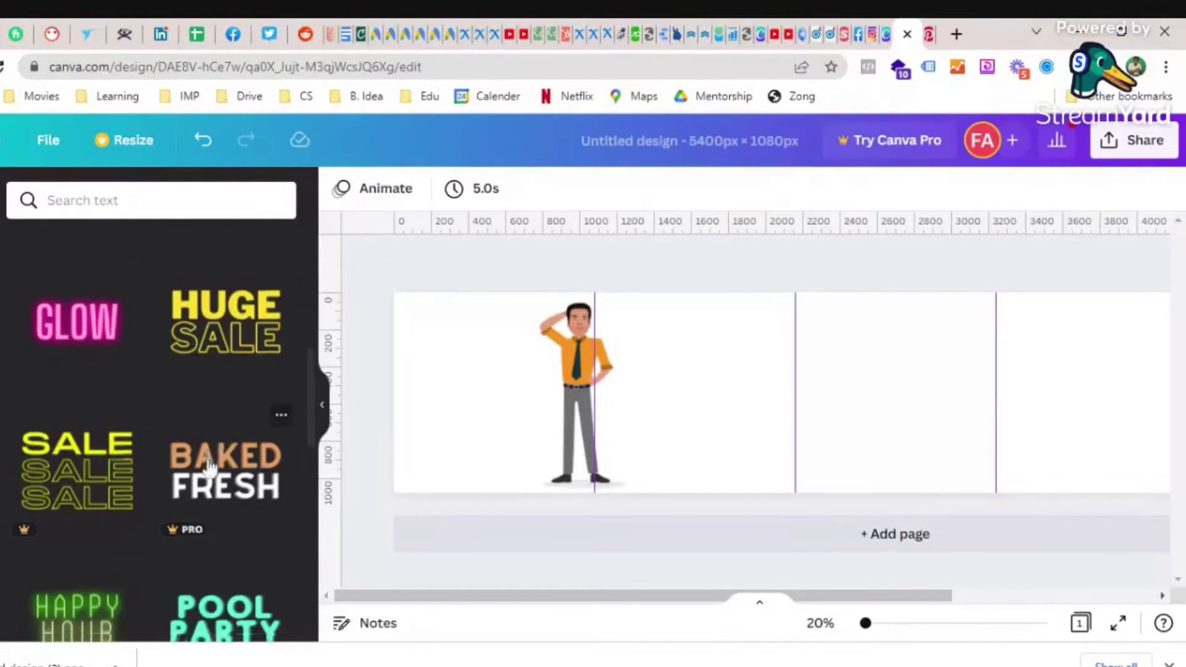
pyautogui.scroll(-7, 210, 469)
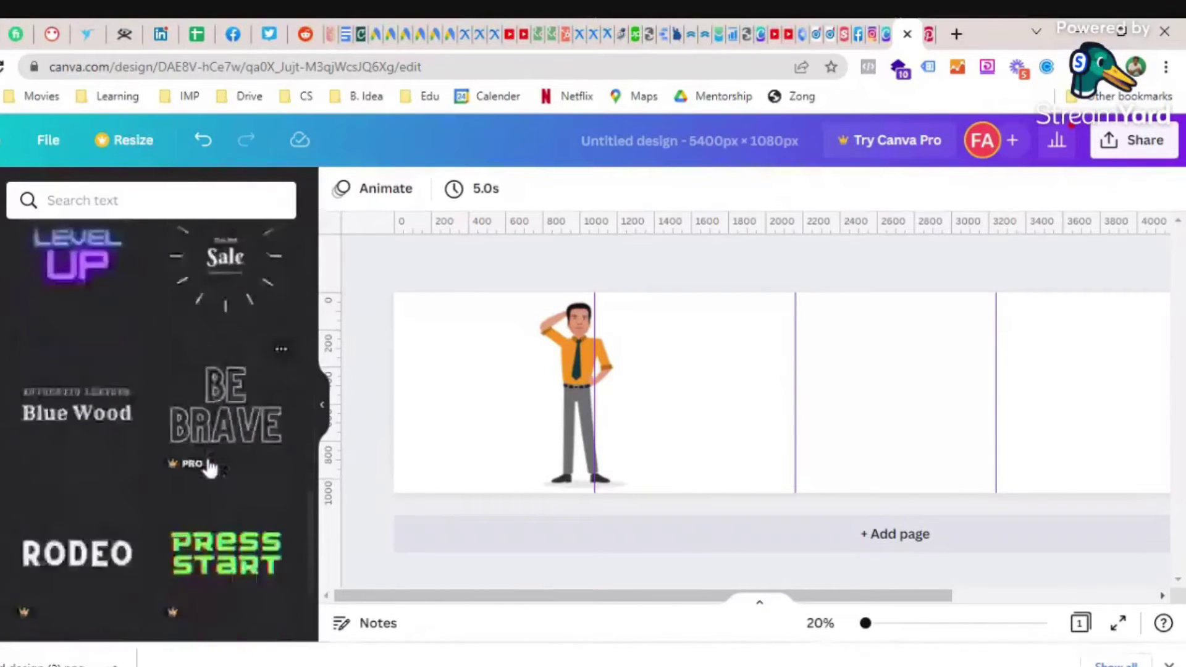
pyautogui.scroll(12, 223, 488)
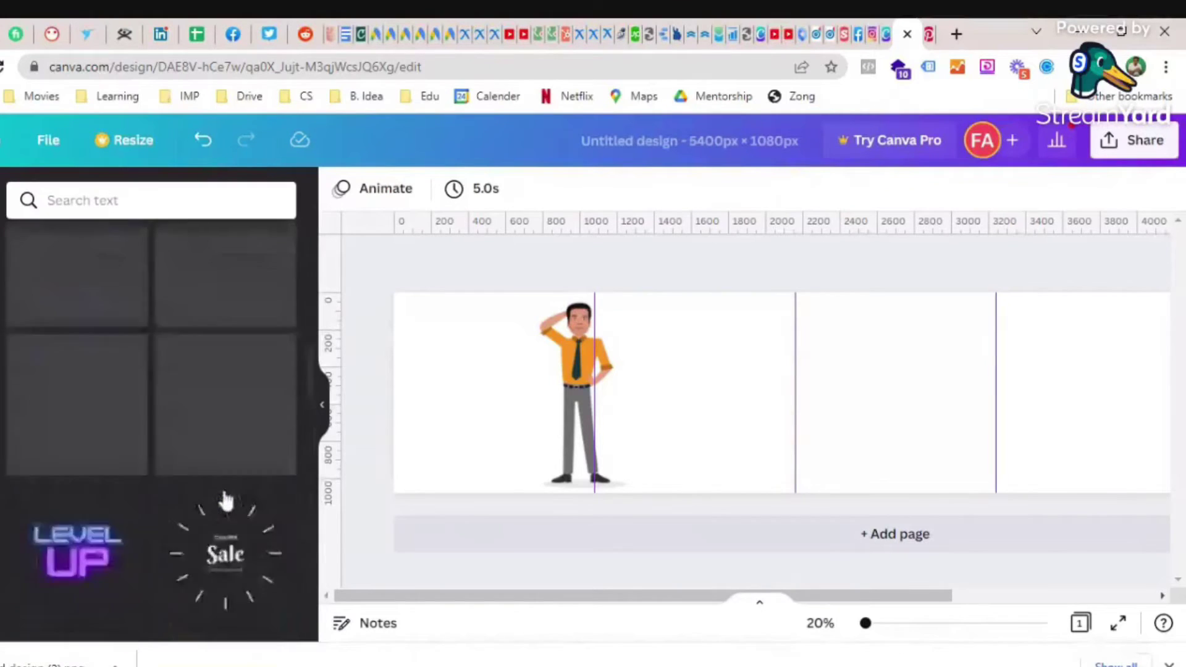
pyautogui.scroll(3, 224, 488)
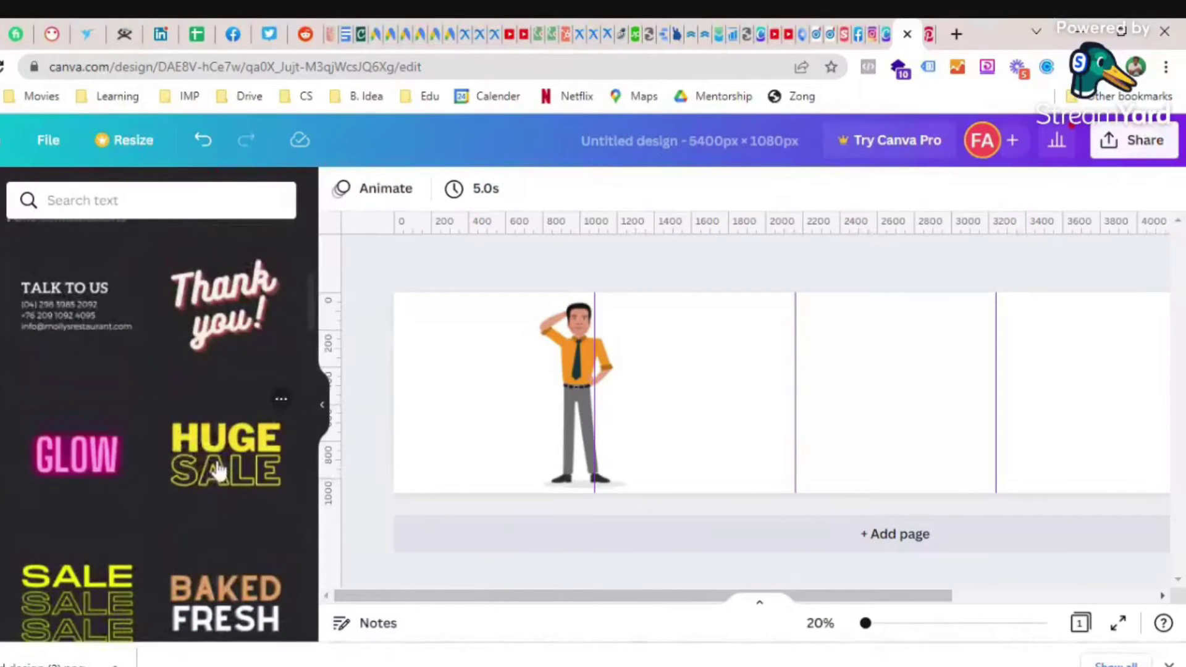
pyautogui.click(217, 472)
pyautogui.moveTo(932, 436); pyautogui.dragTo(503, 411)
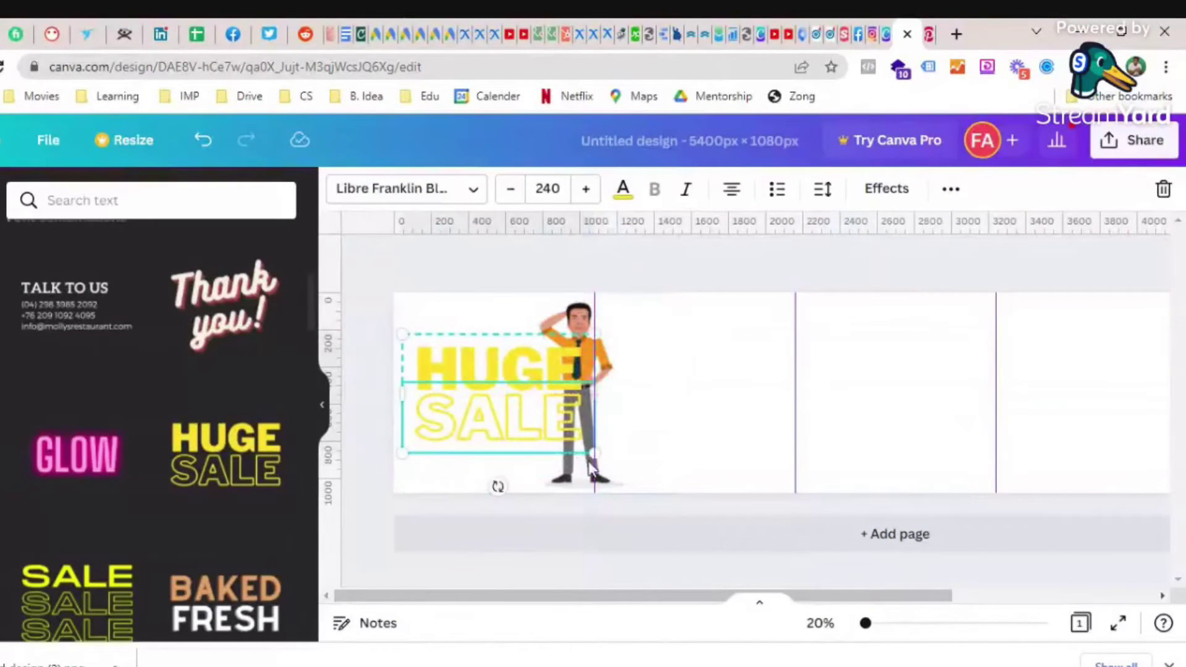
pyautogui.moveTo(414, 455); pyautogui.dragTo(463, 417)
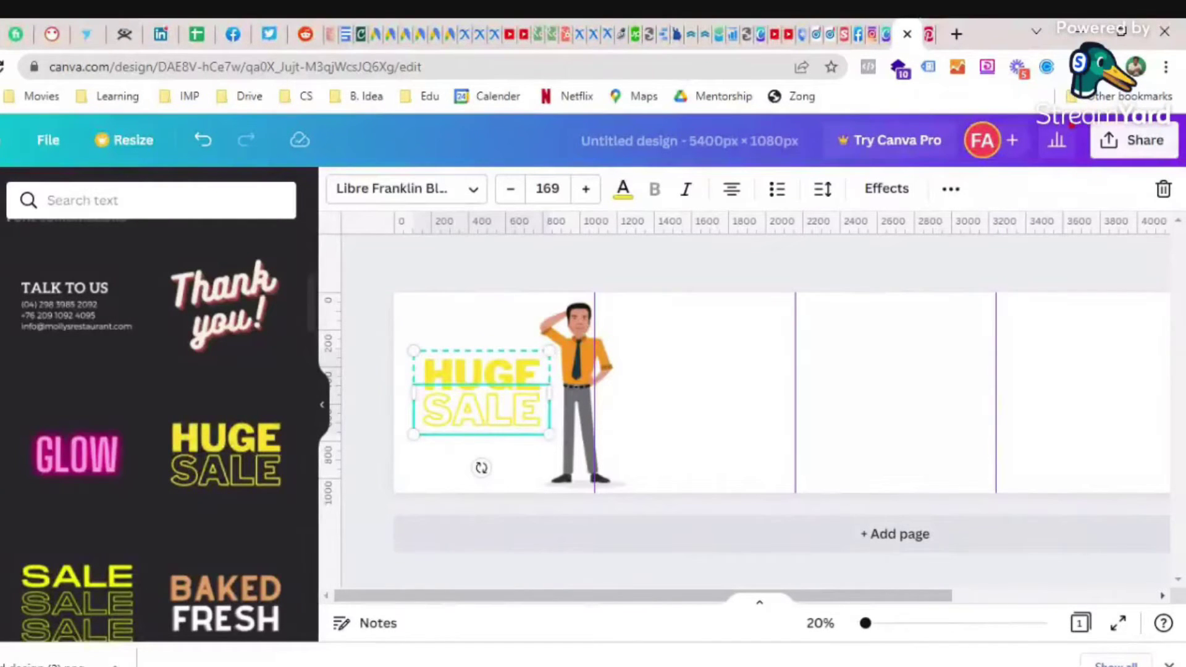
# - Apply a dark textured image from the background library to the whole carousel page
pyautogui.click(1, 426)
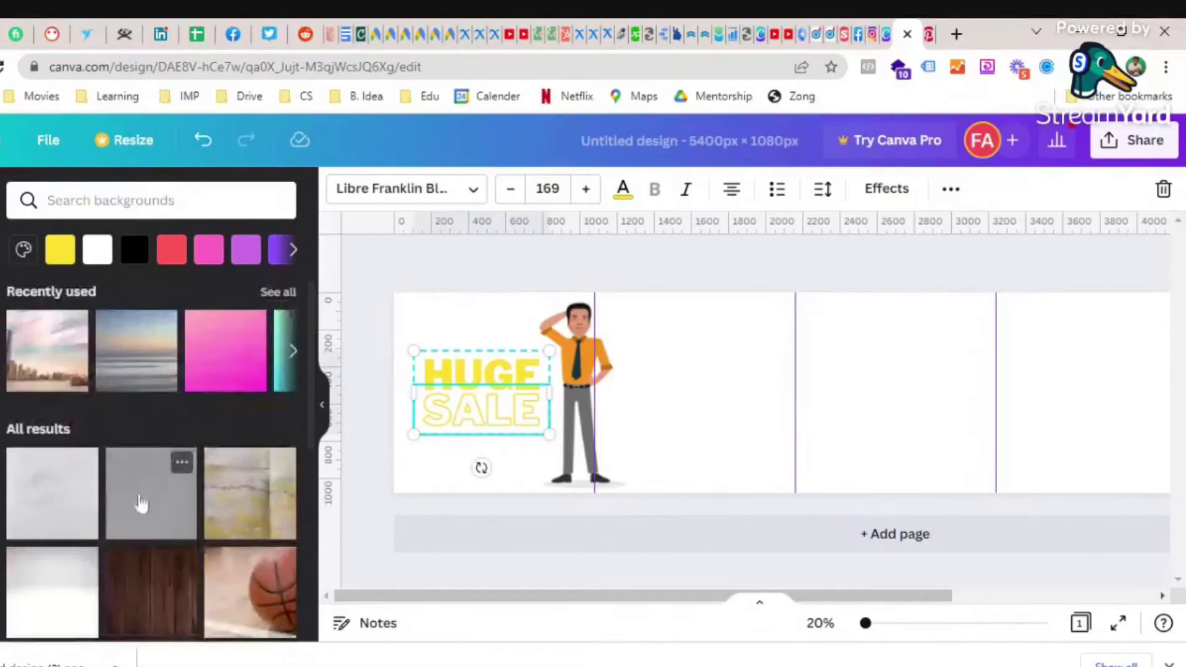
pyautogui.scroll(-2, 181, 494)
pyautogui.scroll(-4, 181, 494)
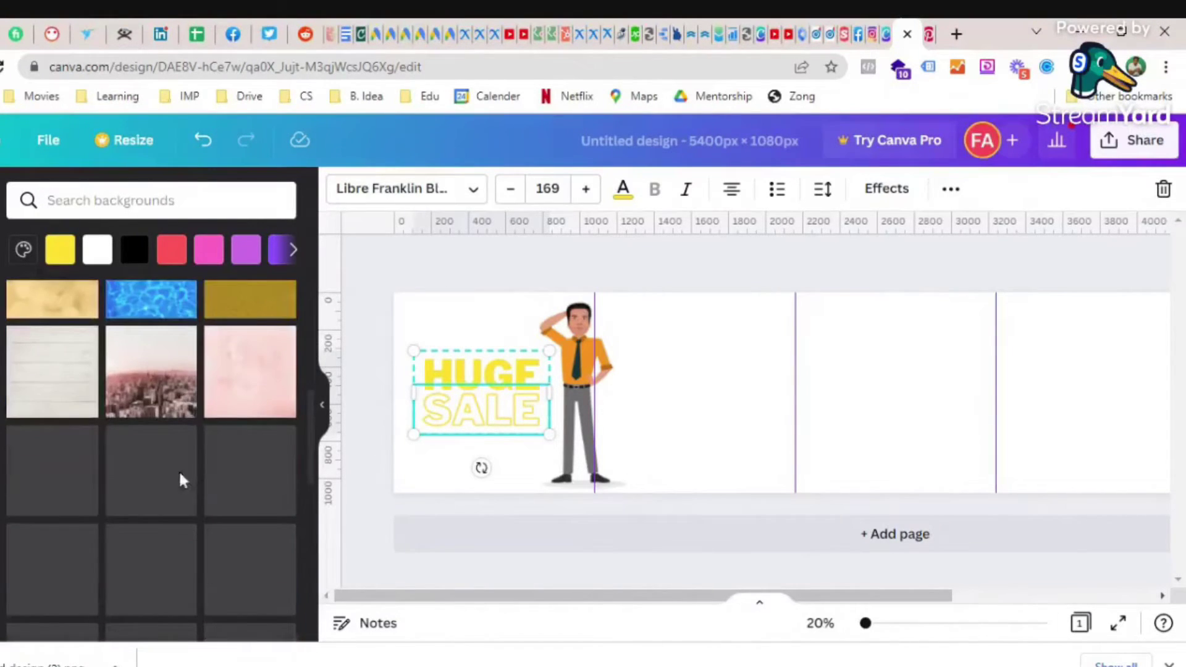
pyautogui.scroll(-4, 181, 508)
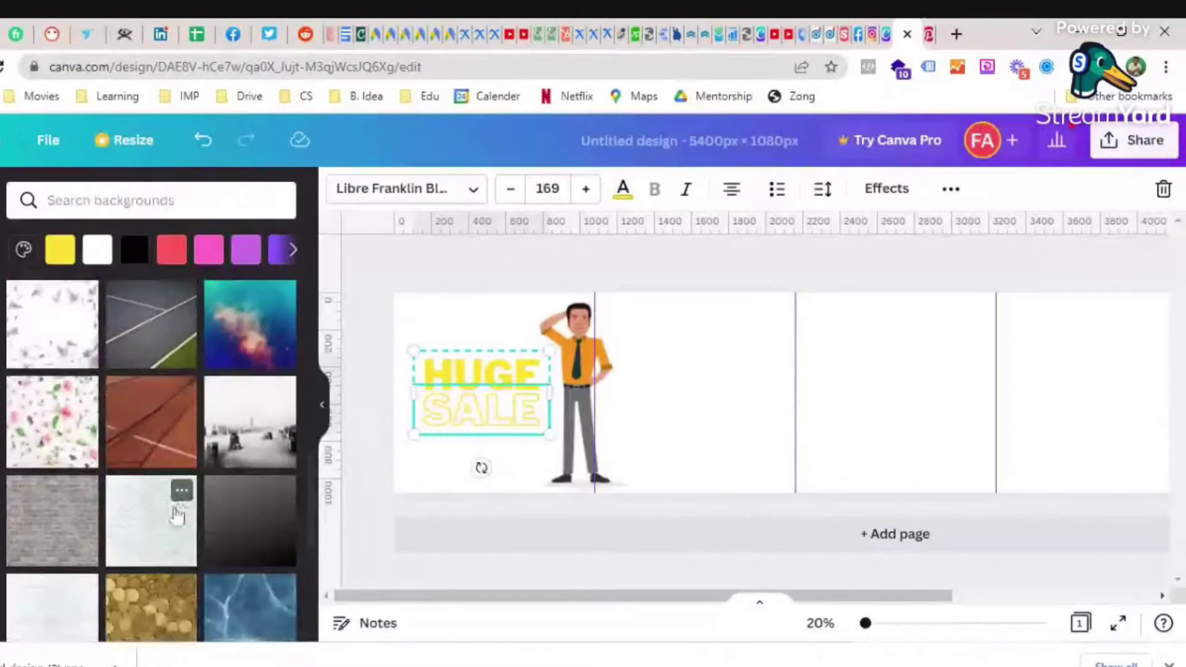
pyautogui.scroll(-2, 179, 512)
pyautogui.scroll(-4, 176, 516)
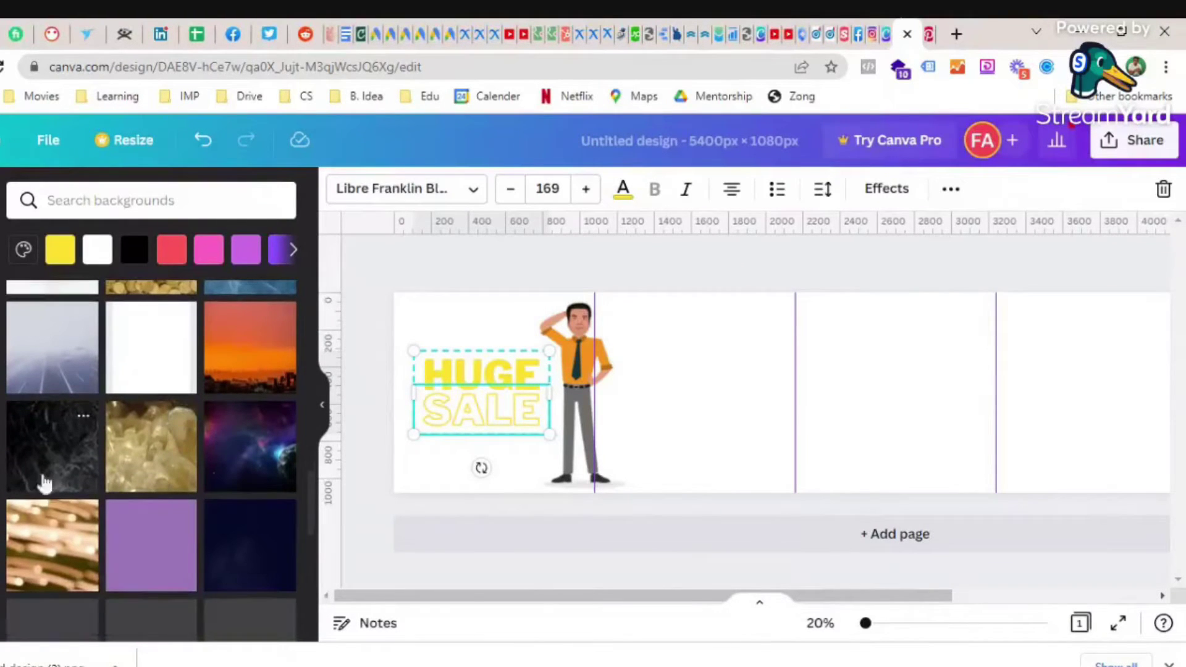
pyautogui.scroll(-5, 54, 475)
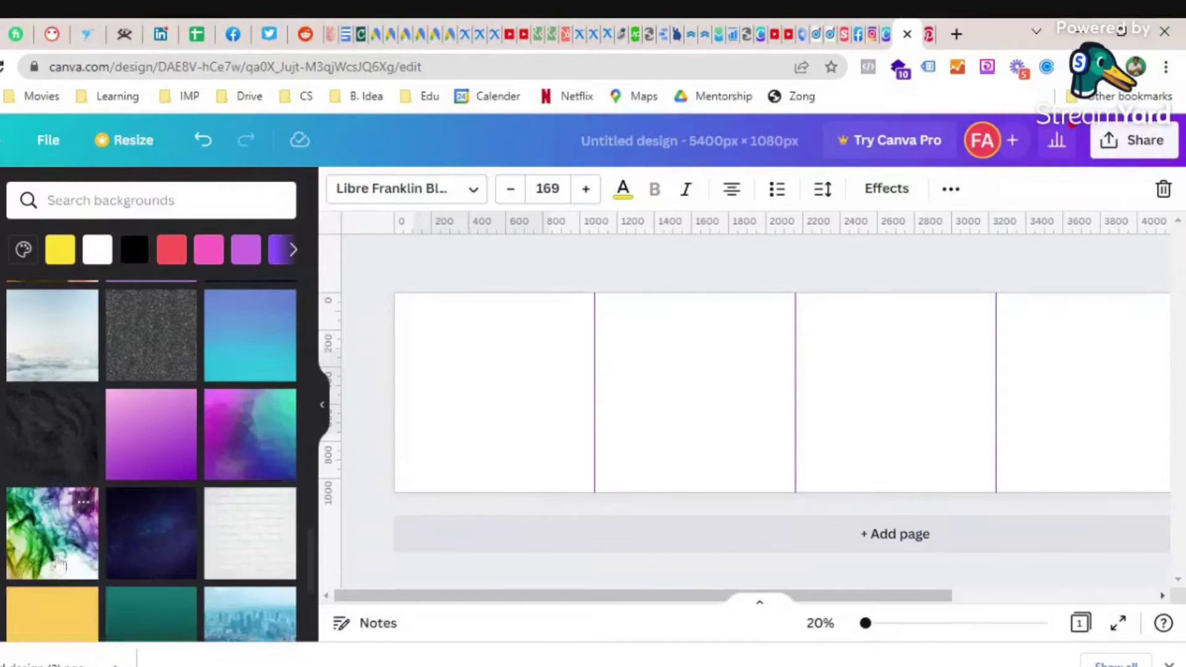
pyautogui.scroll(-4, 79, 532)
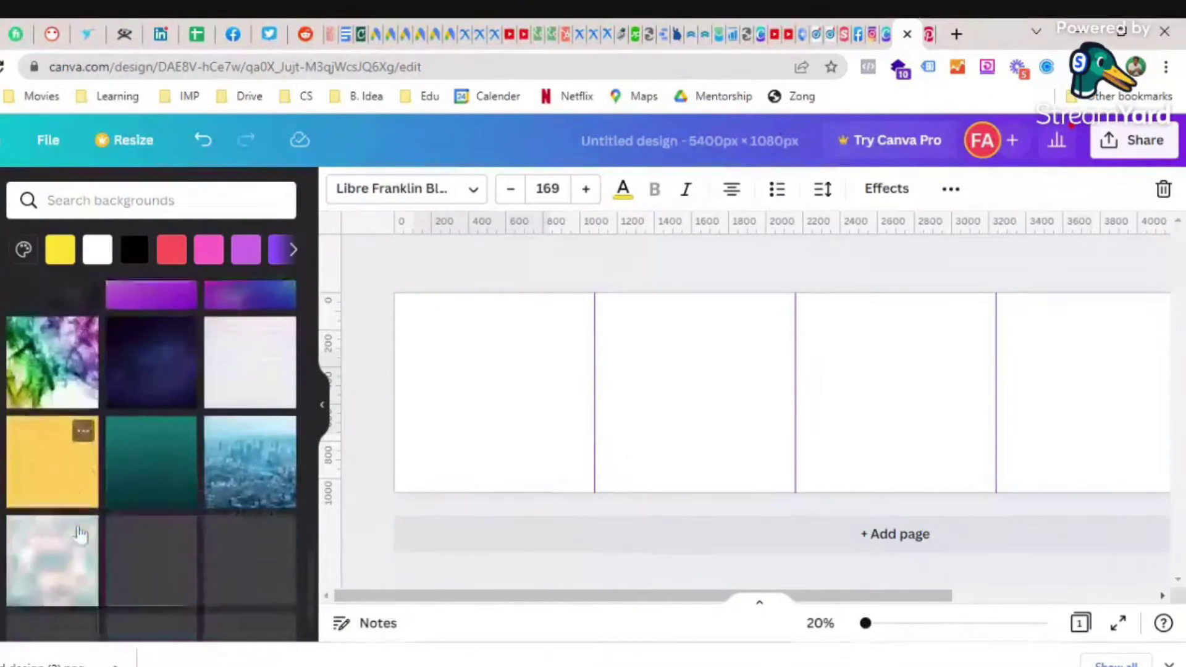
pyautogui.click(77, 535)
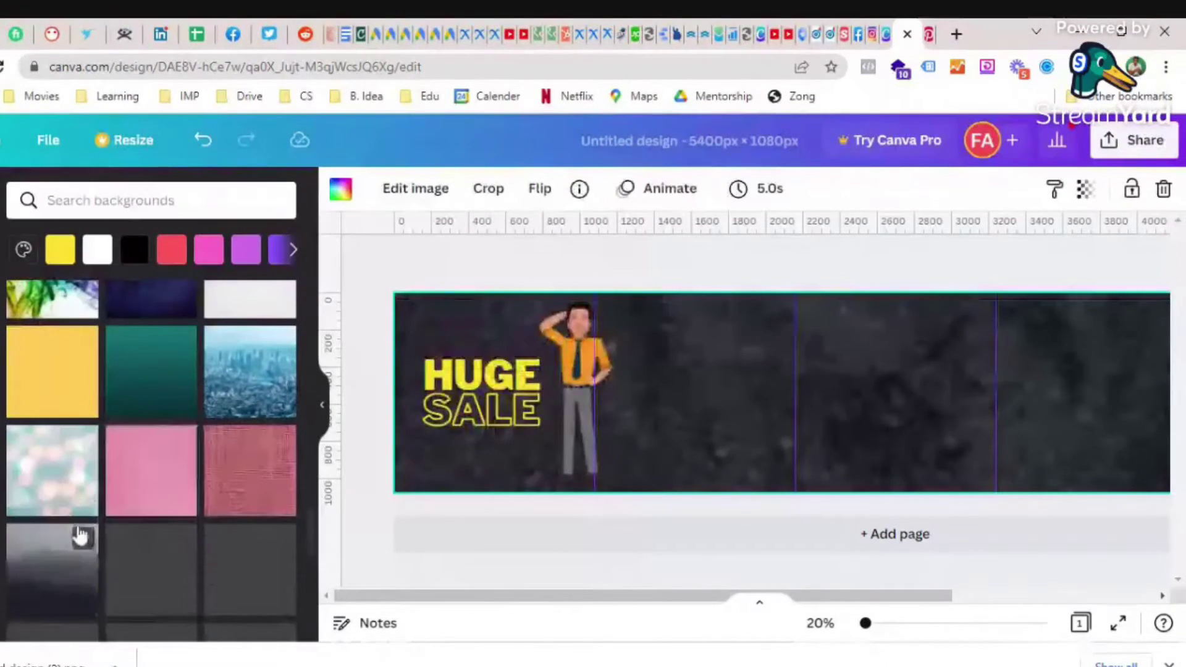
# - Try a pink textured fabric and a pale yellow gradient from the background library on the carousel page
pyautogui.click(123, 498)
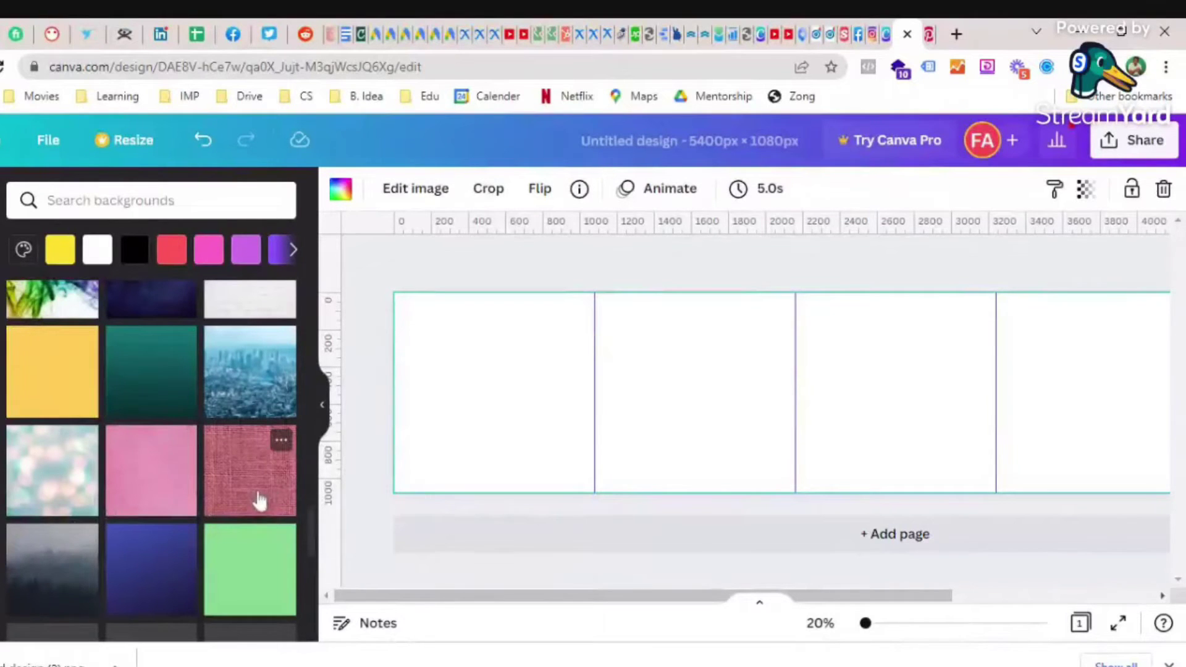
pyautogui.scroll(-5, 238, 500)
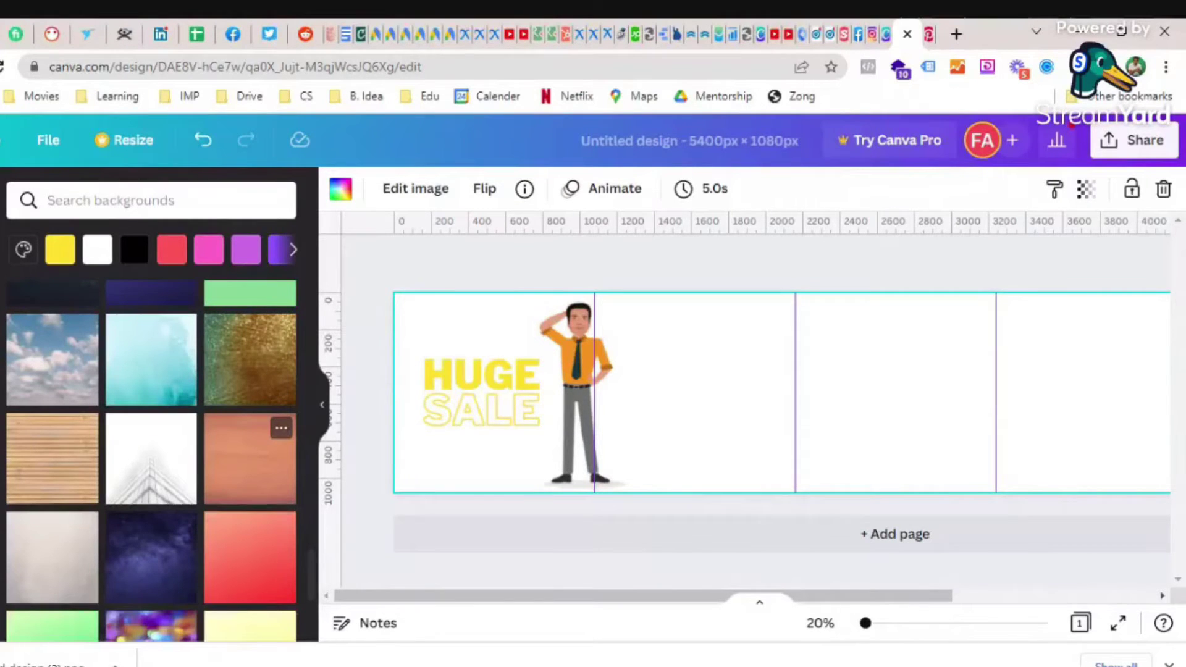
pyautogui.click(235, 501)
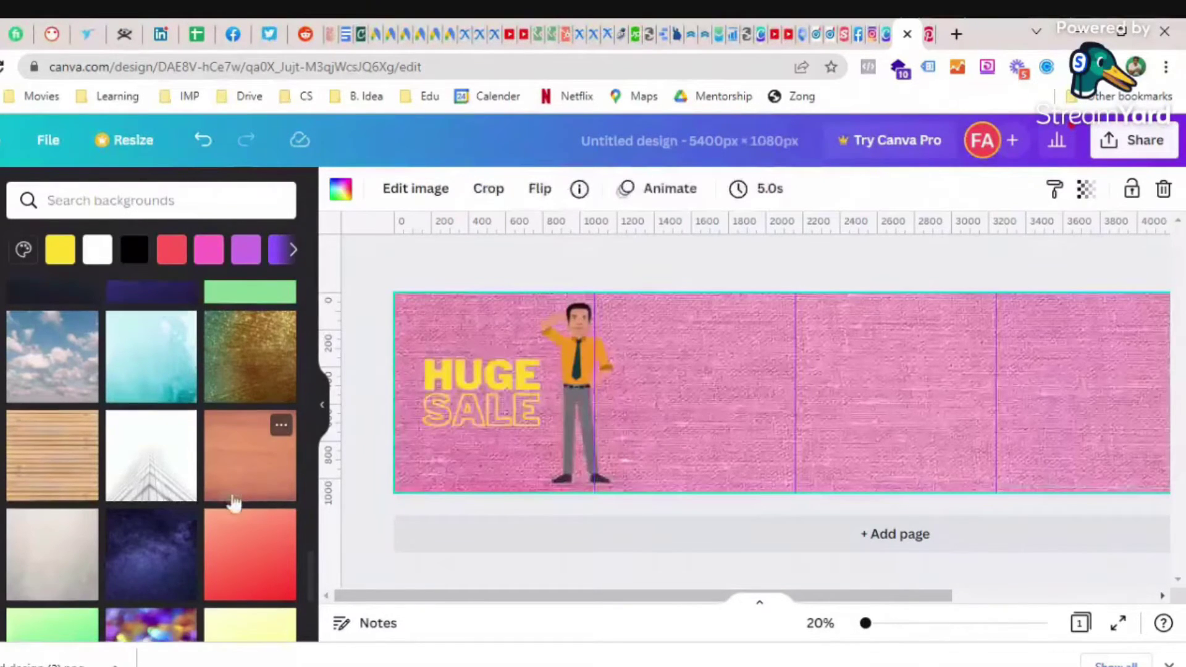
pyautogui.scroll(-2, 234, 503)
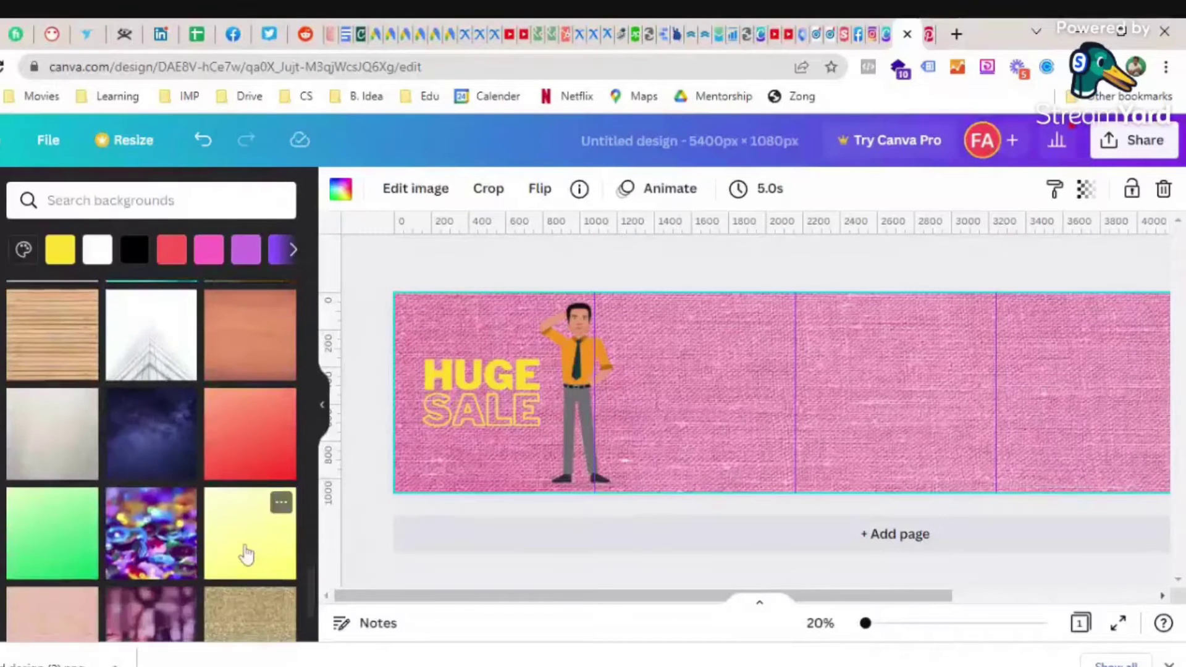
pyautogui.click(243, 555)
pyautogui.scroll(-2, 103, 549)
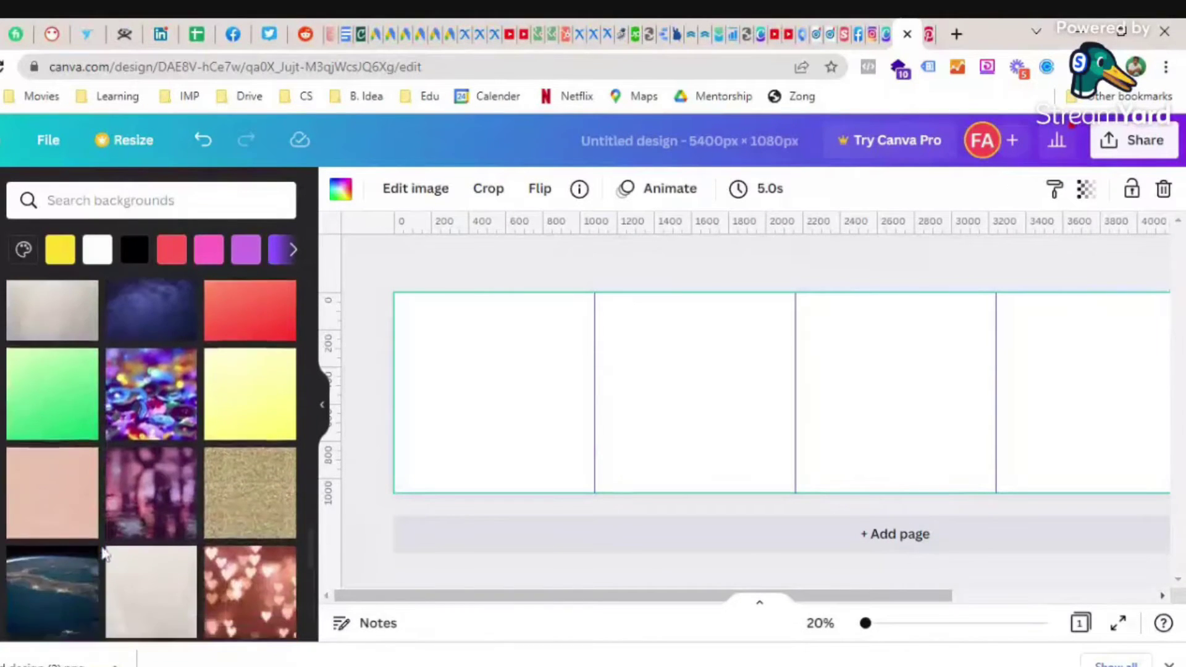
# - Apply the blurred teal and grey background to the page and move the man down so his feet rest on its bottom edge
pyautogui.scroll(-3, 100, 543)
pyautogui.scroll(-3, 103, 554)
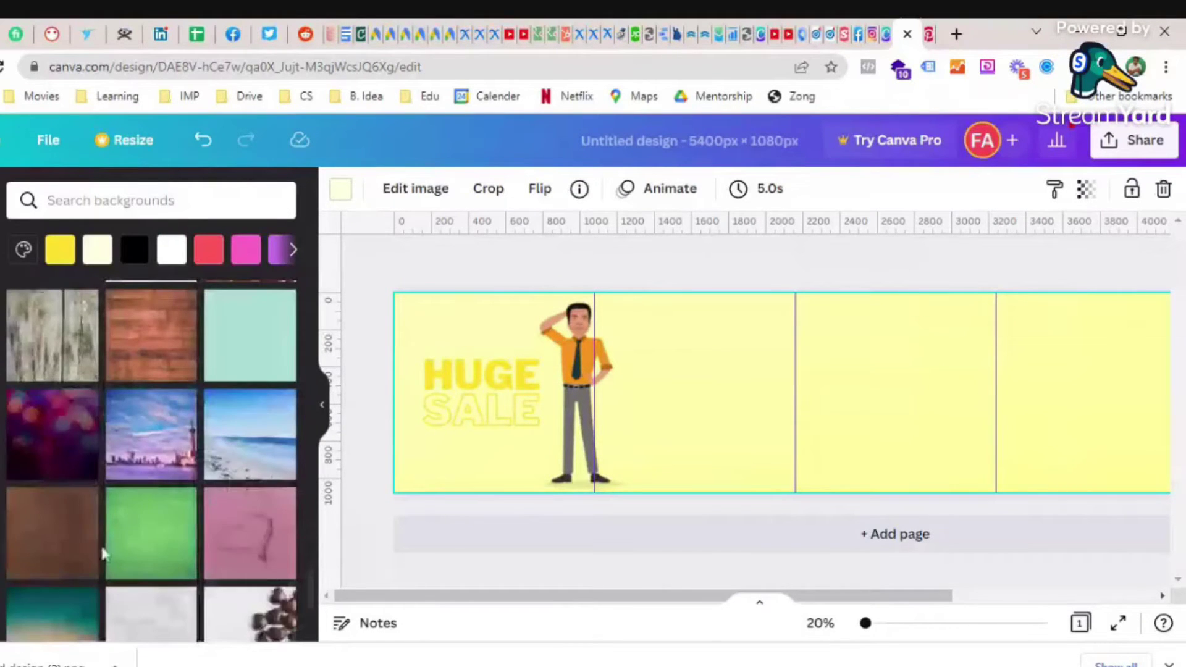
pyautogui.scroll(-5, 103, 554)
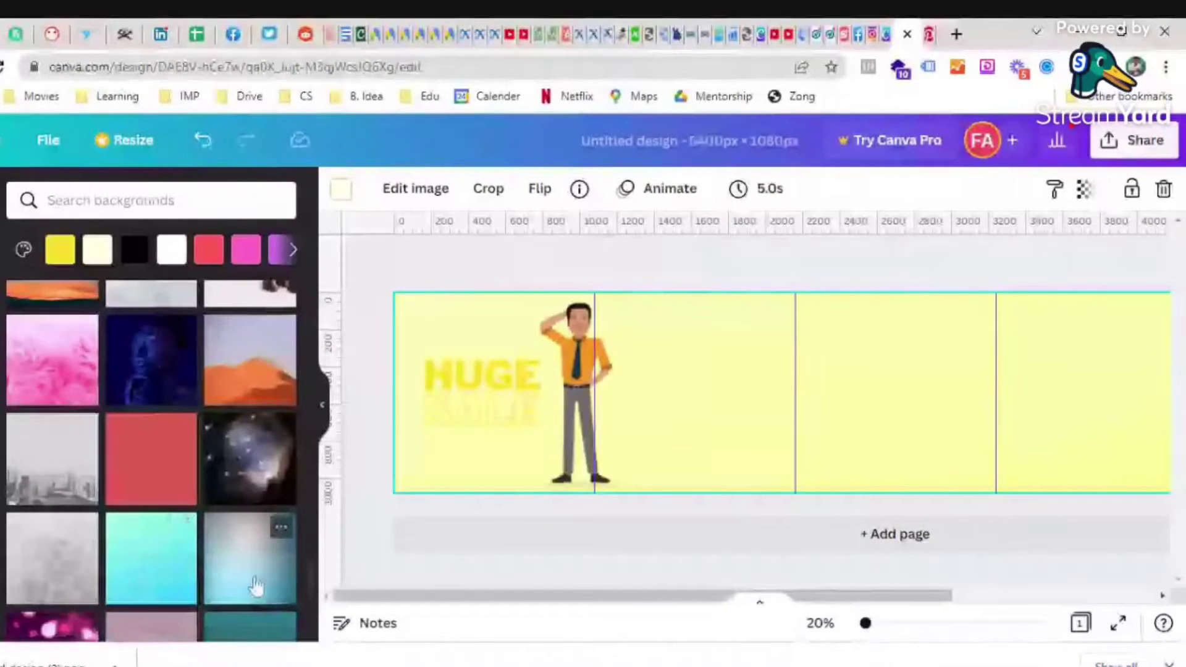
pyautogui.scroll(-3, 238, 577)
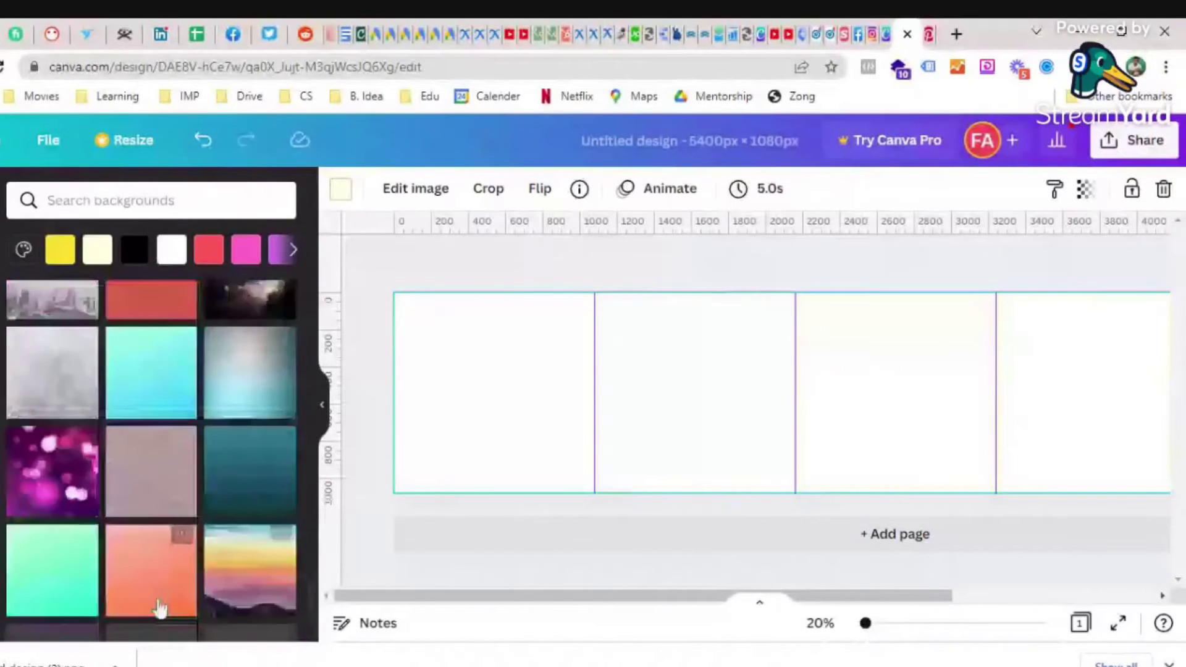
pyautogui.scroll(-3, 159, 608)
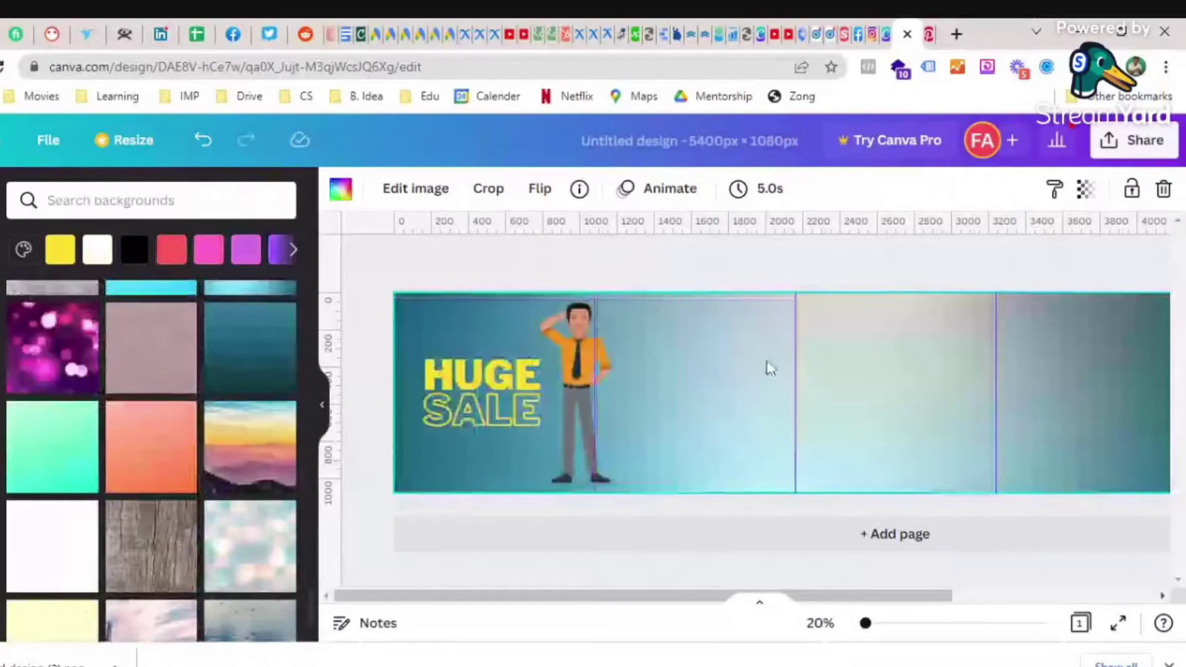
pyautogui.click(571, 404)
pyautogui.moveTo(567, 411); pyautogui.dragTo(571, 415)
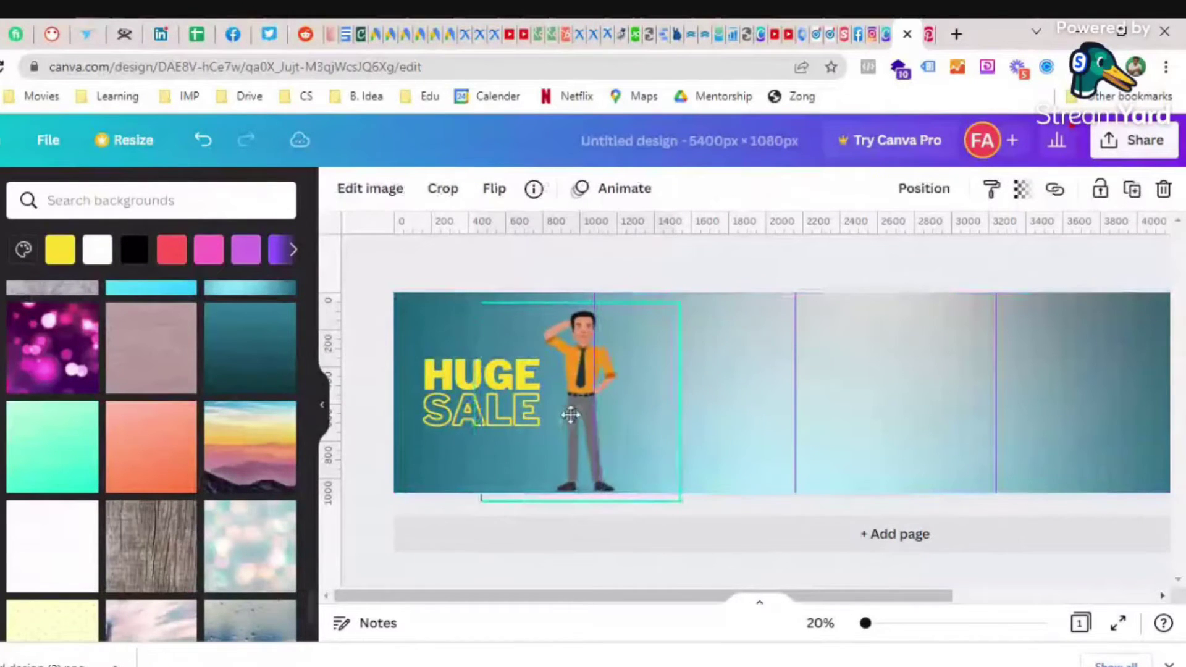
# - Check the title of the Pinterest pin about Facebook facts and replace HUGE with 25 AMAZING
pyautogui.click(436, 398)
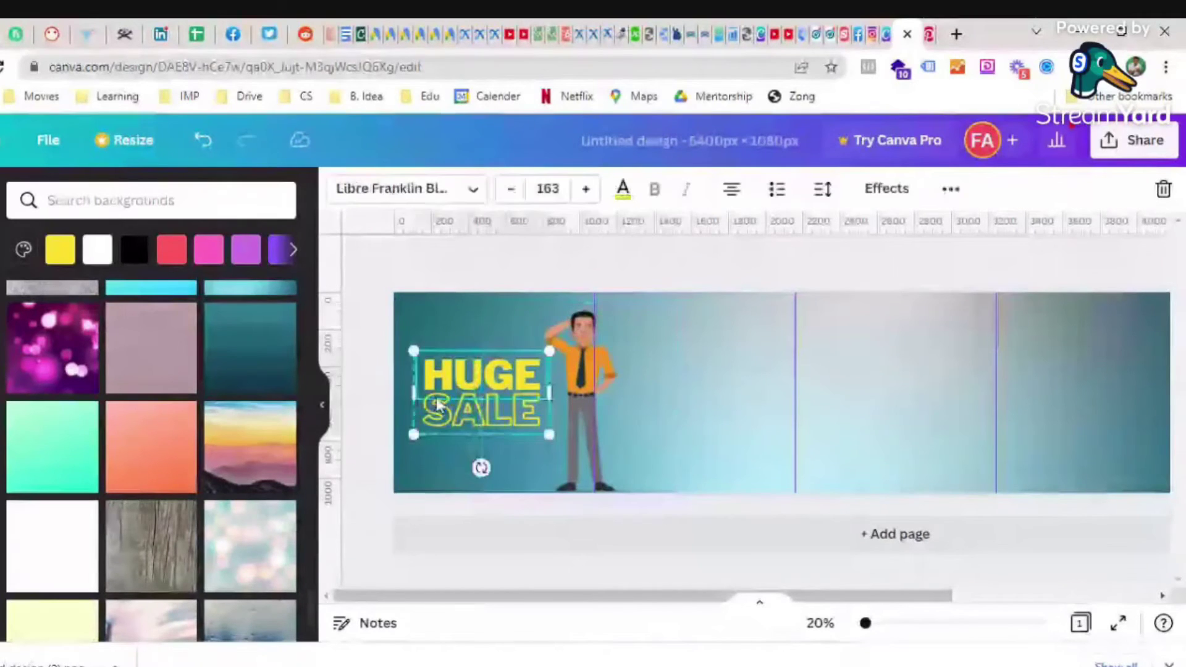
pyautogui.click(934, 28)
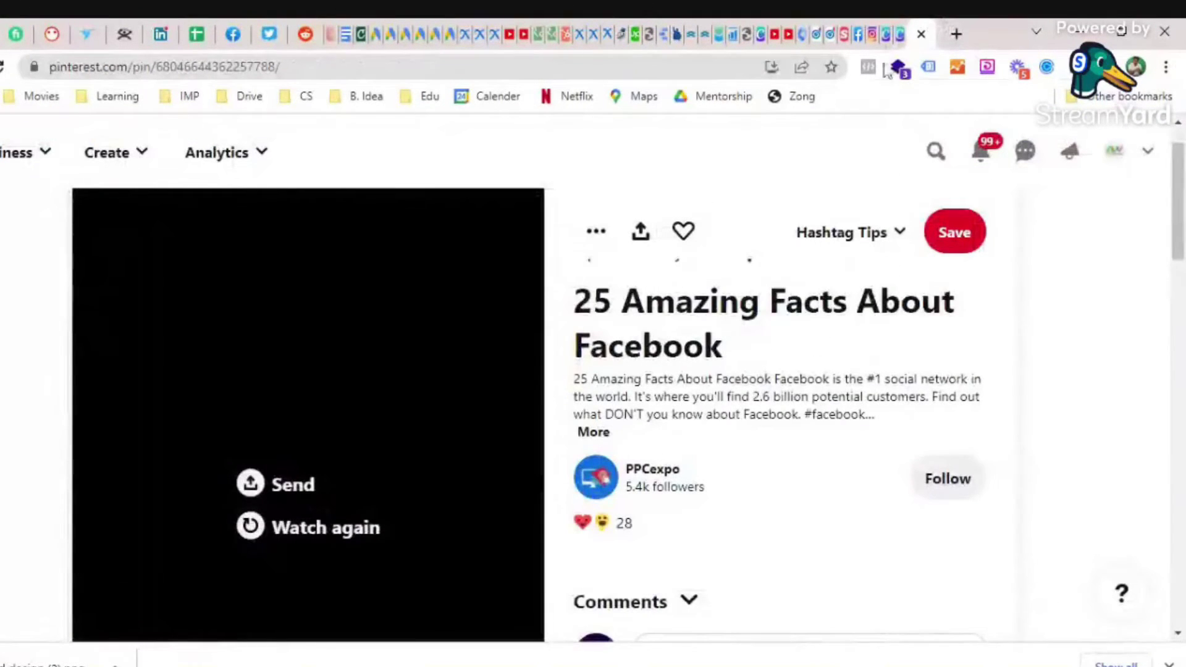
pyautogui.click(885, 33)
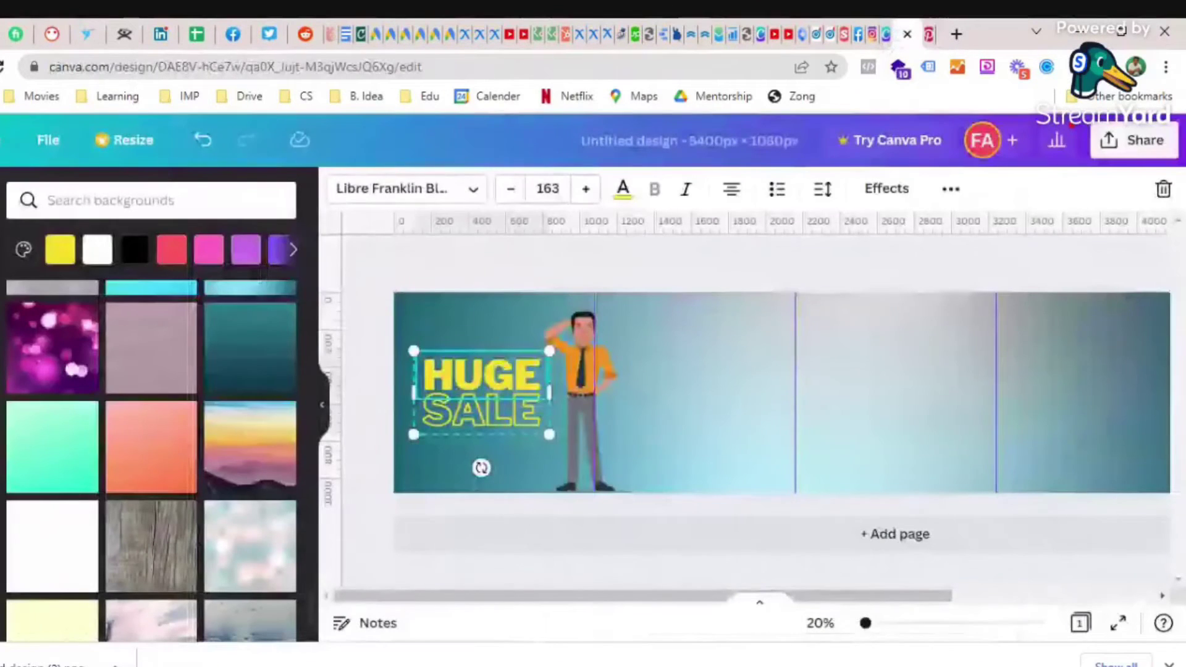
pyautogui.doubleClick(482, 374)
pyautogui.write('25')
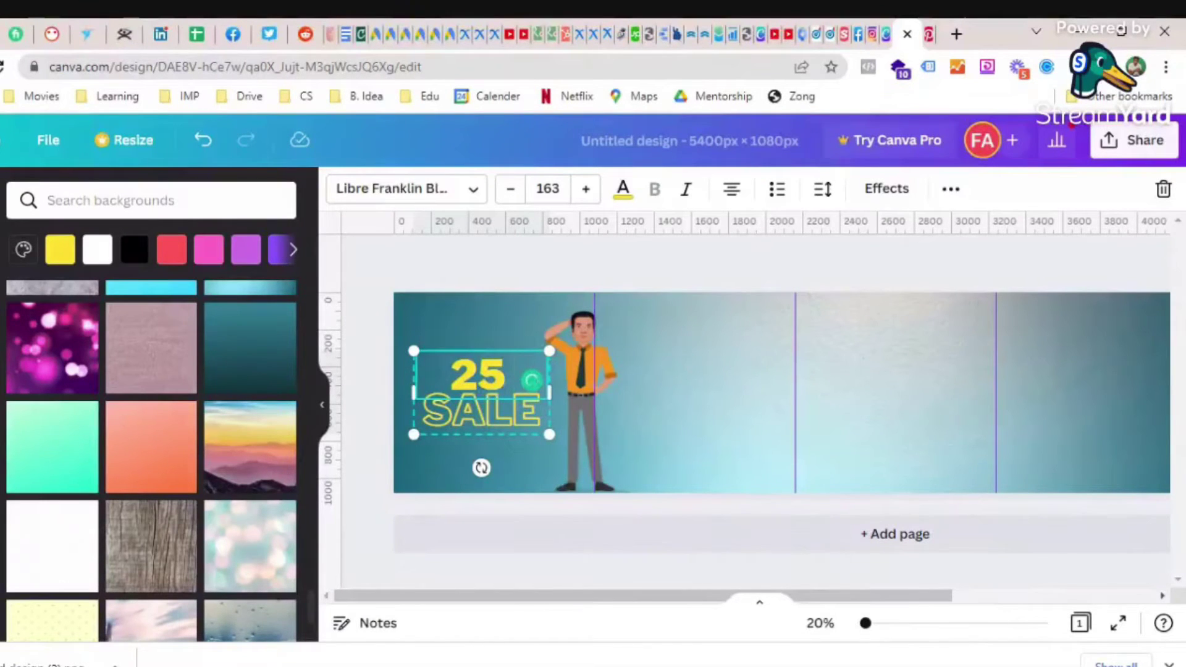
pyautogui.write(' AM')
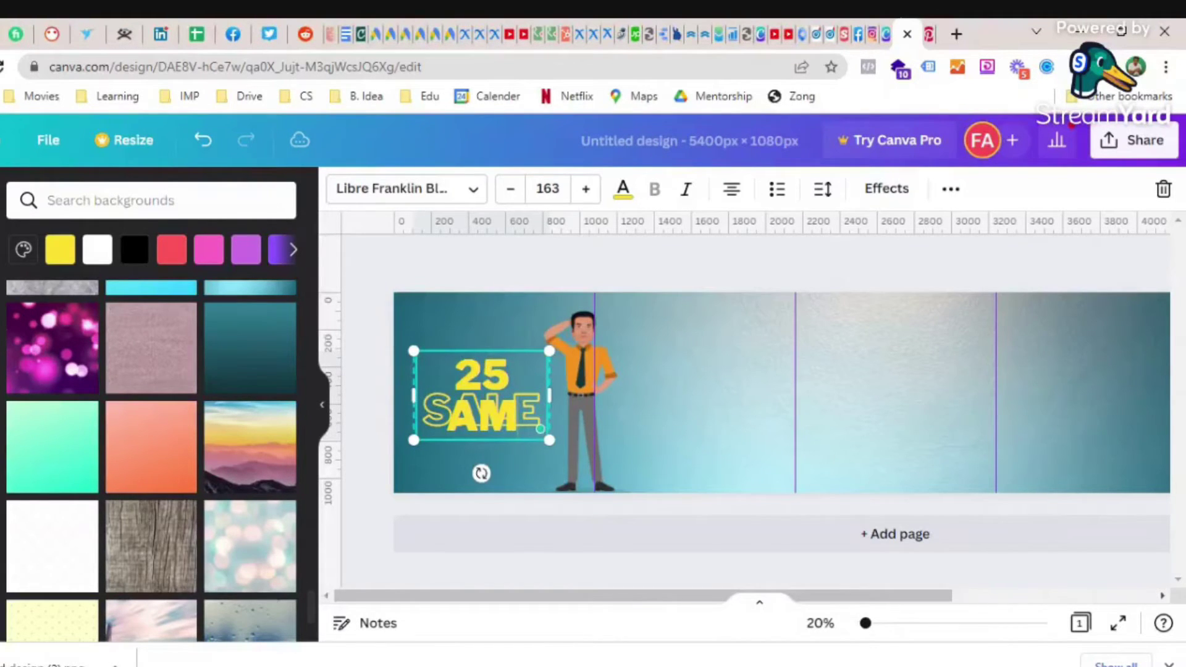
pyautogui.write('AZING')
# - Reduce the font size of the 25 AMAZING text, trying 75 and settling on 100
pyautogui.hotkey('ctrl', 'a')
pyautogui.hotkey('ctrl', 'shift', ',')
pyautogui.hotkey('ctrl', 'shift', ',')
pyautogui.hotkey('ctrl', 'shift', ',')
pyautogui.hotkey('ctrl', 'shift', ',')
pyautogui.hotkey('ctrl', 'shift', ',')
pyautogui.hotkey('ctrl', 'shift', ',')
pyautogui.hotkey('ctrl', 'shift', ',')
pyautogui.hotkey('ctrl', 'shift', ',')
pyautogui.hotkey('ctrl', 'shift', ',')
pyautogui.hotkey('ctrl', 'shift', ',')
pyautogui.hotkey('ctrl', 'shift', ',')
pyautogui.hotkey('ctrl', 'shift', ',')
pyautogui.hotkey('ctrl', 'shift', ',')
pyautogui.hotkey('ctrl', 'shift', ',')
pyautogui.hotkey('ctrl', 'shift', ',')
pyautogui.hotkey('ctrl', 'shift', ',')
pyautogui.hotkey('ctrl', 'shift', ',')
pyautogui.hotkey('ctrl', 'shift', ',')
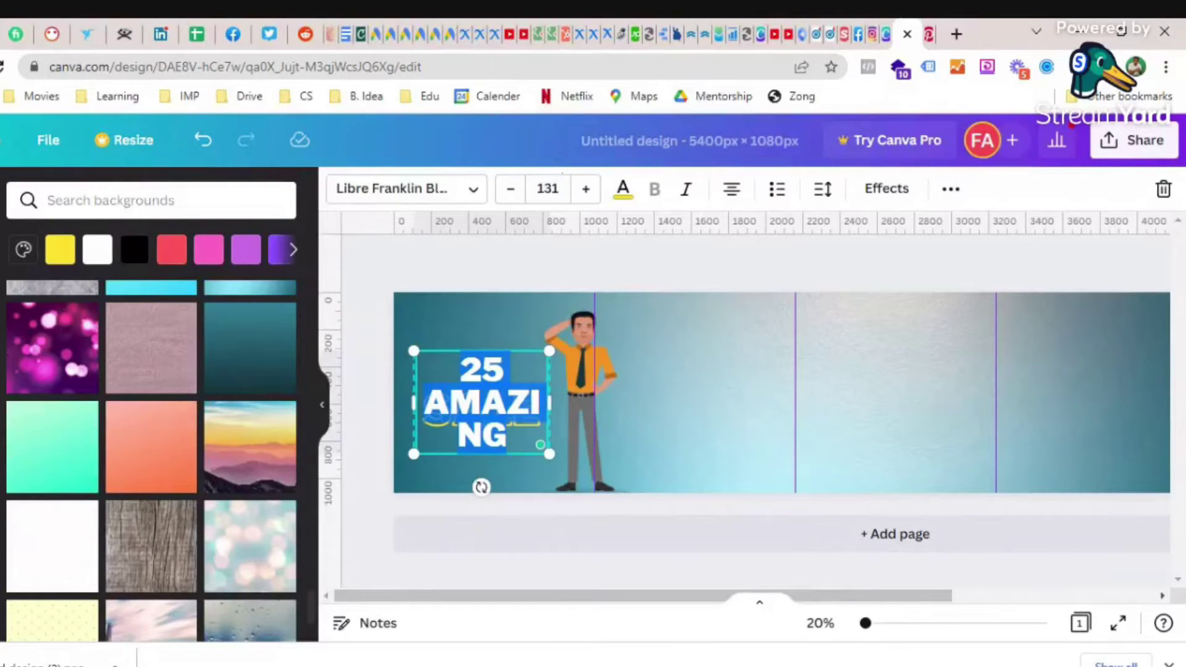
pyautogui.click(545, 189)
pyautogui.write('75')
pyautogui.press('Return')
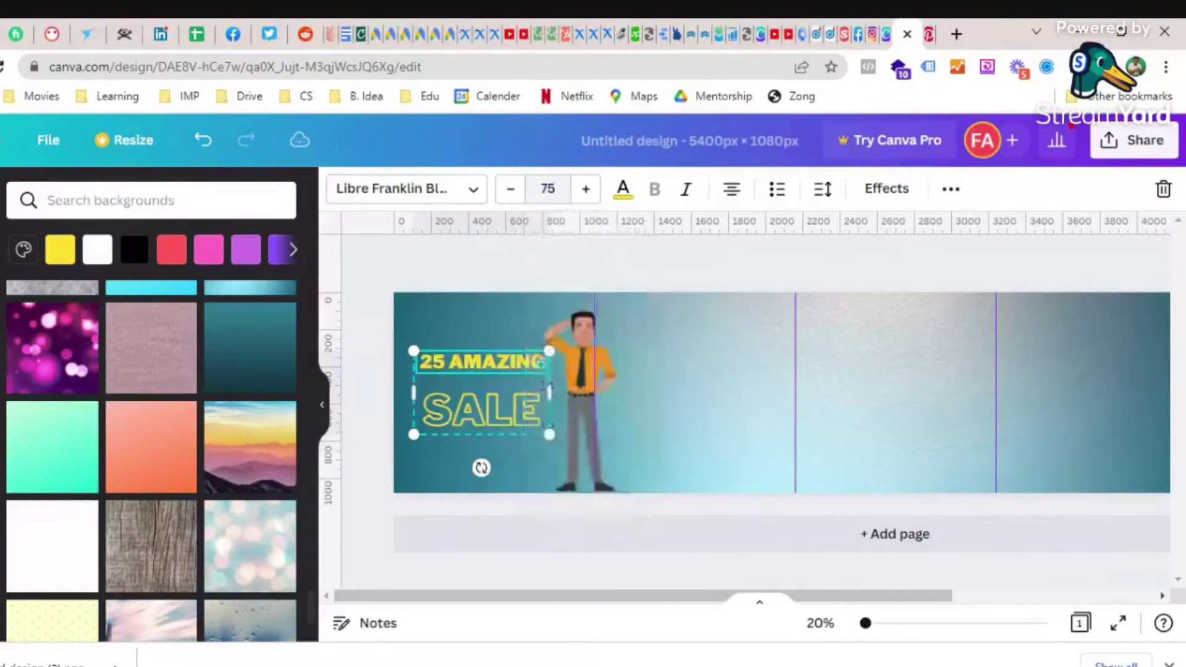
pyautogui.click(553, 189)
pyautogui.write('100')
pyautogui.press('Return')
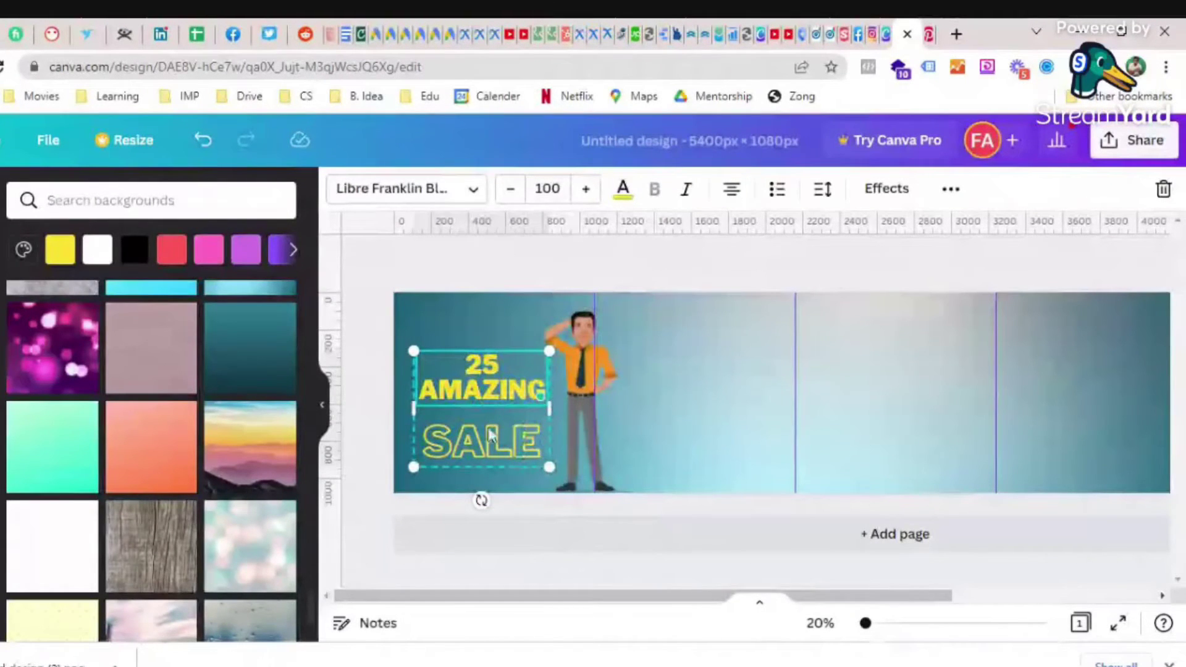
# - Widen the text group and move it up, placing it from the first slide's left edge to the man
pyautogui.click(377, 413)
pyautogui.moveTo(449, 399); pyautogui.dragTo(434, 363)
pyautogui.moveTo(537, 381); pyautogui.dragTo(554, 388)
pyautogui.moveTo(483, 365); pyautogui.dragTo(474, 360)
# - Set the font size of the 25 AMAZING text to 75 after trying 90
pyautogui.doubleClick(474, 360)
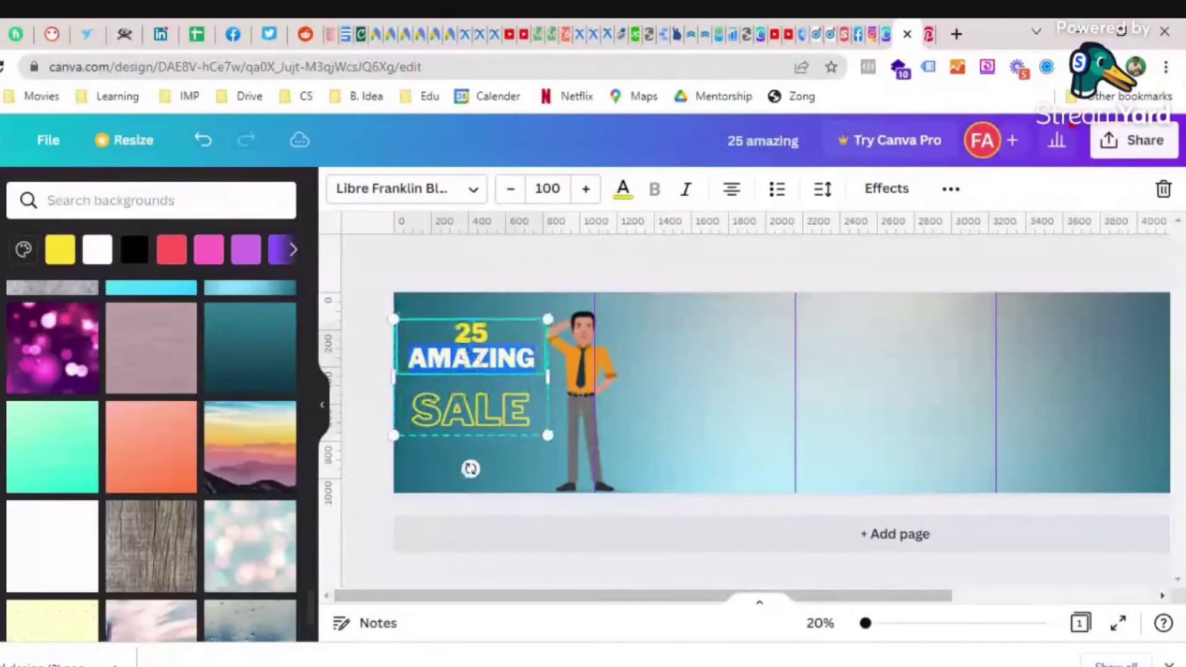
pyautogui.click(547, 189)
pyautogui.write('90')
pyautogui.press('Return')
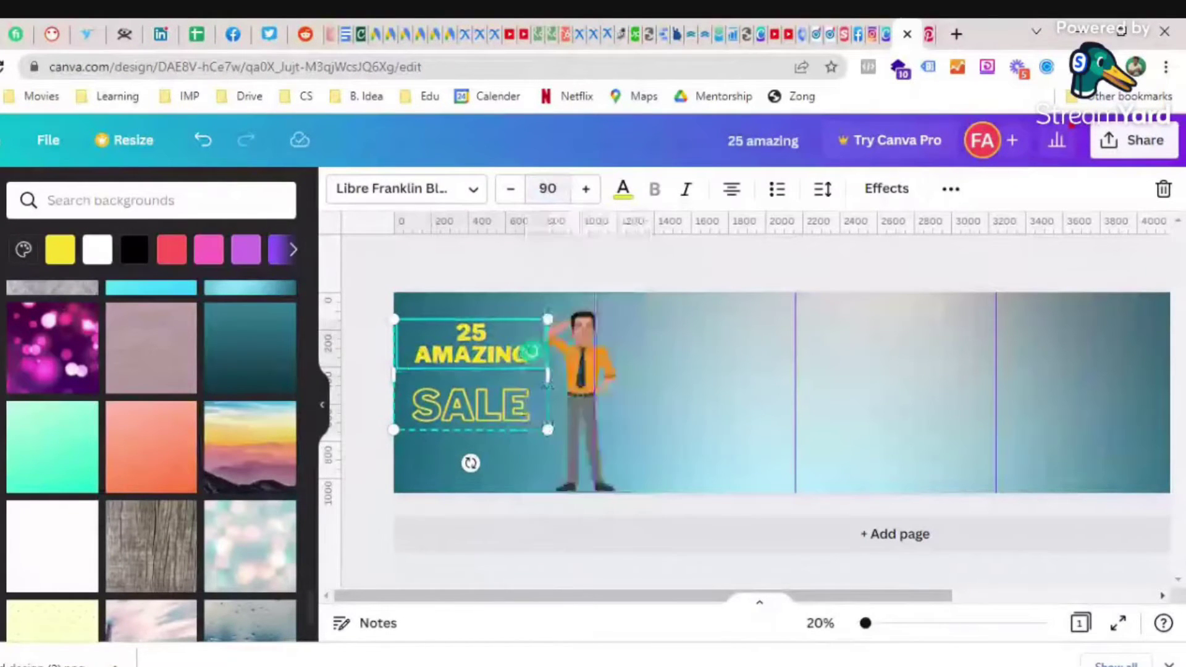
pyautogui.click(548, 188)
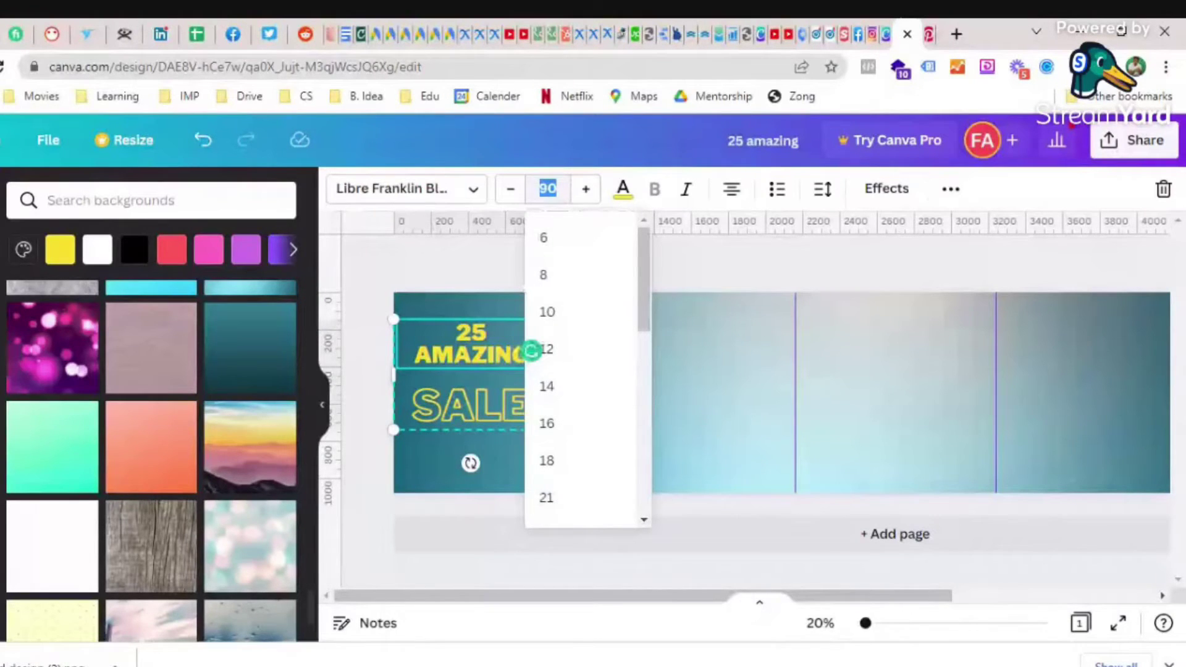
pyautogui.write('75')
pyautogui.press('Return')
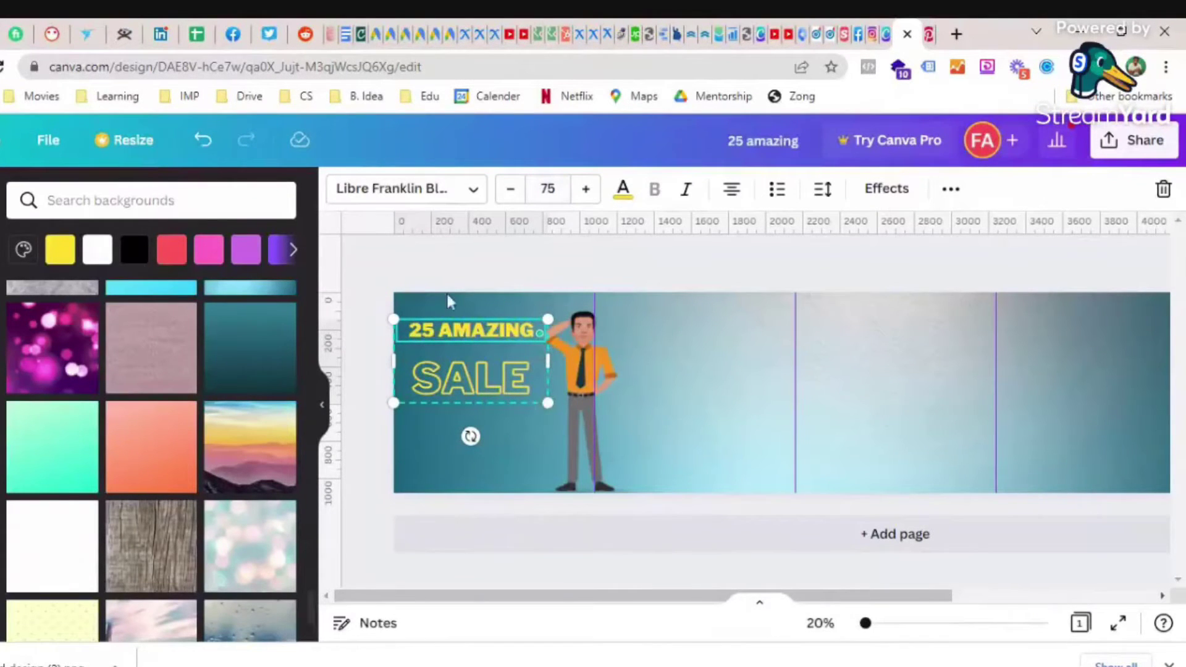
# - Complete the upper text as 25 AMAZING FACTS ABOUT and replace SALE with FACEBOOK
pyautogui.write('F')
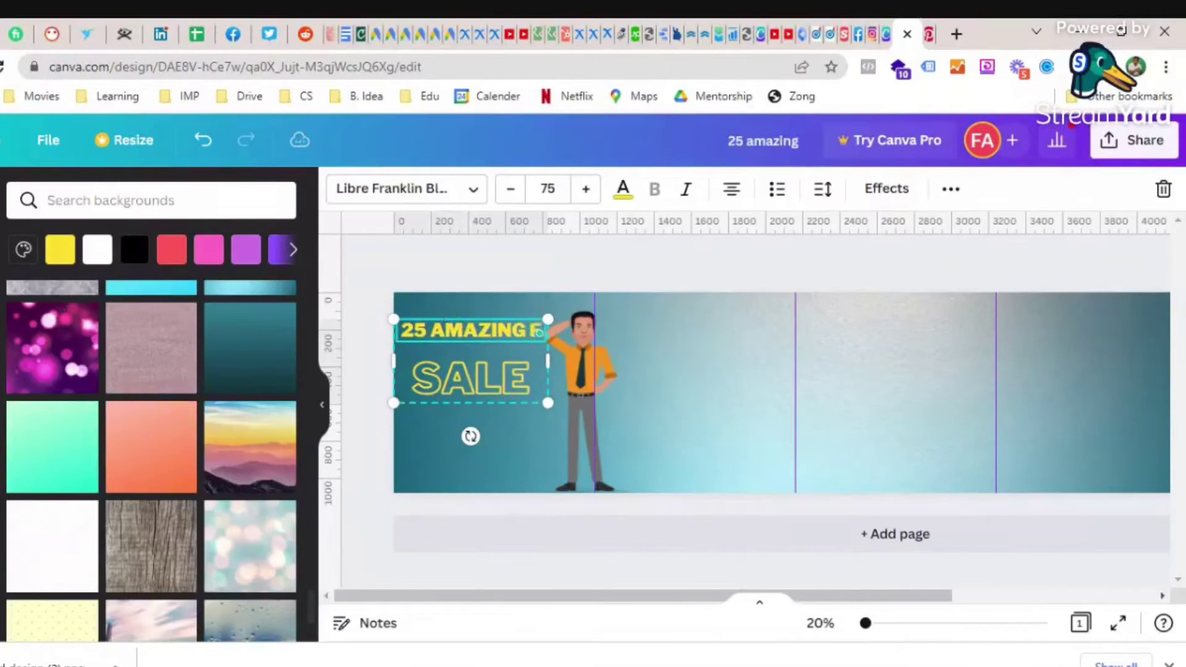
pyautogui.write('ACTS ABOUT')
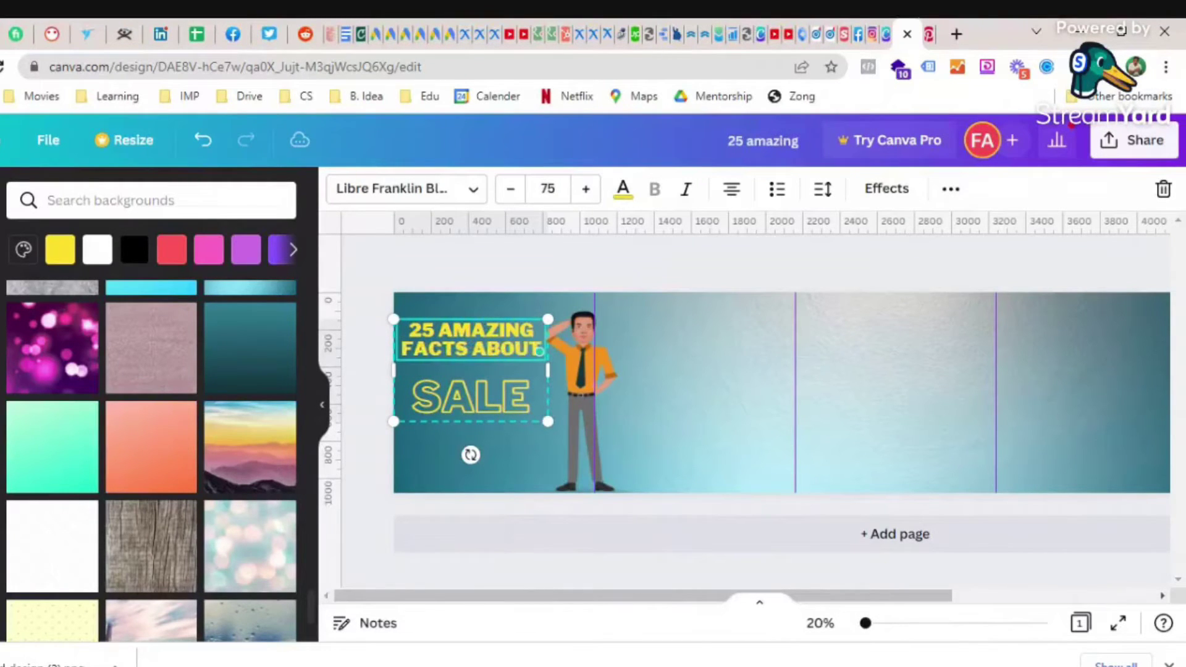
pyautogui.click(504, 402)
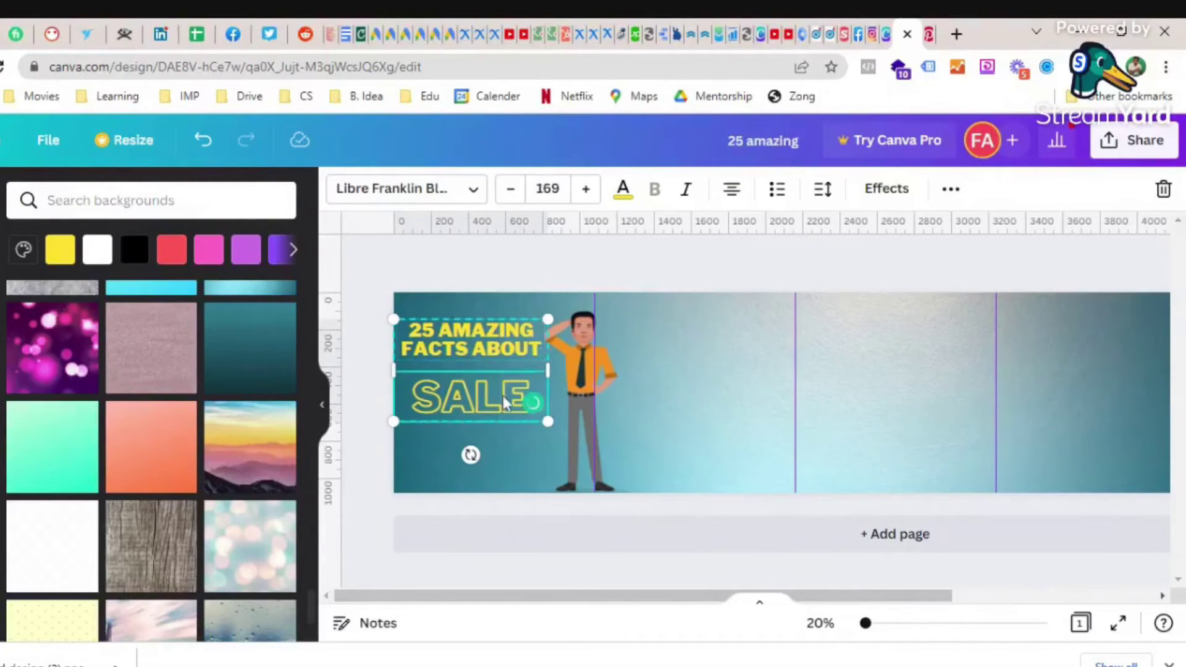
pyautogui.doubleClick(503, 402)
pyautogui.write('FA')
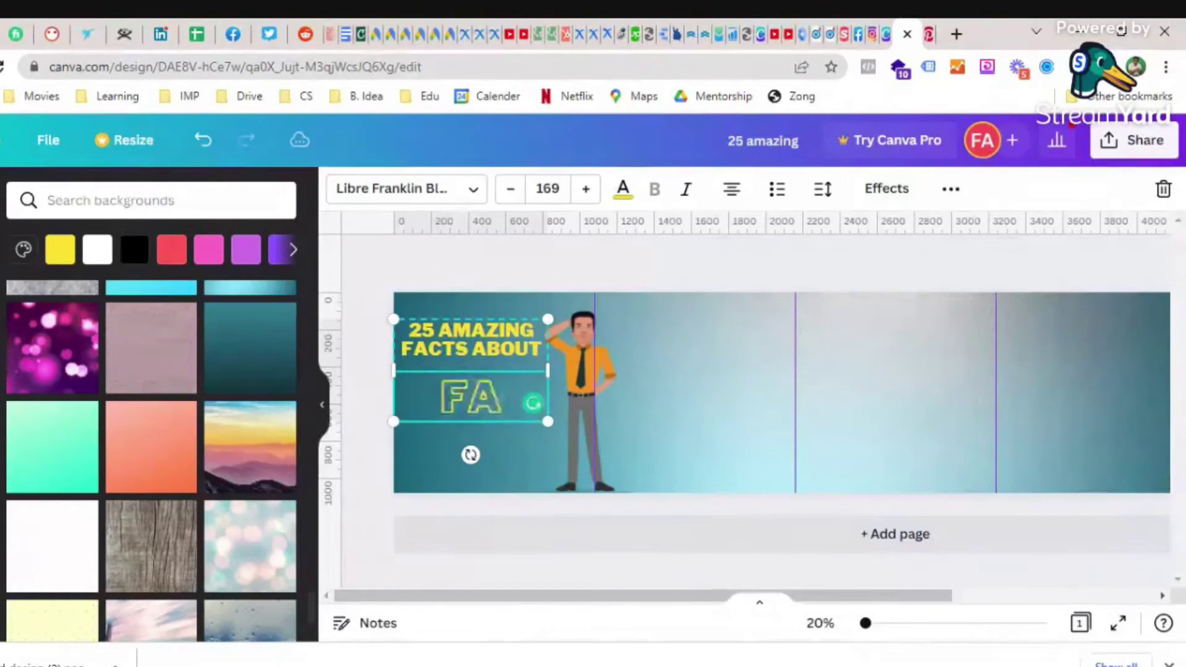
pyautogui.write('CEBOOK')
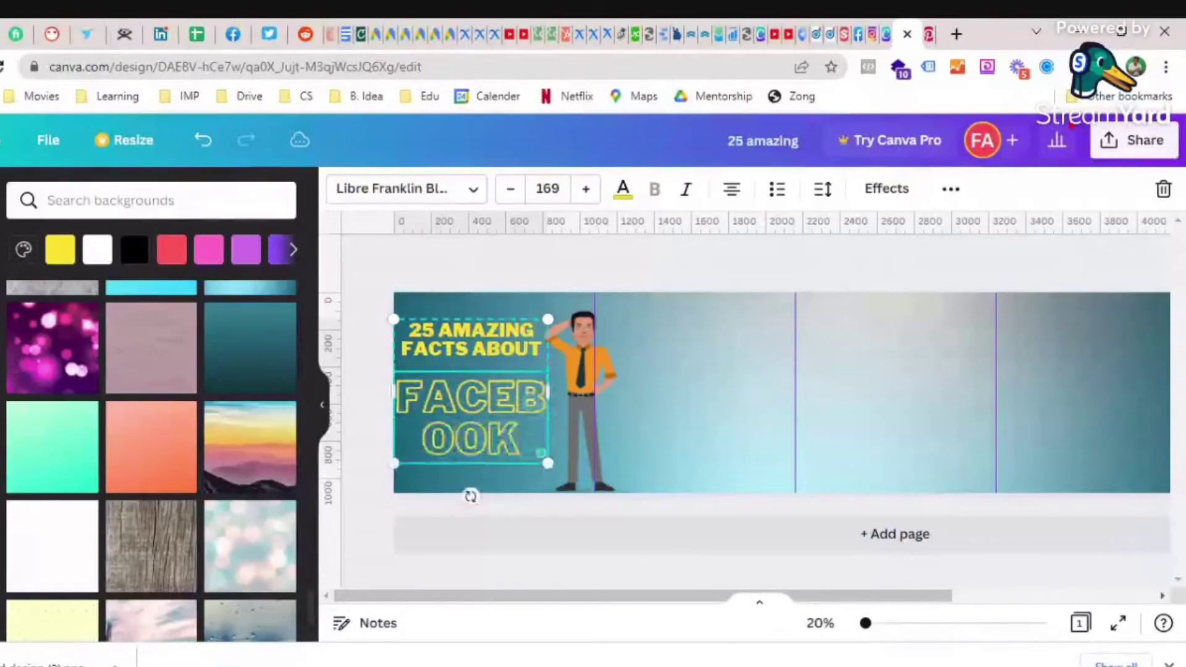
# - Set the FACEBOOK text's font size to 100 and move the text group down to about the slide's mid-height
pyautogui.hotkey('ctrl', 'a')
pyautogui.hotkey('ctrl', 'shift', ',')
pyautogui.hotkey('ctrl', 'shift', ',')
pyautogui.hotkey('ctrl', 'shift', ',')
pyautogui.hotkey('ctrl', 'shift', ',')
pyautogui.hotkey('ctrl', 'shift', ',')
pyautogui.hotkey('ctrl', 'shift', ',')
pyautogui.hotkey('ctrl', 'shift', ',')
pyautogui.hotkey('ctrl', 'shift', ',')
pyautogui.hotkey('ctrl', 'shift', ',')
pyautogui.hotkey('ctrl', 'shift', ',')
pyautogui.hotkey('ctrl', 'shift', ',')
pyautogui.hotkey('ctrl', 'shift', ',')
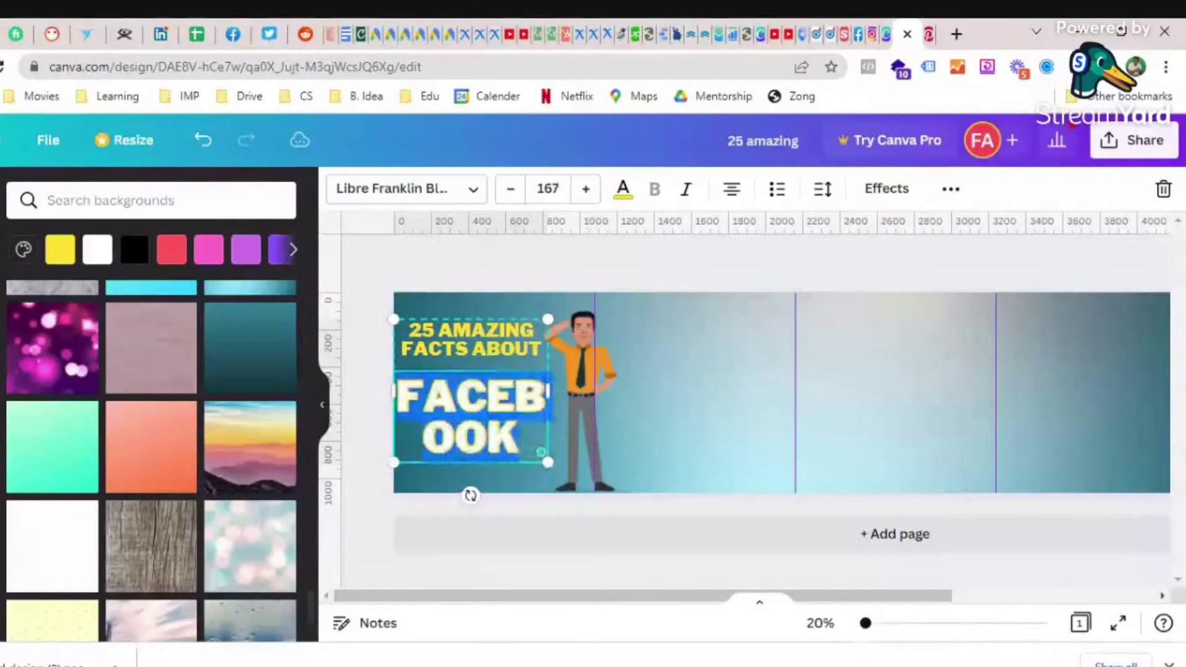
pyautogui.hotkey('ctrl', 'shift', ',')
pyautogui.hotkey('ctrl', 'shift', ',')
pyautogui.hotkey('ctrl', 'shift', ',')
pyautogui.hotkey('ctrl', 'shift', ',')
pyautogui.hotkey('ctrl', 'shift', ',')
pyautogui.hotkey('ctrl', 'shift', ',')
pyautogui.hotkey('ctrl', 'shift', ',')
pyautogui.hotkey('ctrl', 'shift', ',')
pyautogui.hotkey('ctrl', 'shift', ',')
pyautogui.hotkey('ctrl', 'shift', ',')
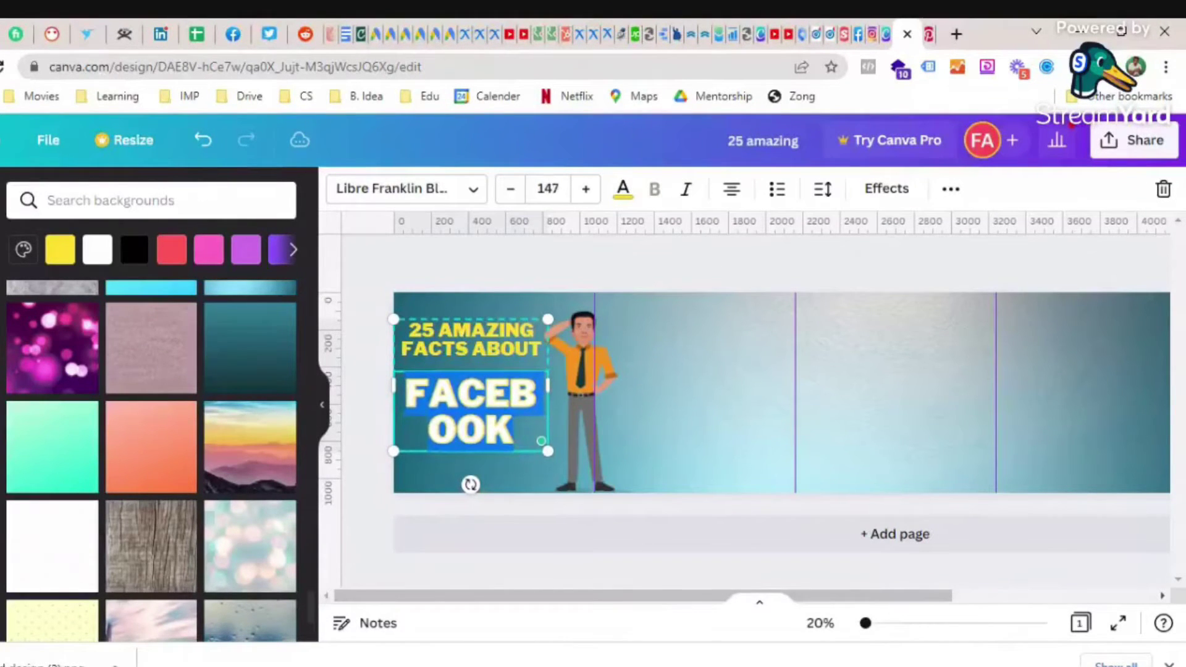
pyautogui.click(548, 189)
pyautogui.write('100')
pyautogui.press('Return')
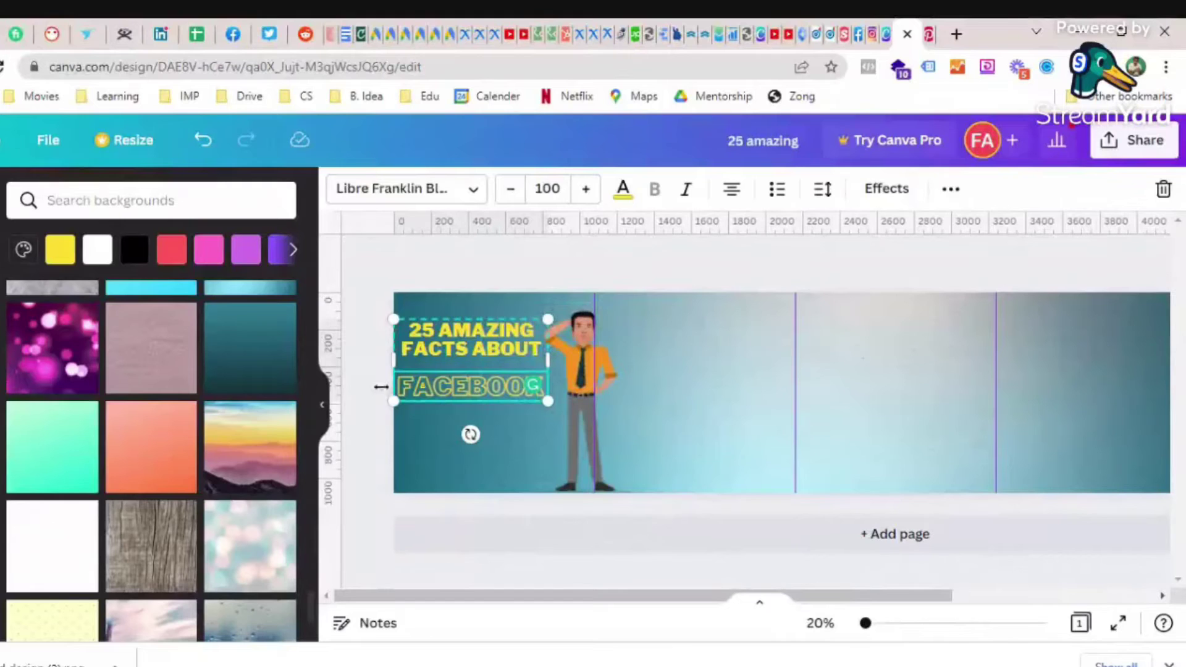
pyautogui.moveTo(360, 377); pyautogui.dragTo(477, 404)
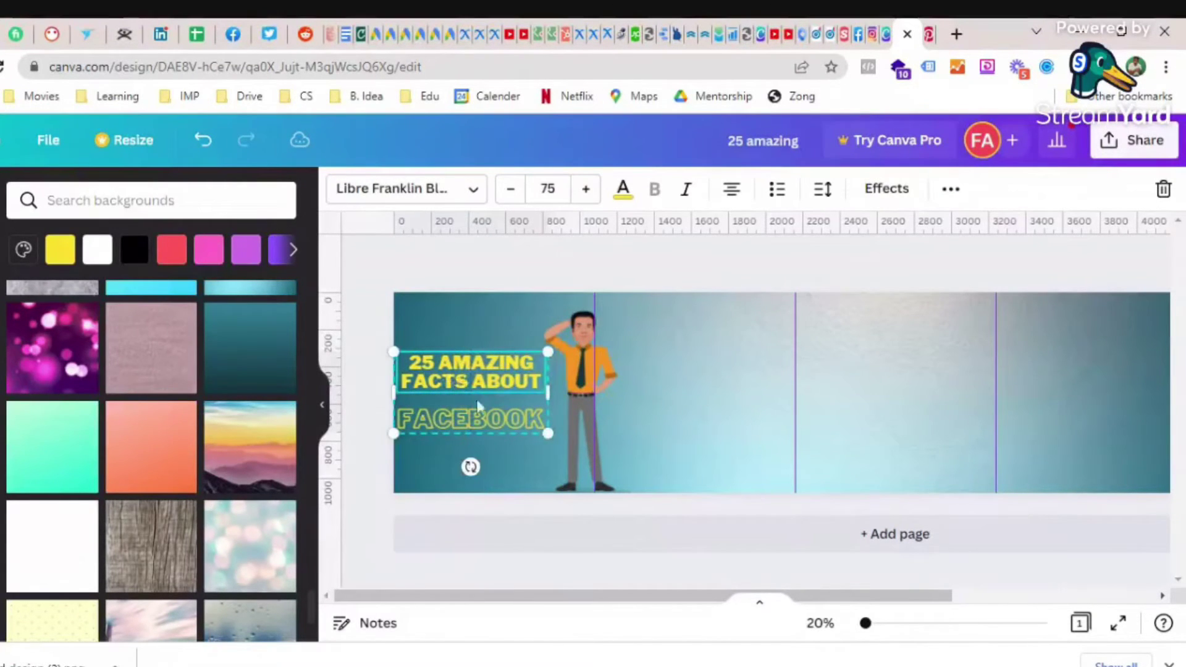
# - Ungroup the two text lines and move FACEBOOK up directly beneath 25 AMAZING FACTS ABOUT
pyautogui.click(510, 420)
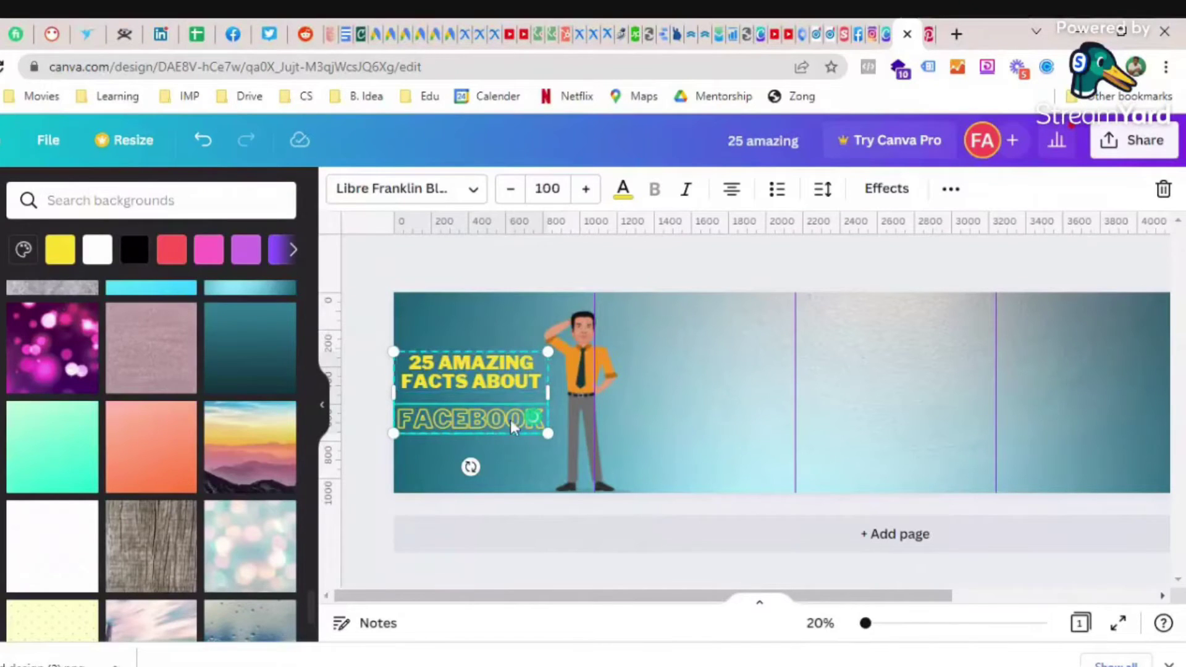
pyautogui.click(464, 384)
pyautogui.click(474, 415)
pyautogui.click(471, 394)
pyautogui.click(473, 417)
pyautogui.click(468, 384)
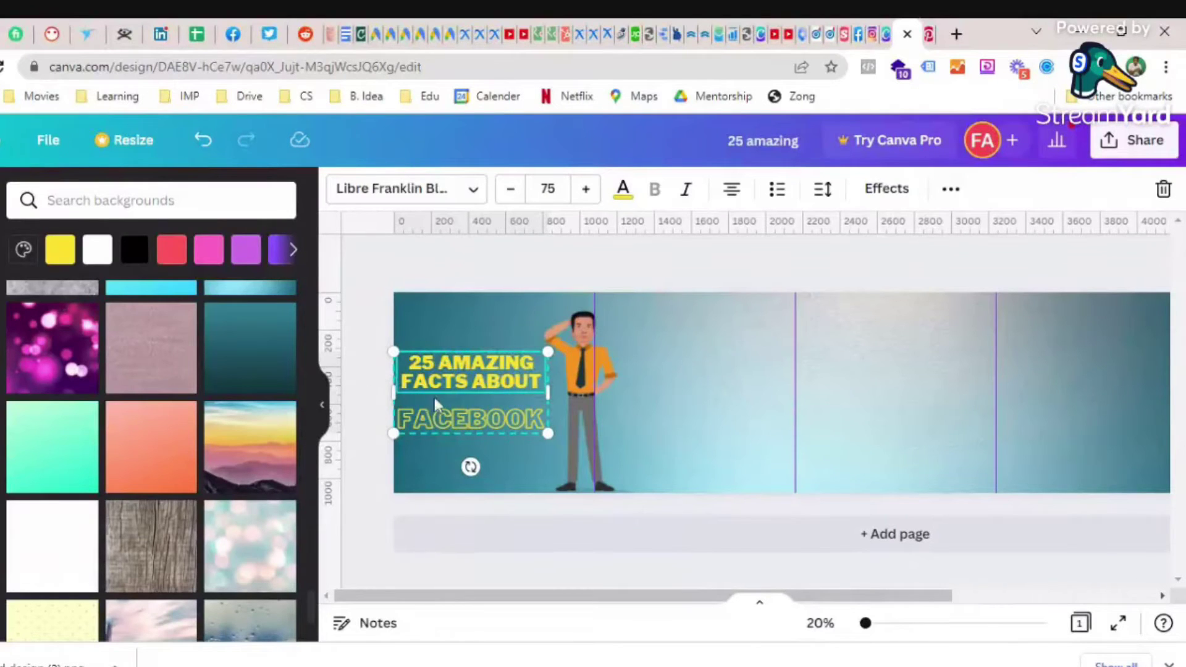
pyautogui.click(950, 190)
pyautogui.click(653, 235)
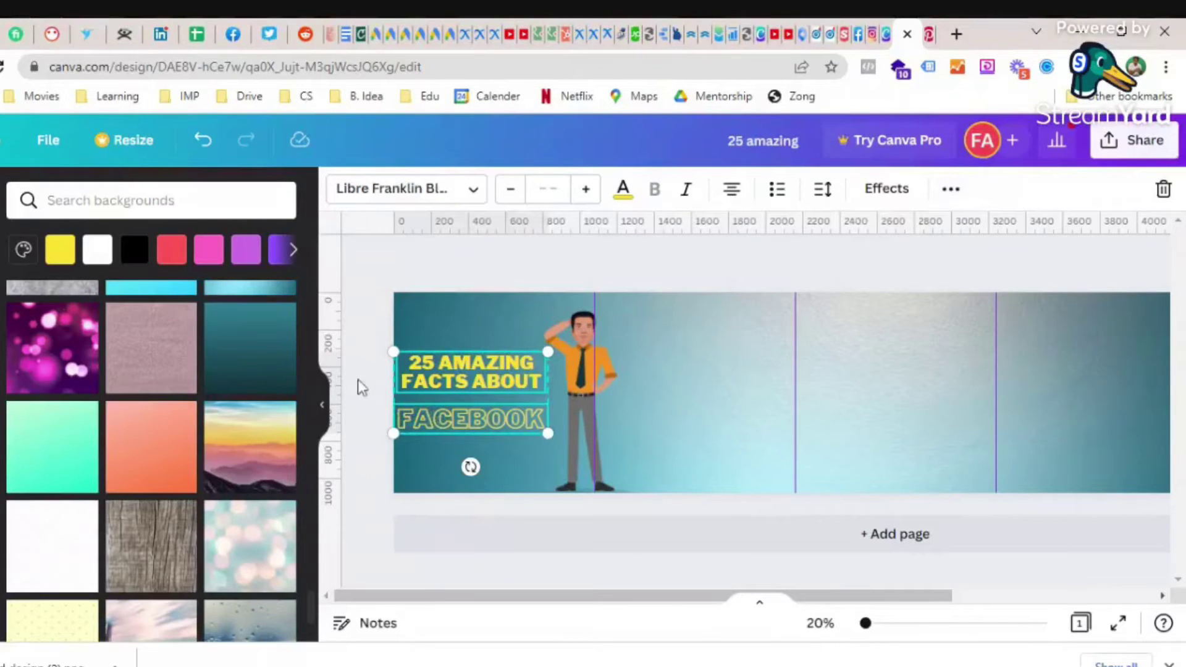
pyautogui.click(357, 388)
pyautogui.click(455, 420)
pyautogui.moveTo(455, 420); pyautogui.dragTo(457, 407)
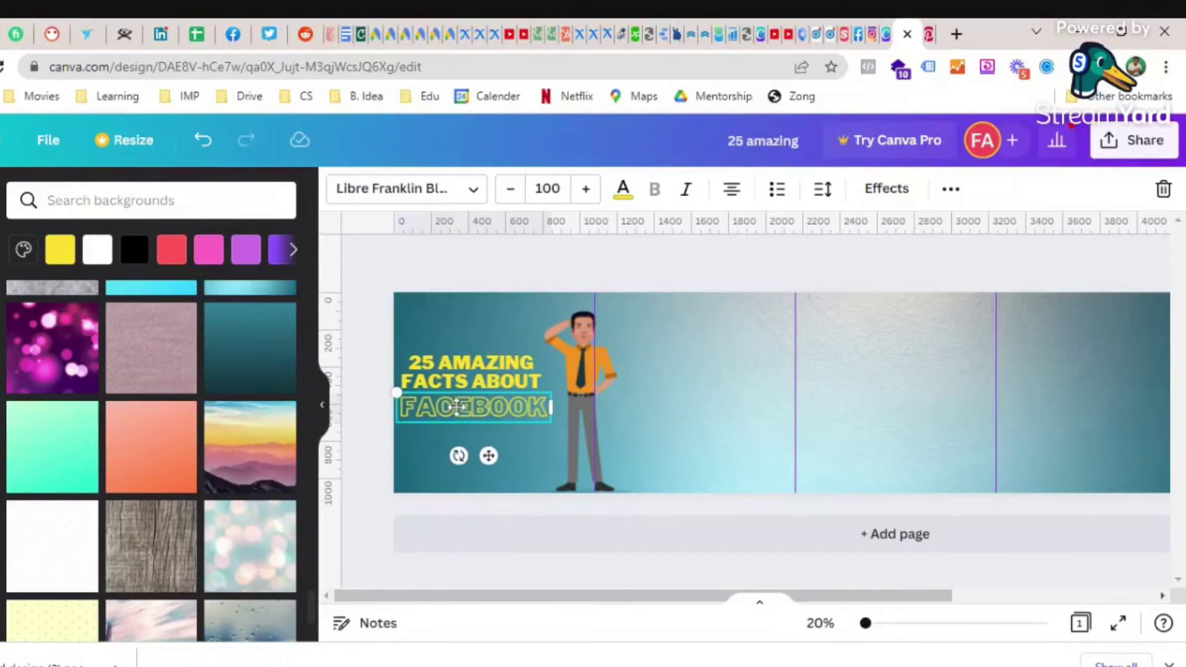
# - Group the two heading lines on the first slide and enlarge the group to font sizes of about 84 and 112
pyautogui.click(385, 369)
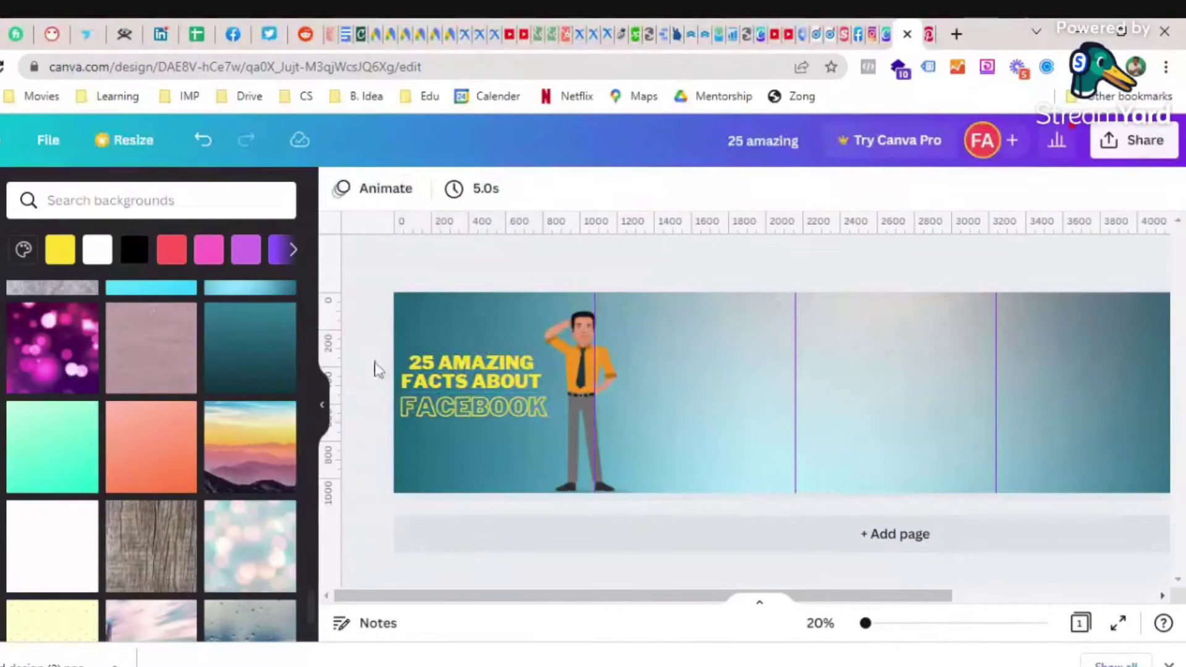
pyautogui.click(476, 419)
pyautogui.click(951, 191)
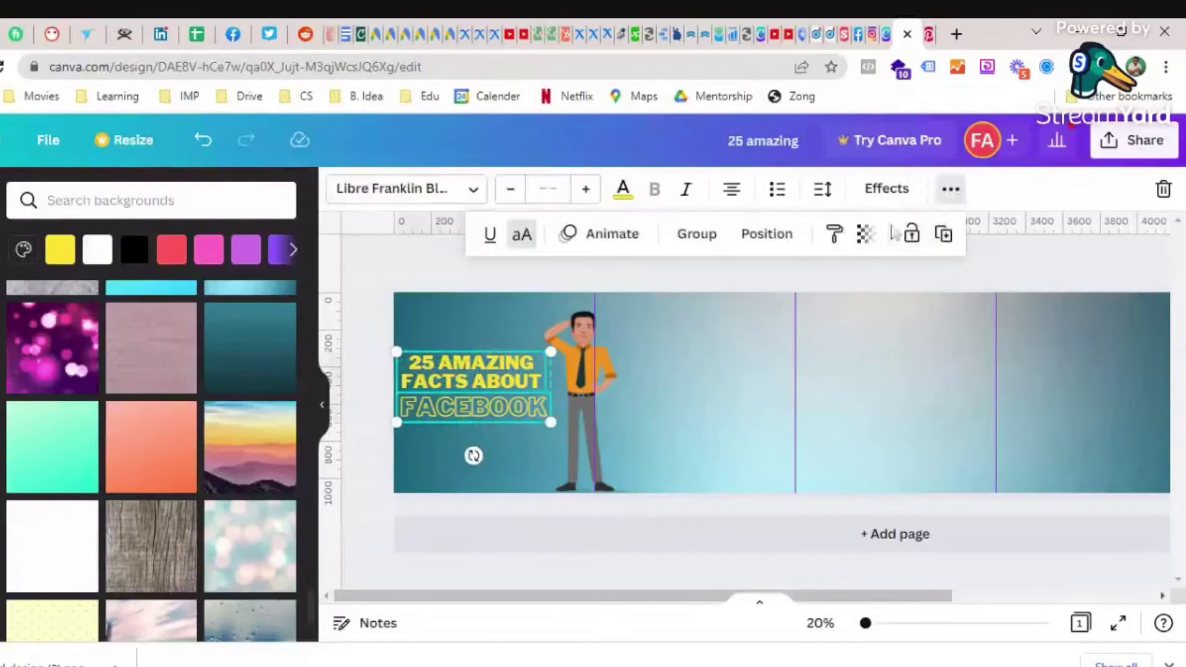
pyautogui.click(700, 234)
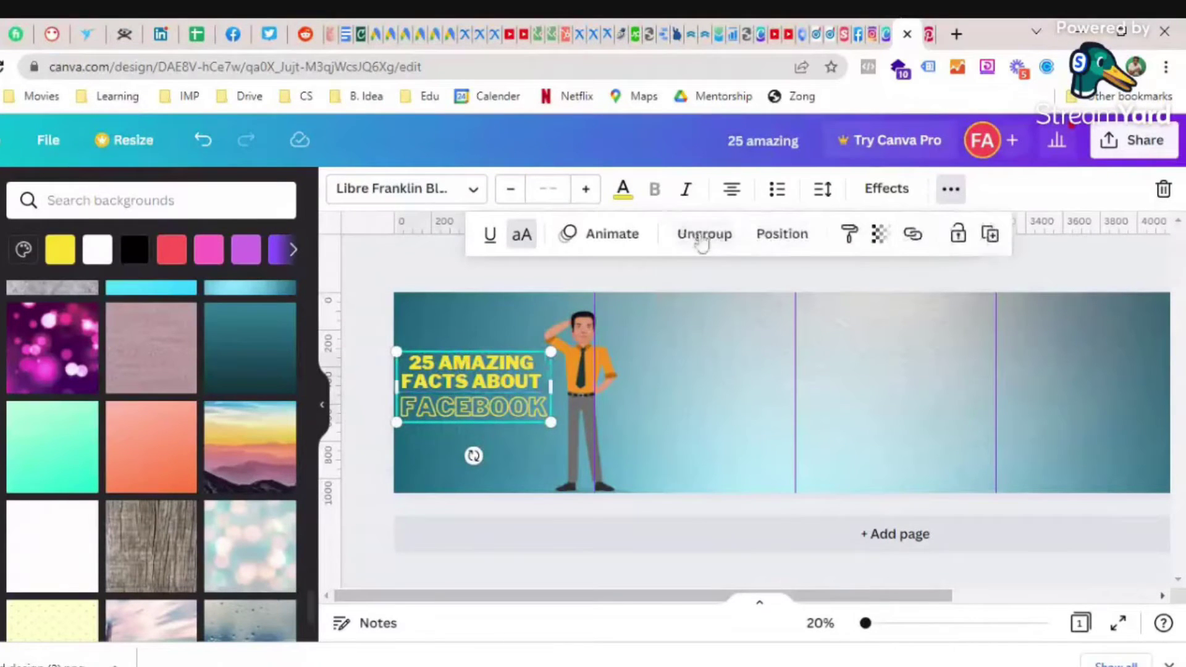
pyautogui.moveTo(491, 408); pyautogui.dragTo(485, 394)
pyautogui.moveTo(544, 420); pyautogui.dragTo(566, 433)
pyautogui.click(378, 326)
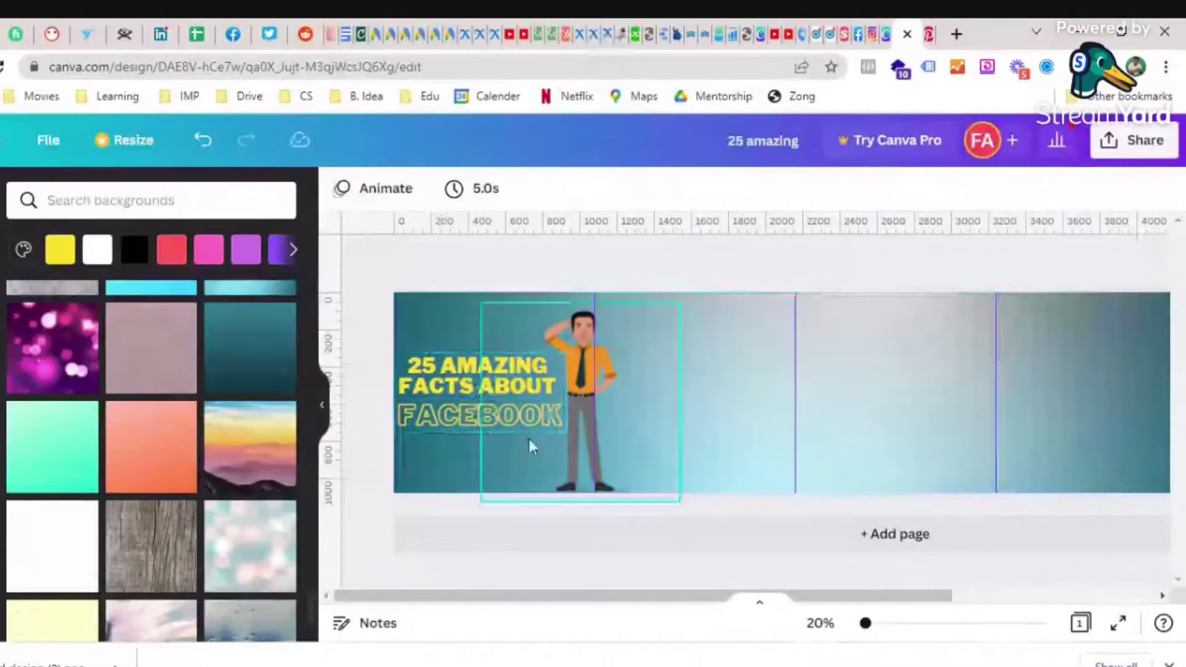
# - Copy the Pinterest pin's description from "Facebook is the #1 social network" through "know about Facebook." and return to the Canva design
pyautogui.click(929, 28)
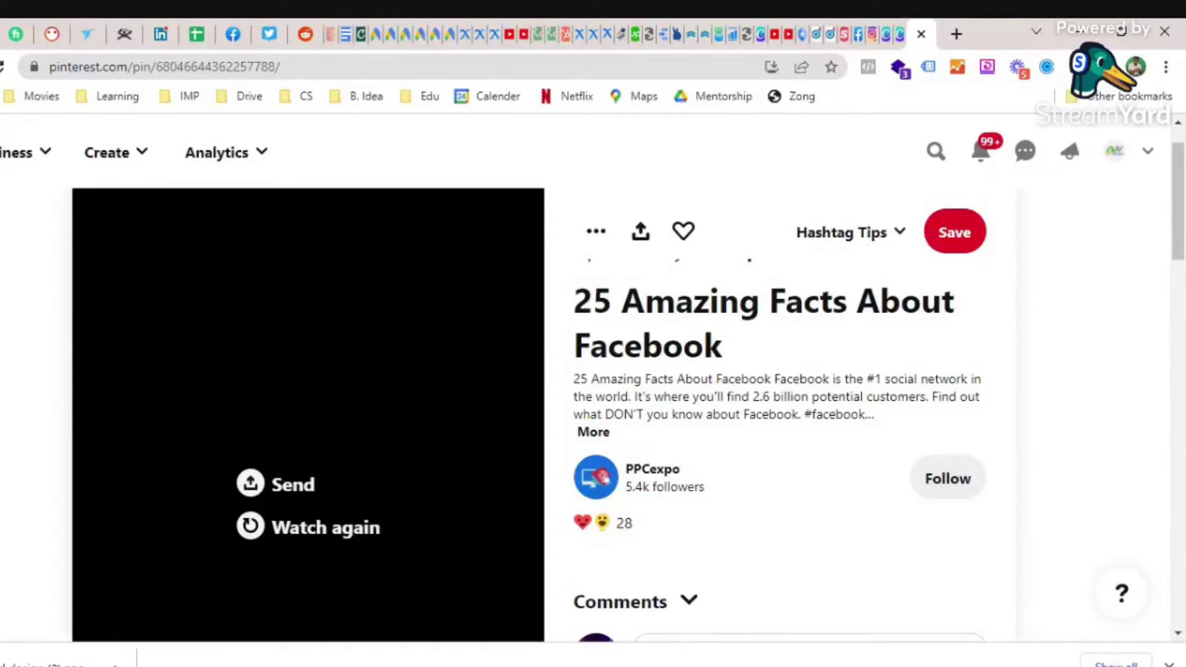
pyautogui.moveTo(775, 379); pyautogui.dragTo(800, 414)
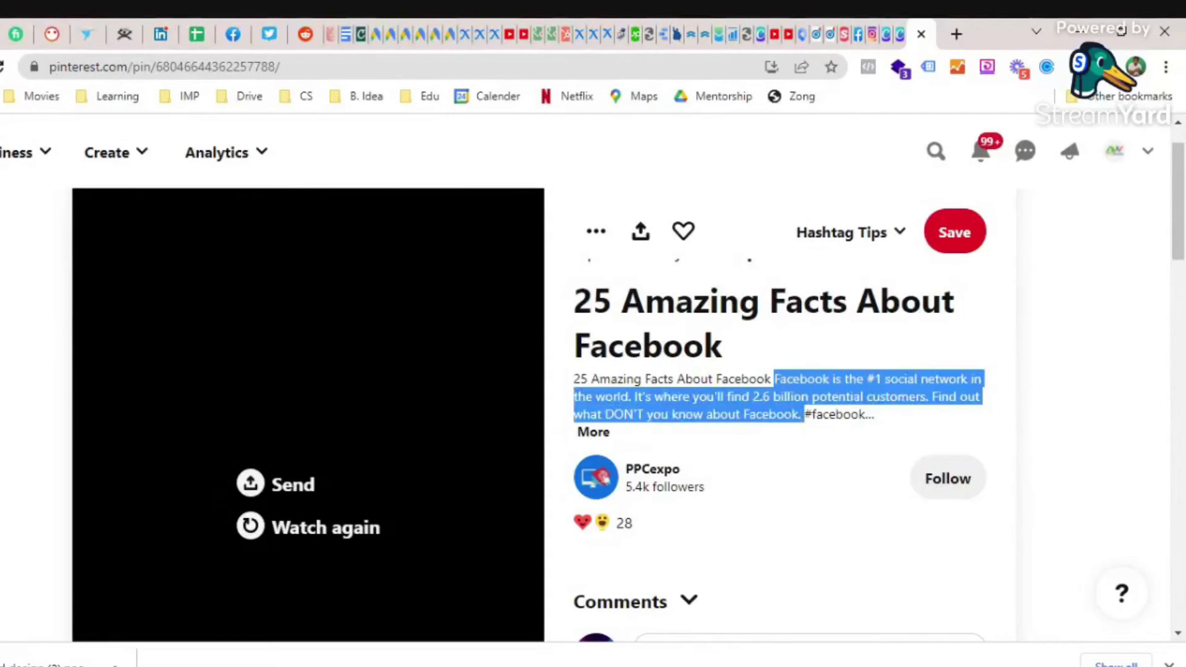
pyautogui.click(885, 34)
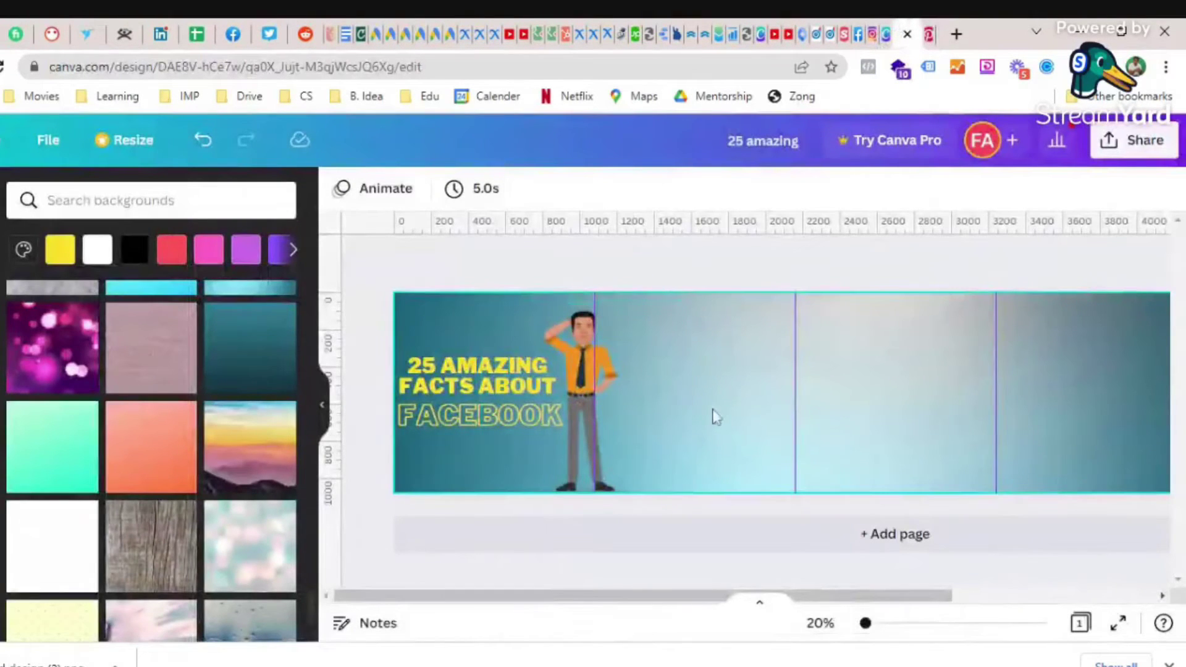
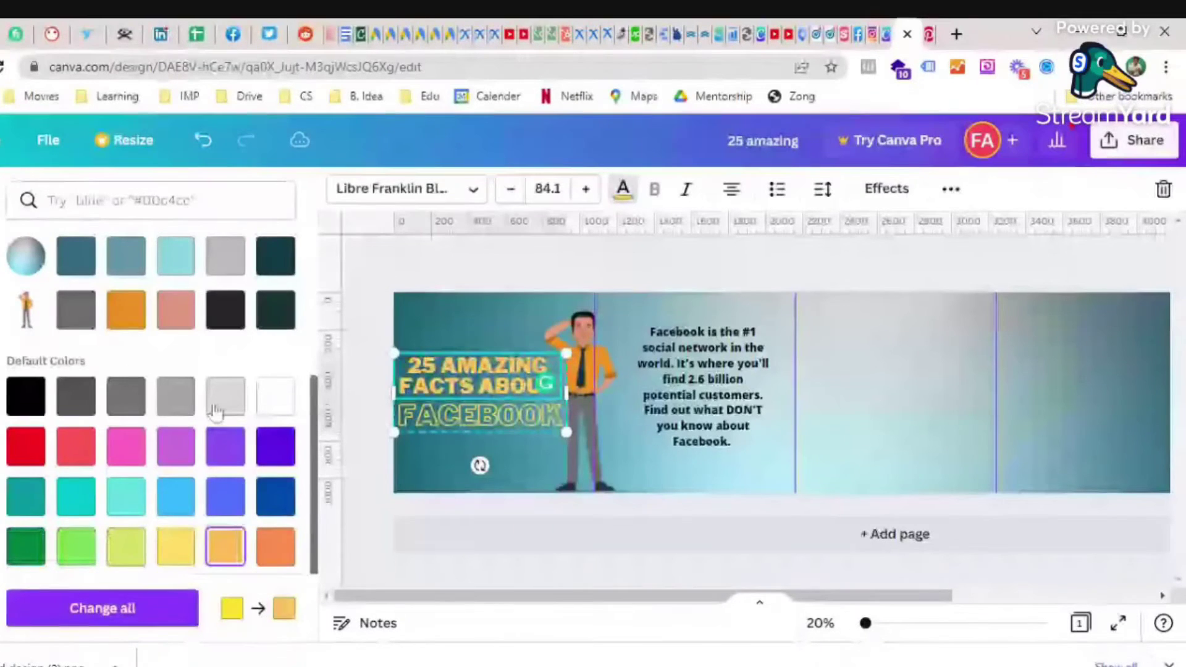
# - Recolour the 25 AMAZING FACTS ABOUT text white and the FACEBOOK text blue
pyautogui.click(241, 321)
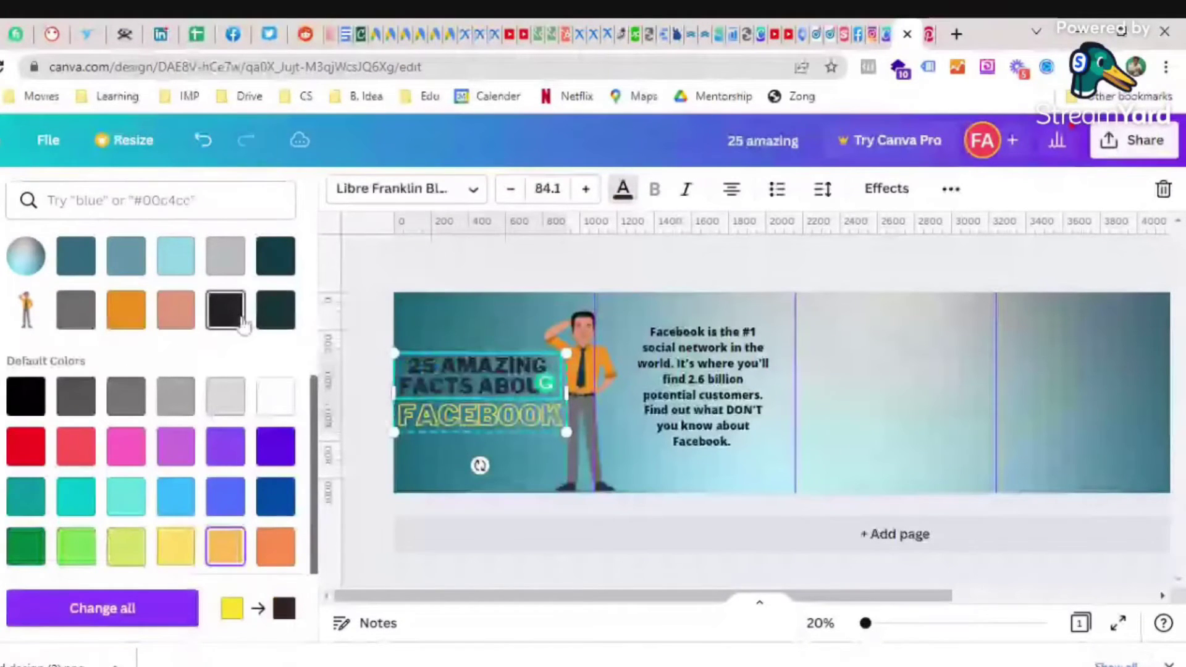
pyautogui.click(290, 406)
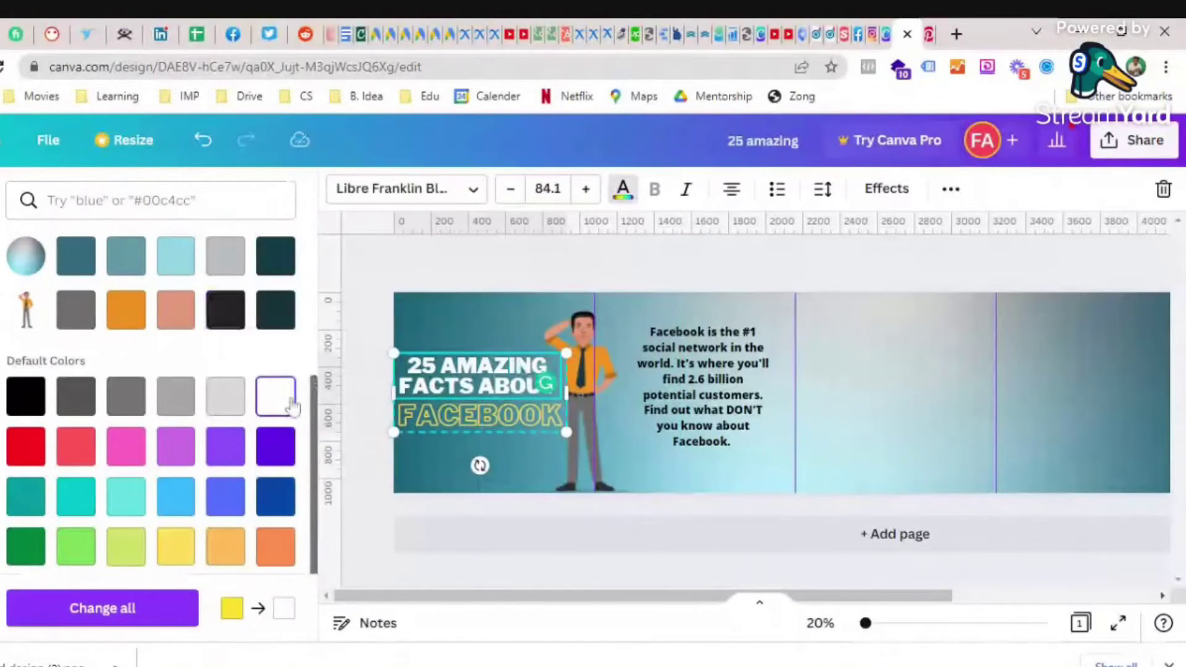
pyautogui.click(479, 421)
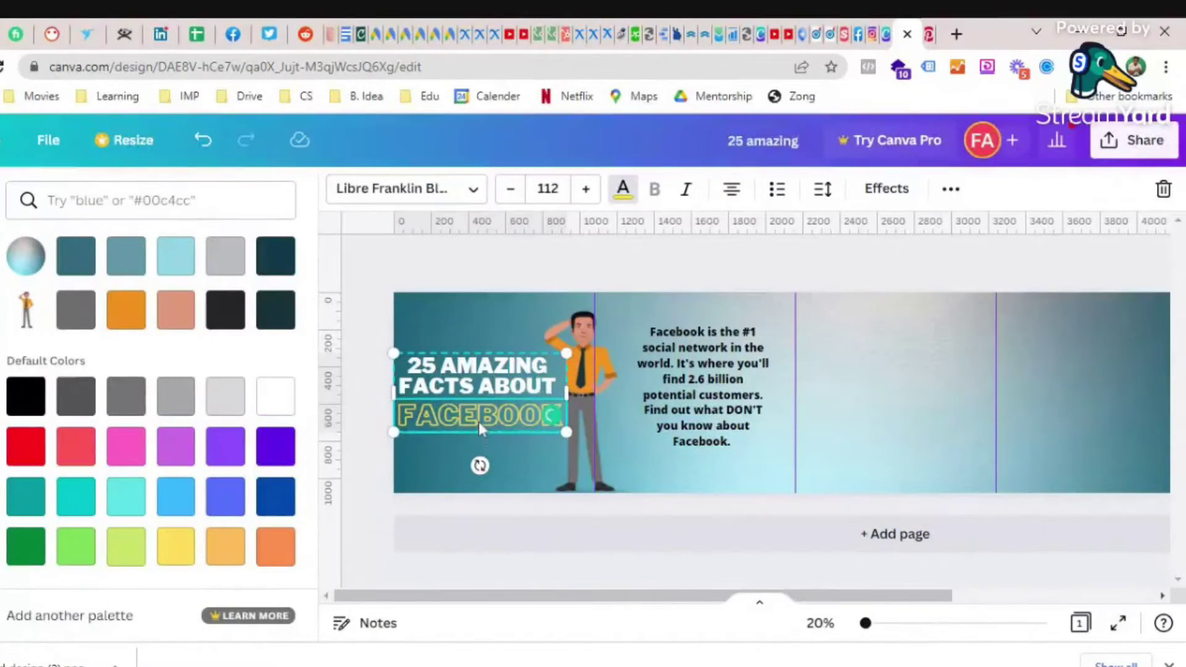
pyautogui.click(223, 502)
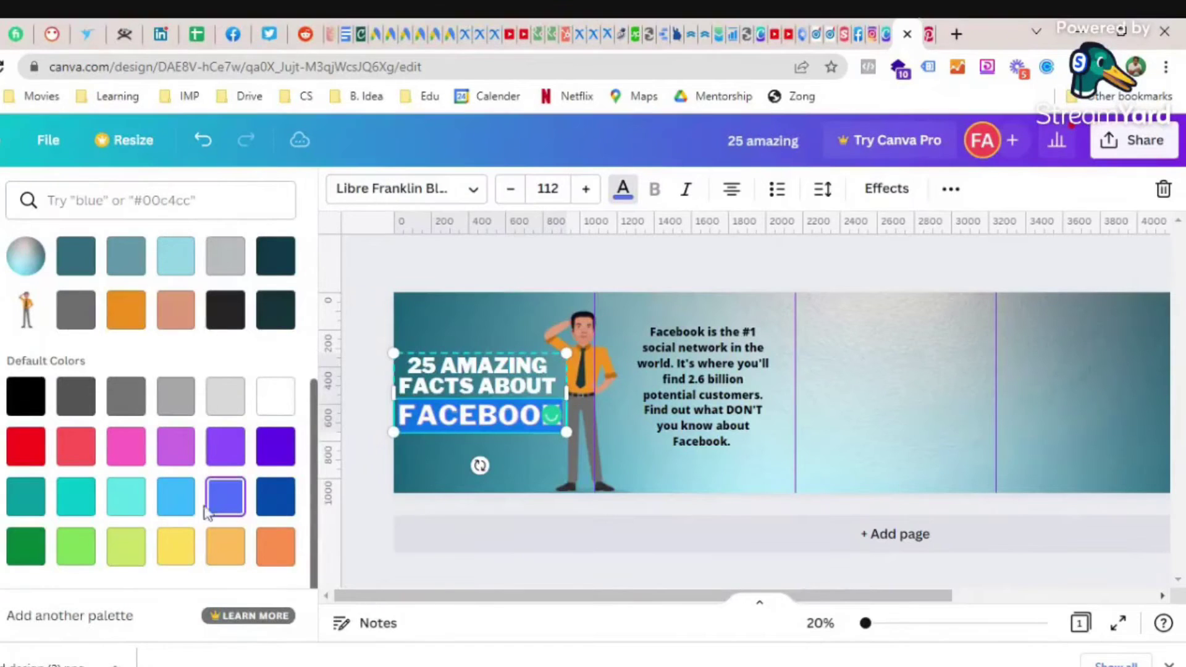
pyautogui.press('Escape')
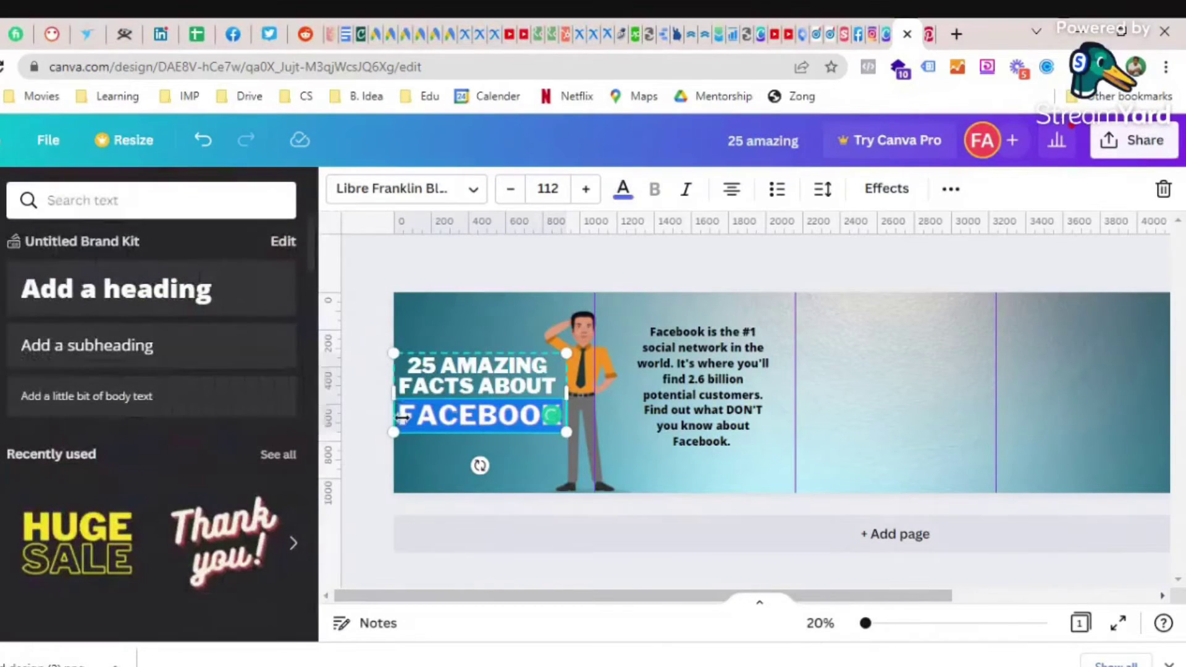
pyautogui.click(373, 465)
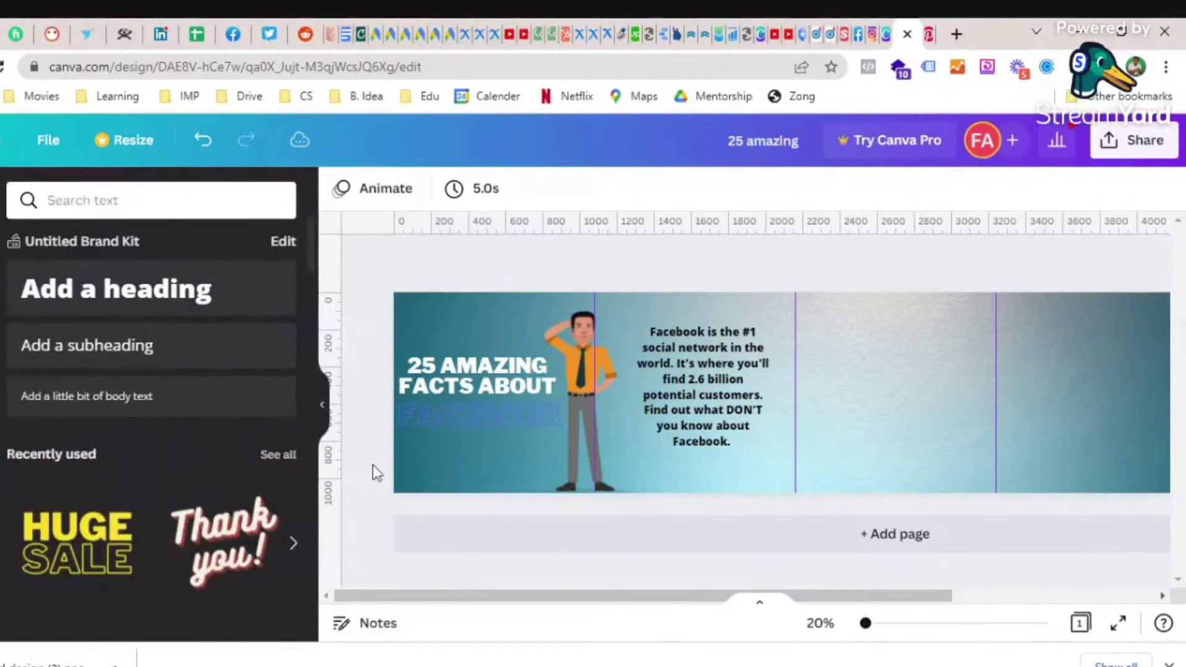
# - Remove the FACEBOOK text and place the uploaded facebook logo beneath 25 AMAZING FACTS ABOUT, scaled to the heading group's width
pyautogui.click(483, 416)
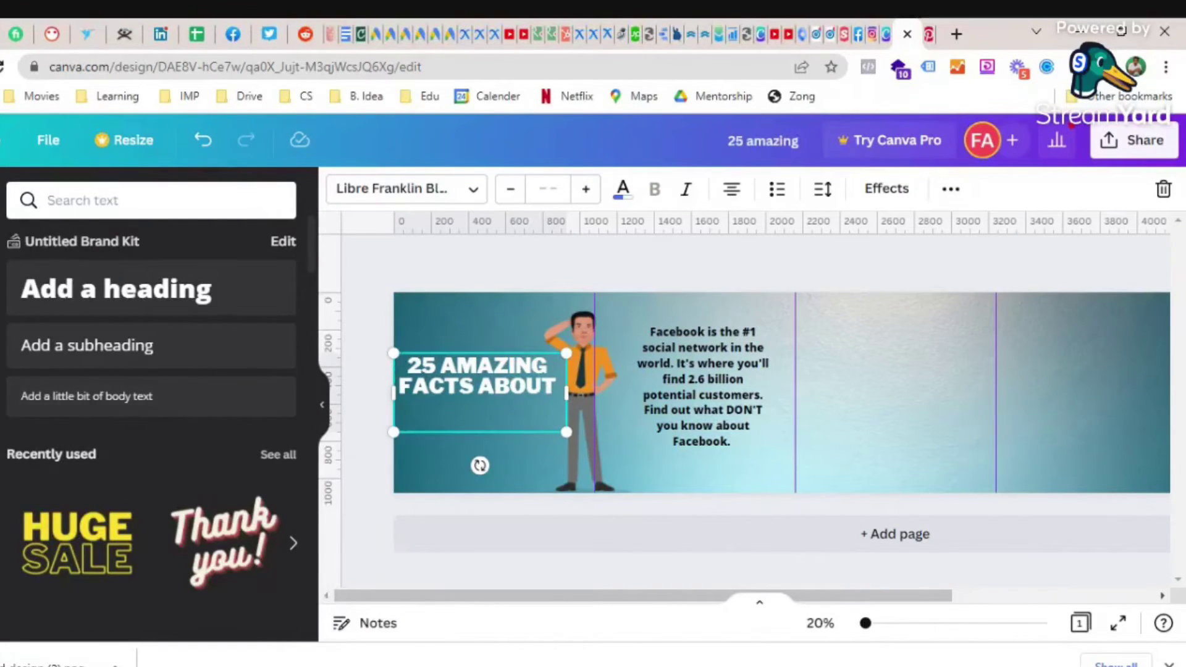
pyautogui.scroll(-10, 210, 456)
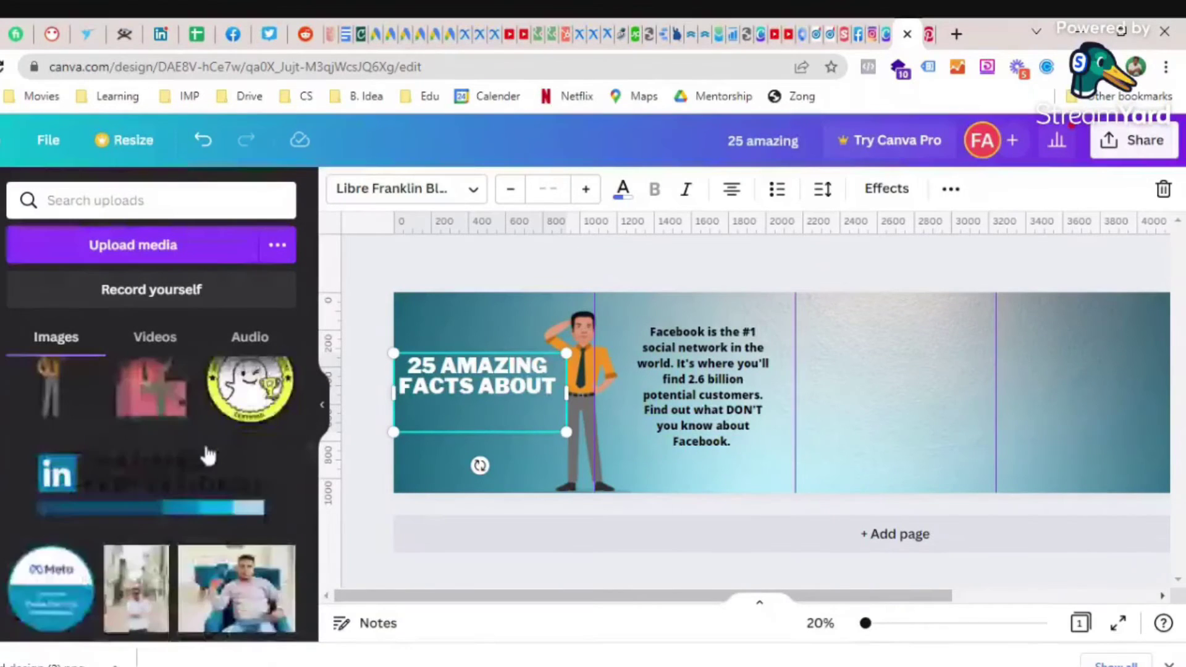
pyautogui.scroll(1, 209, 456)
pyautogui.moveTo(158, 544); pyautogui.dragTo(610, 427)
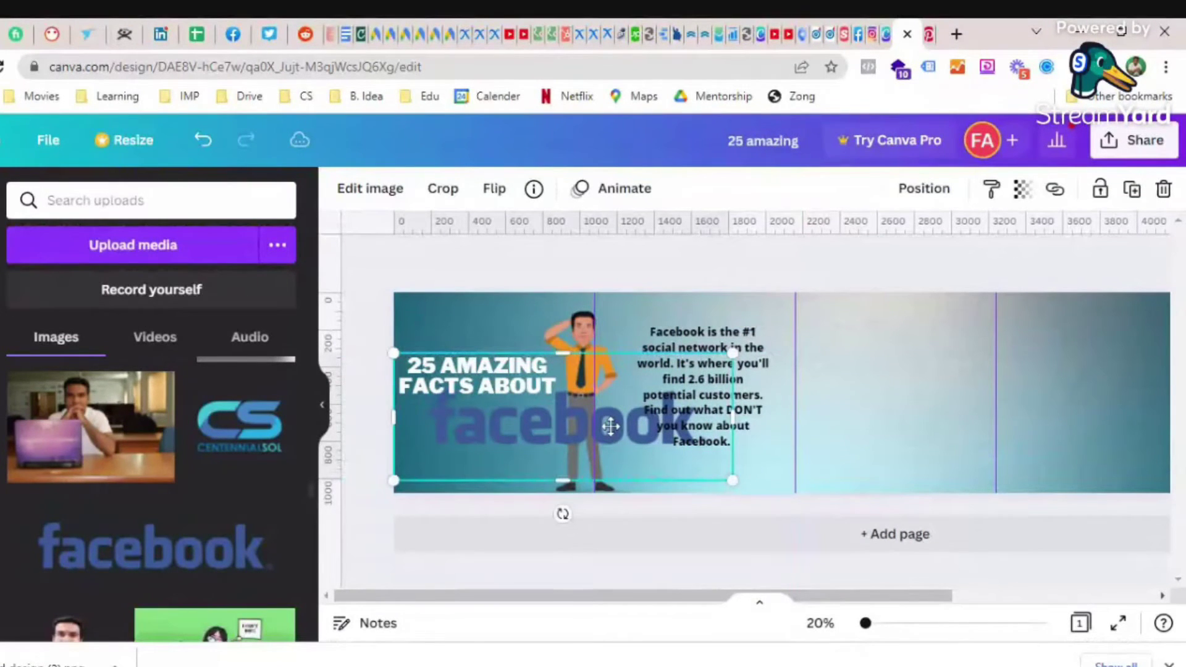
pyautogui.moveTo(732, 480); pyautogui.dragTo(565, 440)
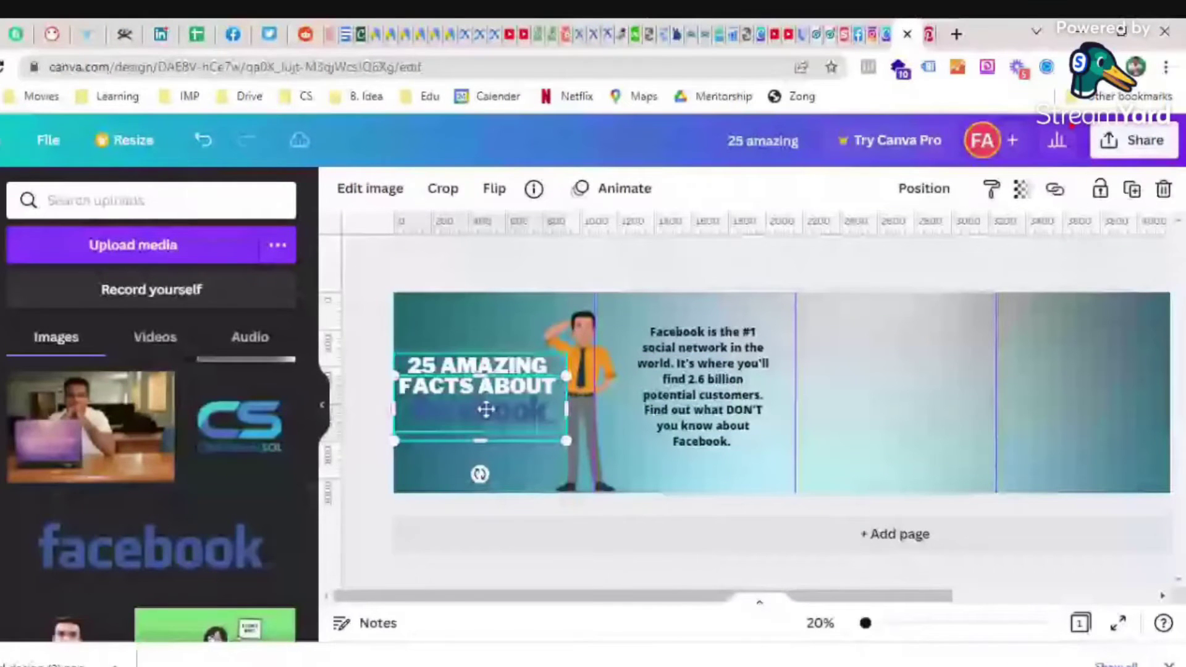
pyautogui.click(448, 442)
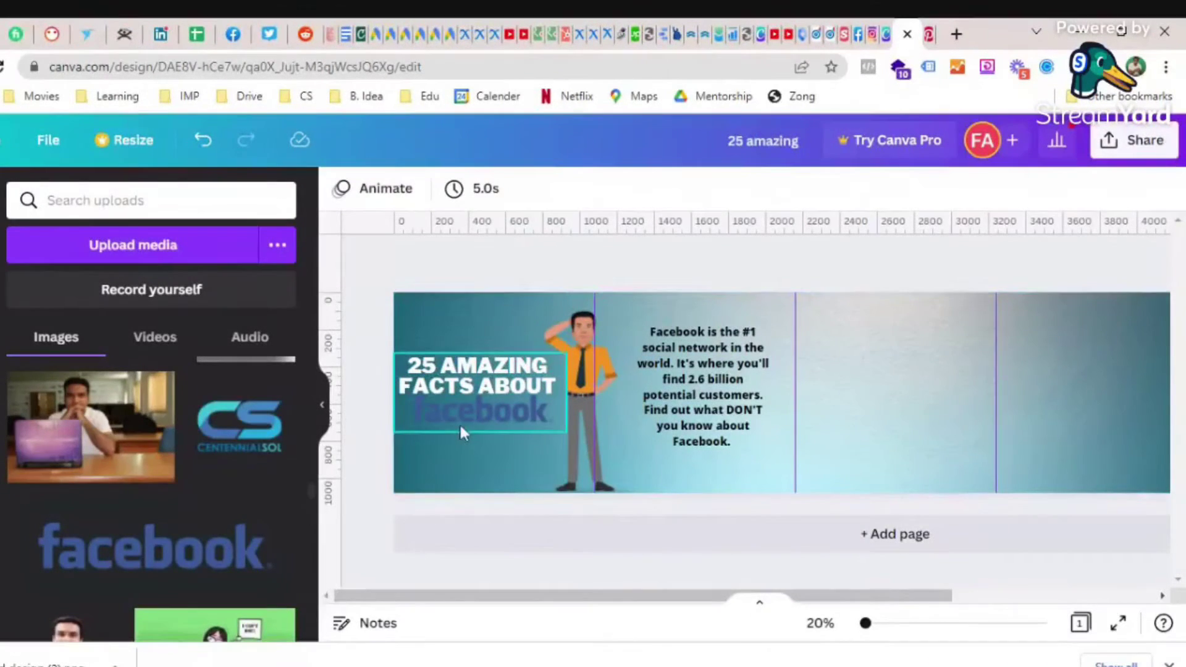
pyautogui.moveTo(477, 435); pyautogui.dragTo(477, 448)
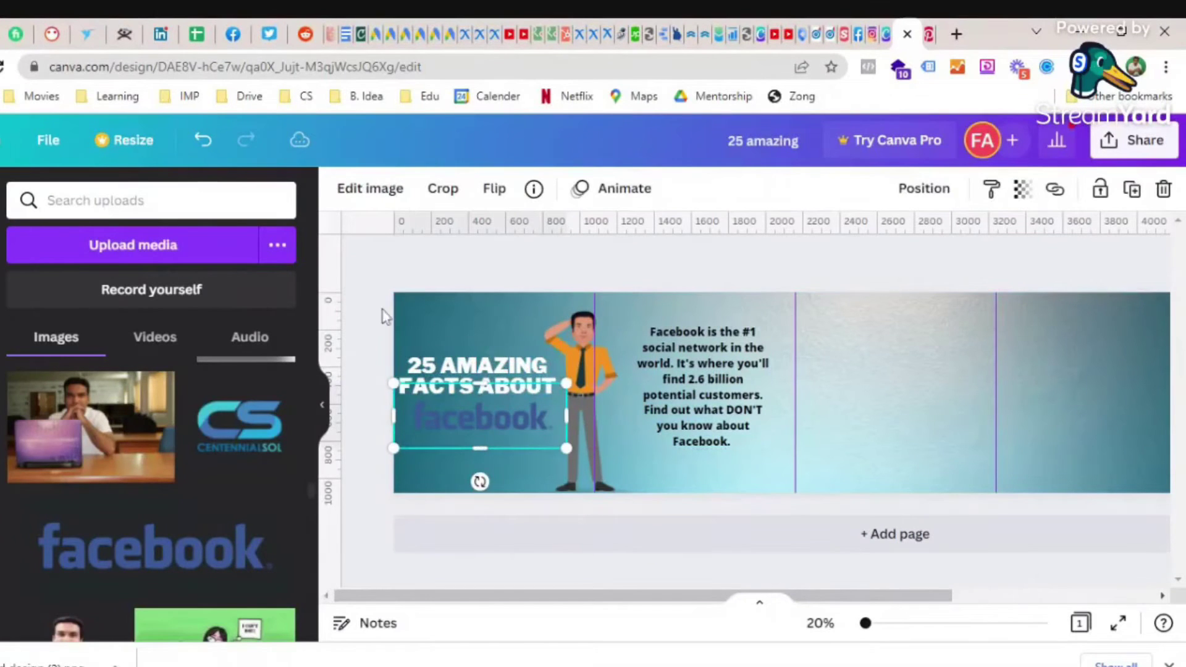
pyautogui.click(375, 317)
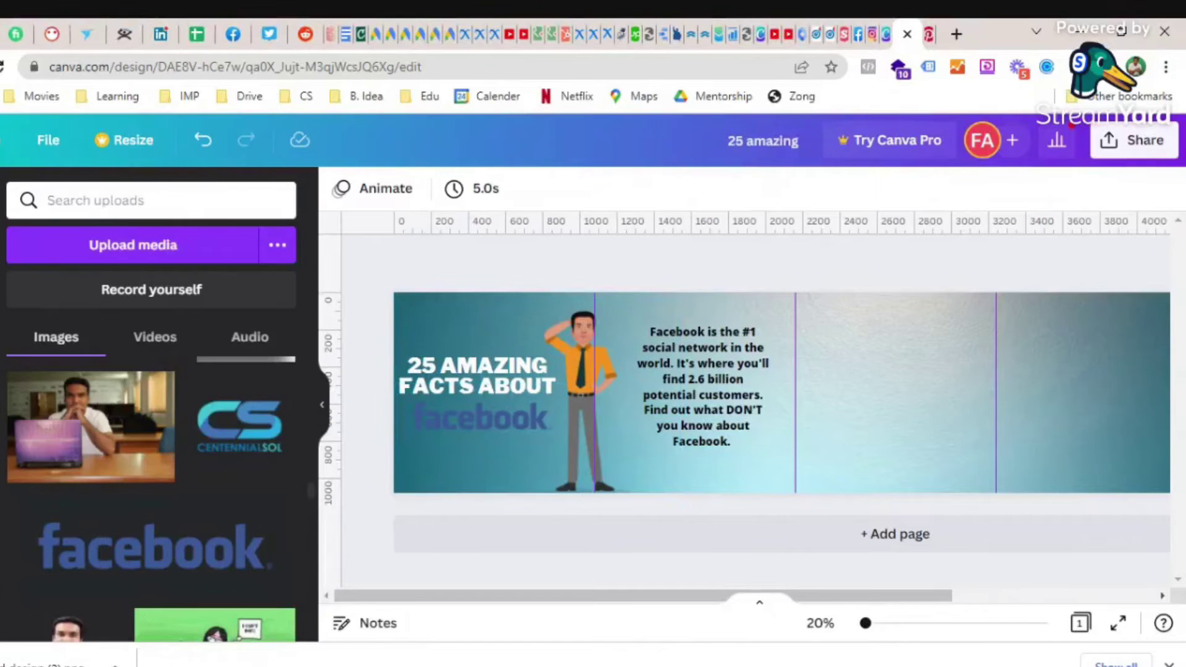
# - Try the pale yellow dotted background and the black background with fire sparks on the carousel
pyautogui.scroll(-3, 153, 484)
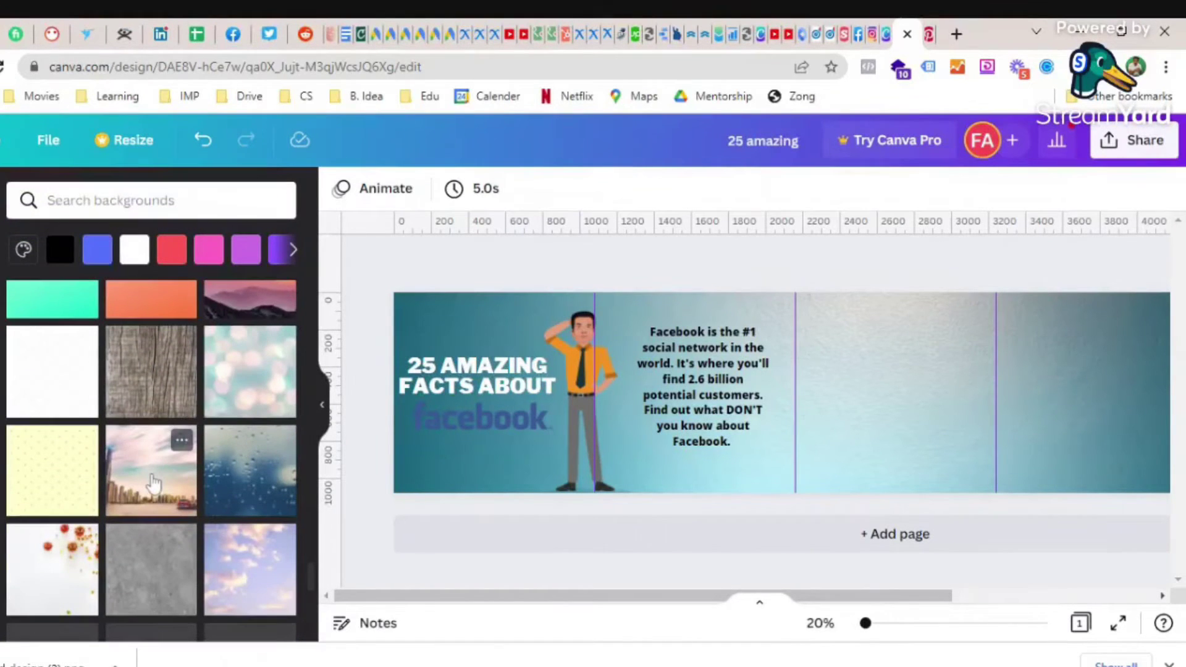
pyautogui.scroll(-3, 153, 484)
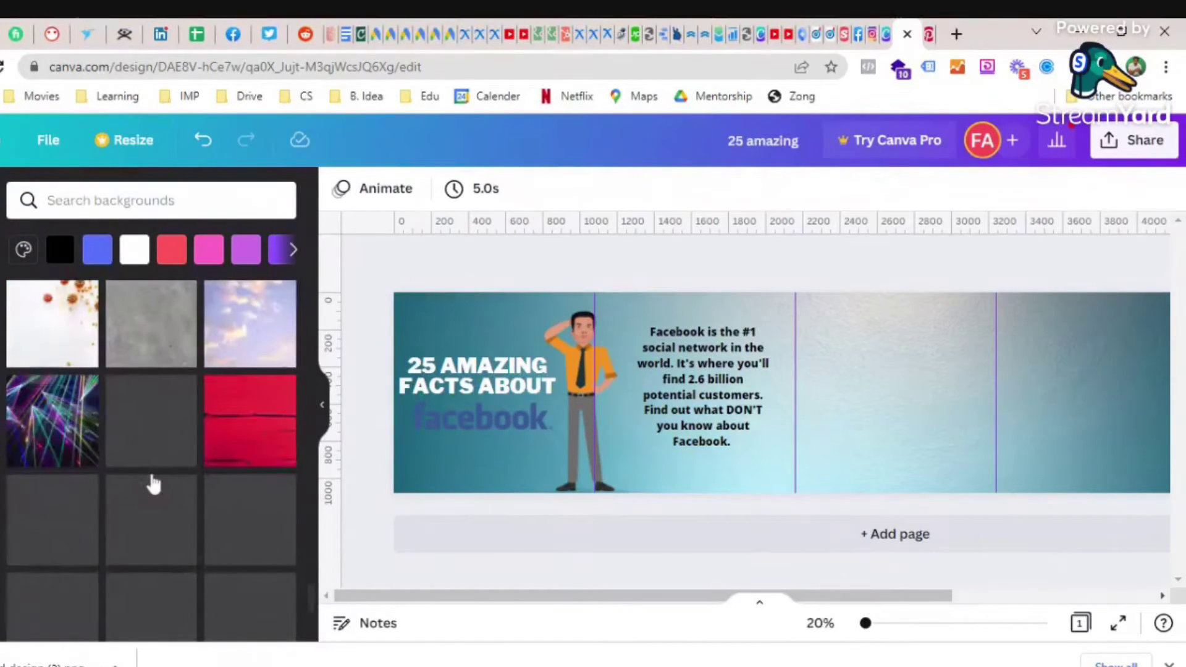
pyautogui.scroll(1, 152, 482)
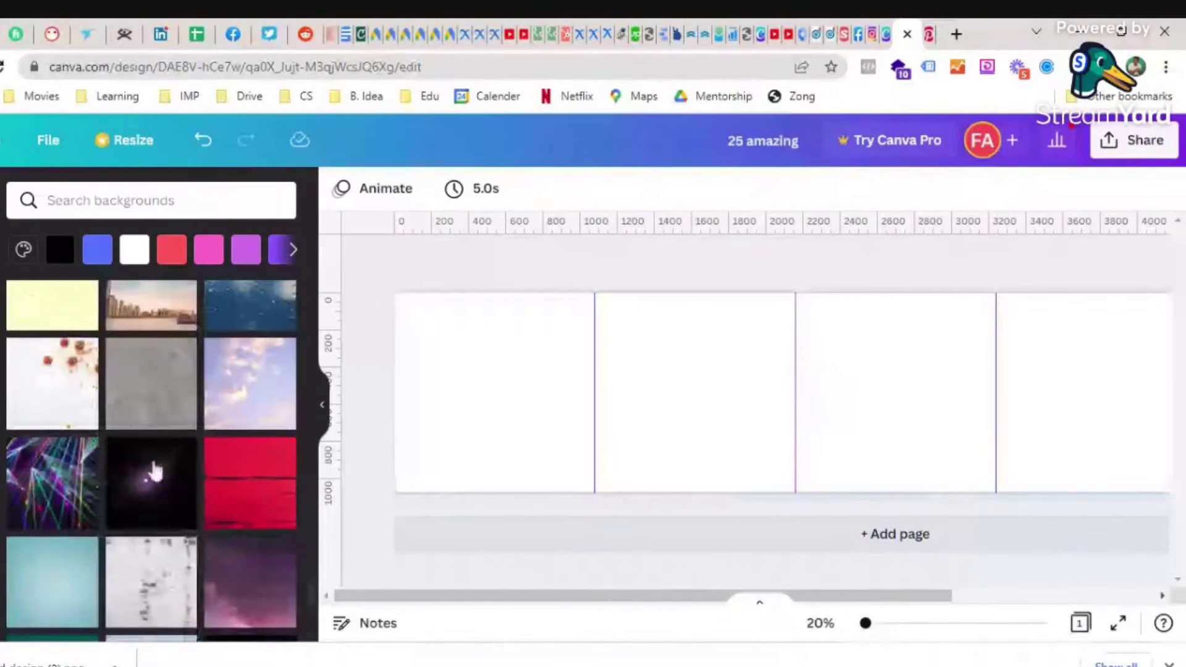
pyautogui.scroll(-3, 153, 513)
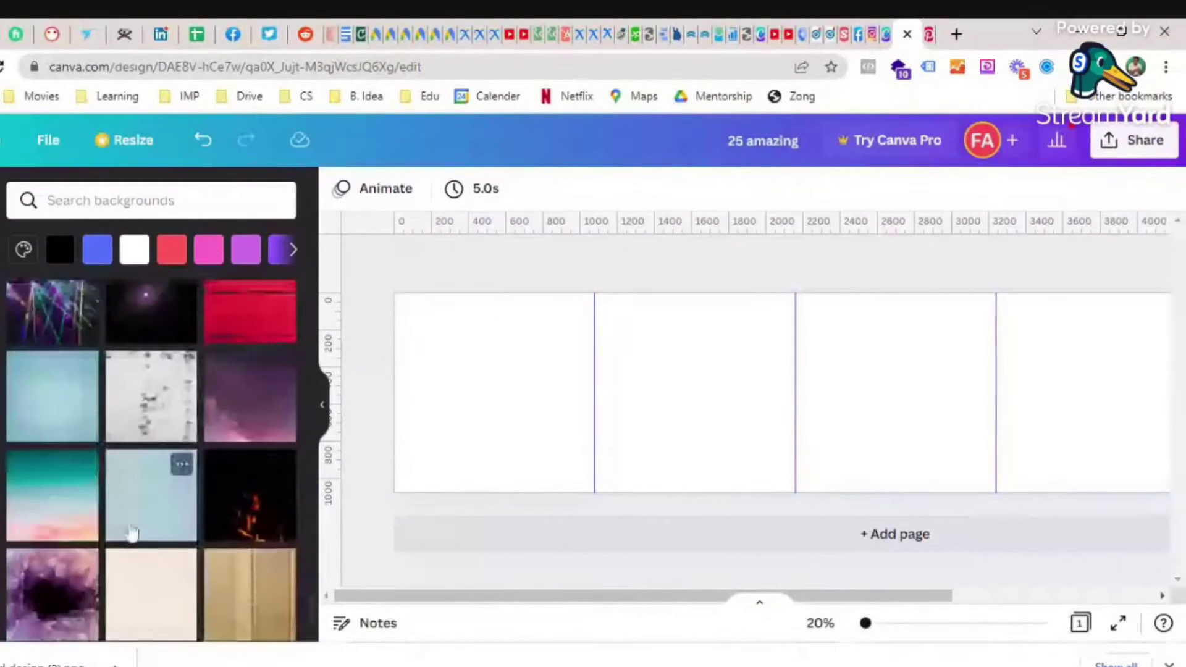
pyautogui.scroll(-2, 131, 531)
pyautogui.scroll(-2, 132, 532)
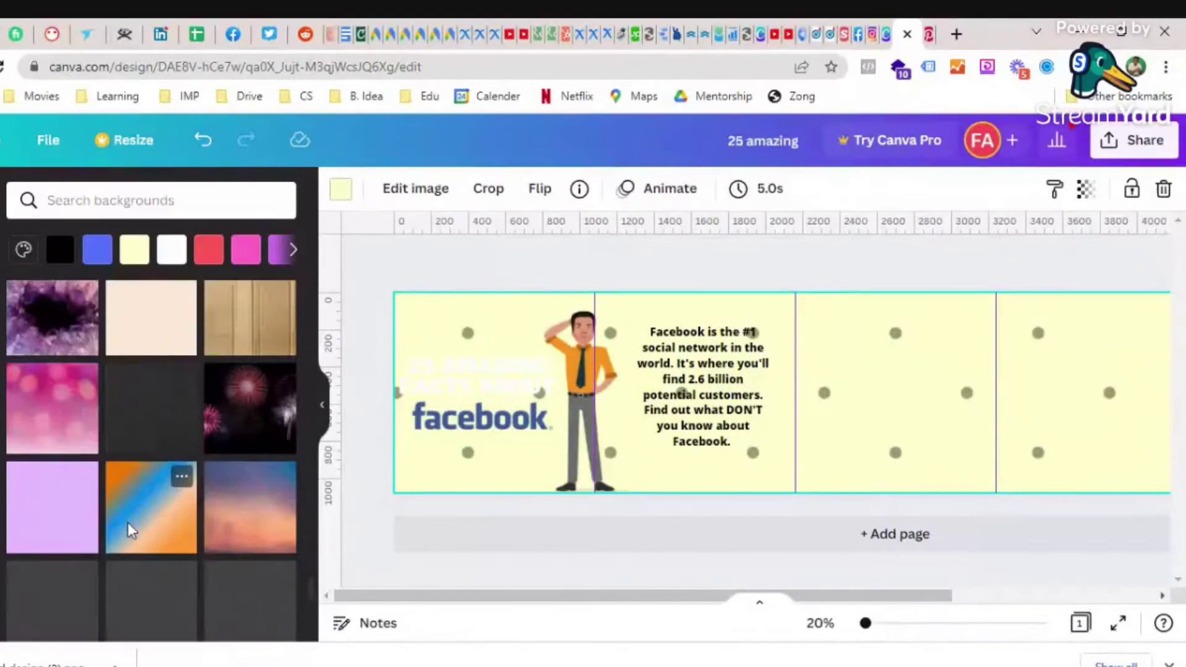
pyautogui.scroll(-2, 132, 531)
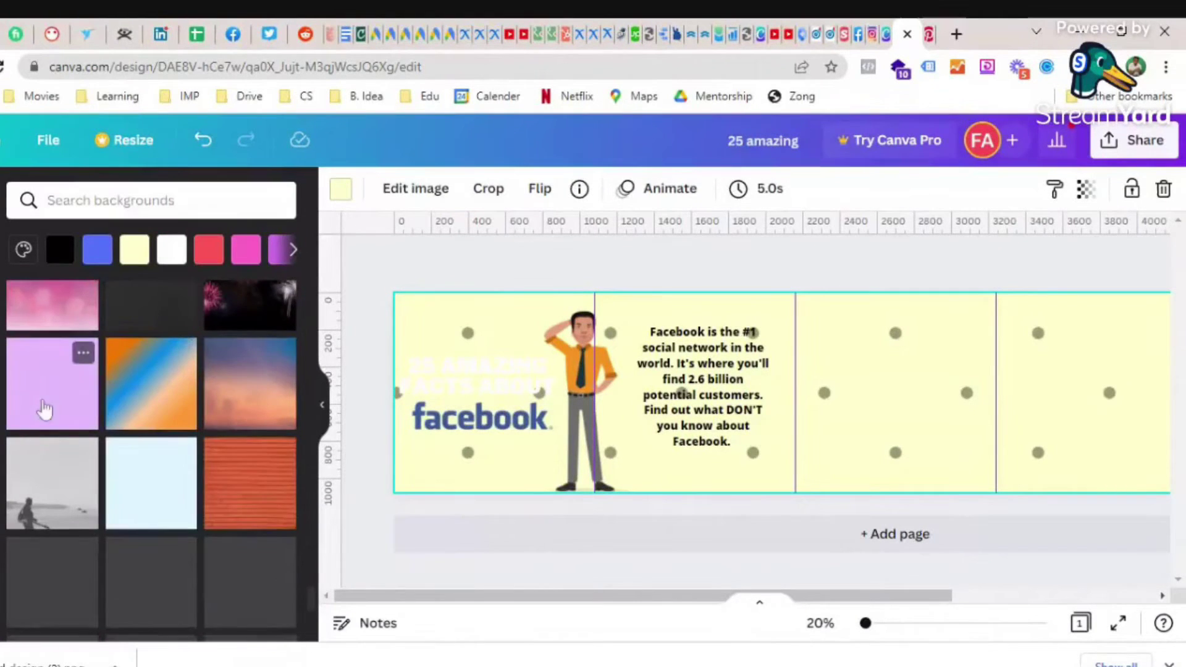
pyautogui.scroll(-1, 132, 525)
pyautogui.scroll(5, 241, 494)
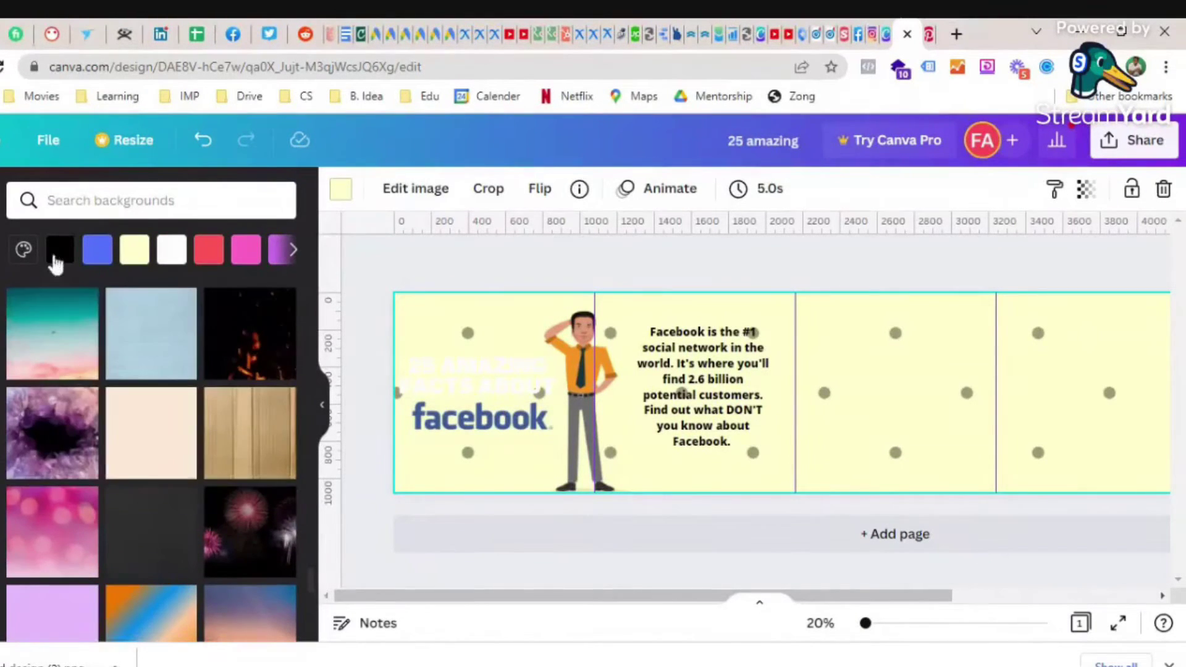
pyautogui.click(248, 357)
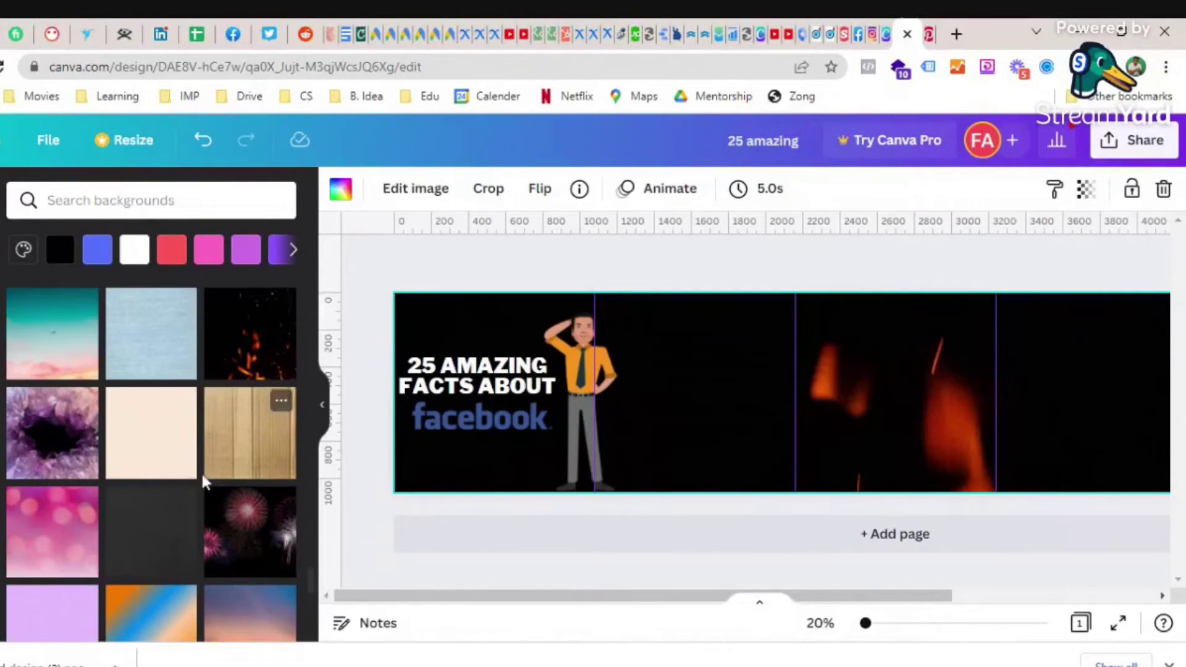
# - Try the grey speckled texture and the grey brick wall as the carousel background
pyautogui.scroll(1, 200, 483)
pyautogui.scroll(-5, 201, 484)
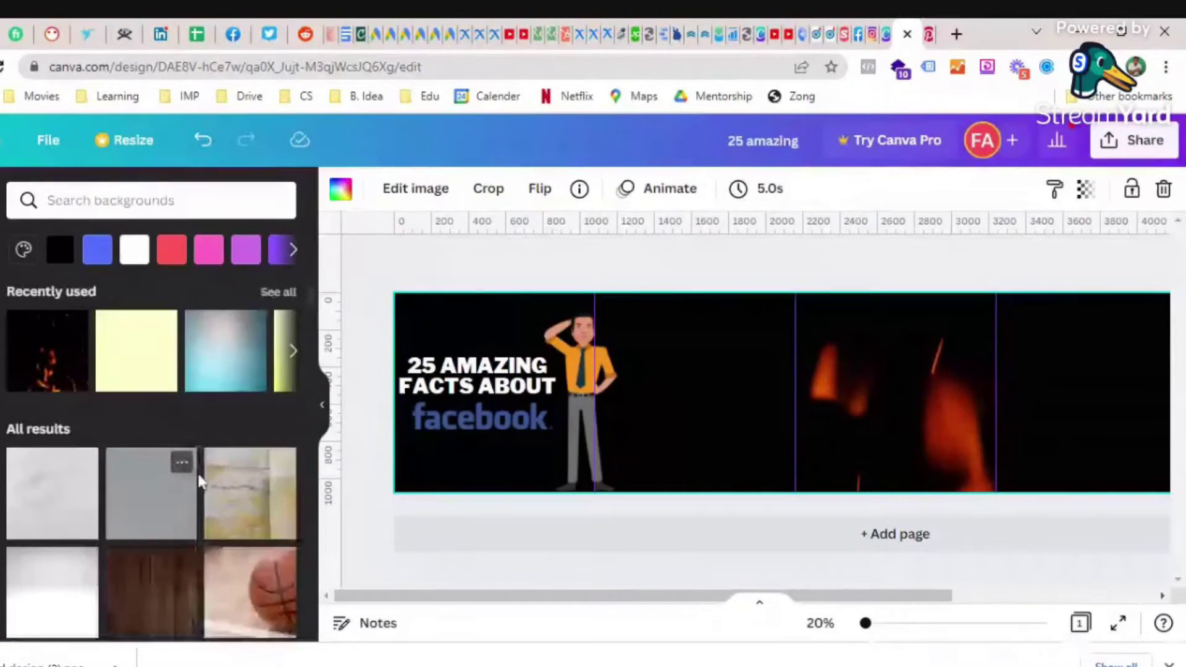
pyautogui.scroll(-2, 167, 506)
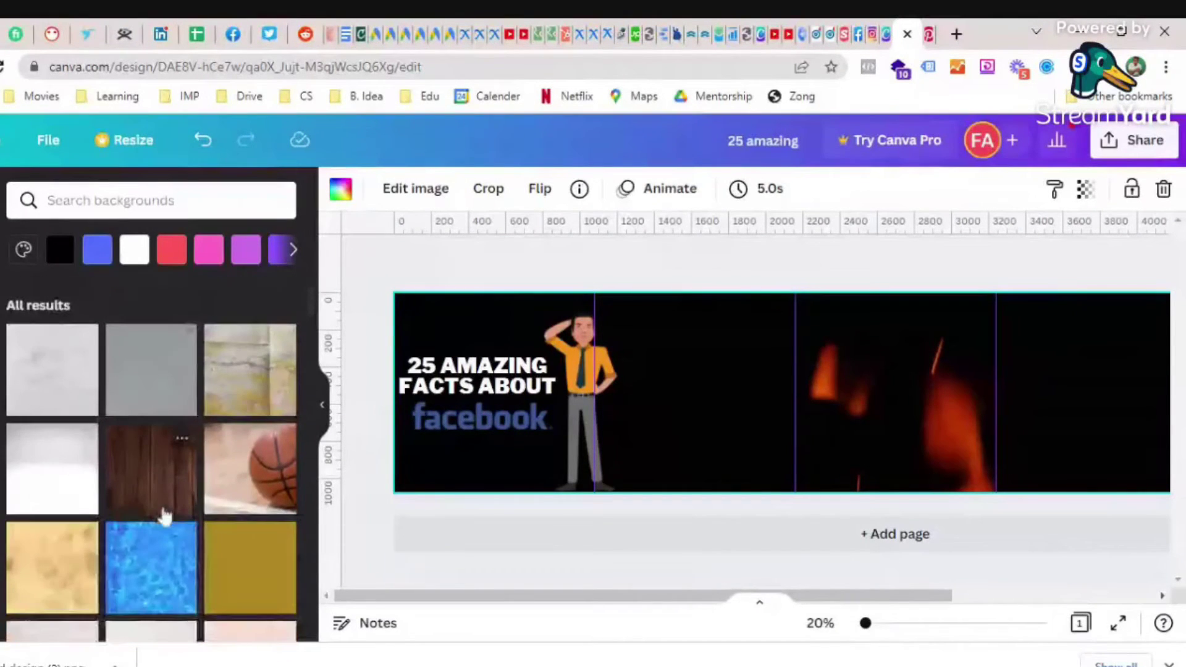
pyautogui.click(156, 412)
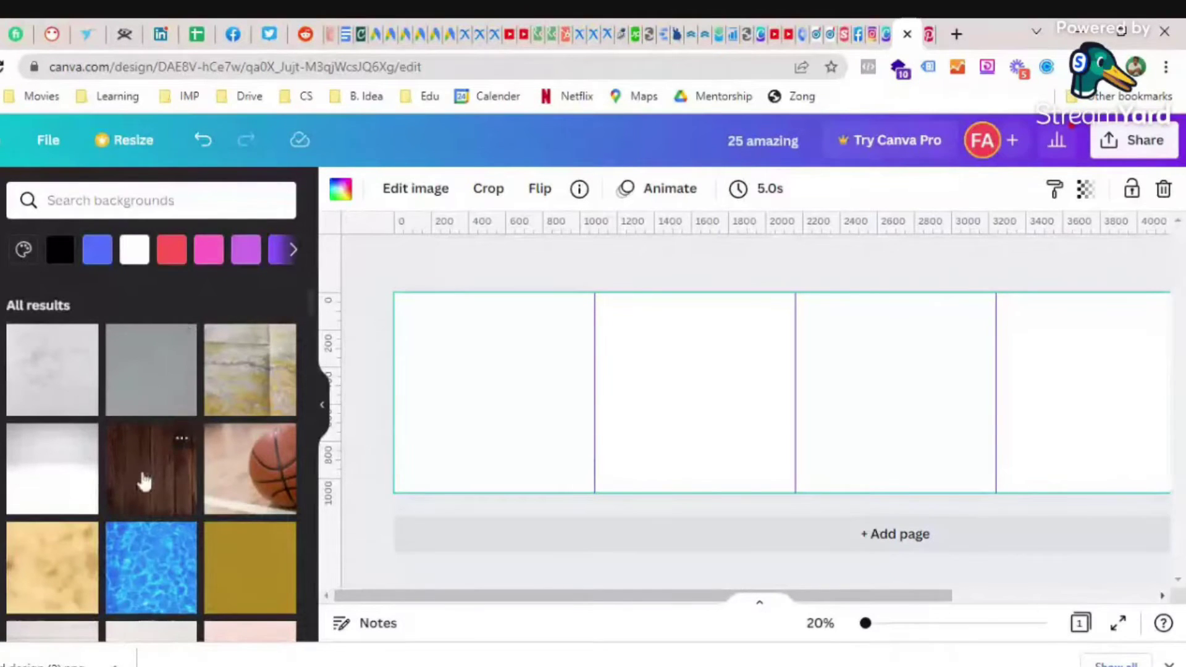
pyautogui.scroll(-2, 144, 482)
pyautogui.scroll(-4, 144, 480)
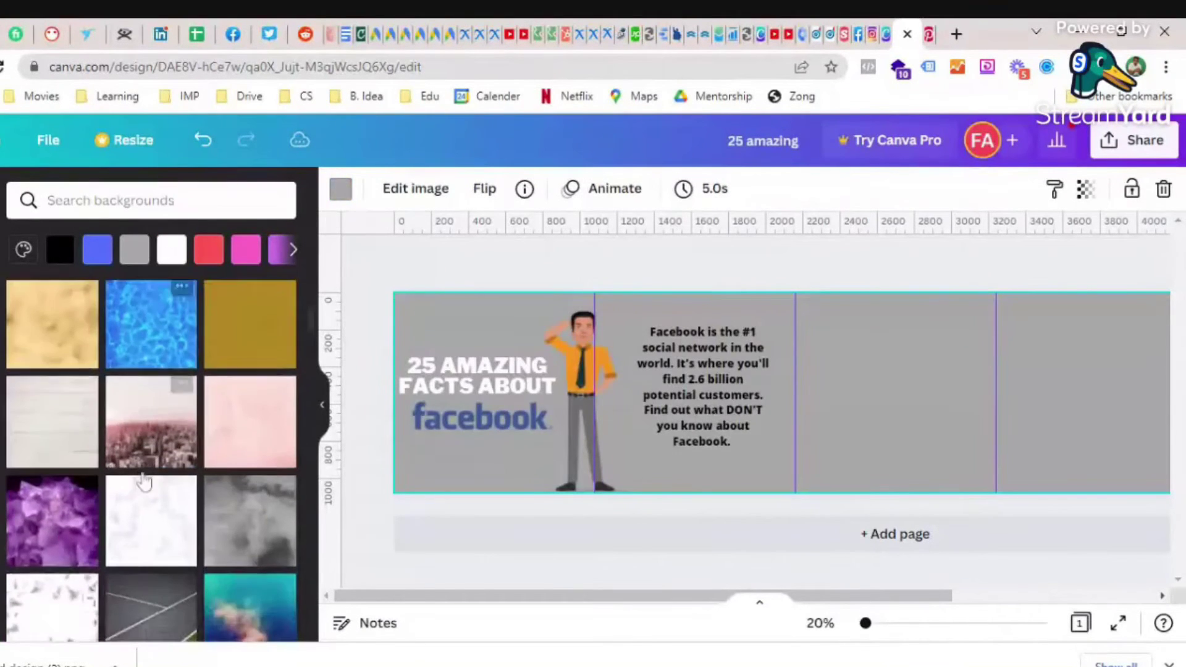
pyautogui.click(145, 480)
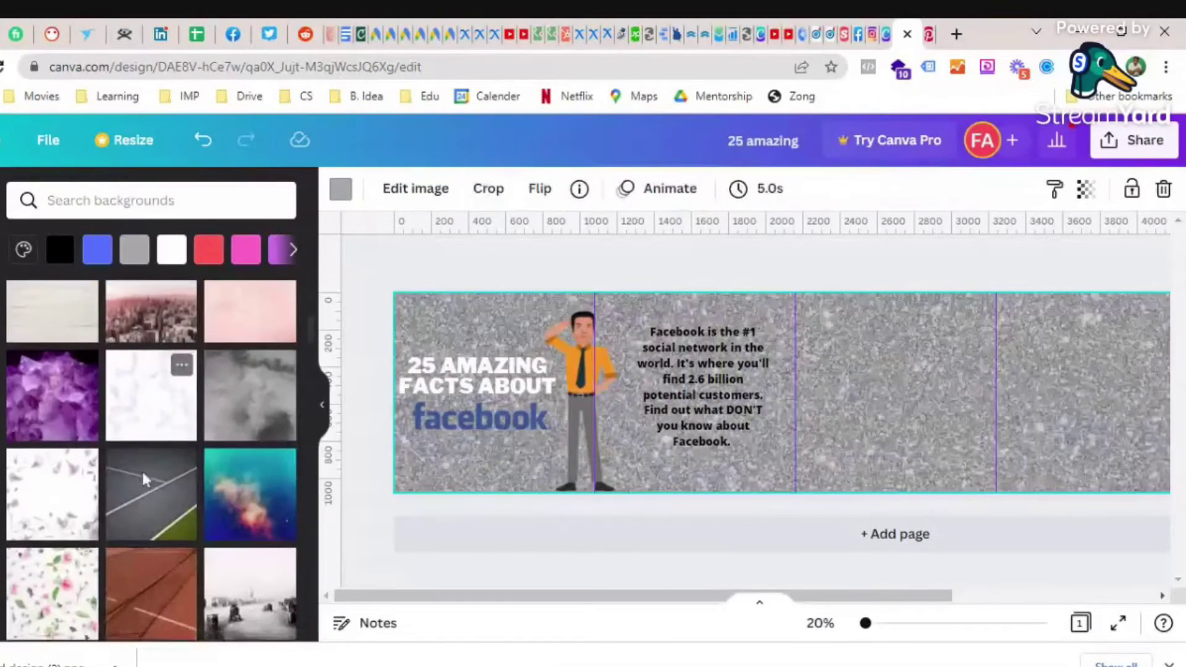
pyautogui.scroll(-2, 144, 481)
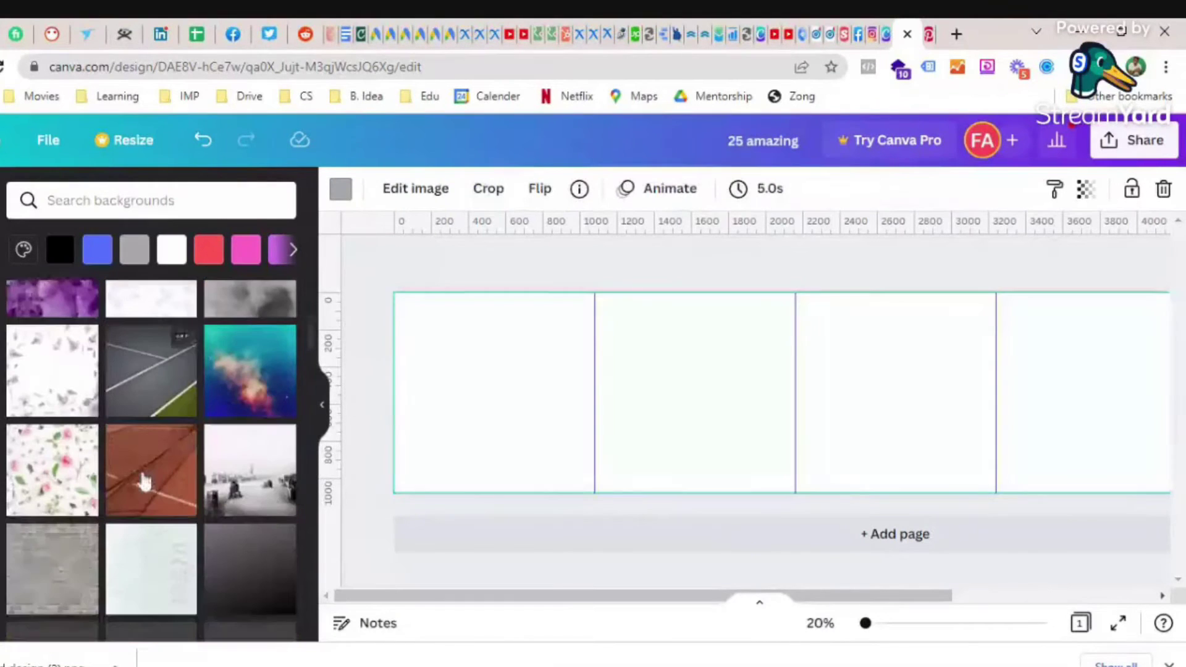
pyautogui.click(98, 563)
pyautogui.scroll(-1, 79, 571)
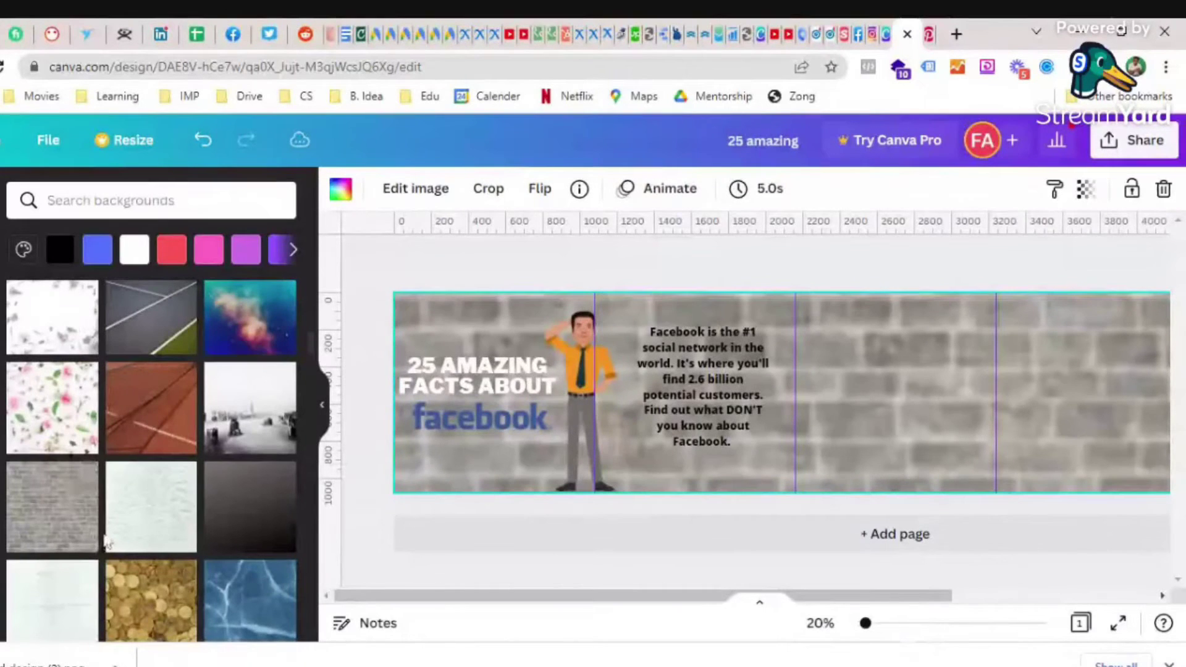
# - Set the pale foggy road photo as the background across the whole carousel
pyautogui.scroll(-3, 105, 537)
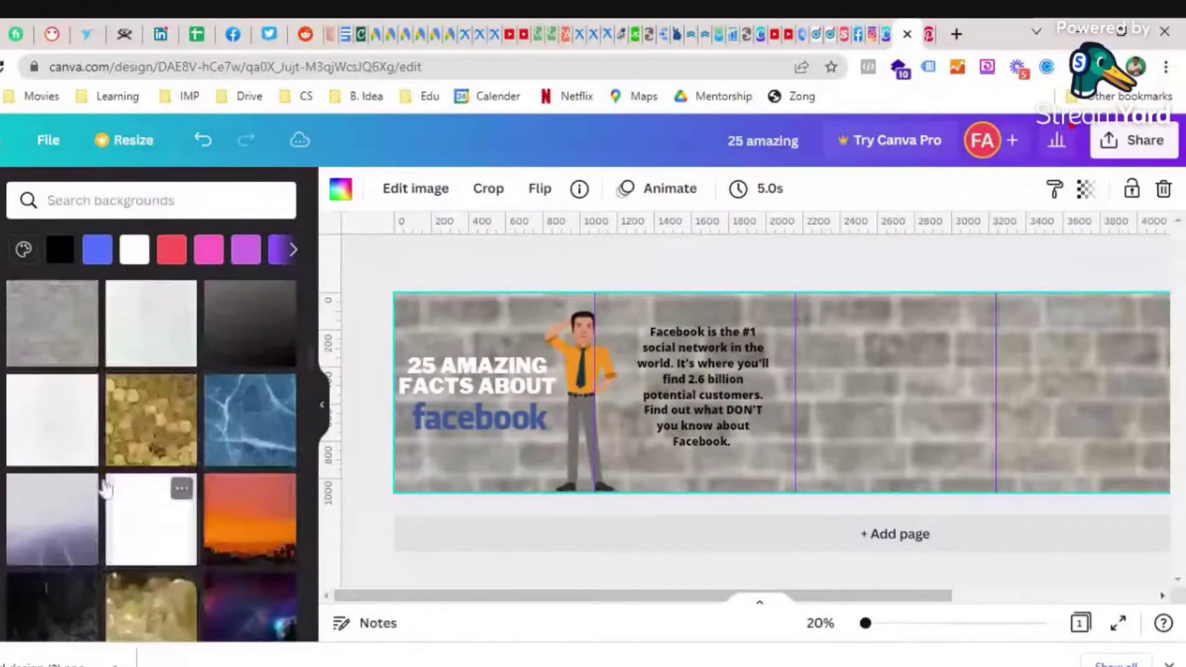
pyautogui.click(59, 447)
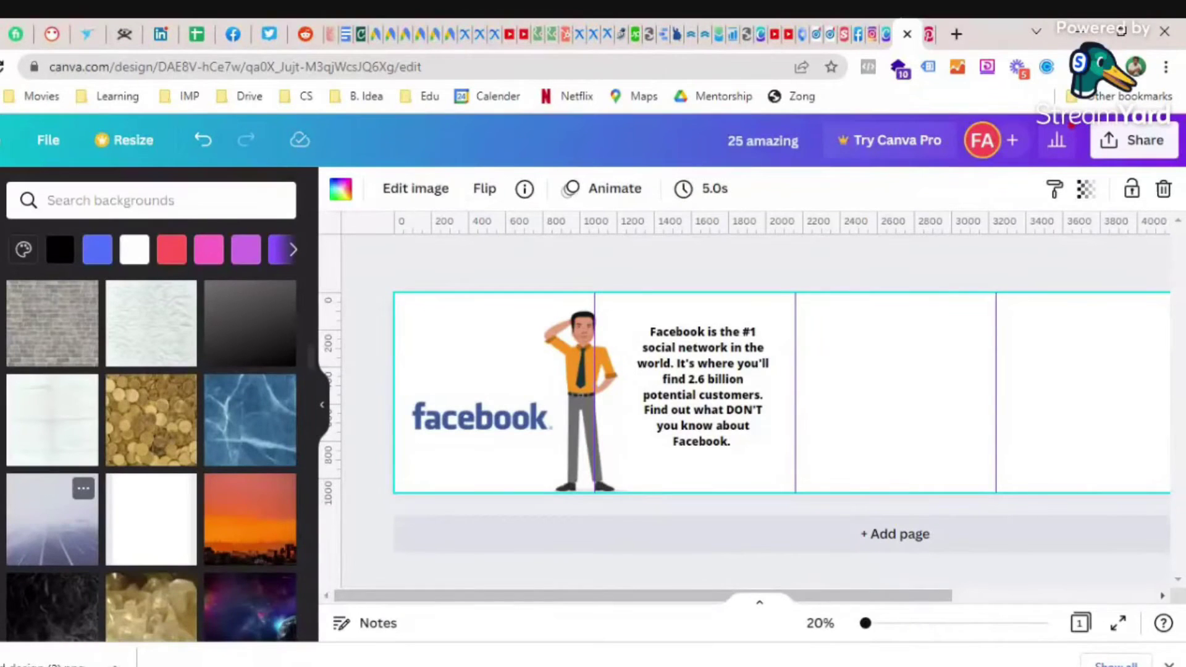
pyautogui.click(47, 540)
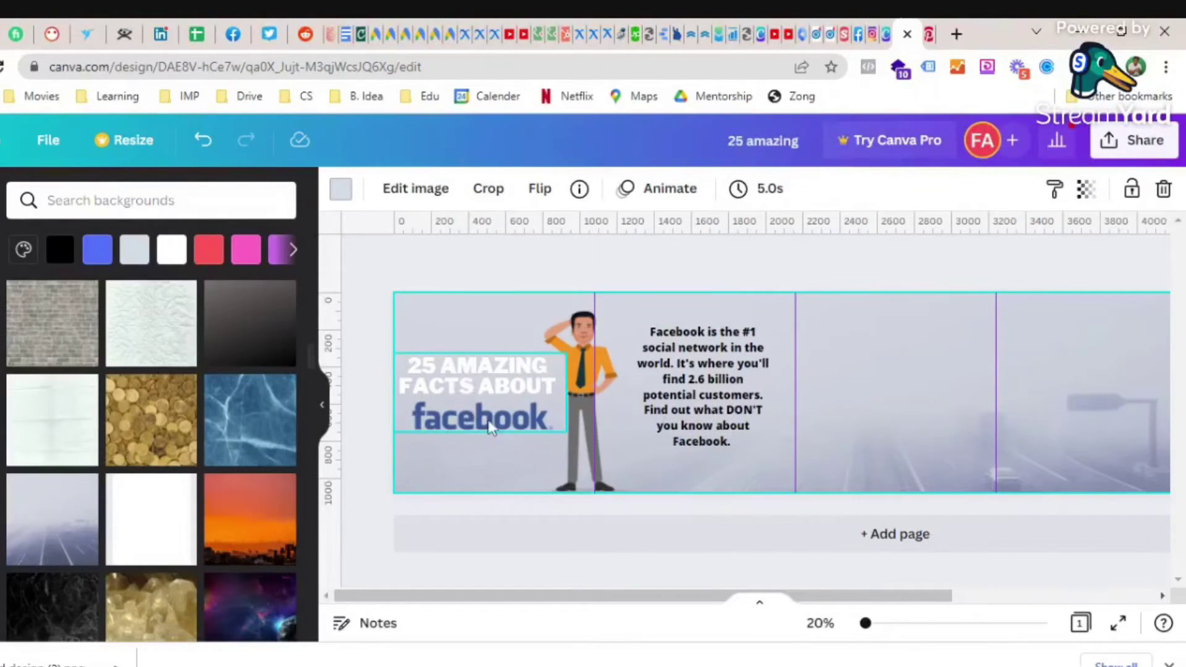
# - Enlarge the second slide's fact text to size 47.8 and start each of its three sentences on a new line
pyautogui.click(755, 446)
pyautogui.moveTo(766, 446); pyautogui.dragTo(777, 456)
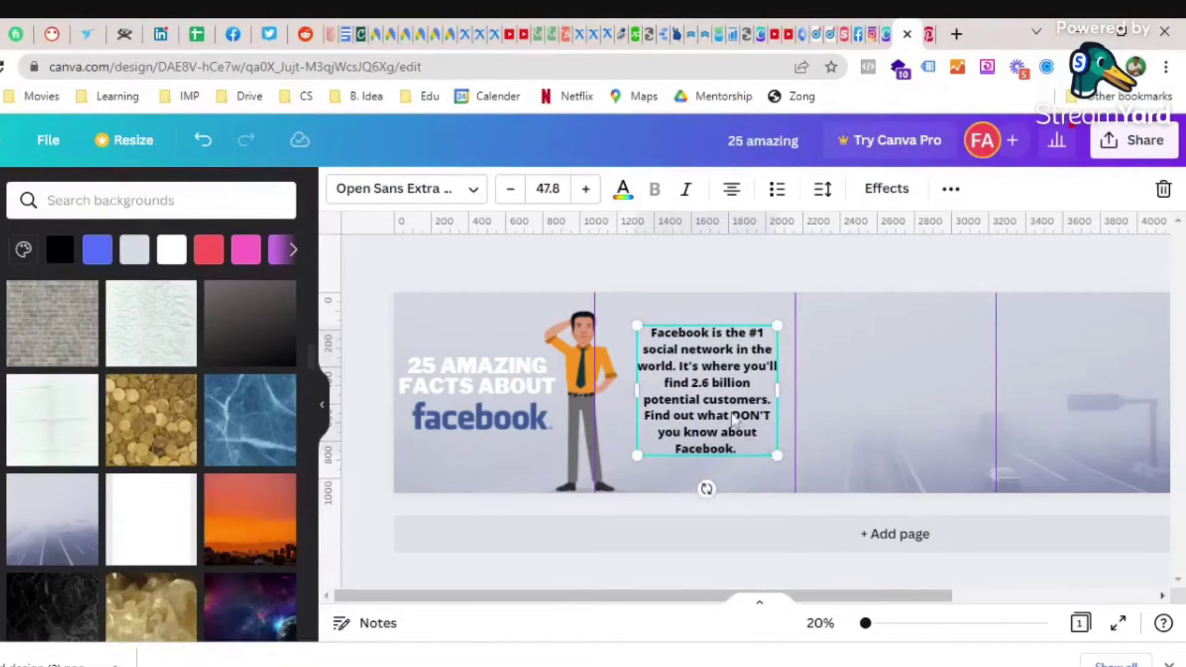
pyautogui.doubleClick(689, 366)
pyautogui.press('Escape')
pyautogui.press('Return')
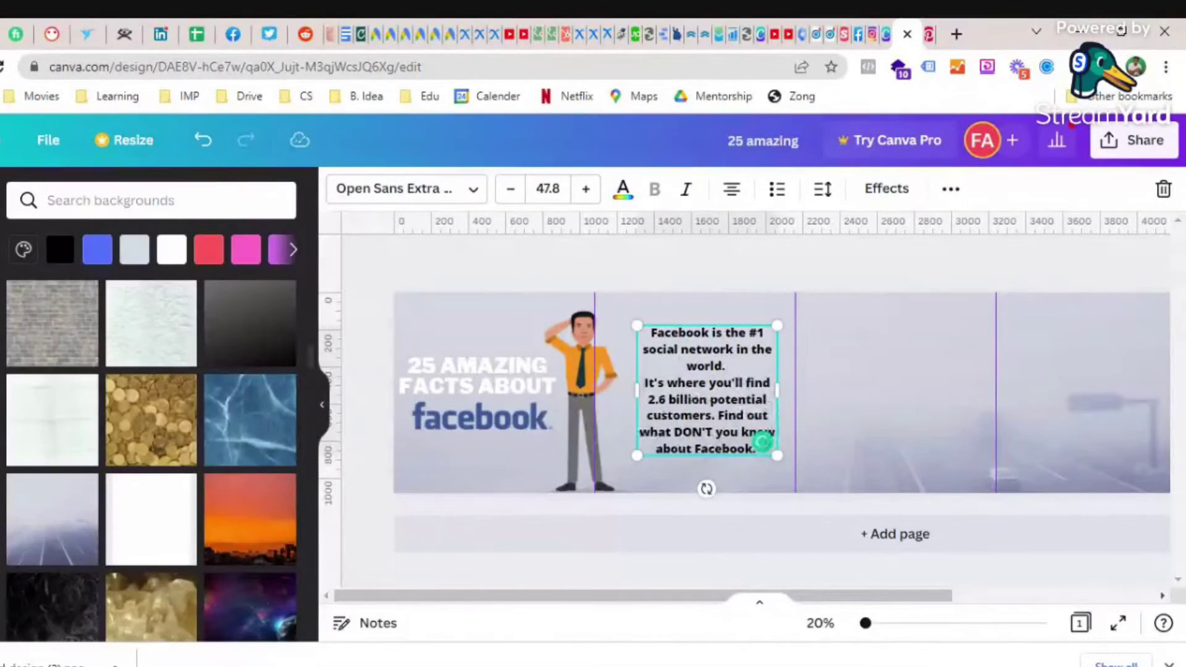
pyautogui.press('Return')
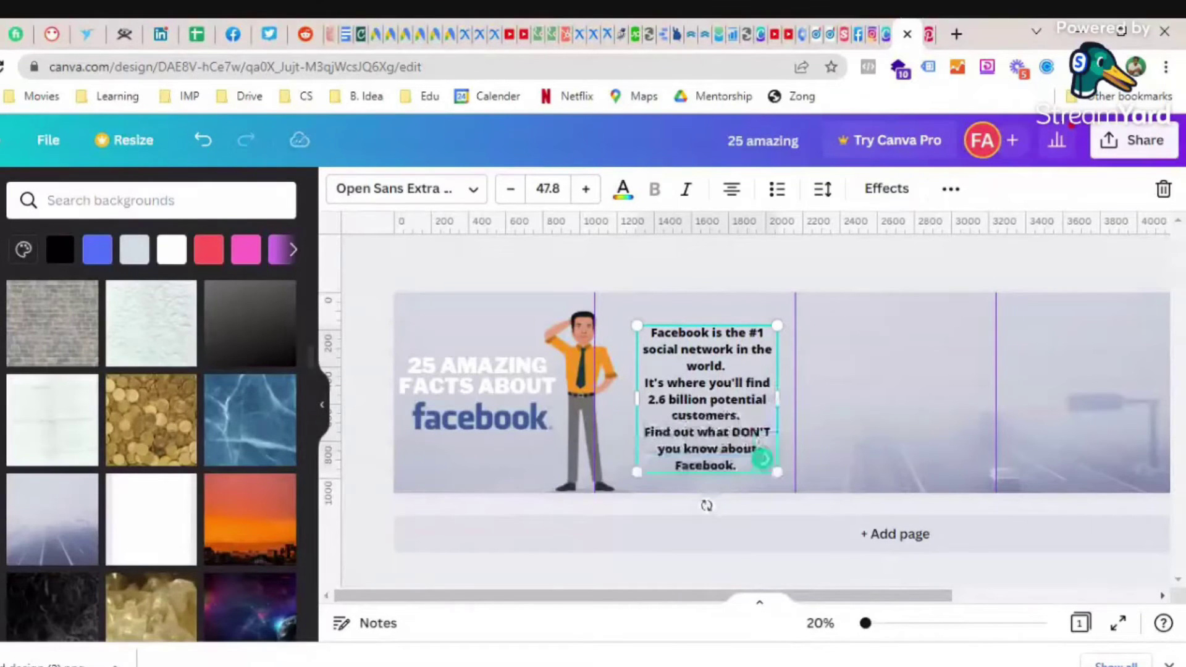
# - Left-align the whole fact text and centre its box vertically on the second slide
pyautogui.hotkey('ctrl', 'a')
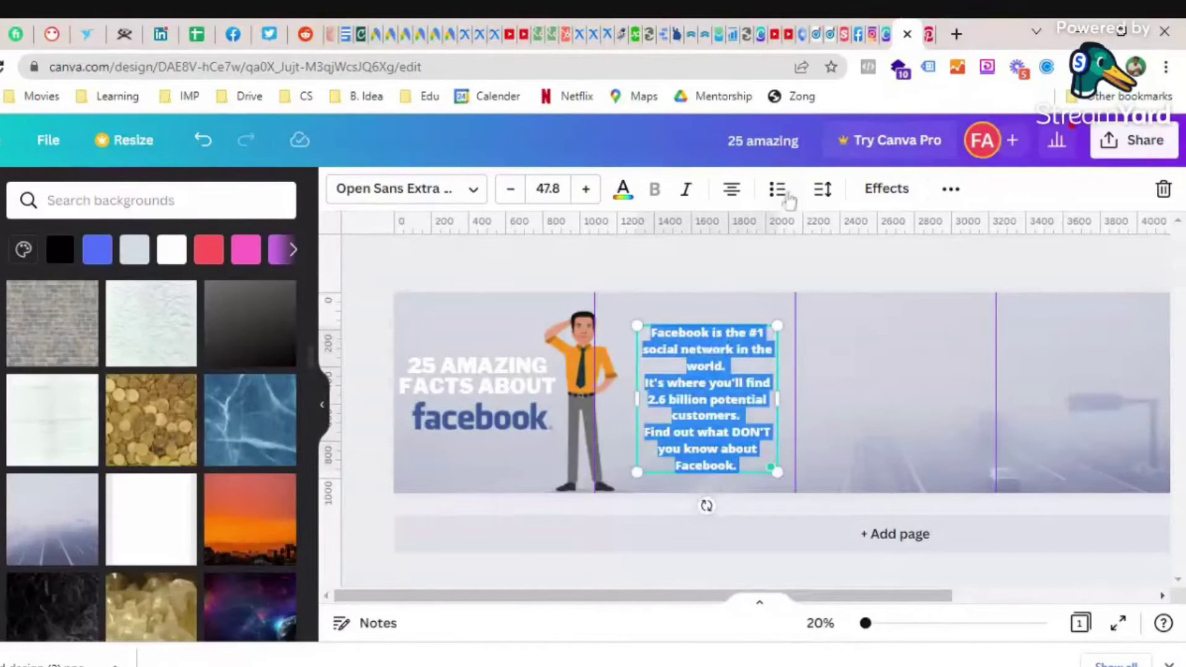
pyautogui.click(732, 189)
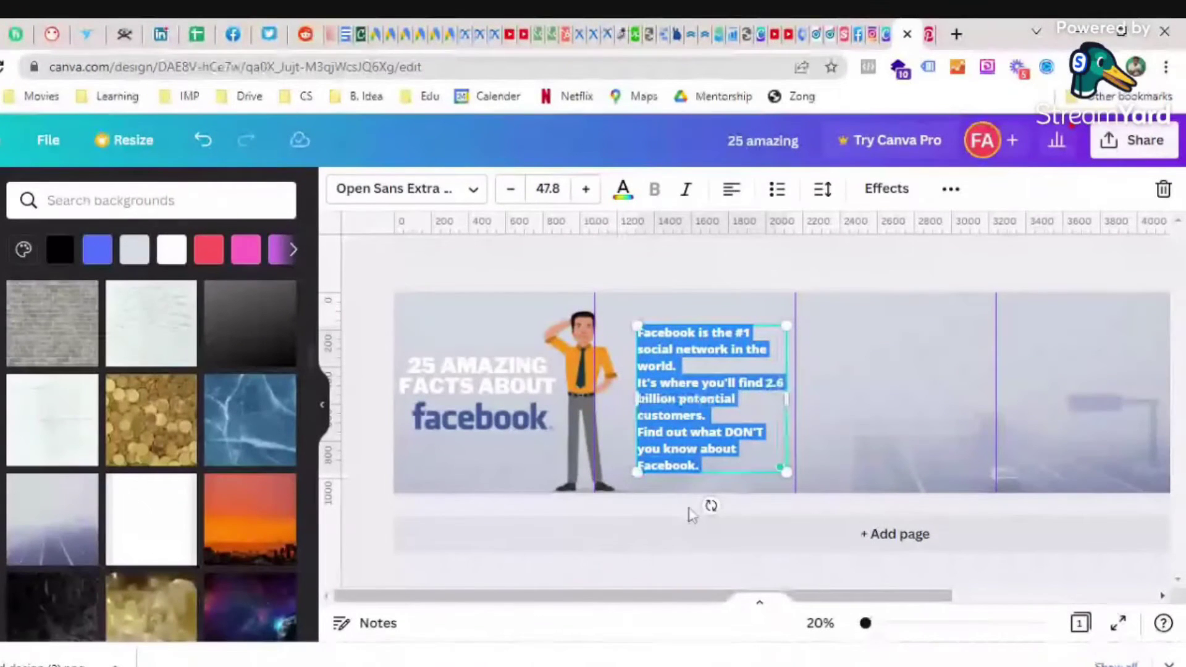
pyautogui.click(575, 561)
pyautogui.click(708, 445)
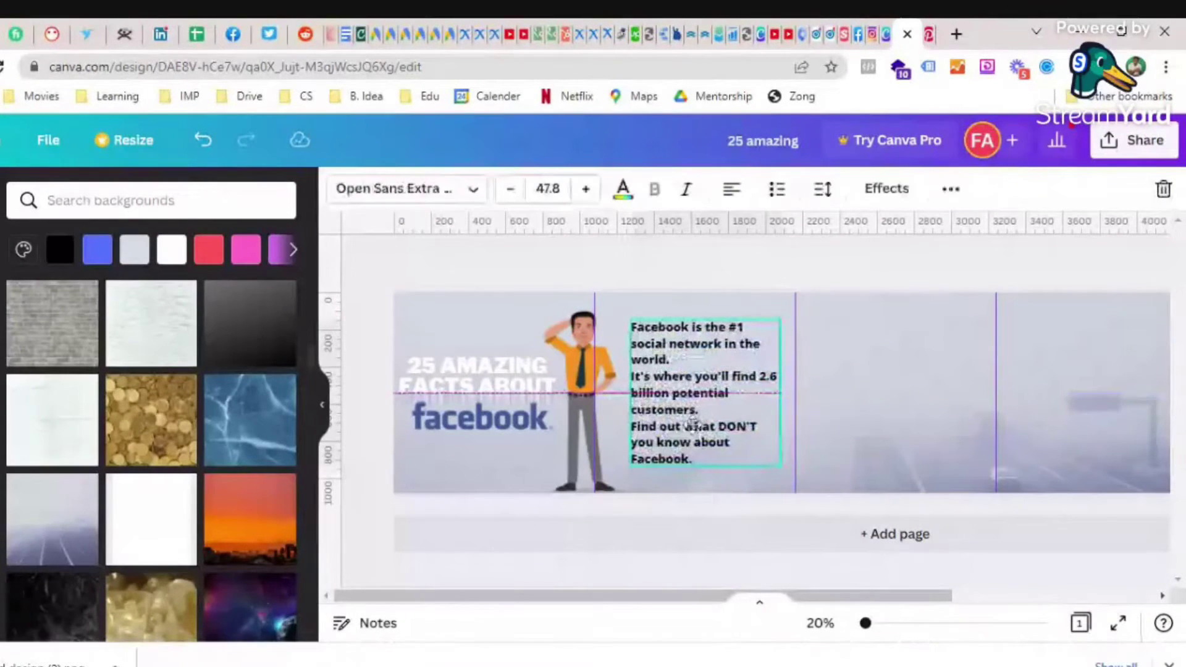
pyautogui.moveTo(700, 432); pyautogui.dragTo(693, 425)
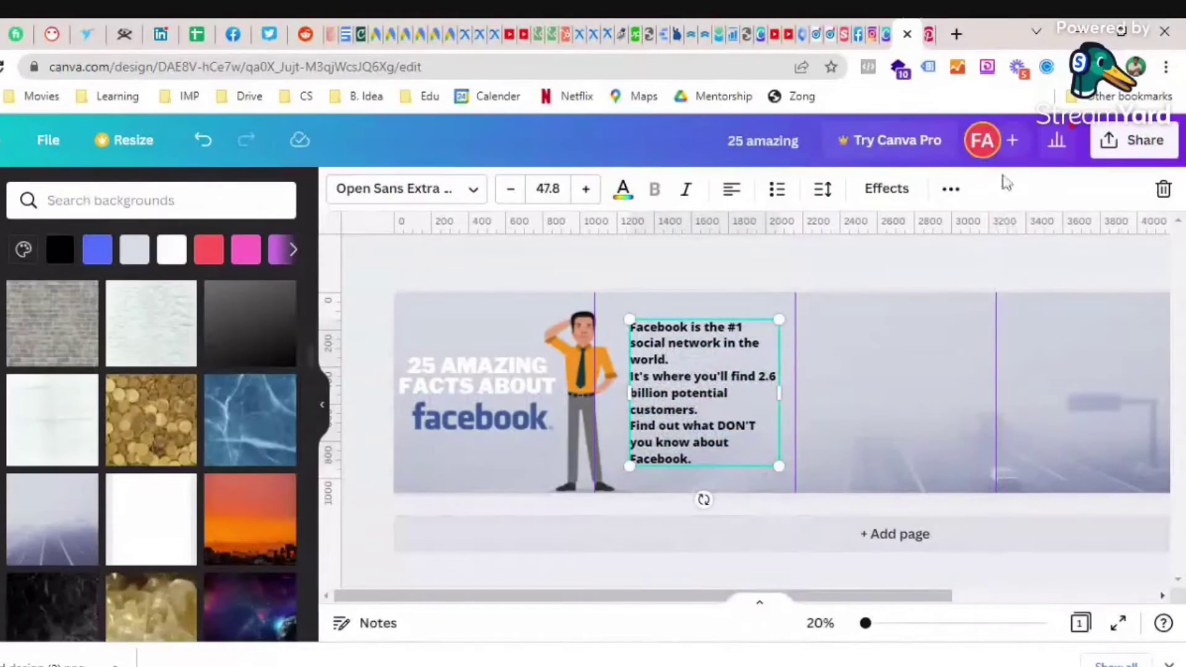
# - Replay the Pinterest pin to read its list of Facebook facts and return to the Canva design
pyautogui.click(927, 31)
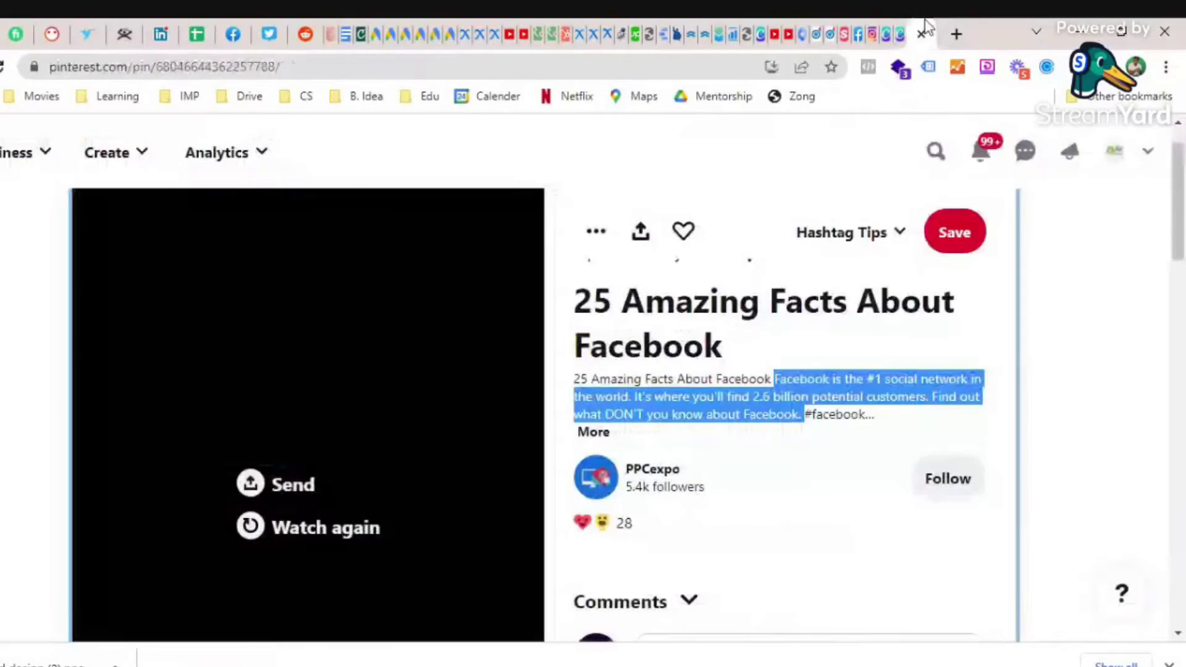
pyautogui.scroll(-4, 132, 542)
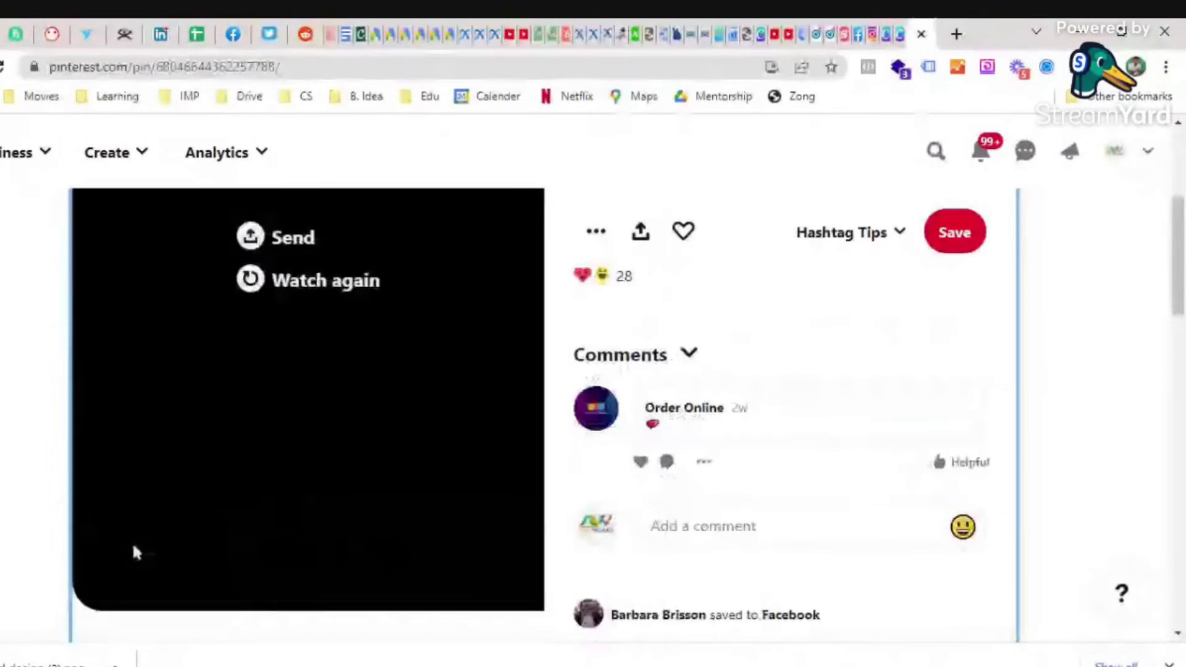
pyautogui.scroll(-4, 133, 548)
pyautogui.scroll(5, 252, 310)
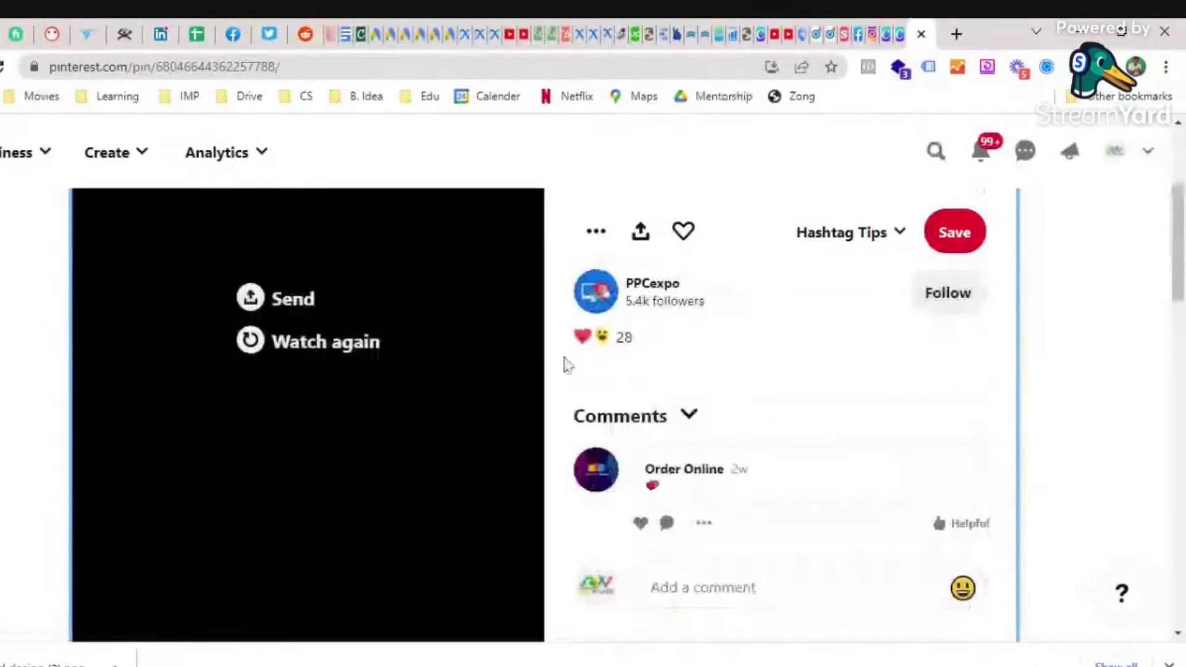
pyautogui.click(352, 346)
pyautogui.scroll(2, 394, 432)
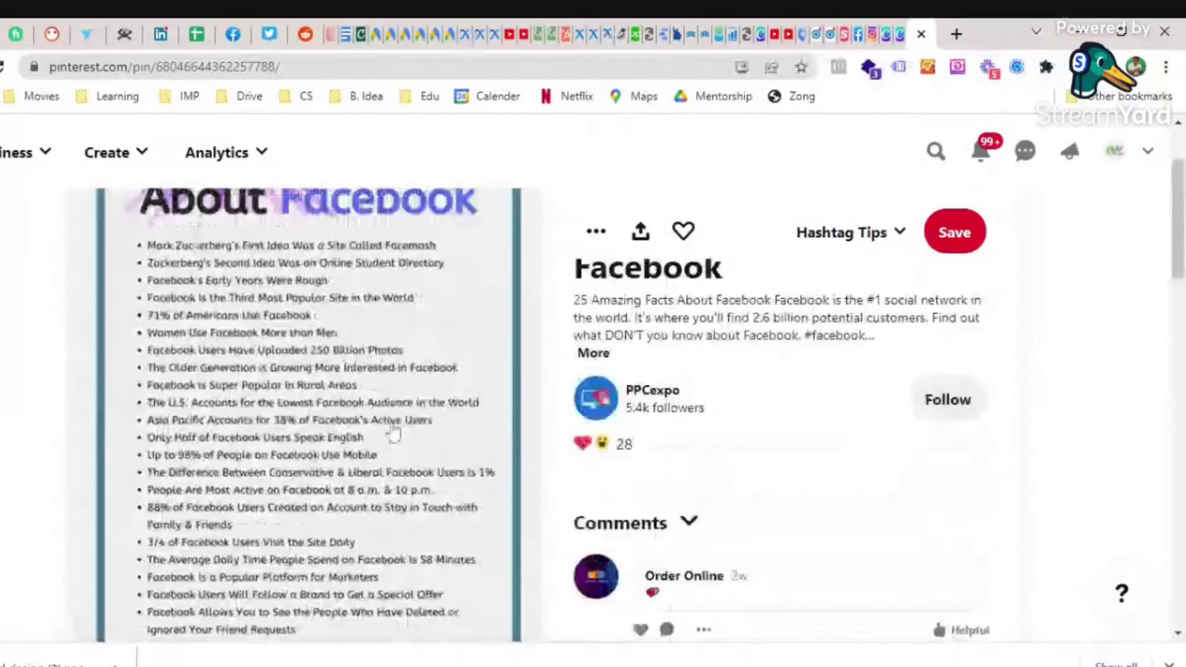
pyautogui.click(891, 34)
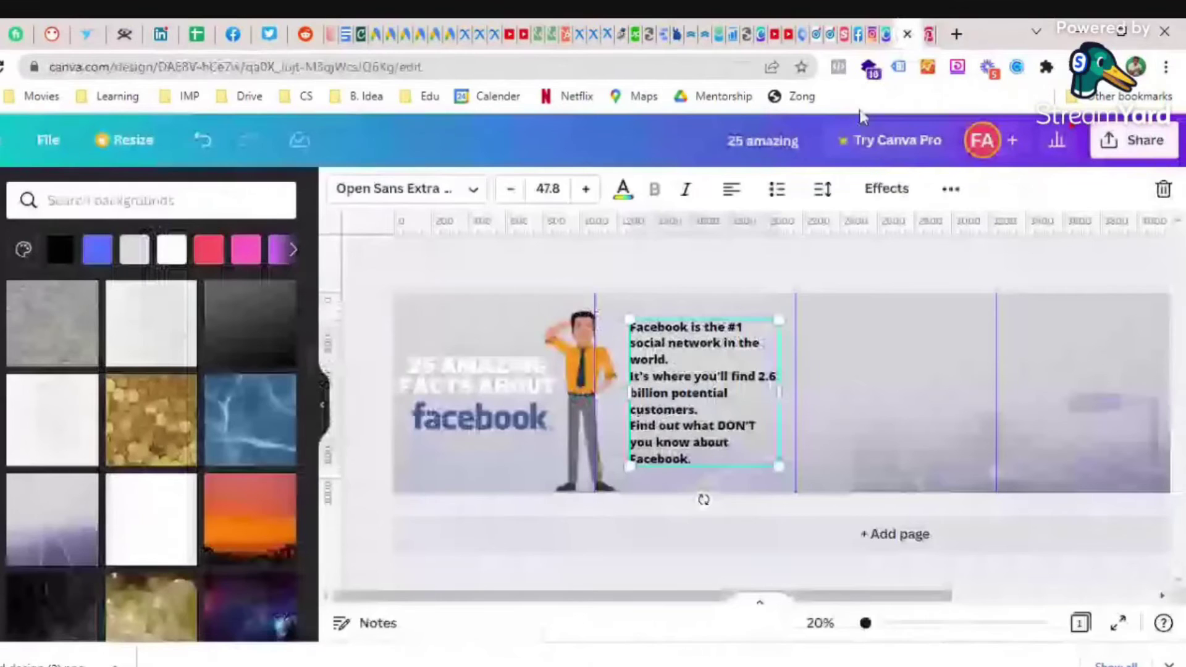
# - Add the ITEM and PRICE list text template to the third slide and enlarge it to most of the slide's width
pyautogui.click(2, 309)
pyautogui.scroll(-6, 153, 435)
pyautogui.scroll(-10, 155, 437)
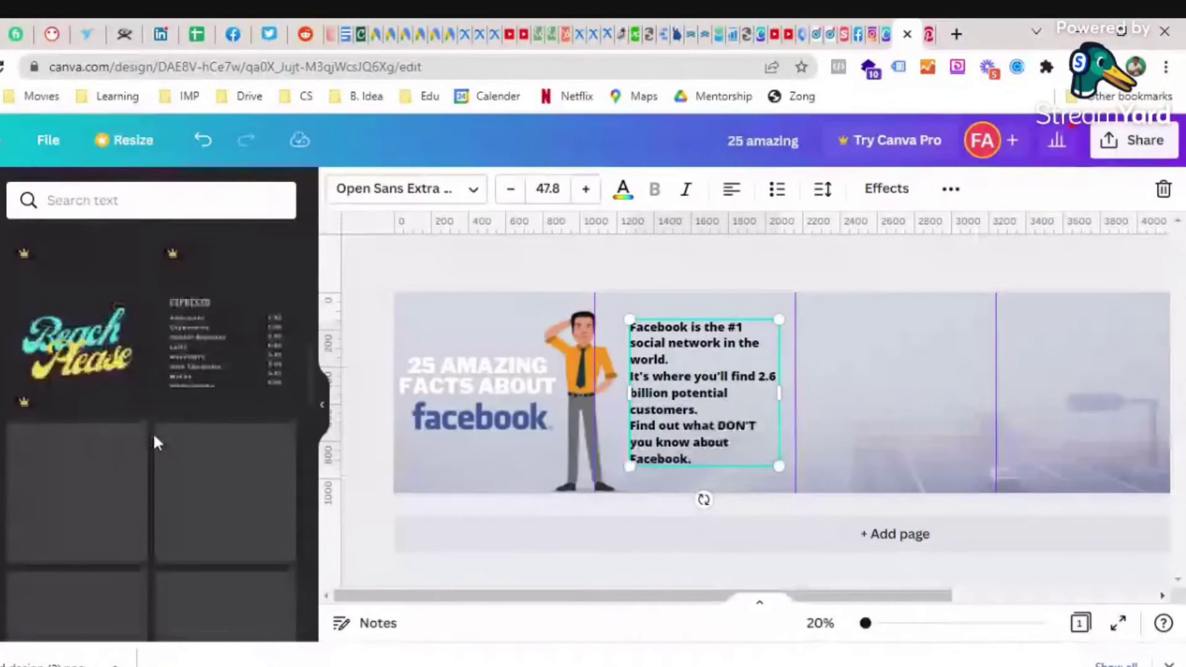
pyautogui.scroll(-10, 155, 438)
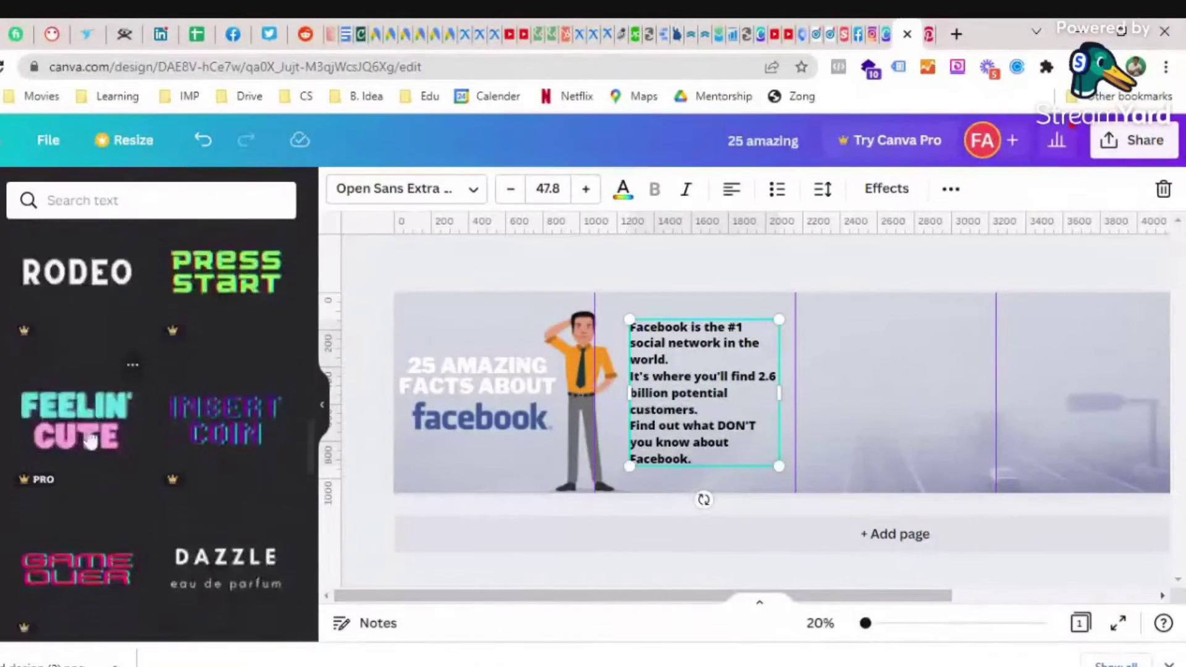
pyautogui.scroll(-5, 91, 439)
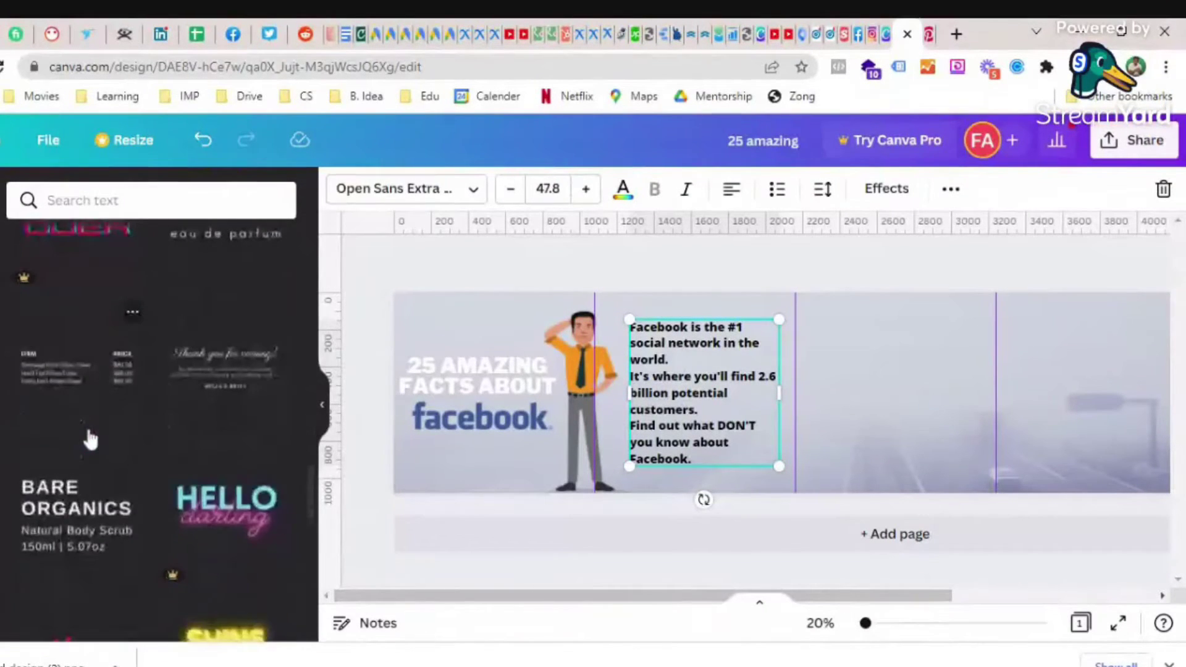
pyautogui.scroll(-3, 91, 439)
pyautogui.scroll(5, 91, 440)
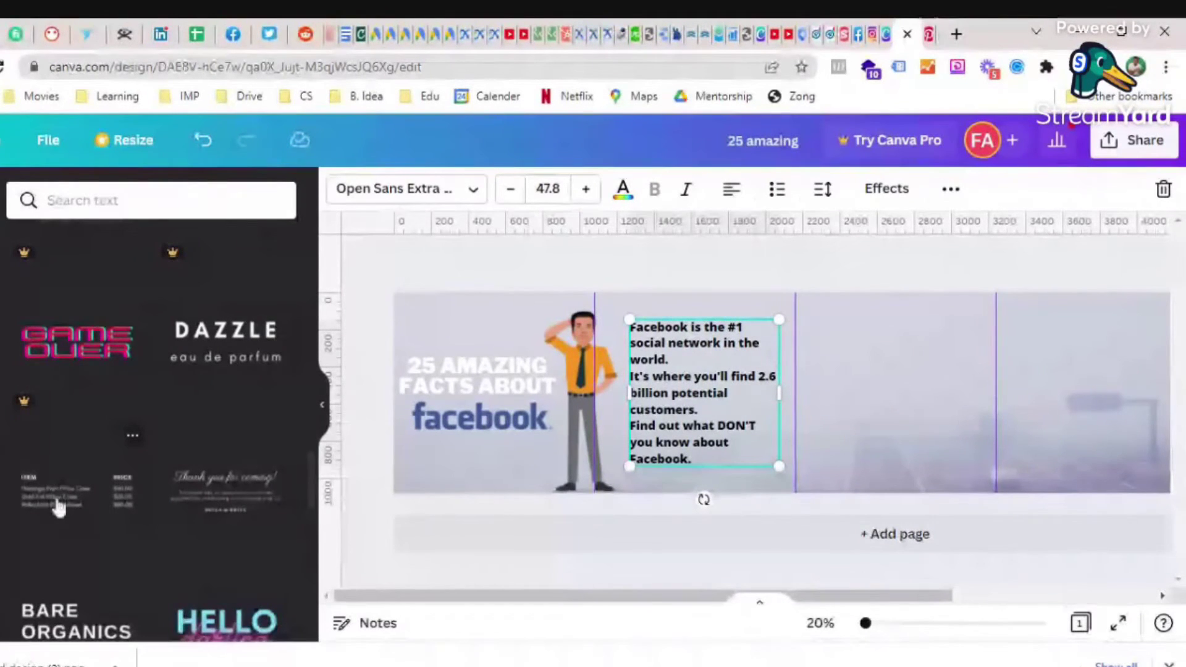
pyautogui.scroll(-6, 58, 507)
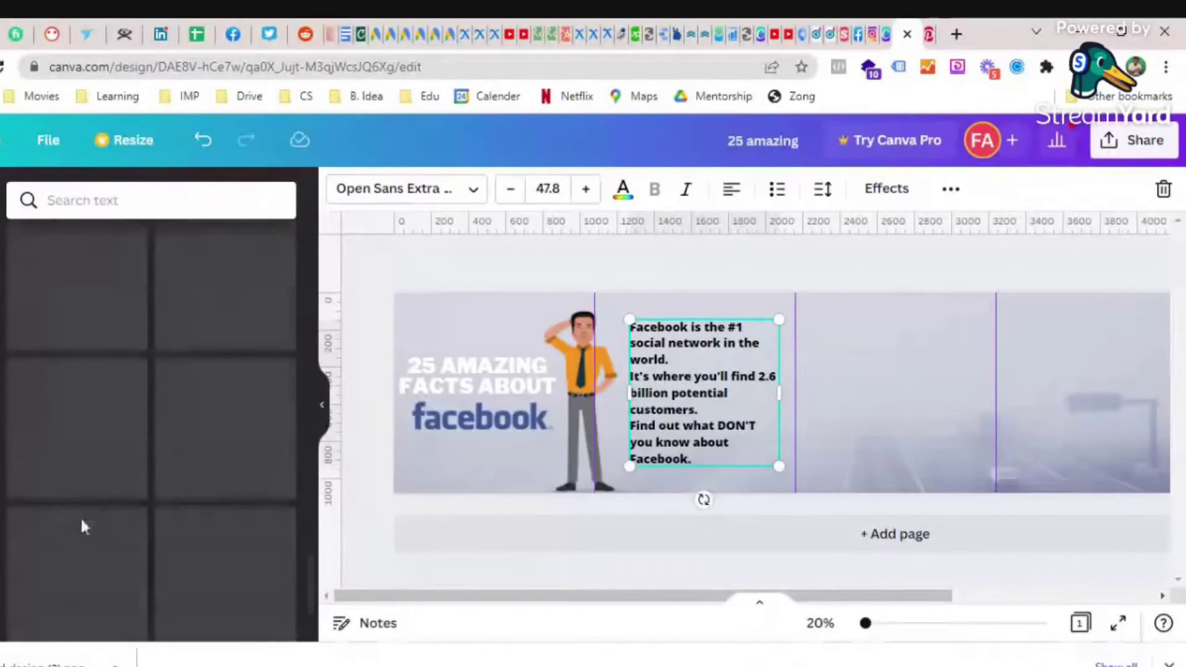
pyautogui.scroll(-8, 82, 529)
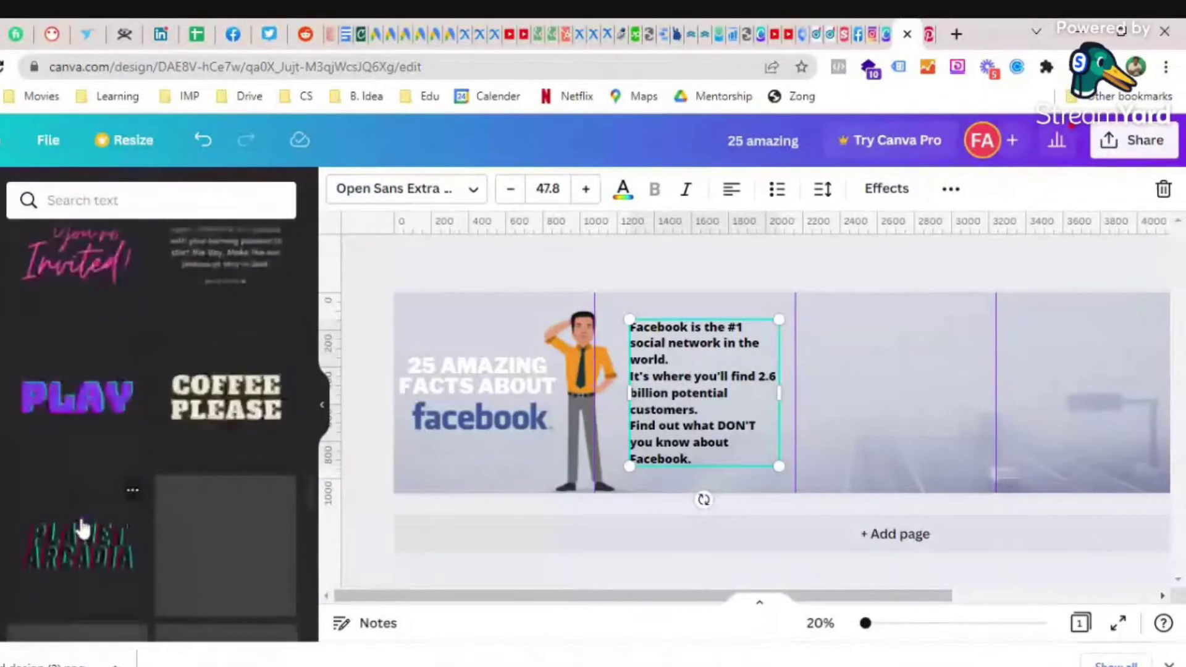
pyautogui.scroll(2, 84, 528)
pyautogui.scroll(5, 83, 528)
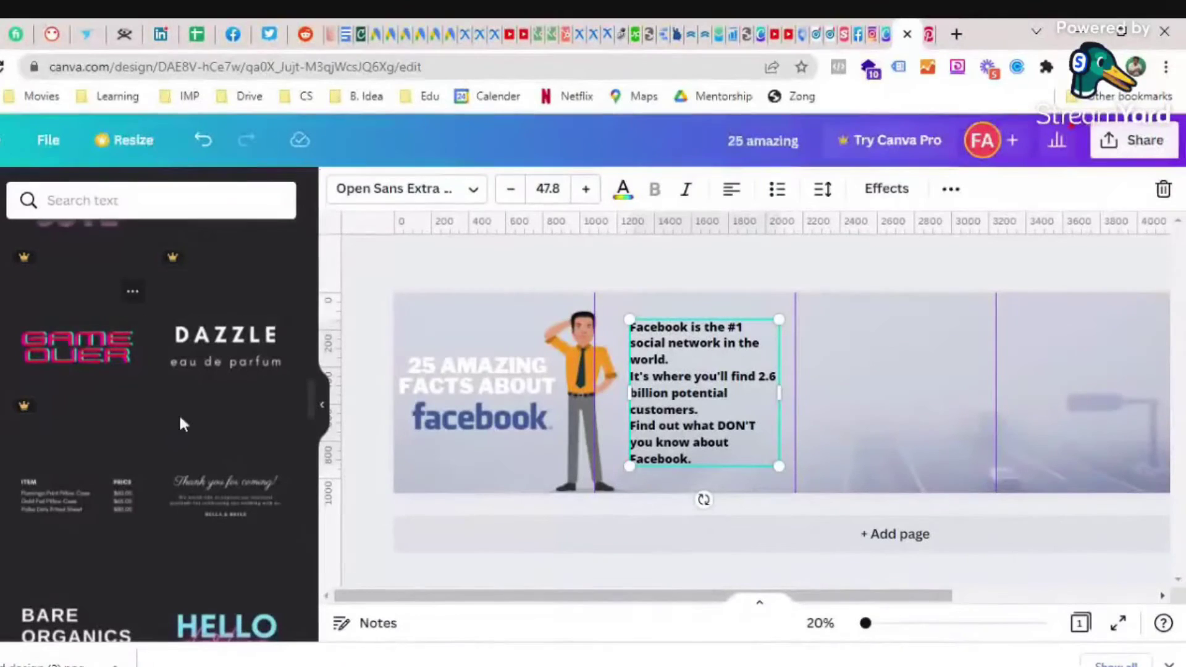
pyautogui.click(79, 494)
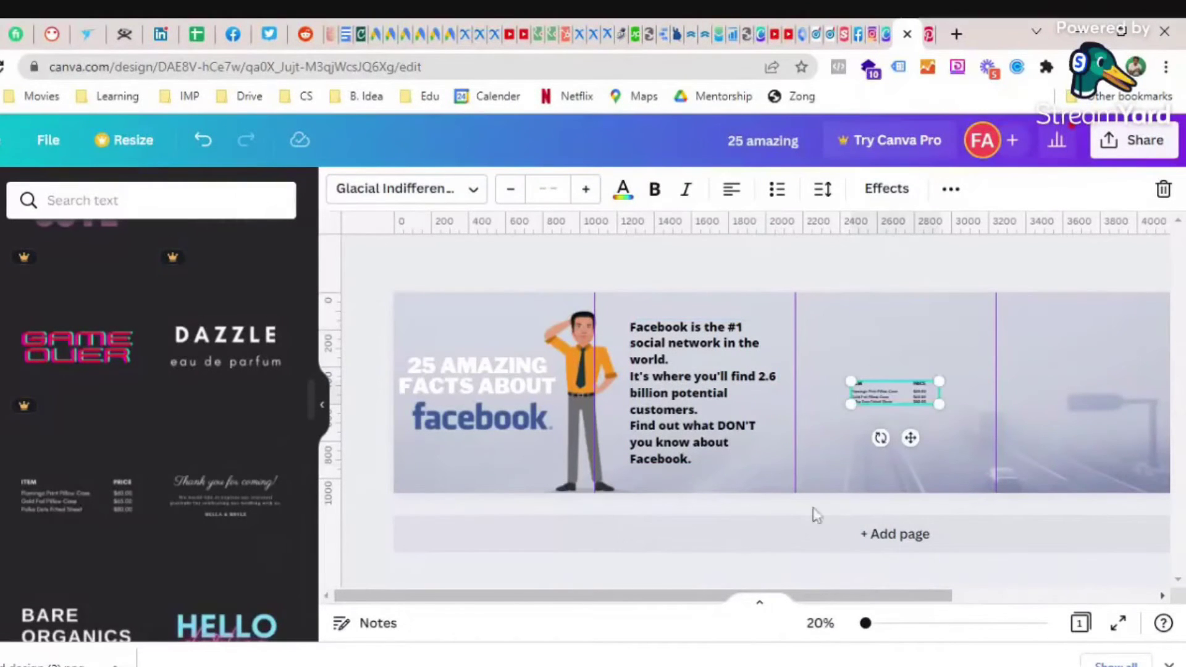
pyautogui.moveTo(939, 404); pyautogui.dragTo(996, 419)
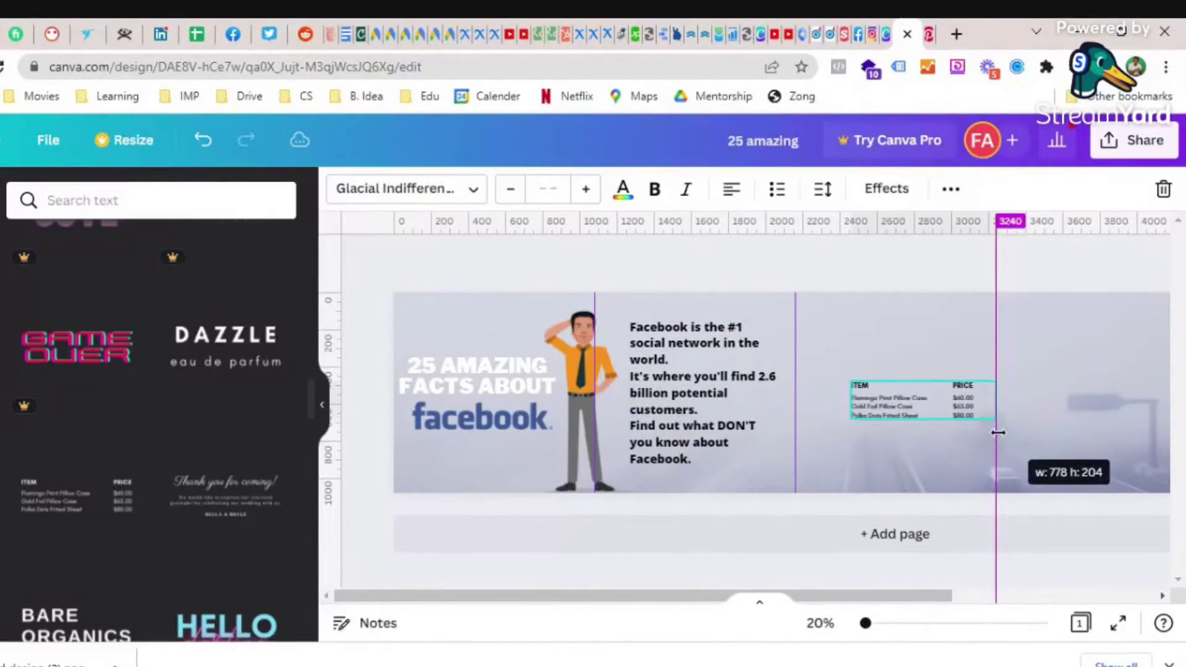
pyautogui.moveTo(927, 409); pyautogui.dragTo(982, 415)
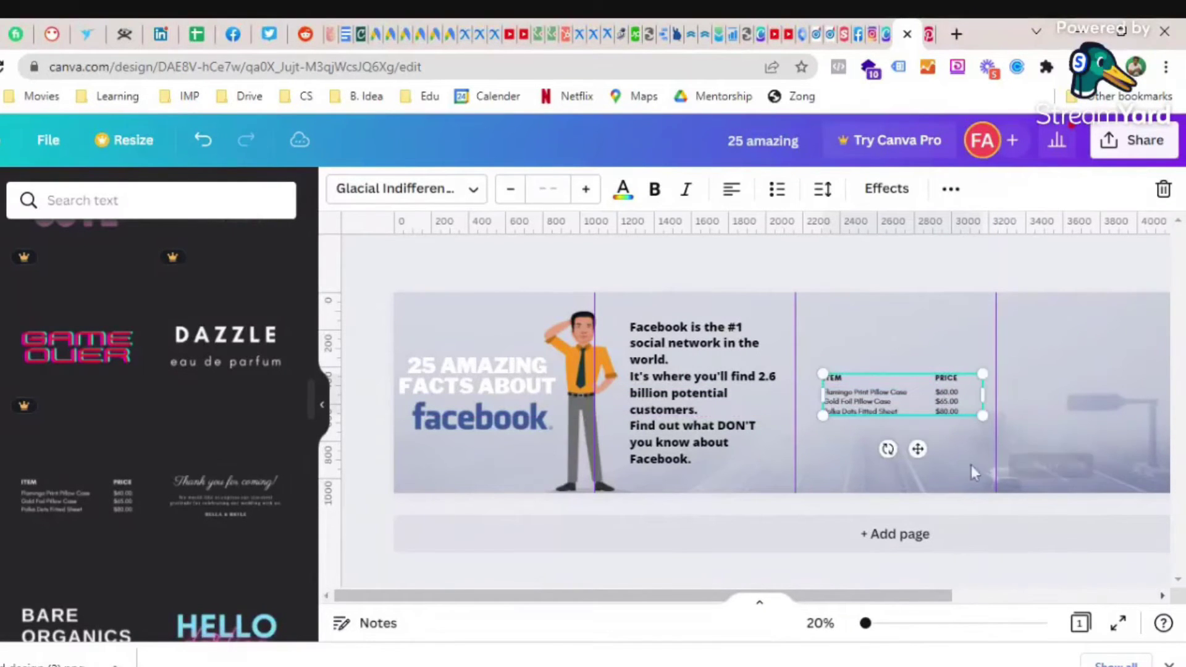
# - Ungroup the ITEM and PRICE text block in the third panel of the carousel design
pyautogui.moveTo(936, 606); pyautogui.dragTo(1014, 613)
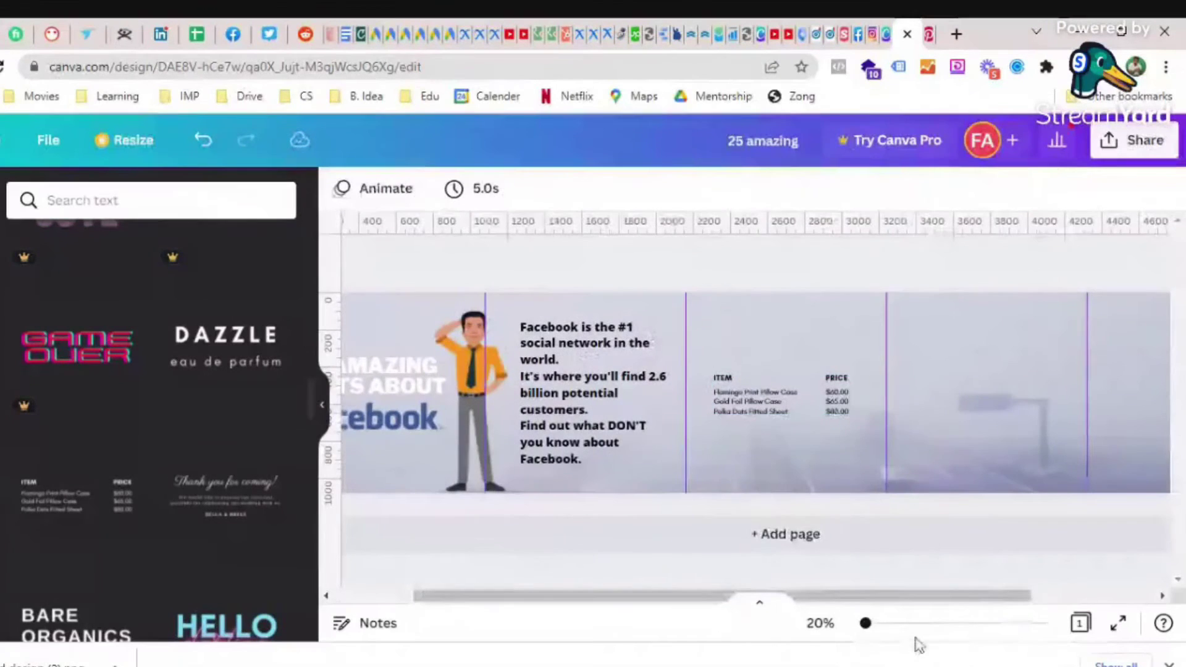
pyautogui.moveTo(866, 624); pyautogui.dragTo(870, 624)
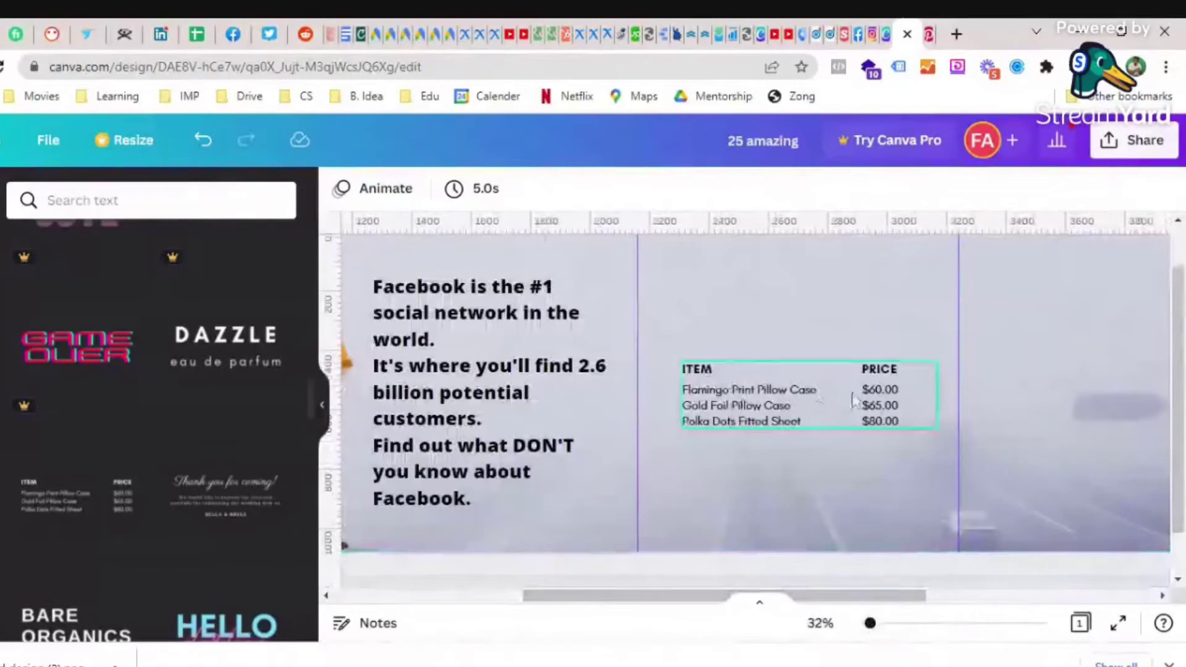
pyautogui.click(885, 375)
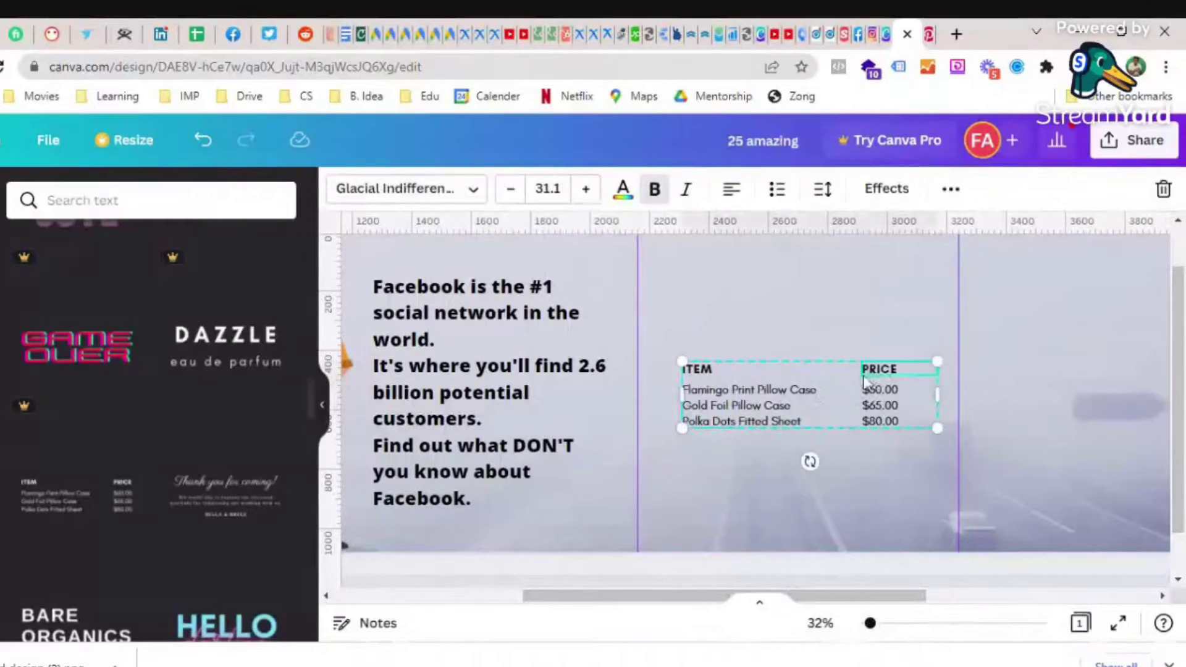
pyautogui.moveTo(878, 389); pyautogui.dragTo(887, 417)
pyautogui.rightClick(879, 413)
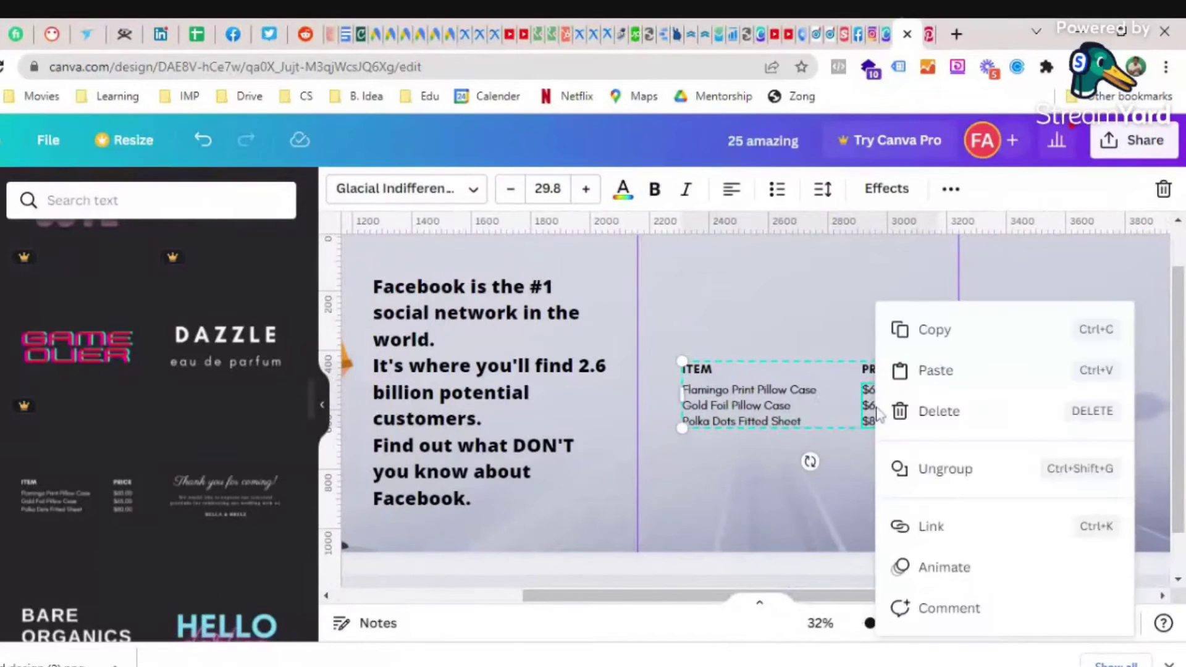
pyautogui.click(974, 470)
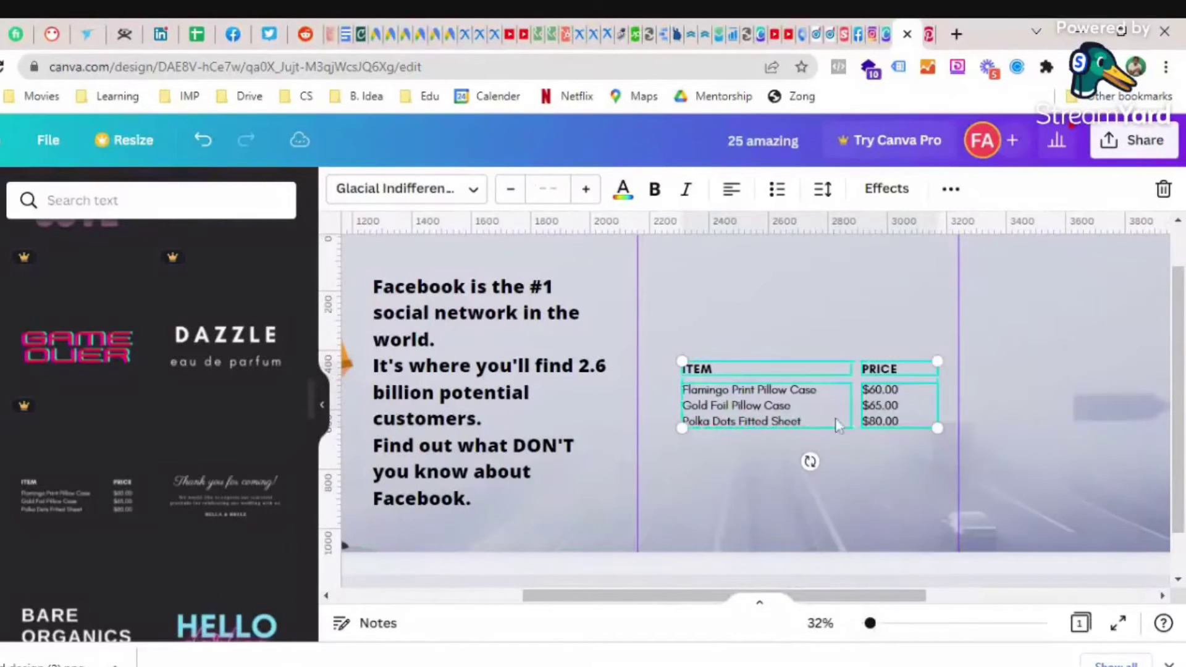
pyautogui.click(913, 474)
# - Delete the three price values and the PRICE heading, keeping only the ITEM column
pyautogui.click(896, 410)
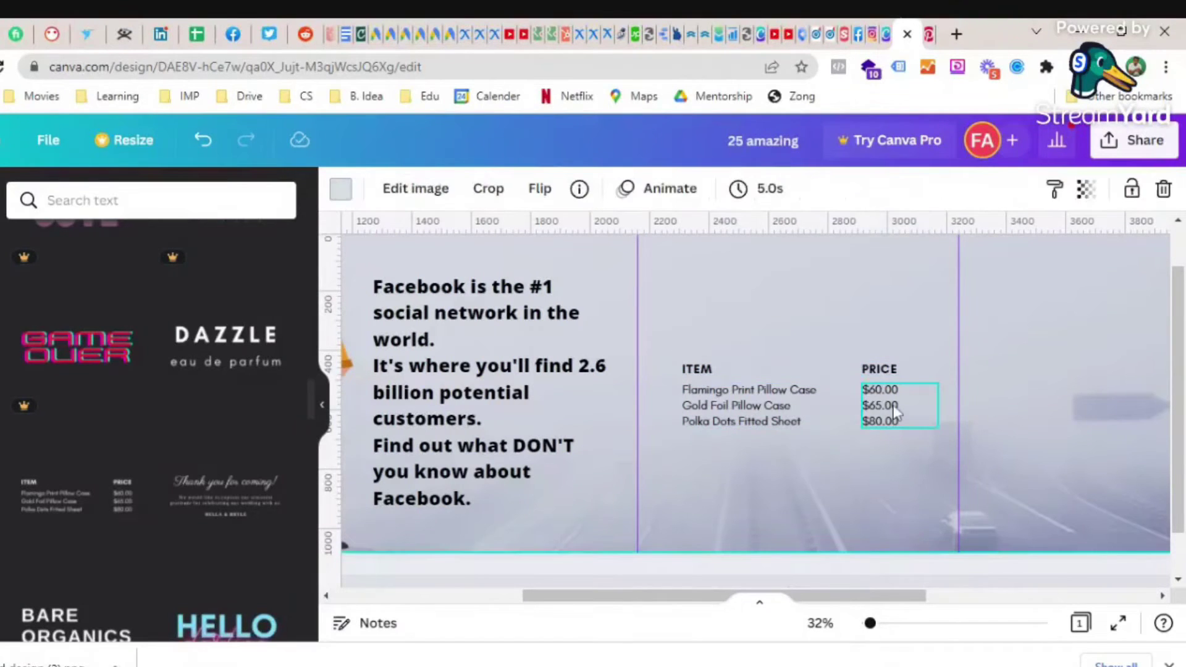
pyautogui.press('Delete')
pyautogui.click(880, 370)
pyautogui.press('Delete')
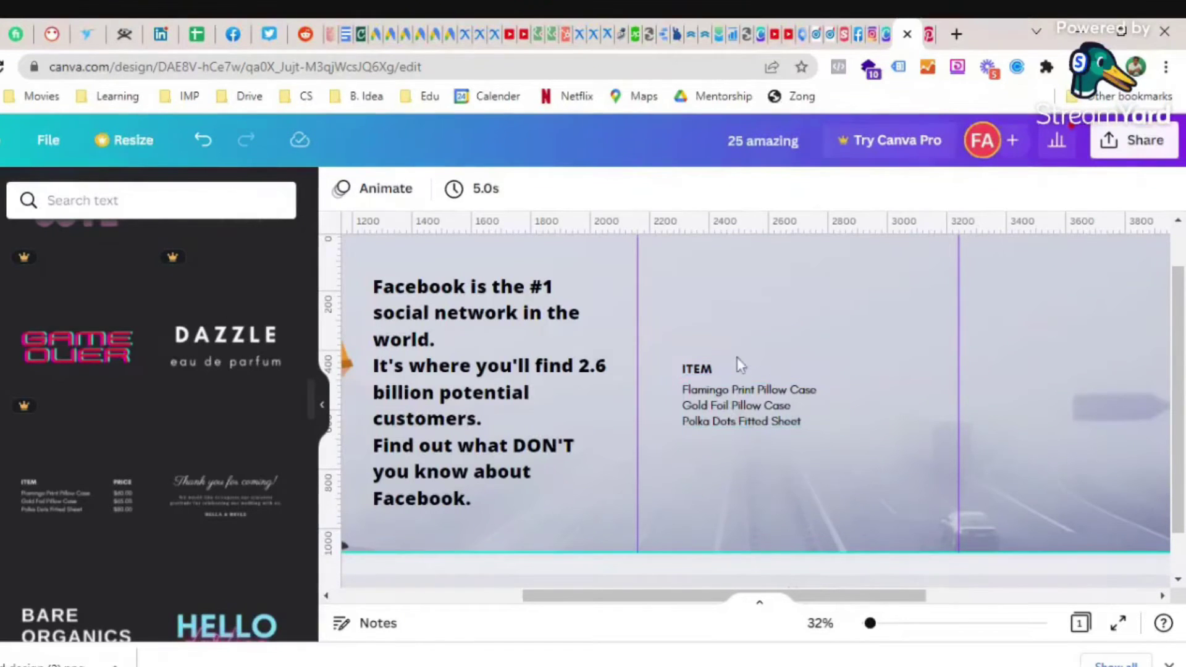
# - Group the ITEM heading with its list and move the group to the upper part of the third panel
pyautogui.click(746, 410)
pyautogui.rightClick(746, 410)
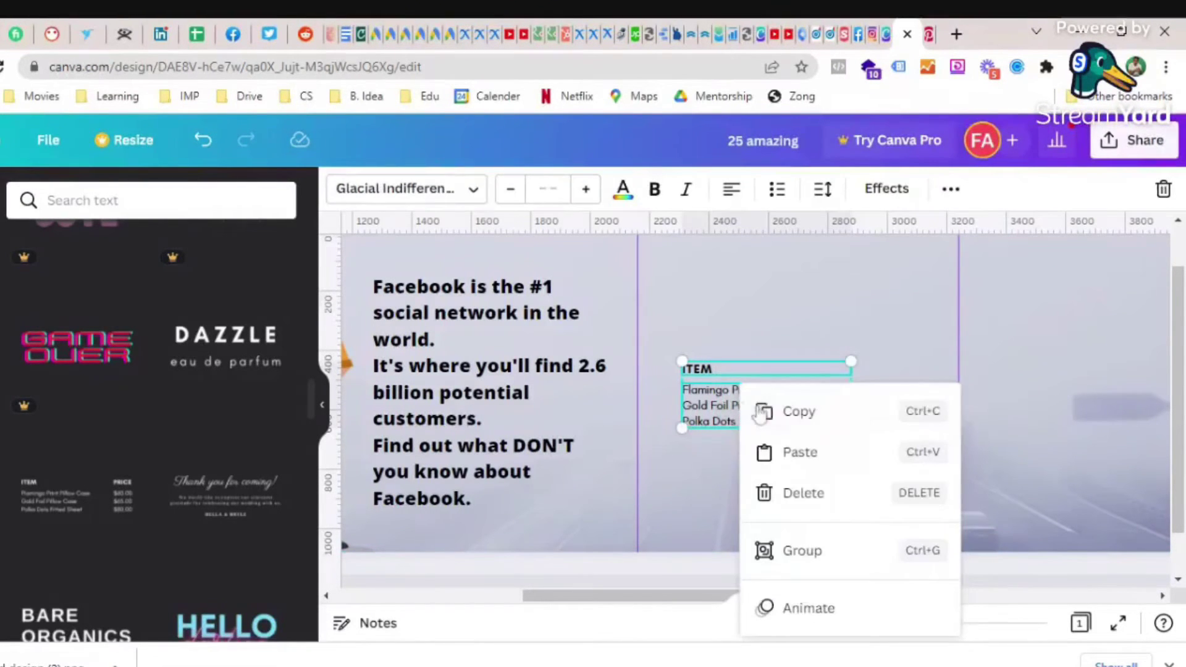
pyautogui.click(820, 556)
pyautogui.moveTo(734, 407); pyautogui.dragTo(713, 319)
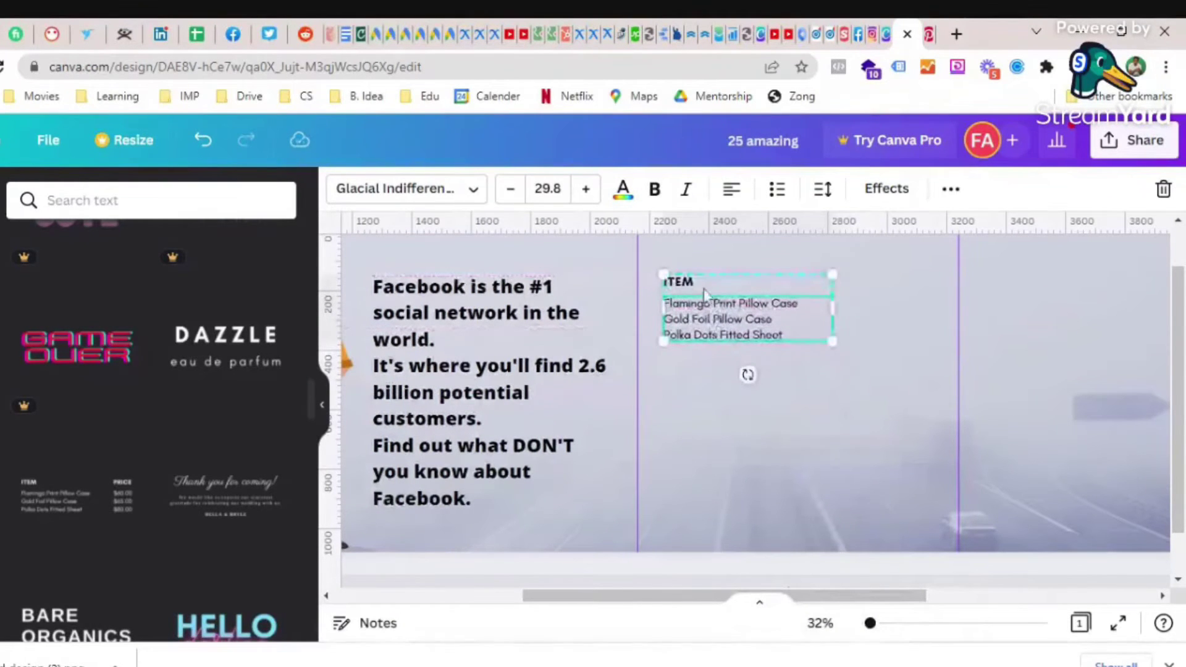
# - Change the heading to "TOP 5 FACTS" and extend the list to five entries by copying its last two lines below it
pyautogui.doubleClick(682, 283)
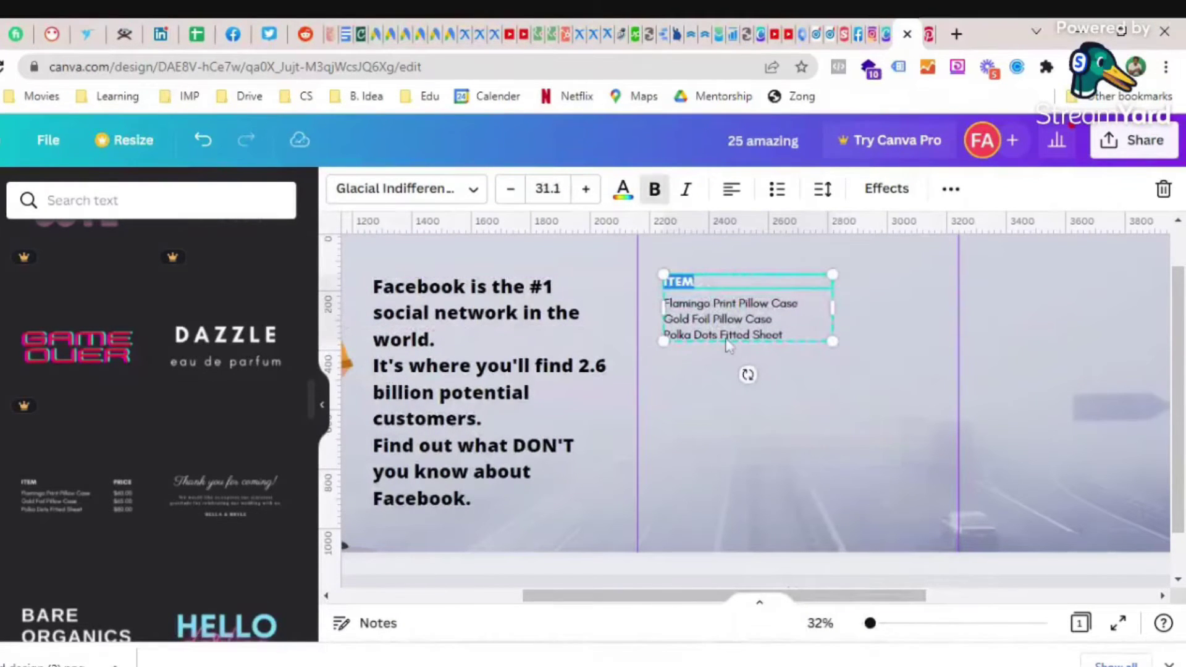
pyautogui.write('ro')
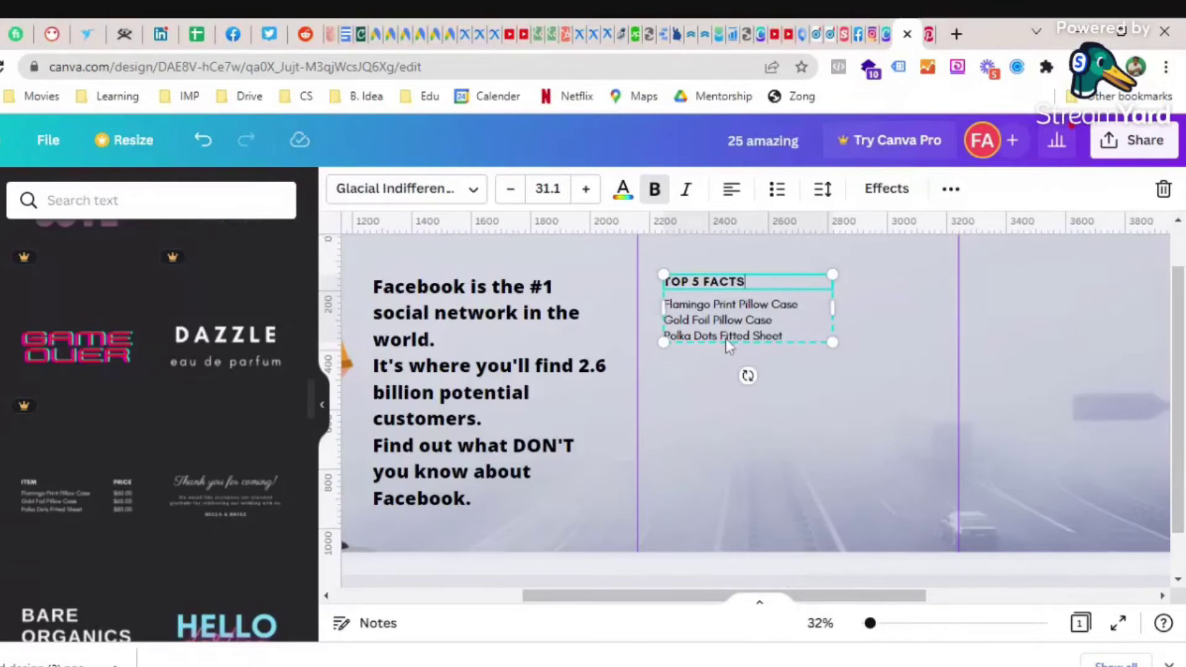
pyautogui.click(787, 330)
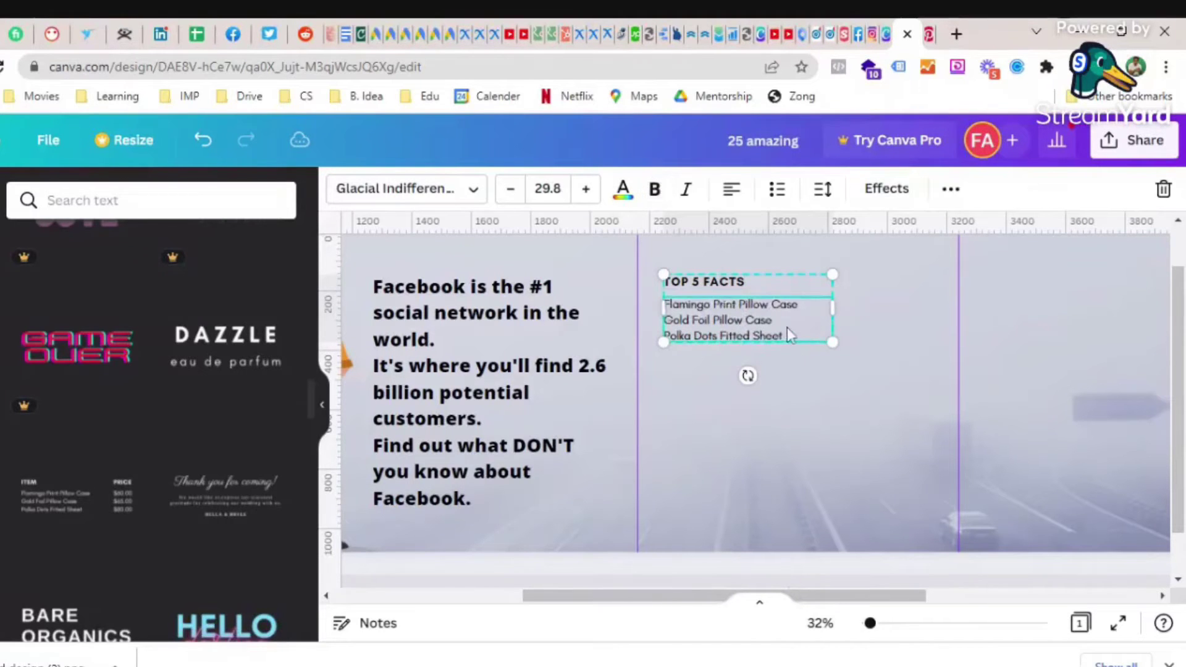
pyautogui.click(787, 334)
pyautogui.click(784, 335)
pyautogui.moveTo(782, 335); pyautogui.dragTo(691, 320)
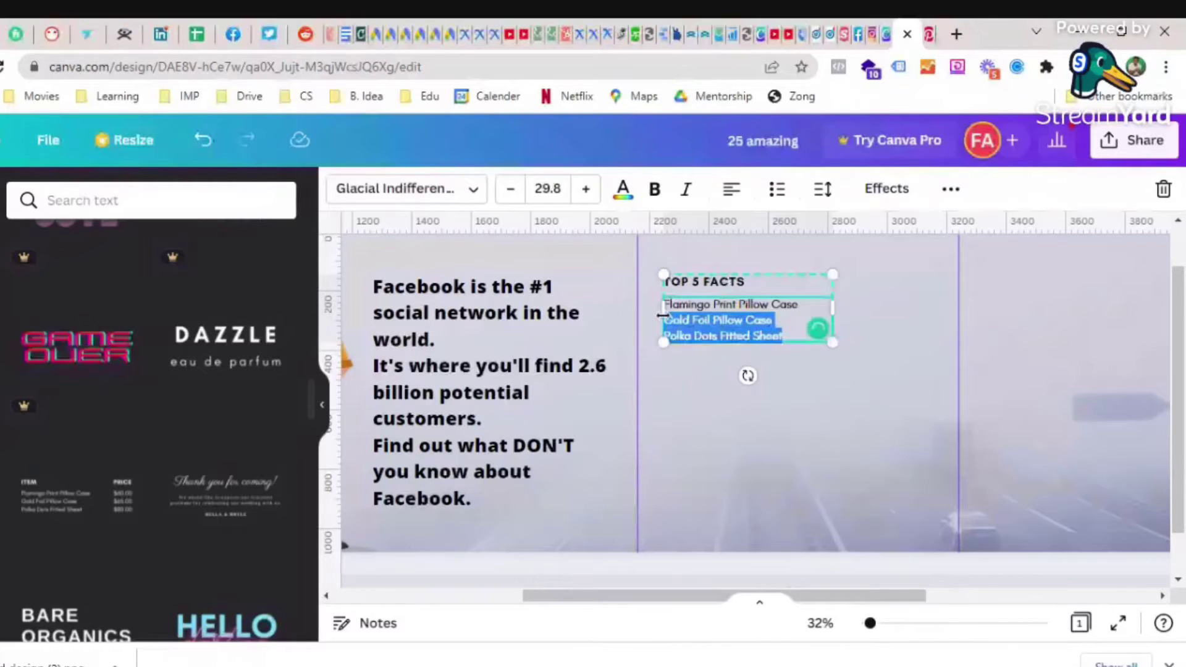
pyautogui.hotkey('ctrl', 'c')
pyautogui.press('Right')
pyautogui.press('Return')
pyautogui.hotkey('ctrl', 'v')
# - Enlarge the TOP 5 FACTS block to nearly fill the third panel's width, bringing the list text to size 51
pyautogui.moveTo(832, 343); pyautogui.dragTo(928, 481)
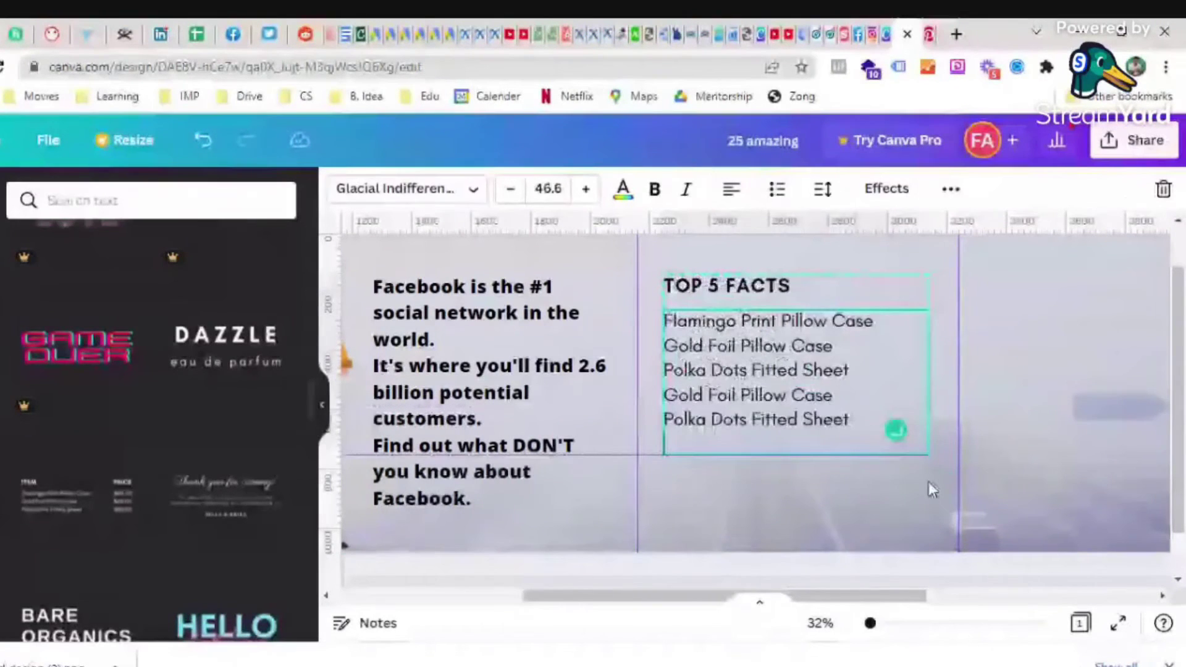
pyautogui.click(928, 482)
pyautogui.click(832, 407)
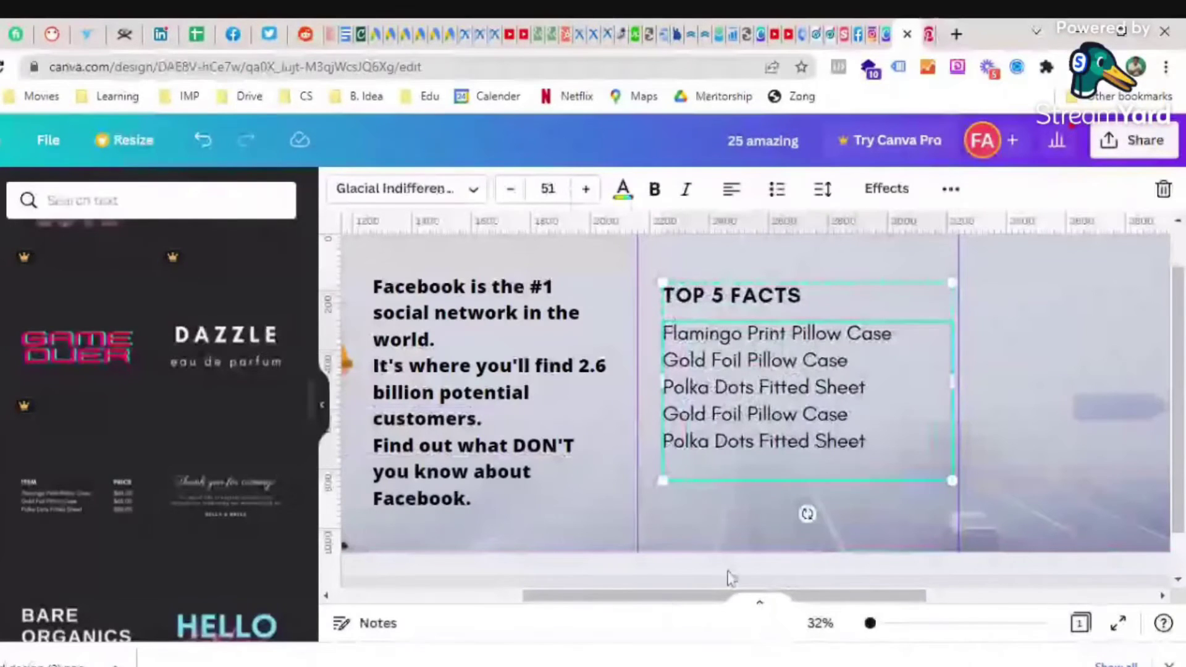
# - Duplicate the TOP 5 FACTS block and place the copy in the fourth panel, aligned with the original
pyautogui.moveTo(667, 597); pyautogui.dragTo(793, 586)
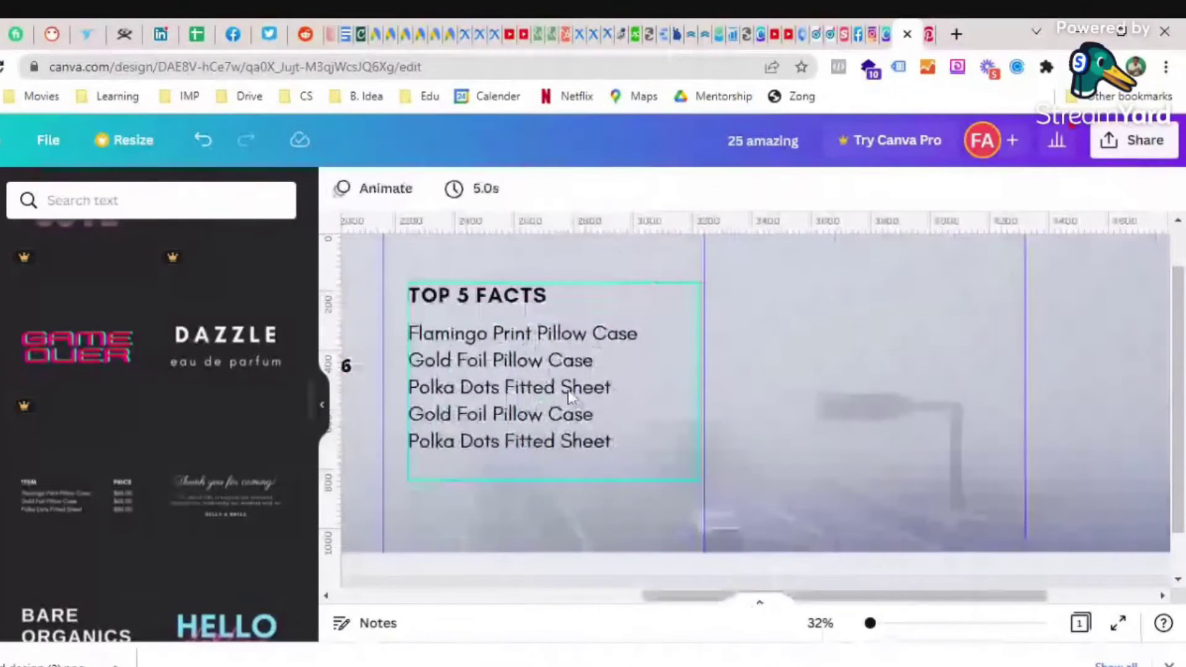
pyautogui.click(568, 395)
pyautogui.hotkey('ctrl', 'd')
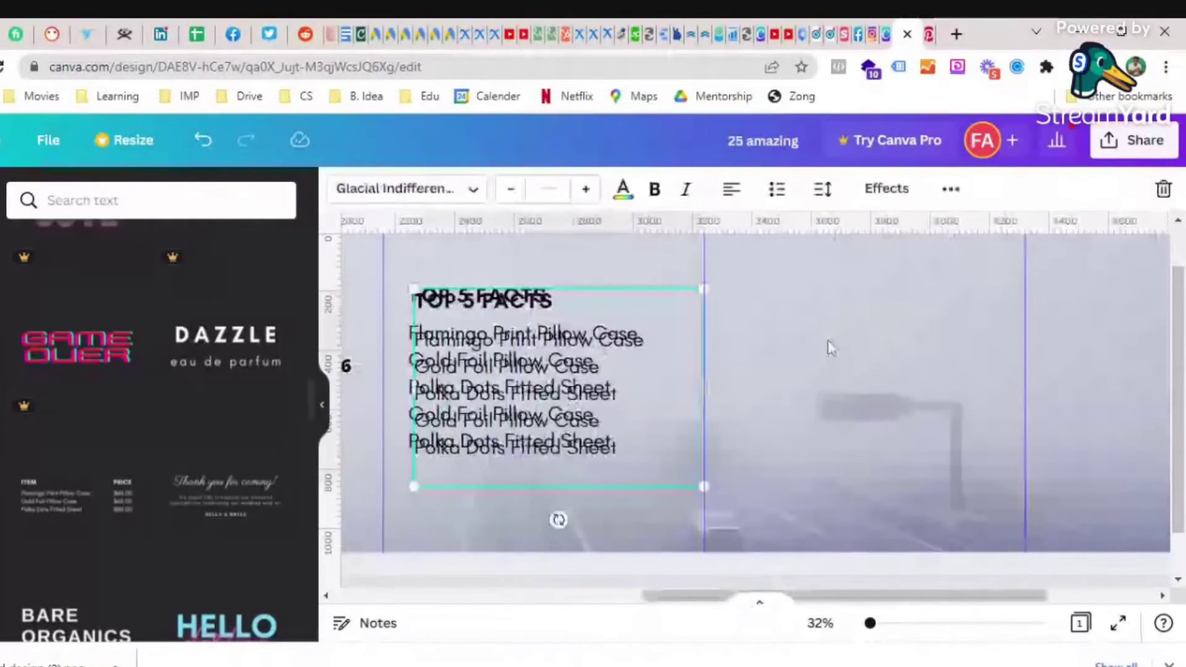
pyautogui.moveTo(728, 434); pyautogui.dragTo(958, 429)
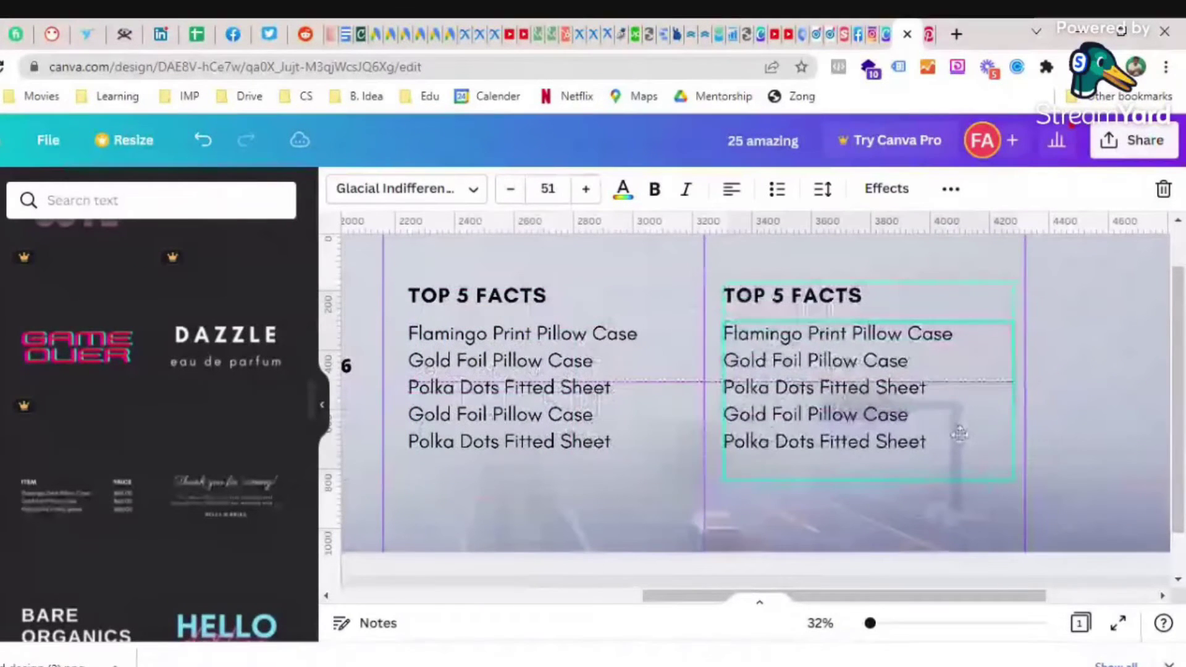
pyautogui.moveTo(917, 595); pyautogui.dragTo(1025, 590)
pyautogui.click(794, 337)
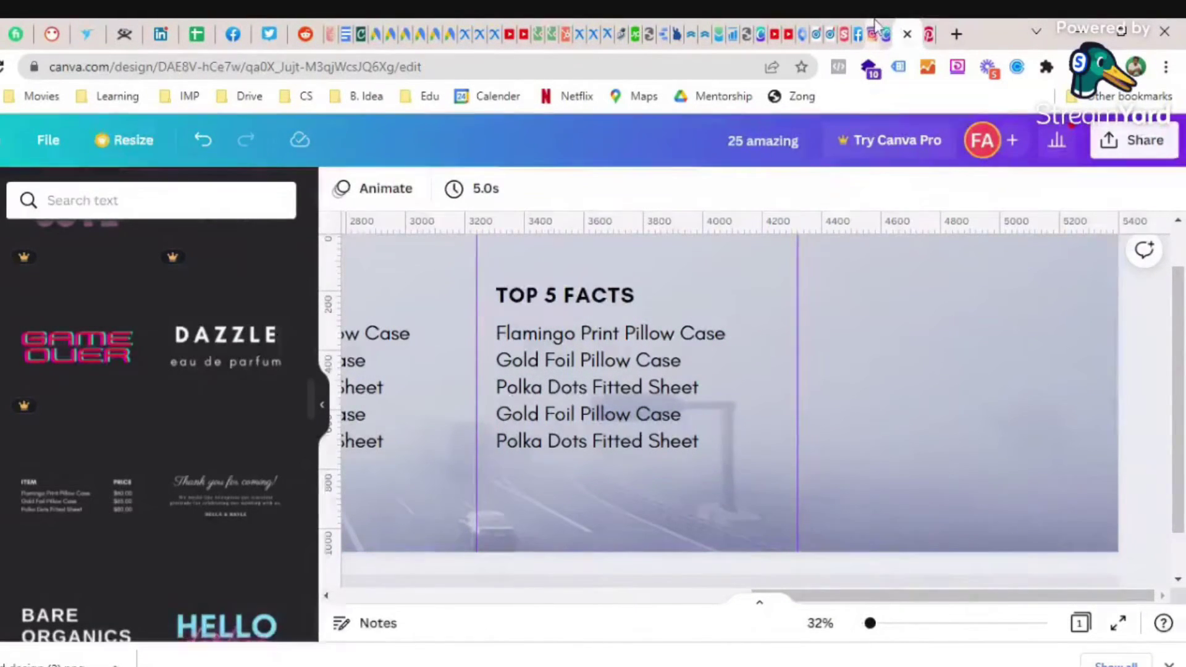
# - Switch to Instagram and look through the Google Adwords glossary carousel post up to its closing slide
pyautogui.click(887, 32)
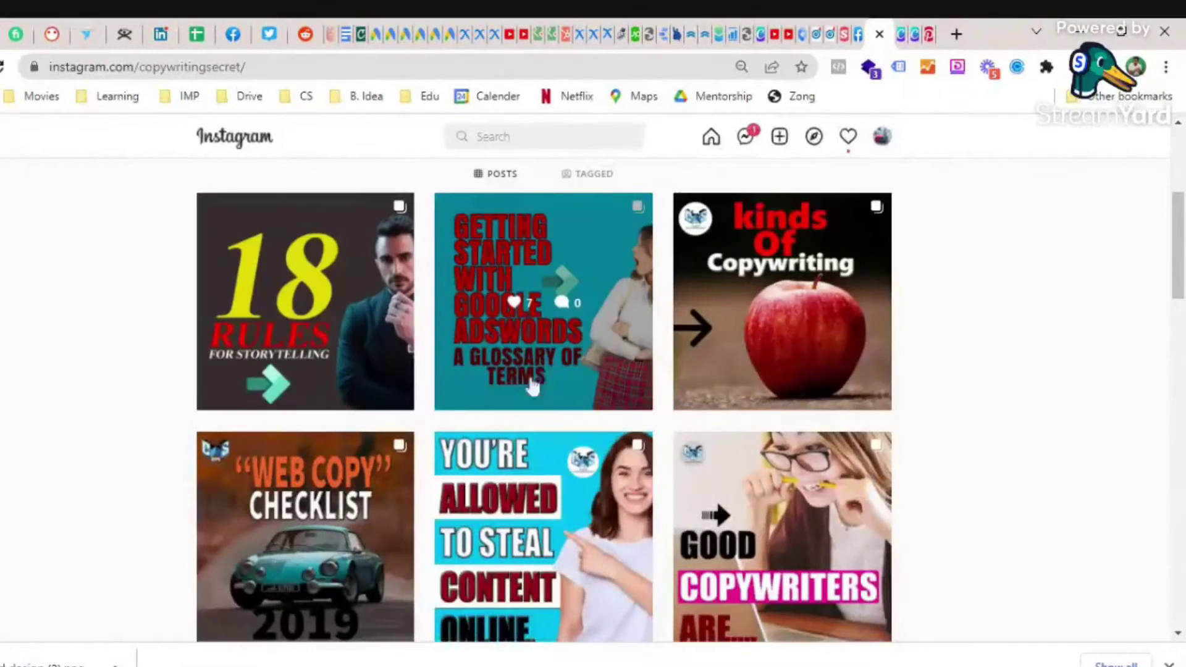
pyautogui.click(543, 366)
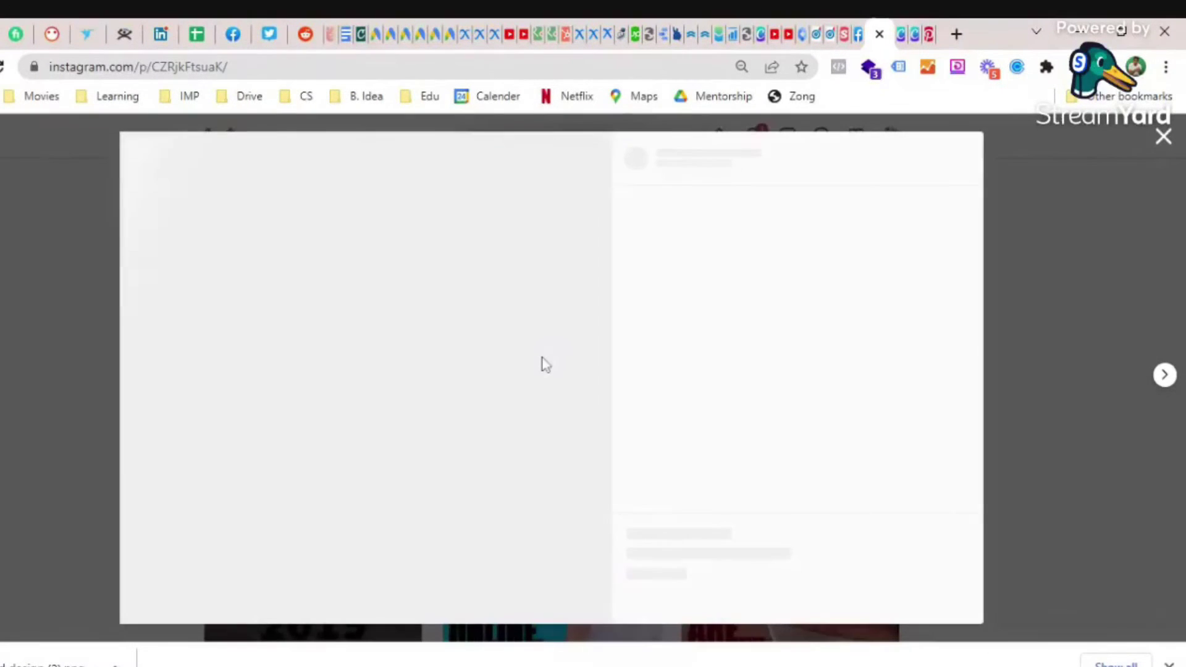
pyautogui.click(591, 382)
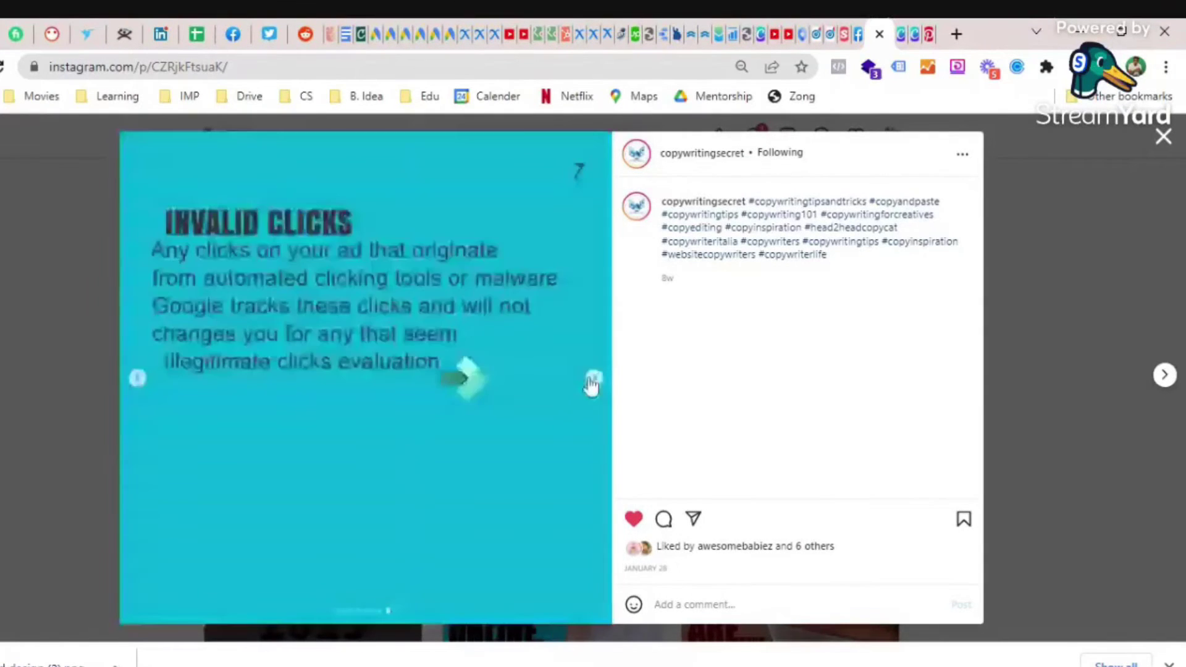
pyautogui.click(591, 383)
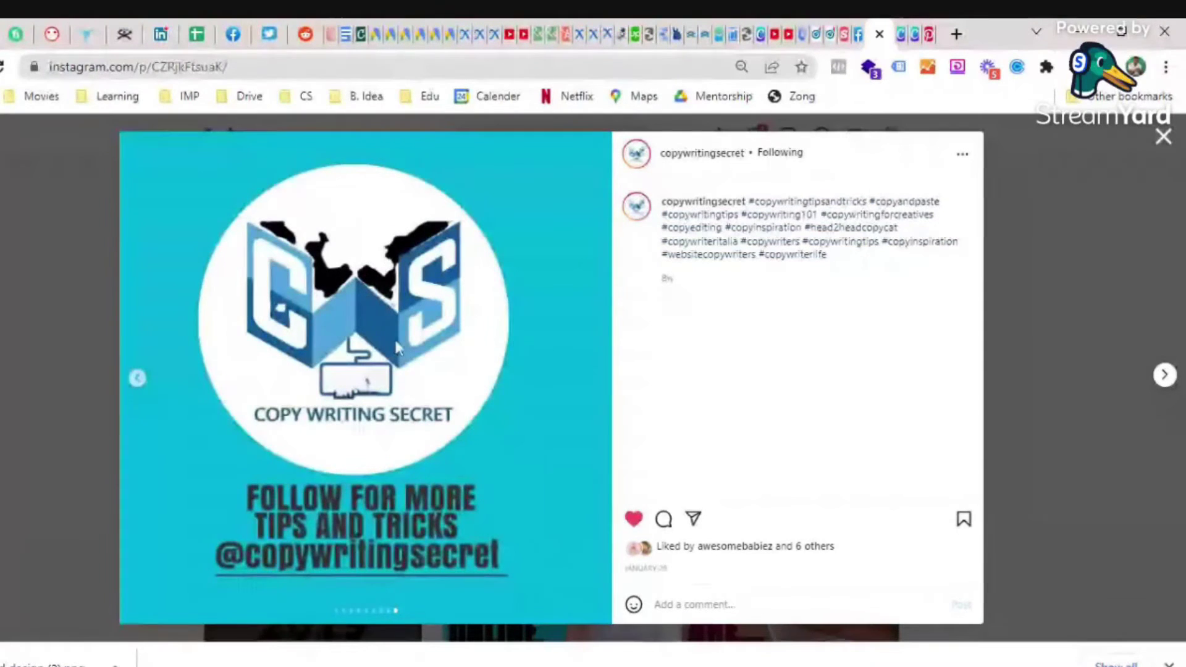
# - Back in the Canva design, add a circular frame to the fifth panel, shrink it slightly and position it near the panel's upper edge
pyautogui.click(916, 29)
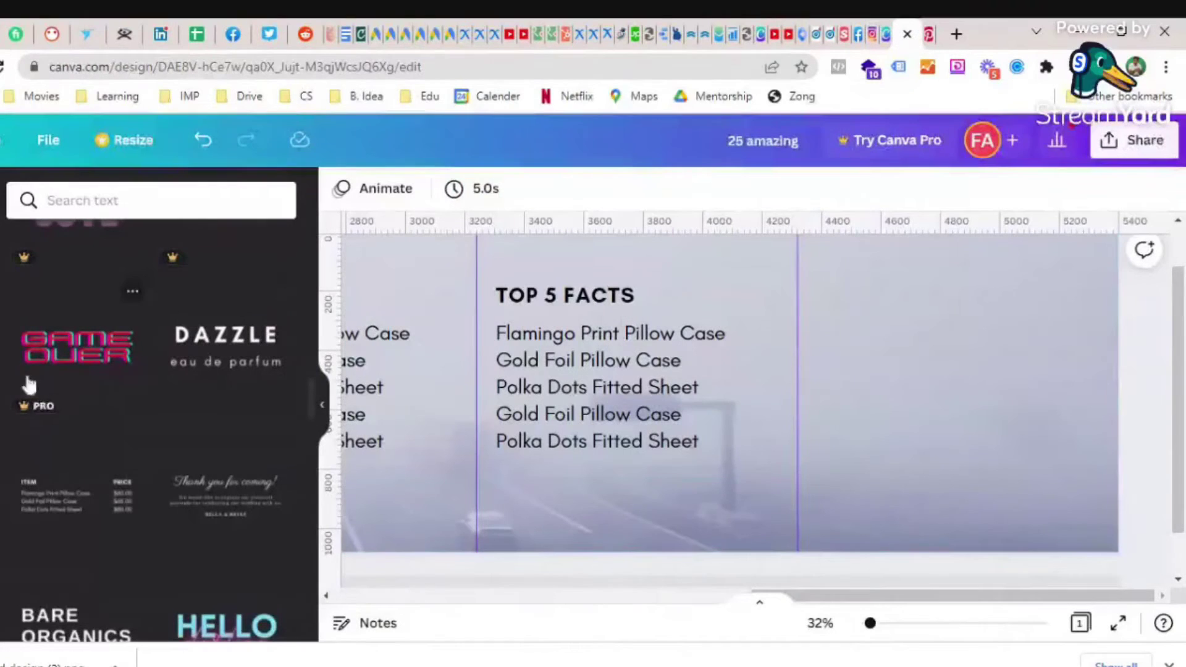
pyautogui.click(2, 241)
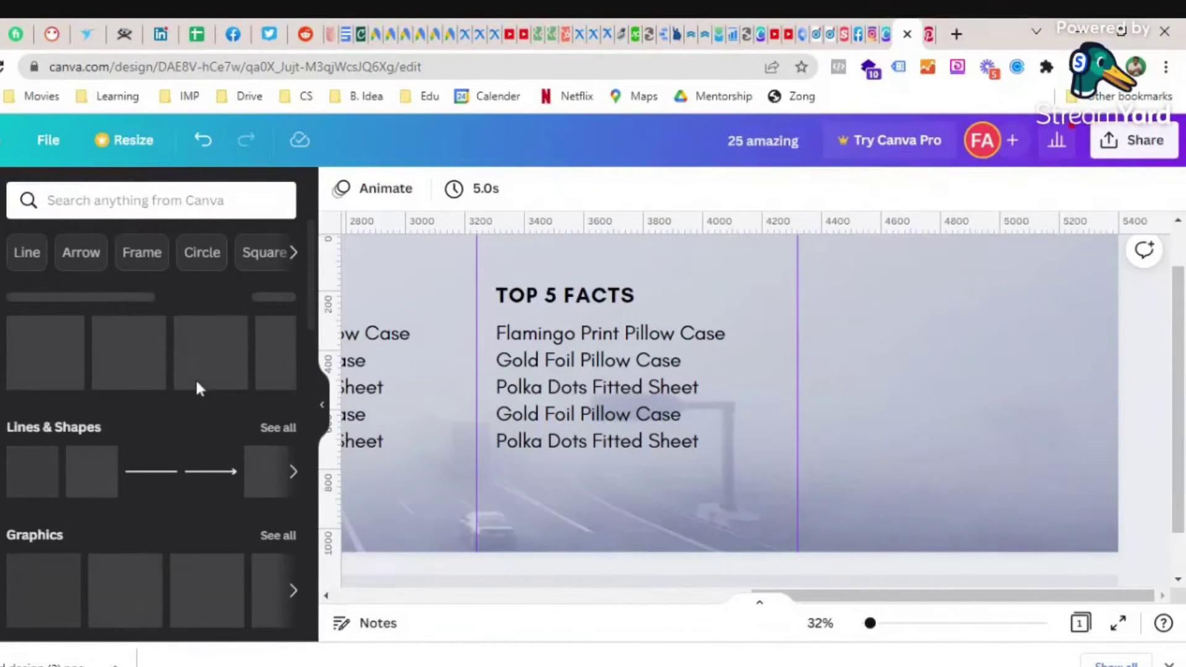
pyautogui.scroll(-4, 162, 438)
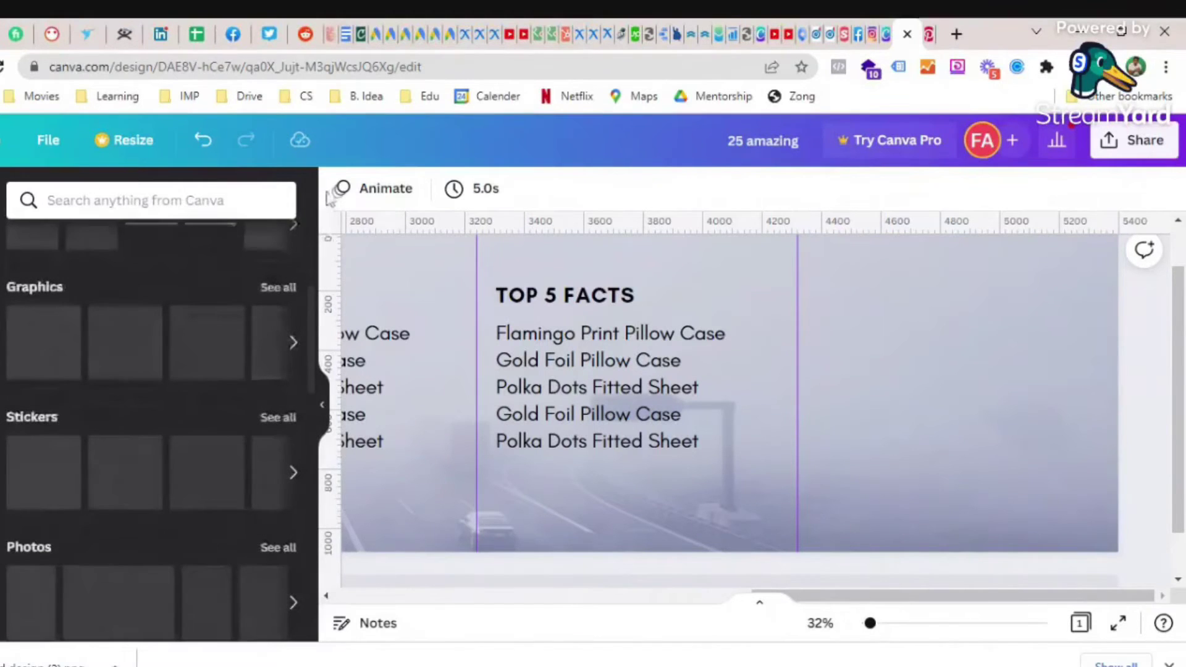
pyautogui.scroll(-2, 140, 415)
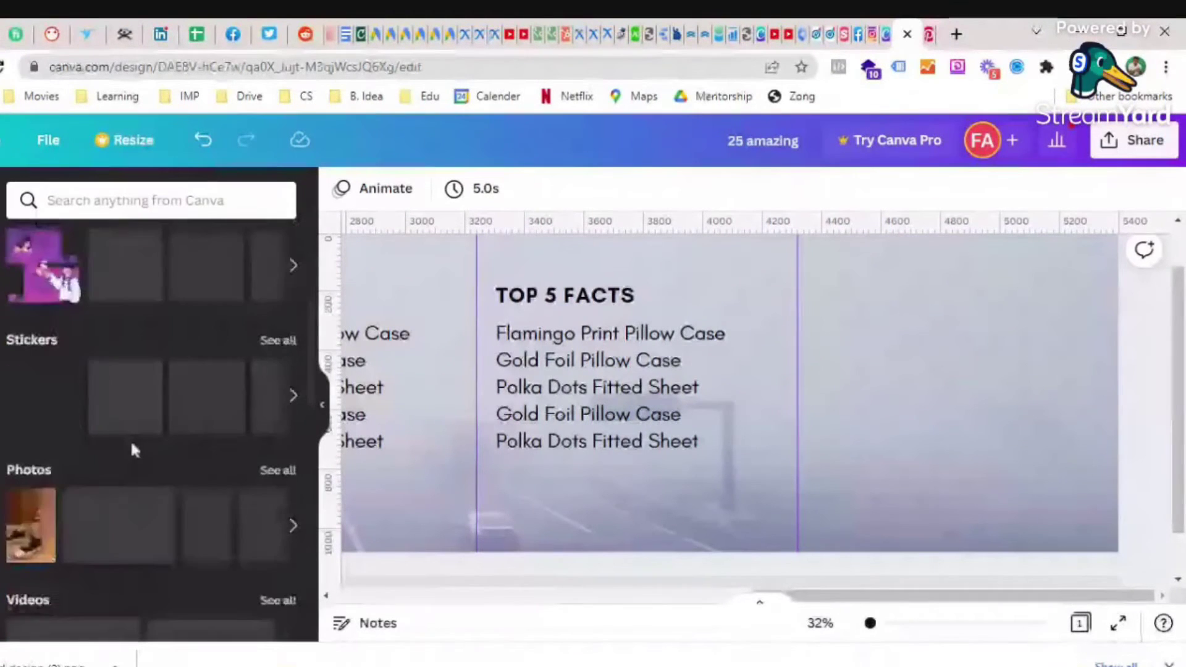
pyautogui.scroll(-10, 131, 439)
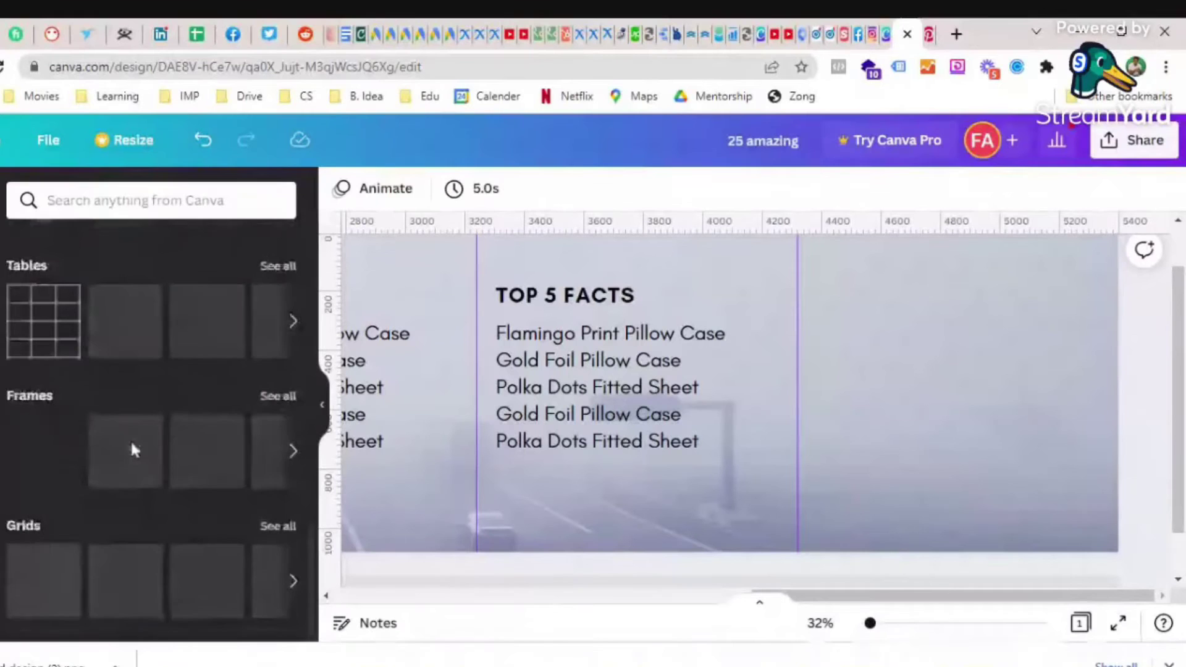
pyautogui.moveTo(38, 451)
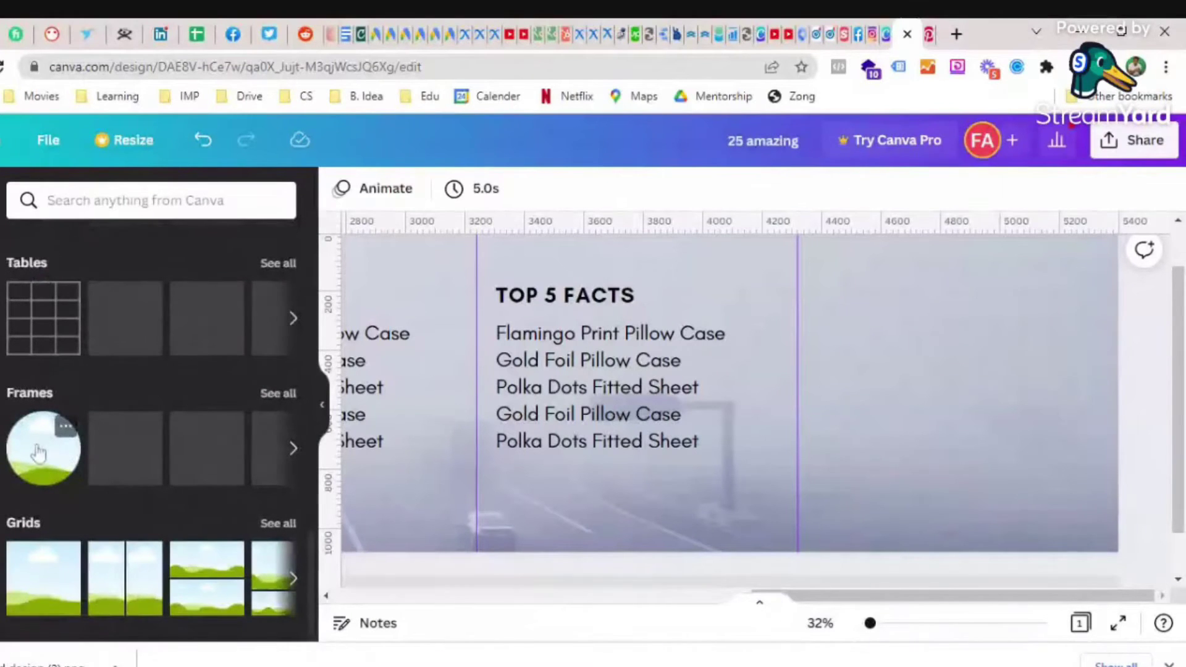
pyautogui.moveTo(38, 452); pyautogui.dragTo(970, 378)
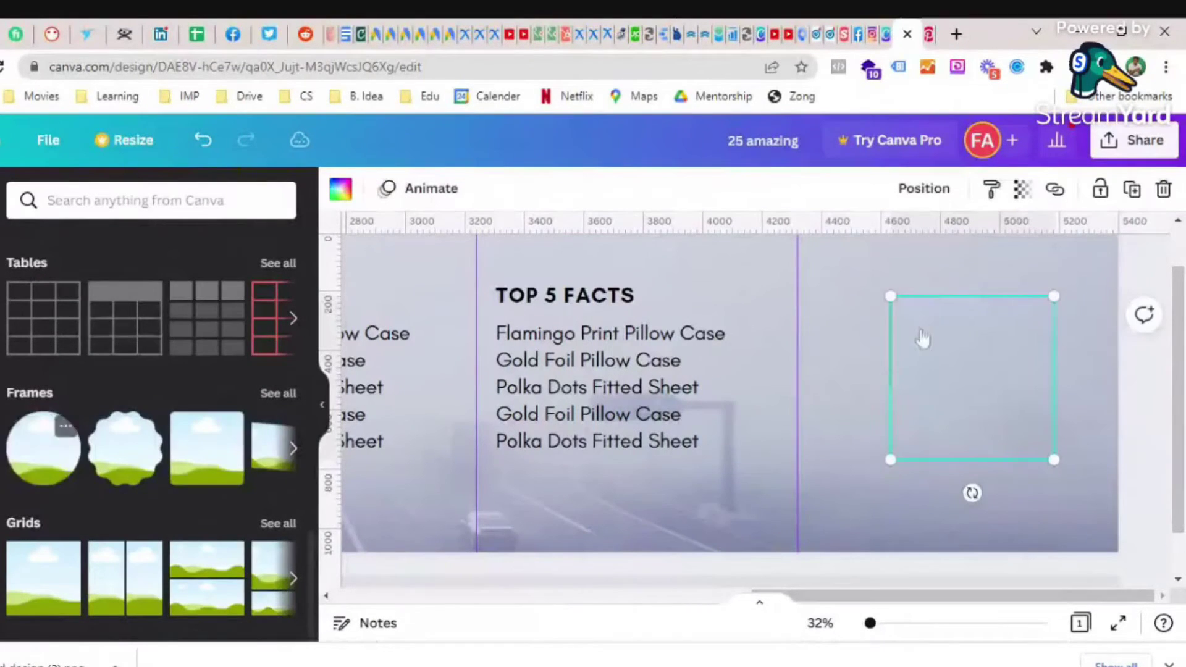
pyautogui.moveTo(1057, 458); pyautogui.dragTo(1033, 439)
pyautogui.moveTo(995, 386); pyautogui.dragTo(952, 324)
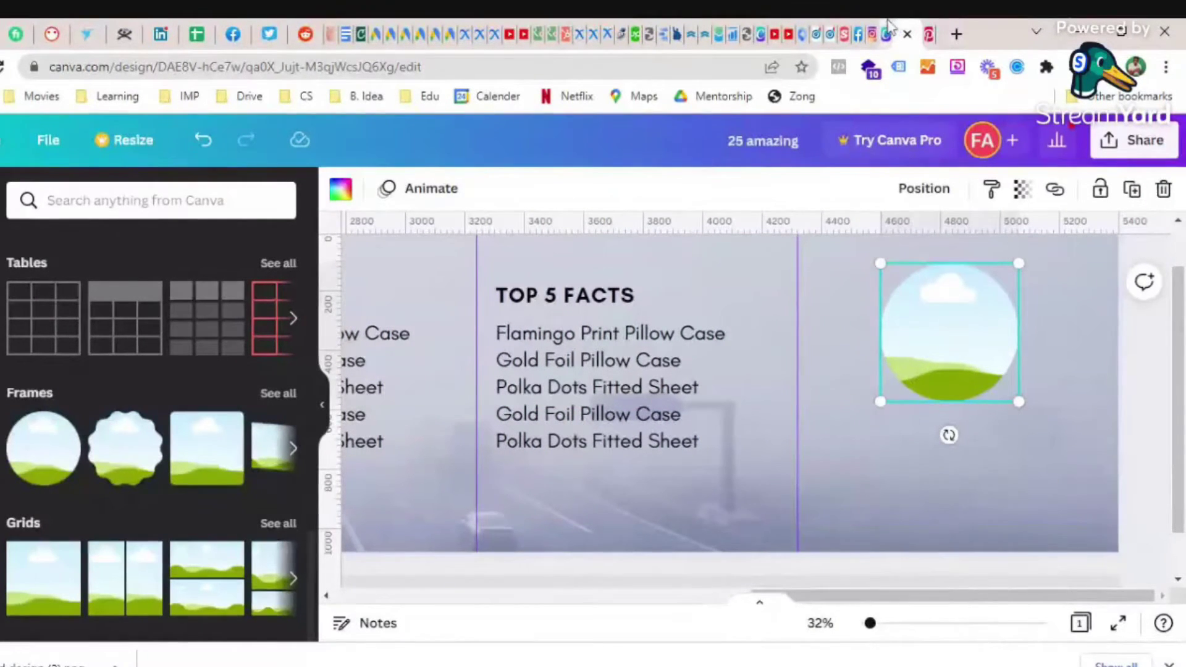
# - Recheck the Instagram post's closing slide and fill the circular frame in the Canva design with the uploaded multicoloured logo
pyautogui.click(908, 32)
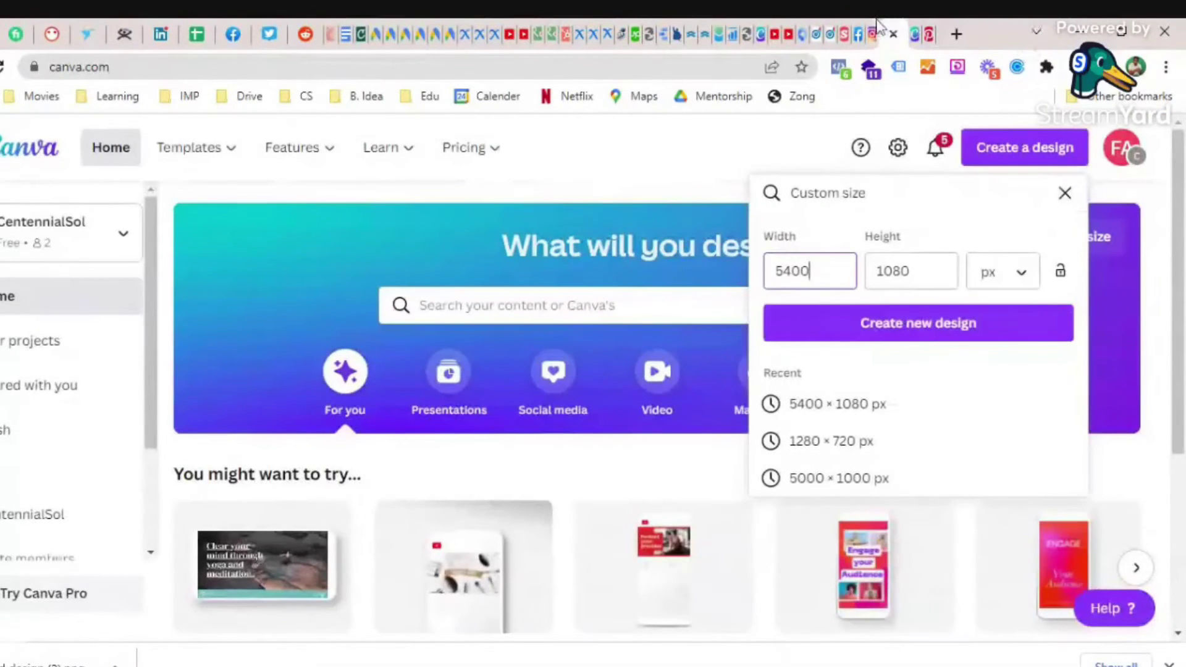
pyautogui.click(875, 25)
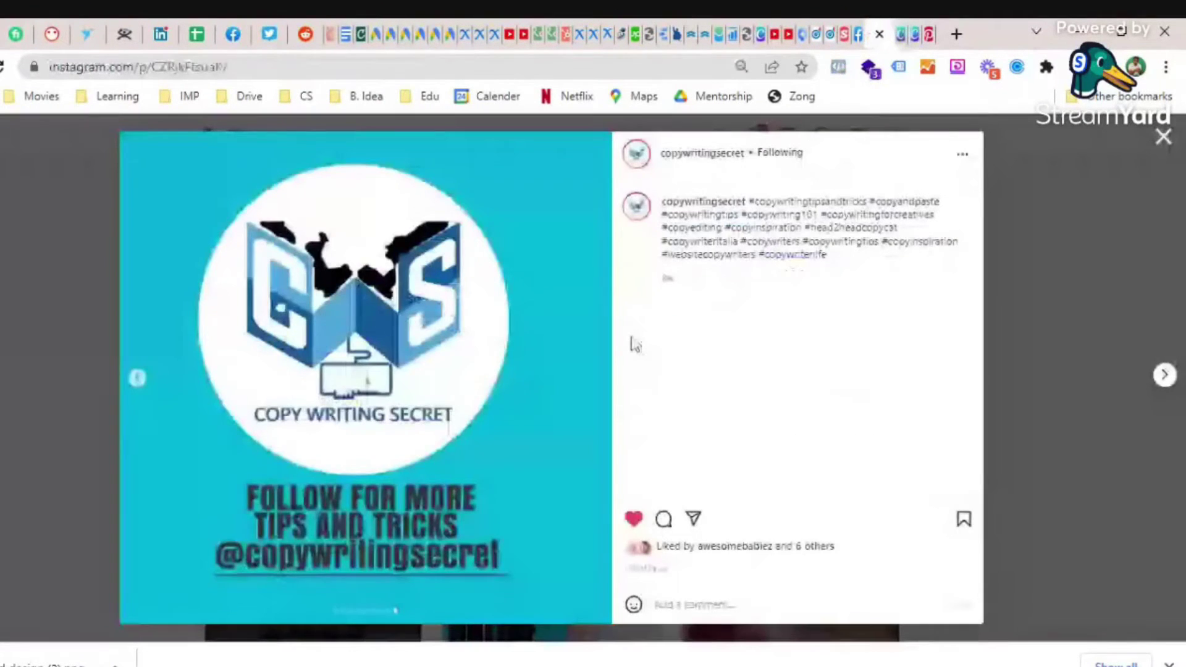
pyautogui.click(909, 26)
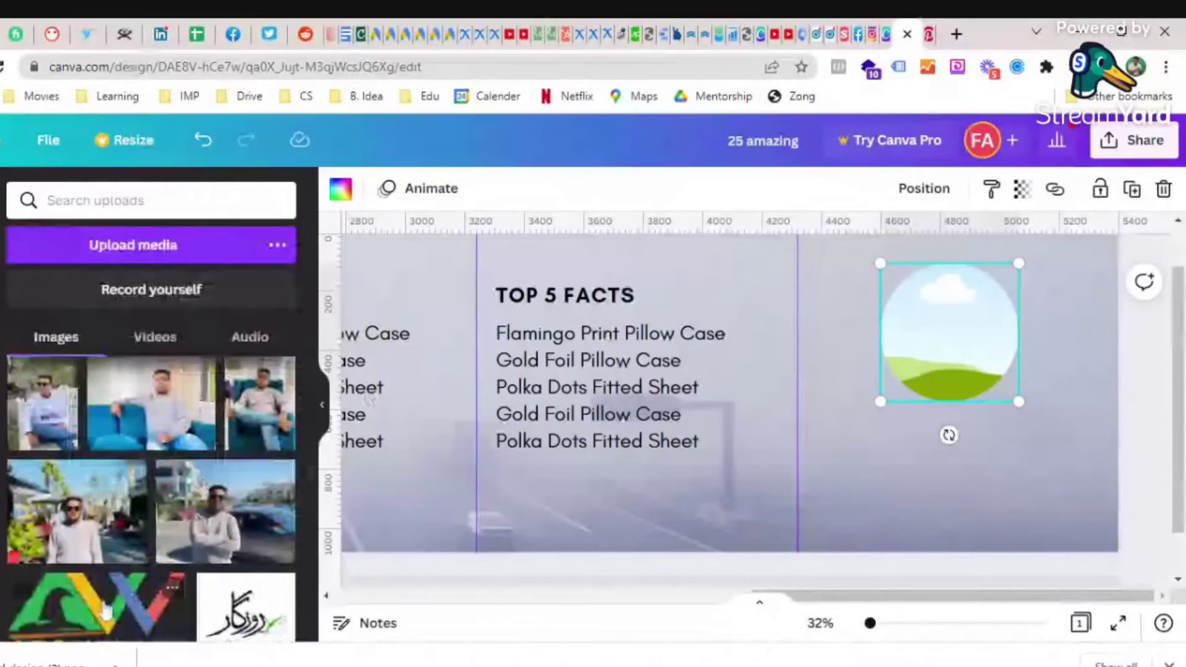
pyautogui.moveTo(105, 612); pyautogui.dragTo(943, 348)
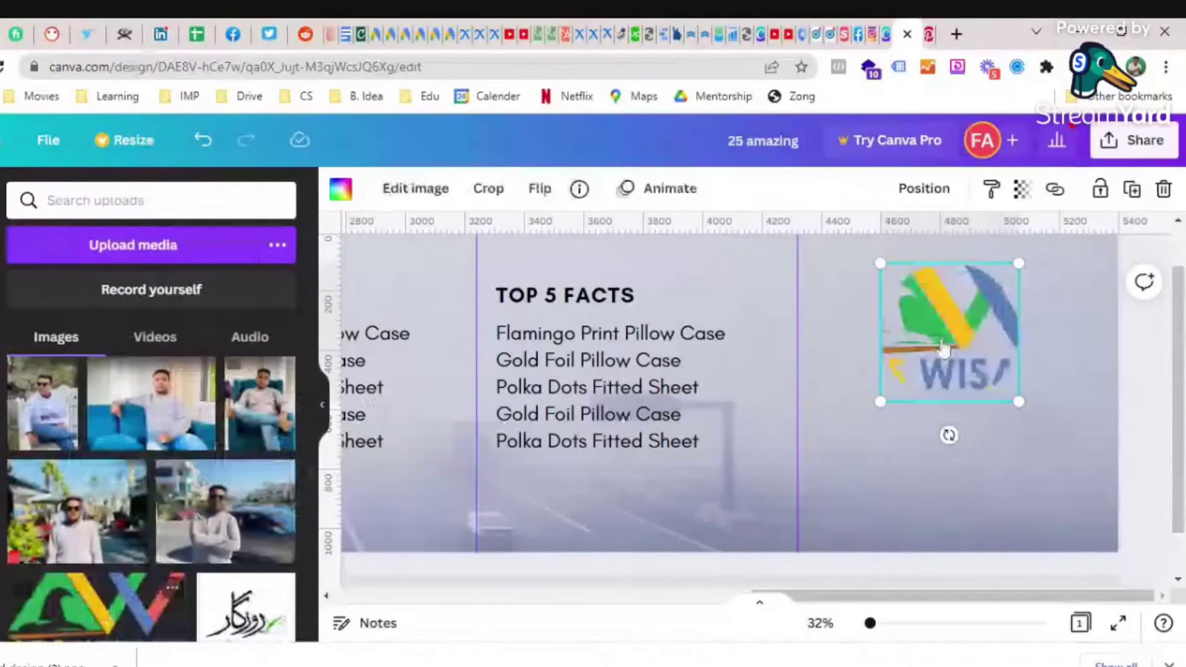
# - Add a subheading text box to the fifth panel, centred below the logo
pyautogui.click(941, 474)
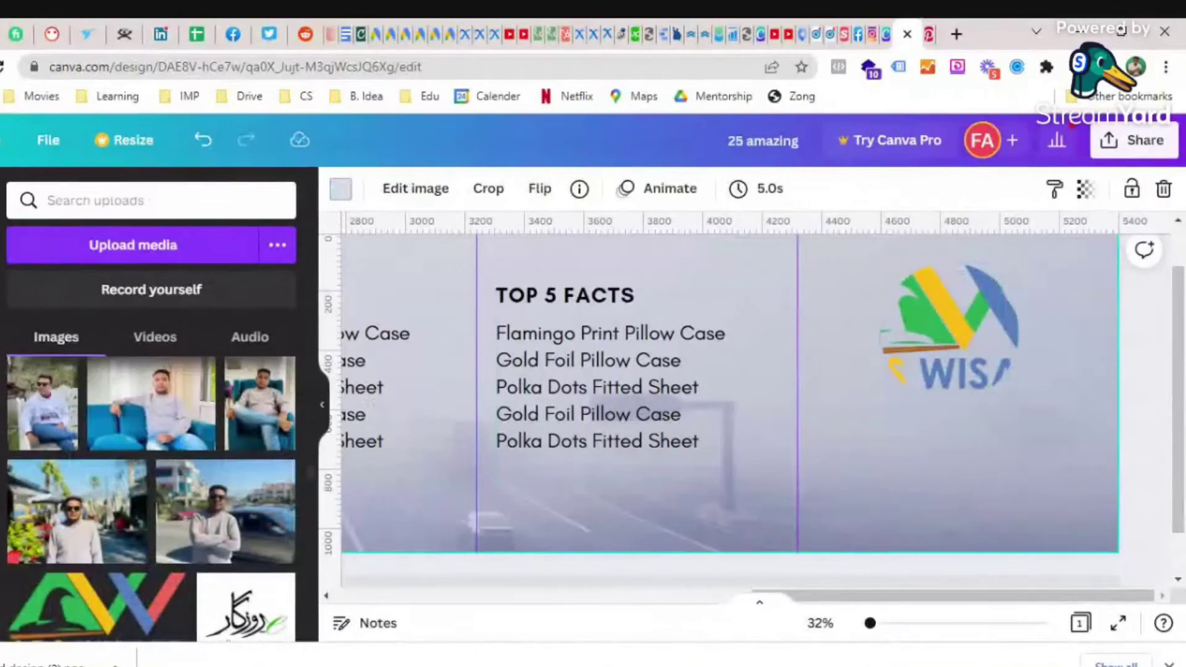
pyautogui.click(2, 346)
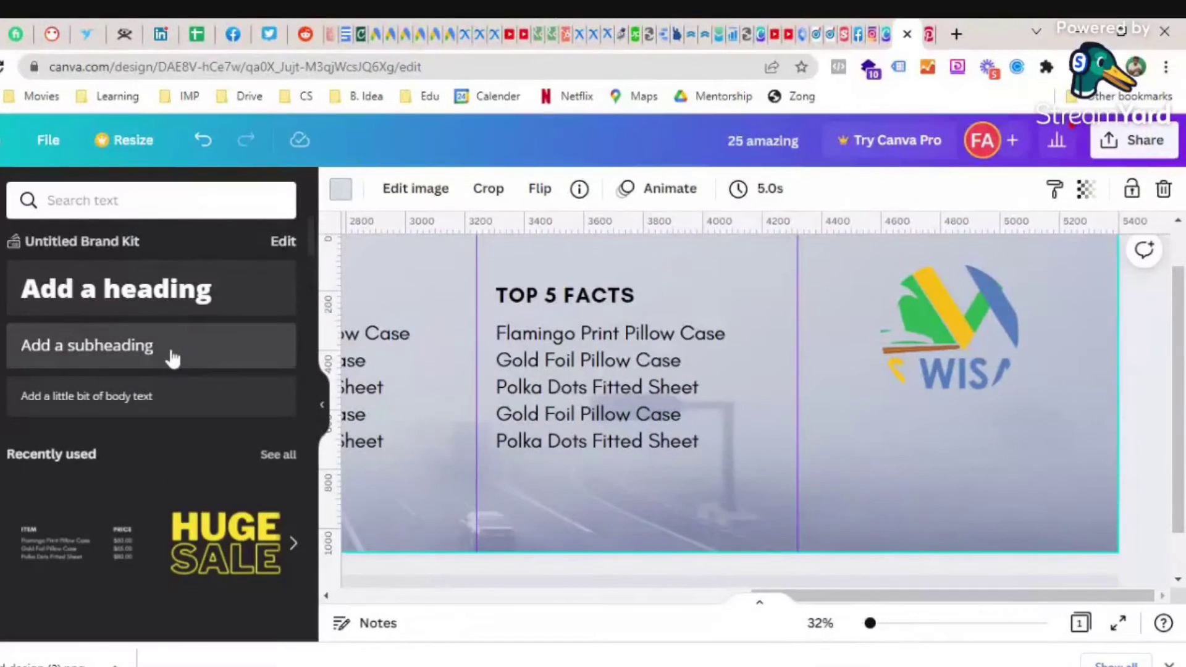
pyautogui.click(255, 363)
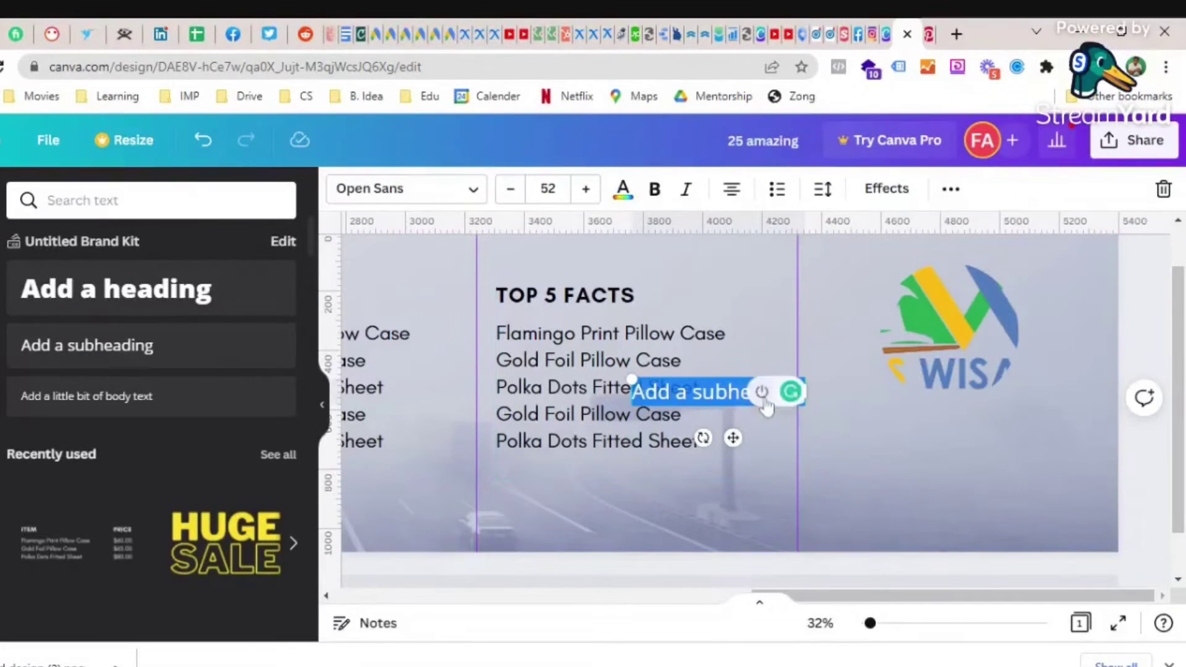
pyautogui.moveTo(739, 439); pyautogui.dragTo(970, 476)
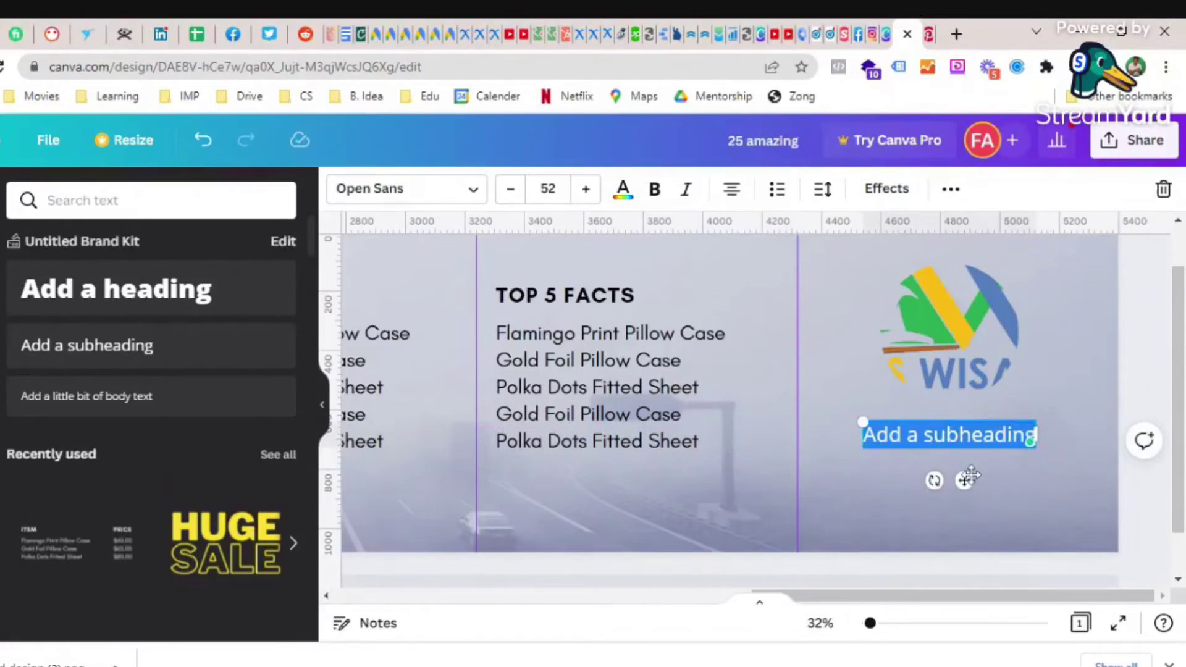
# - Replace the subheading's placeholder text with "Follow for More" and "Tips and Tricks" on two lines
pyautogui.write('Fon')
pyautogui.press('BackSpace')
pyautogui.write('llow for More')
pyautogui.press('Return')
pyautogui.write('Tips and Tricks')
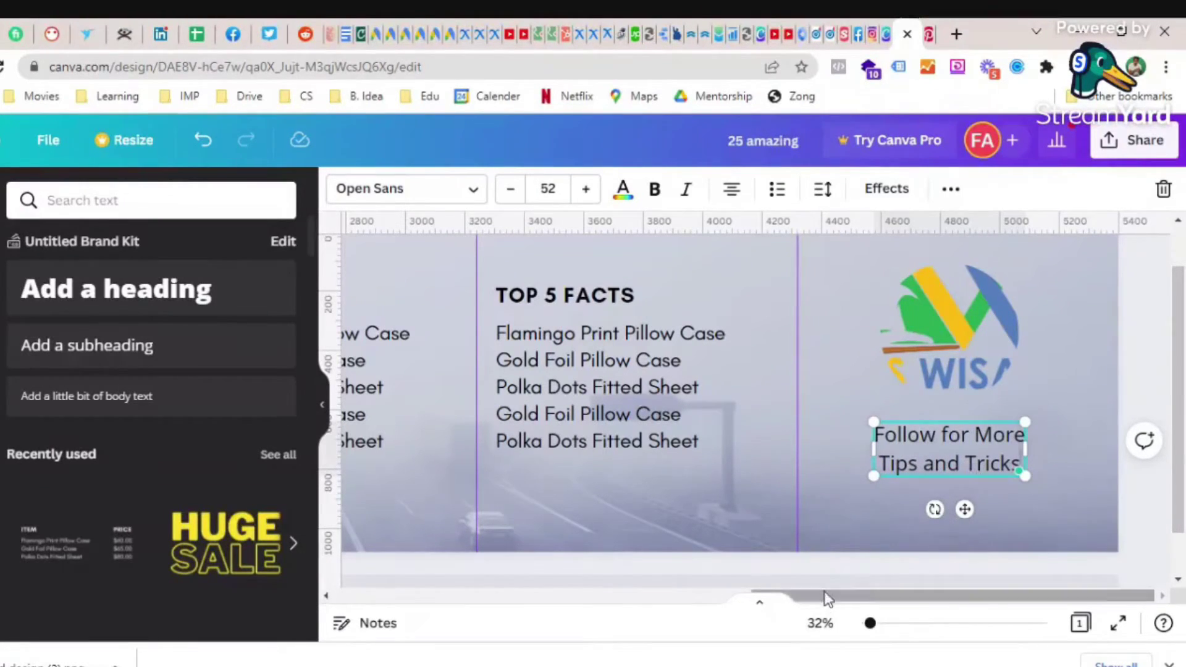
pyautogui.moveTo(869, 625); pyautogui.dragTo(865, 625)
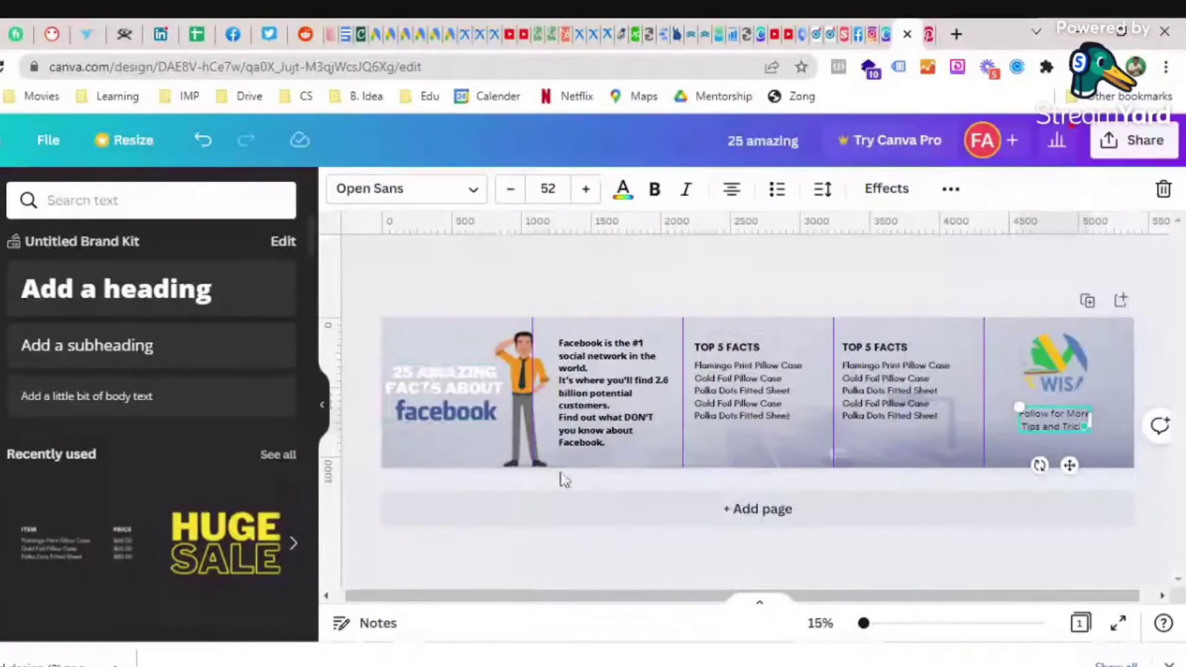
# - Switch to Instagram, look back through the Google Adwords glossary slides from the closing slide, and close the post
pyautogui.click(867, 31)
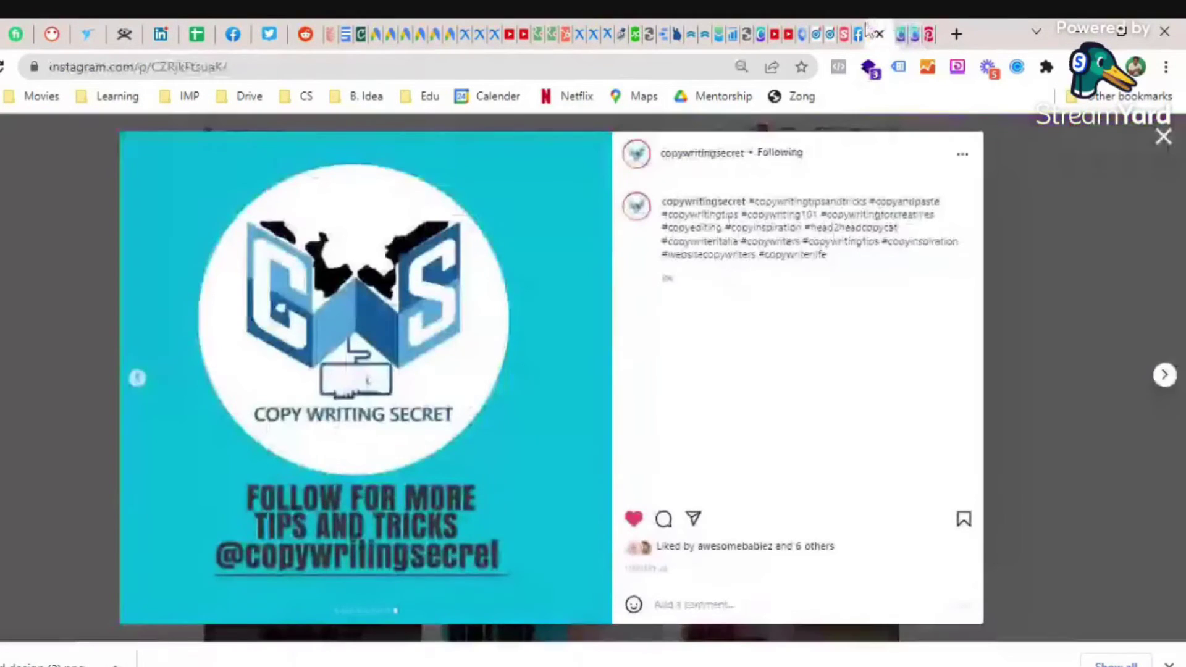
pyautogui.click(139, 380)
pyautogui.click(139, 379)
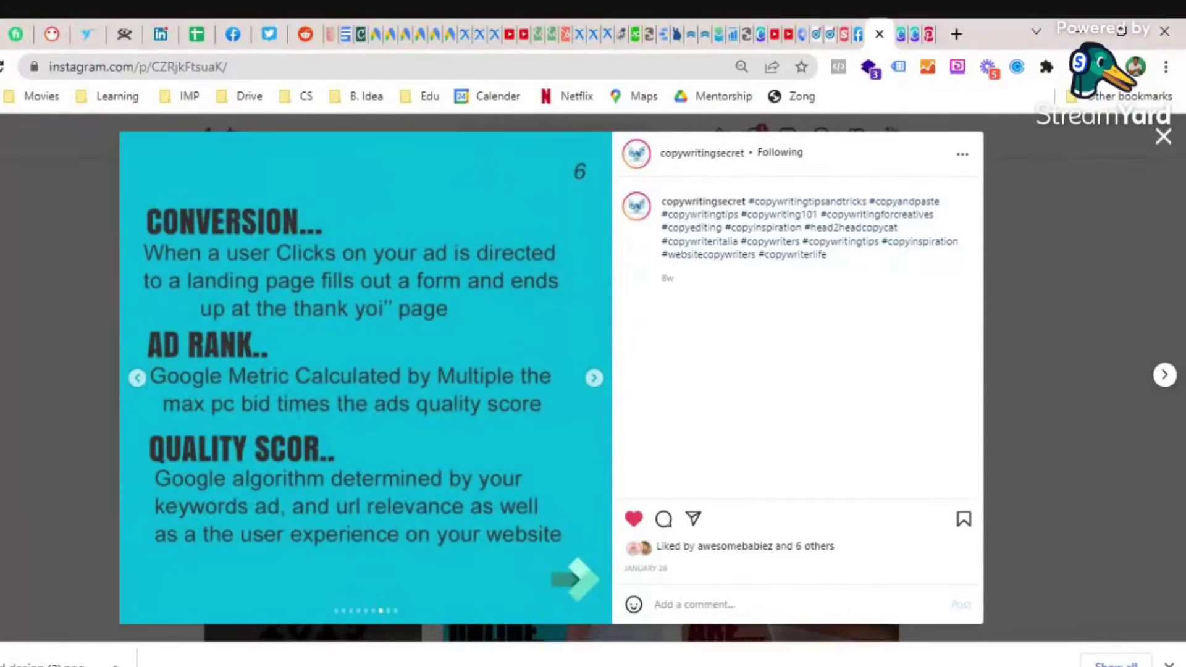
pyautogui.click(1162, 137)
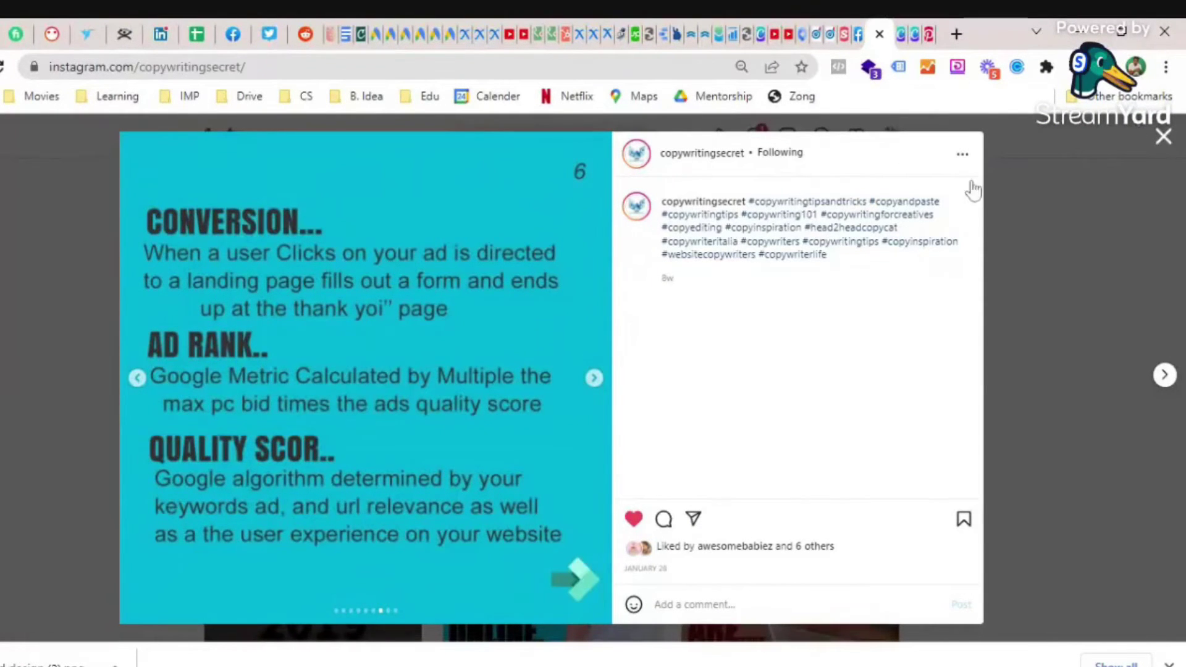
# - Open the marketingharry profile and examine the cover slides of its marketing myths, Reels tips and 30 day growth strategy posts
pyautogui.click(516, 137)
pyautogui.click(502, 257)
pyautogui.scroll(-3, 505, 258)
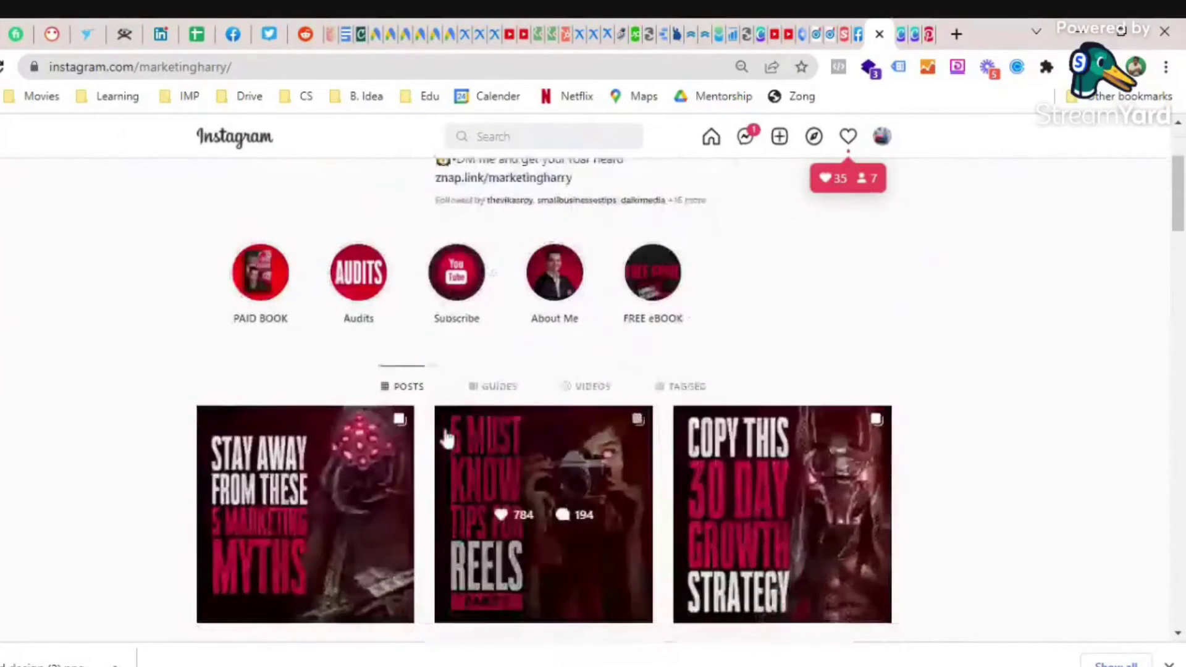
pyautogui.click(393, 483)
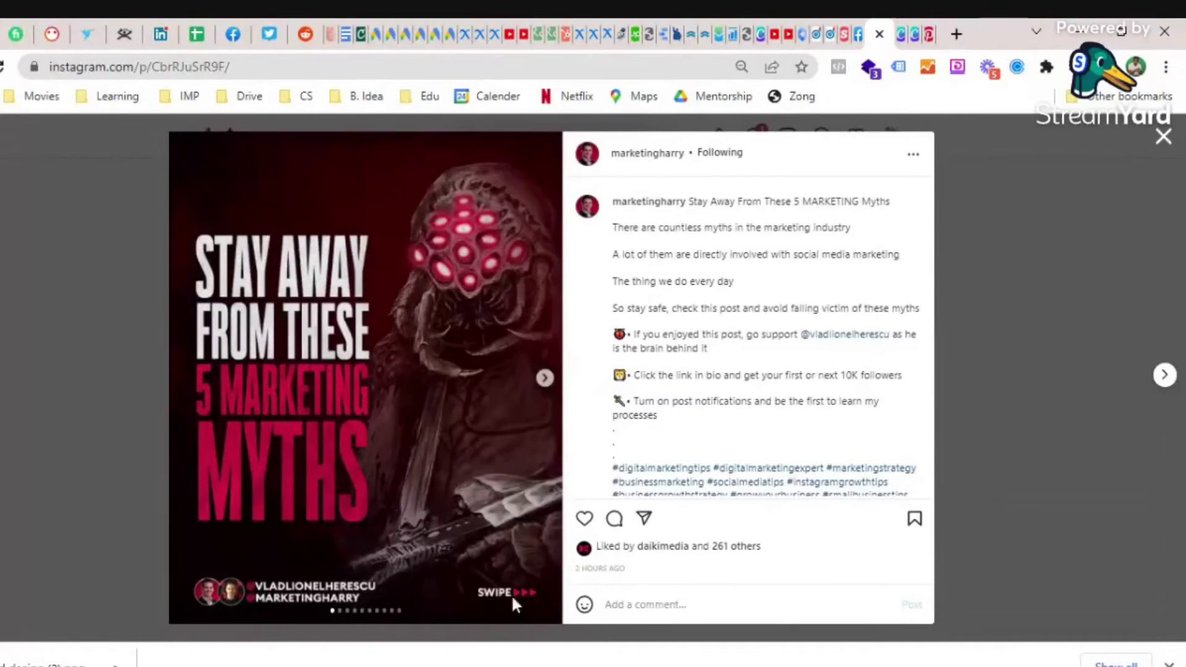
pyautogui.click(1164, 376)
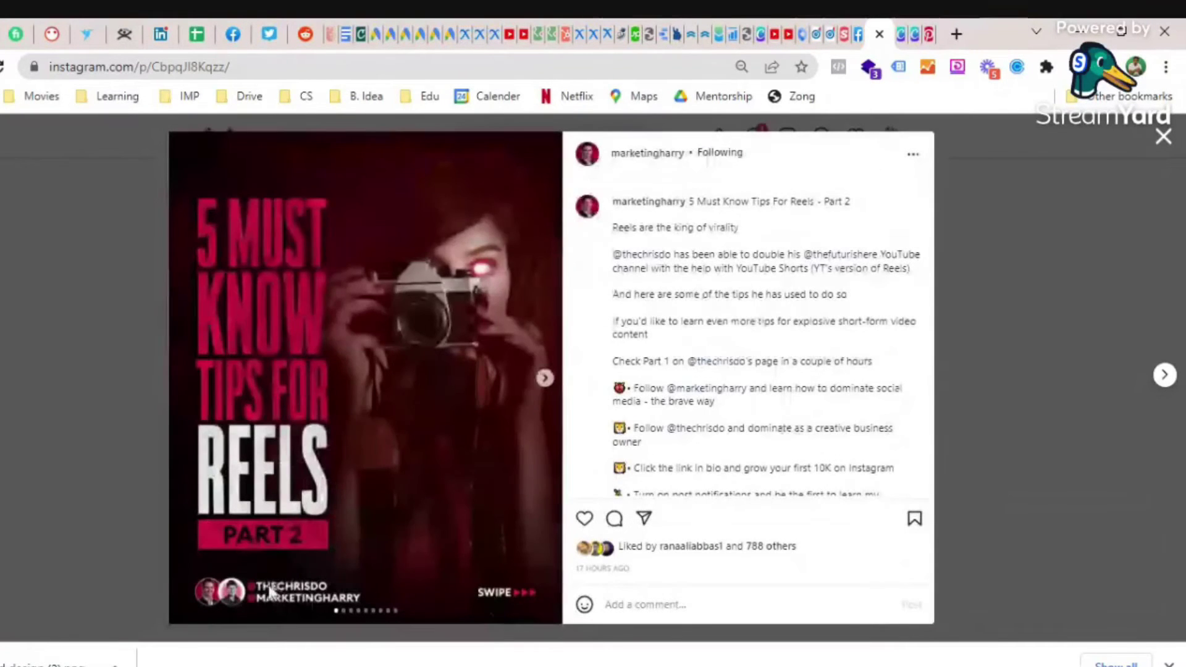
pyautogui.click(1171, 380)
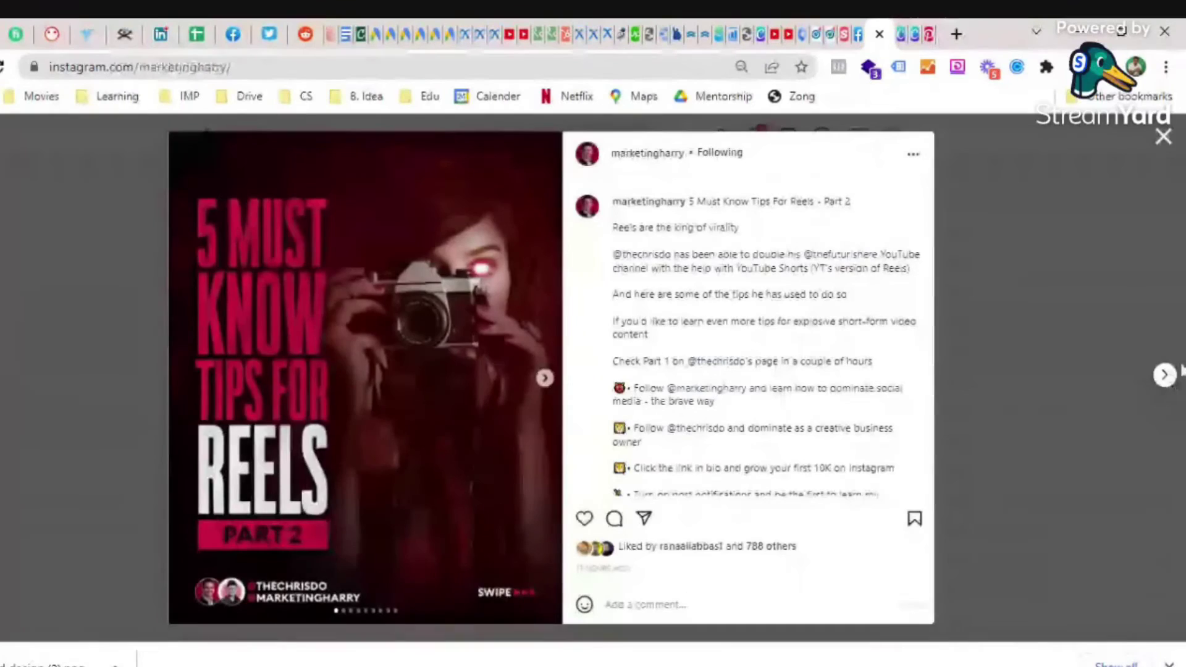
pyautogui.click(722, 519)
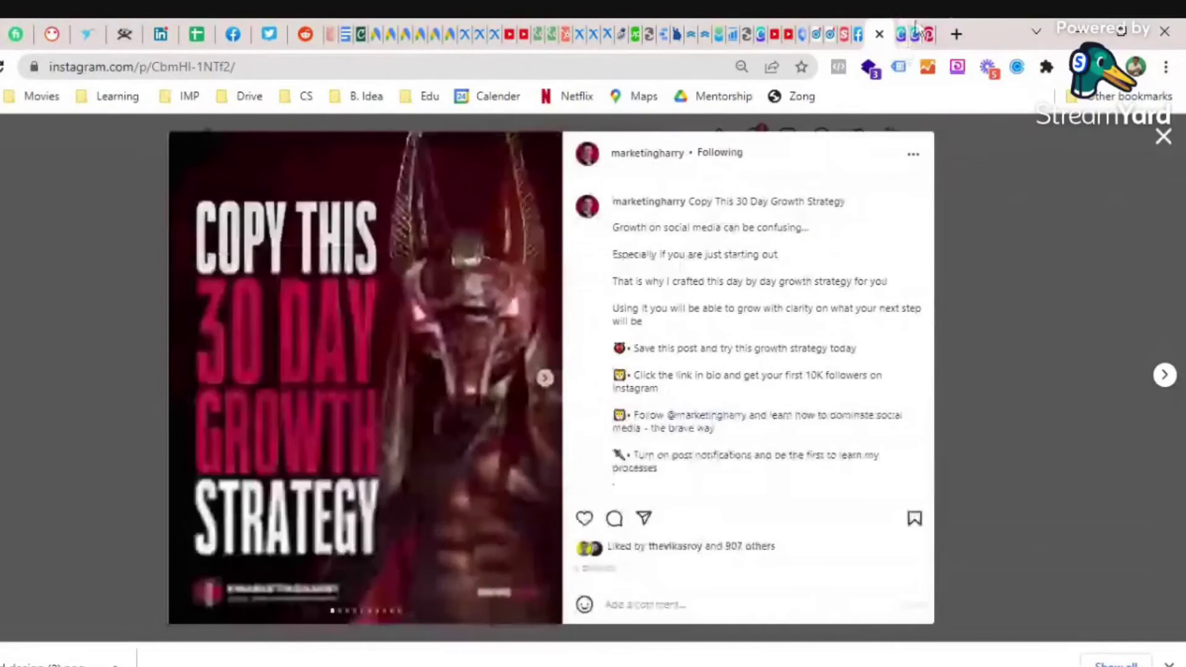
# - Return to the Canva design, search the elements for "arrow" and add a white curved arrow to the page
pyautogui.click(915, 31)
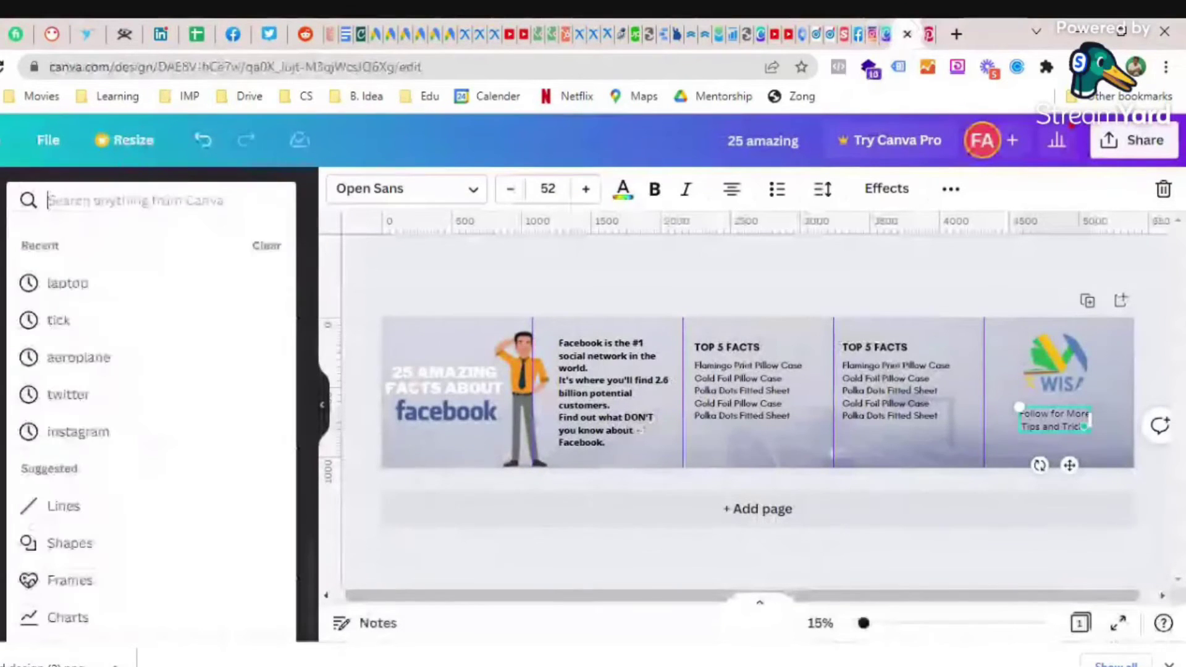
pyautogui.write('arrow')
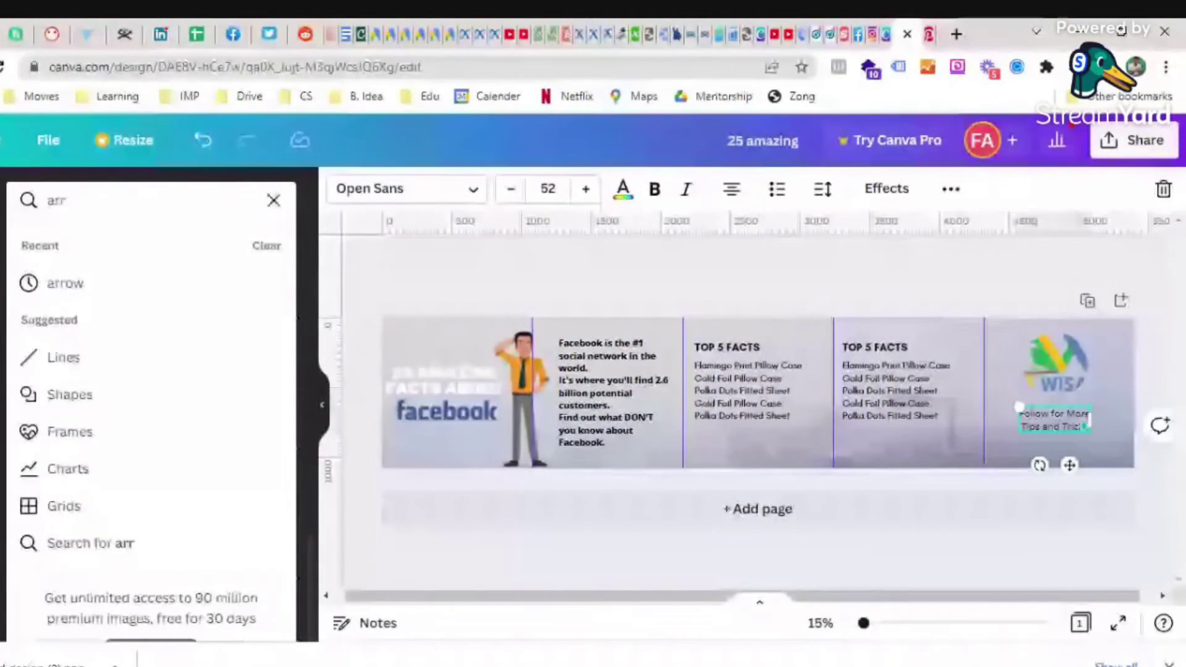
pyautogui.press('Return')
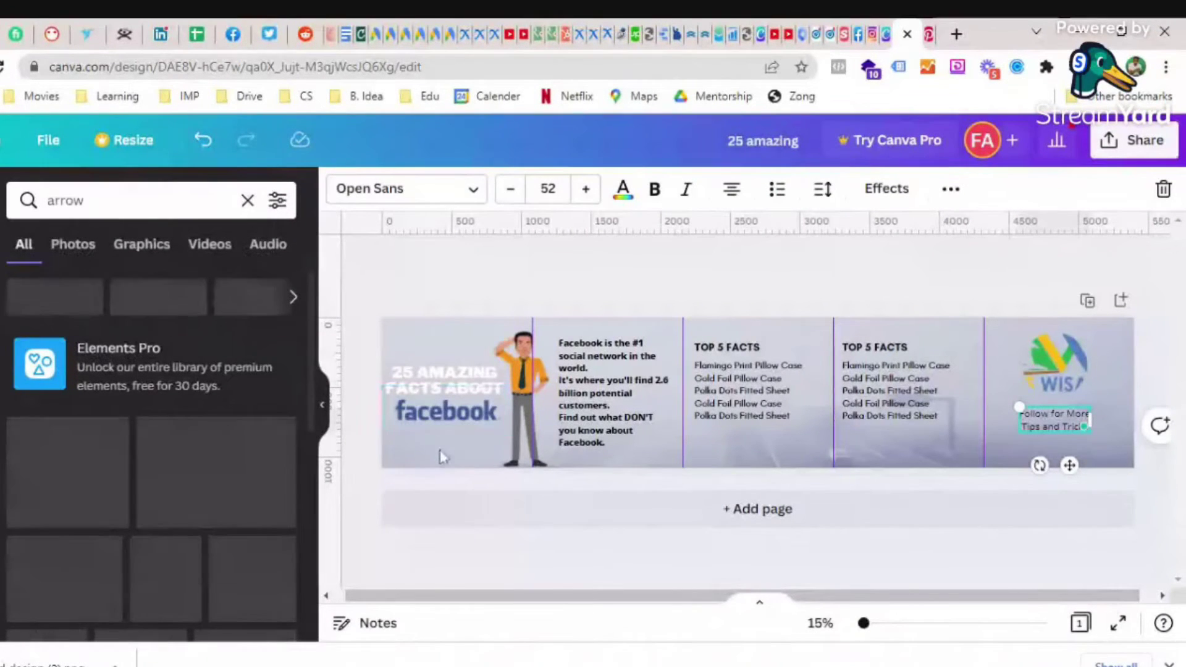
pyautogui.scroll(-3, 116, 514)
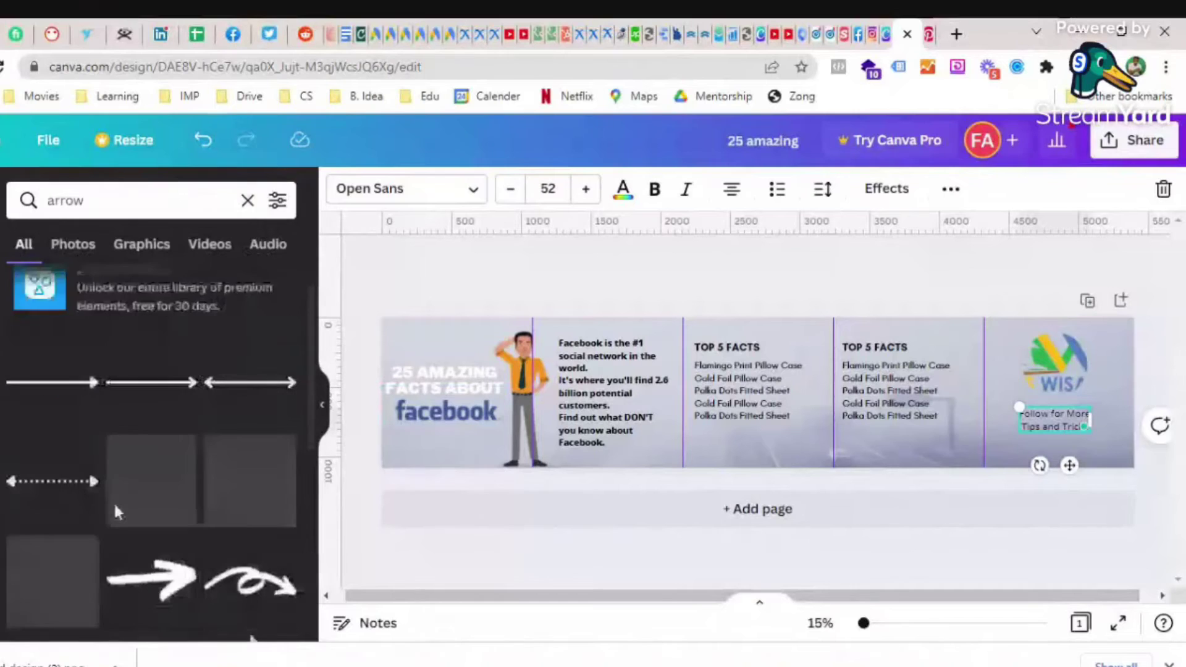
pyautogui.scroll(-1, 152, 547)
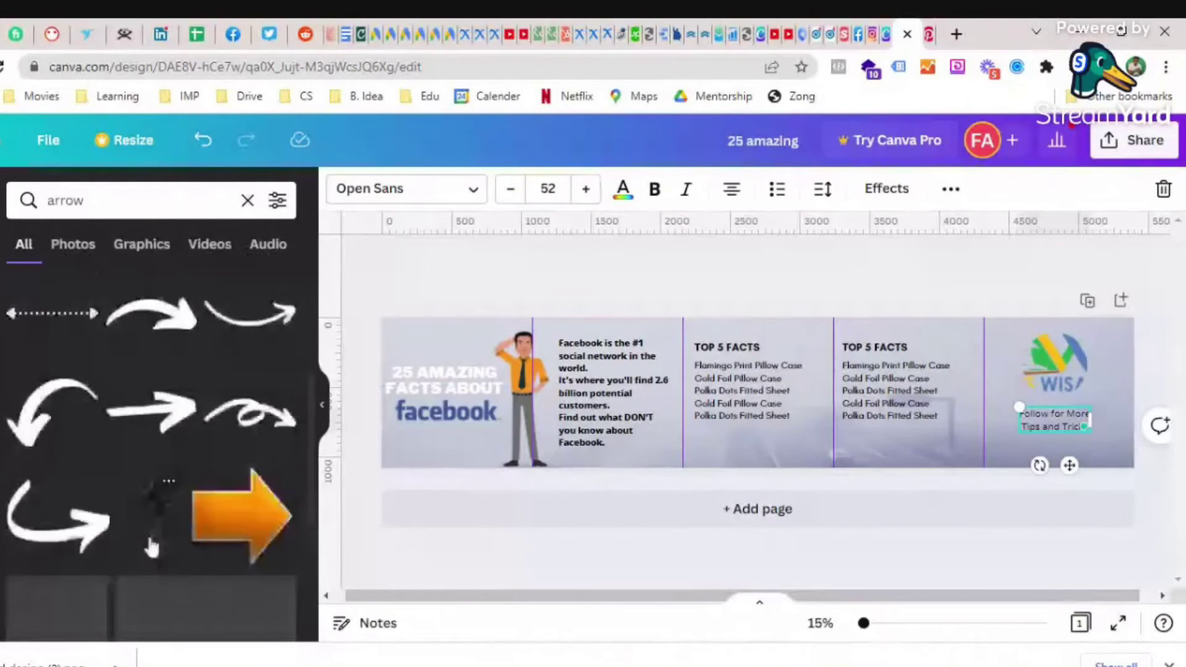
pyautogui.scroll(-3, 151, 547)
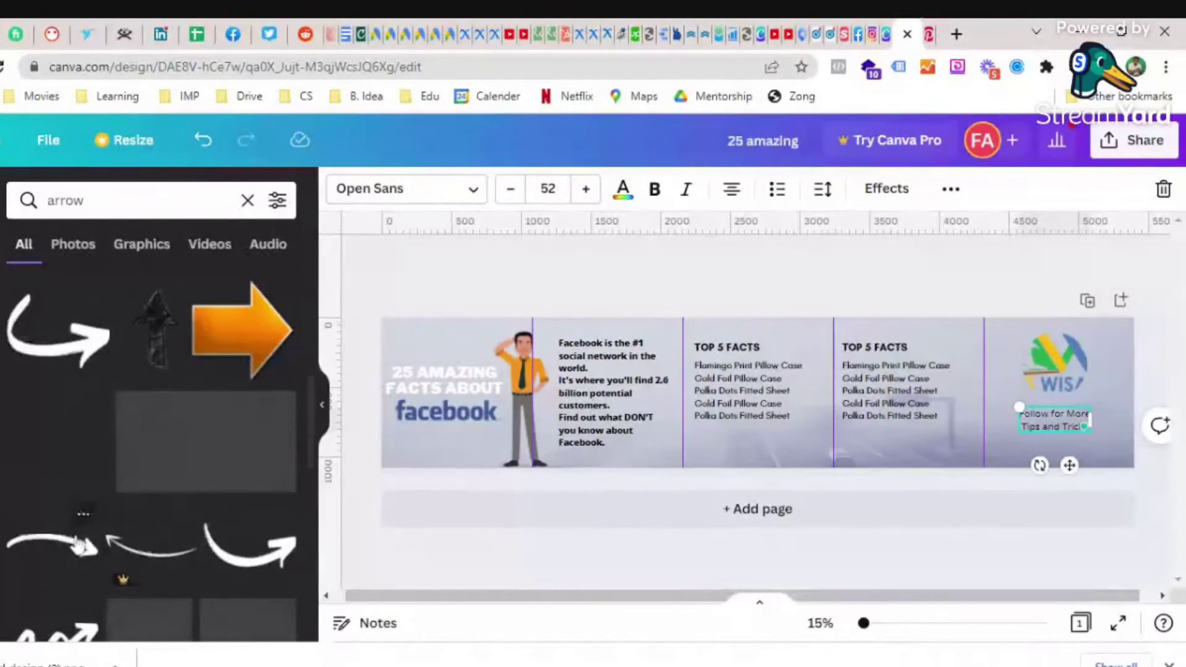
pyautogui.click(80, 545)
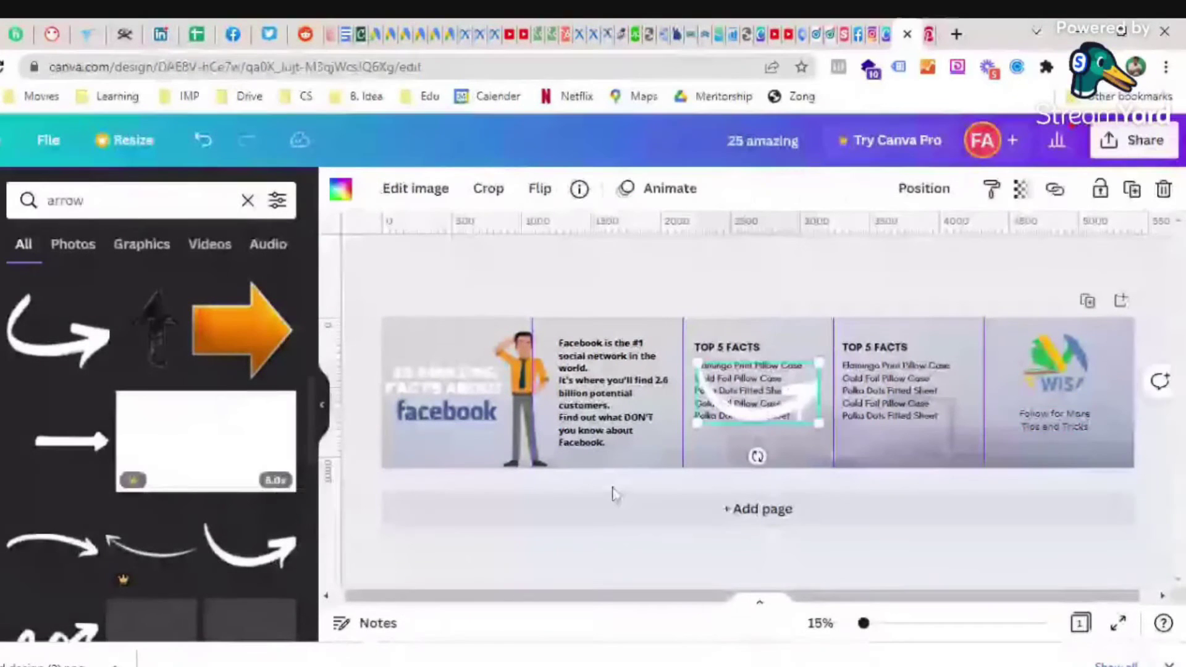
# - Shrink the arrow into the second panel's lower-right corner and place copies in the same corner of the third and fourth panels
pyautogui.moveTo(787, 406)
pyautogui.mouseDown()
pyautogui.moveTo(538, 465)
pyautogui.moveTo(476, 451)
pyautogui.moveTo(640, 457)
pyautogui.moveTo(661, 445)
pyautogui.moveTo(653, 456)
pyautogui.mouseUp()
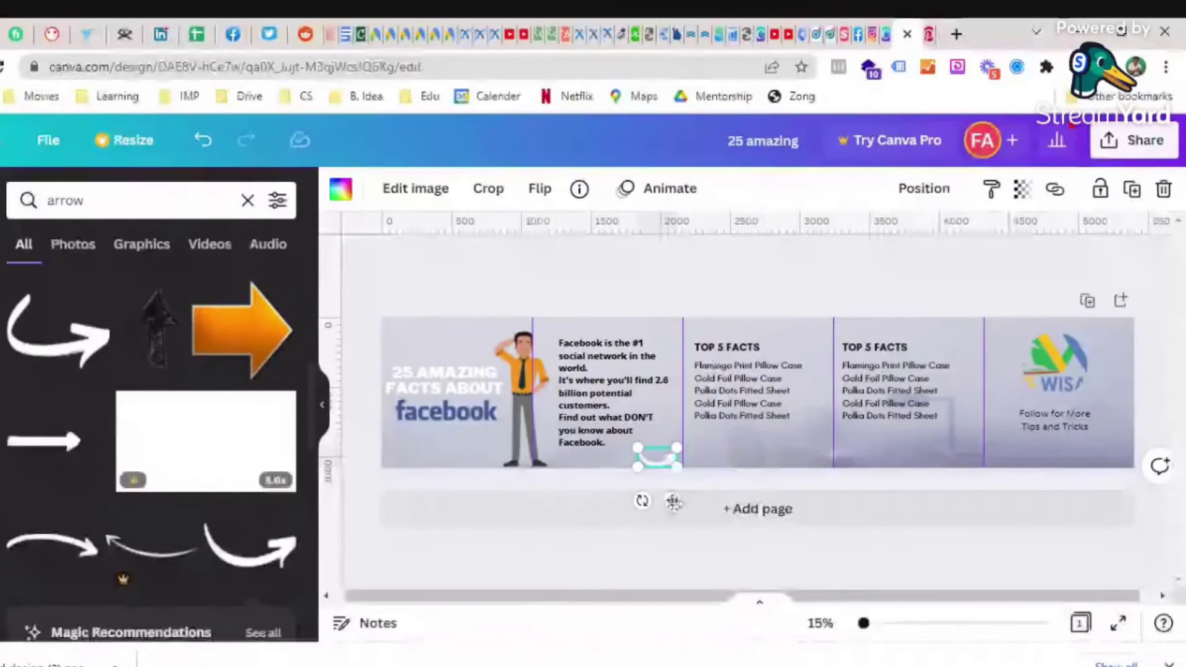
pyautogui.moveTo(673, 501); pyautogui.dragTo(973, 513)
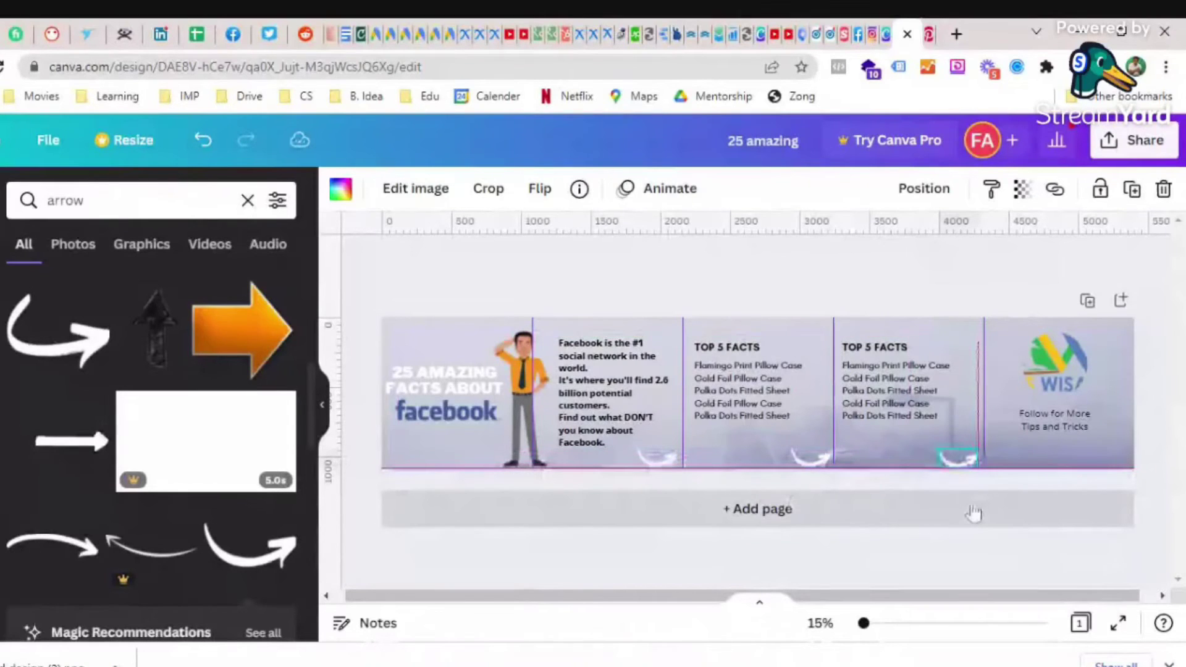
pyautogui.click(959, 458)
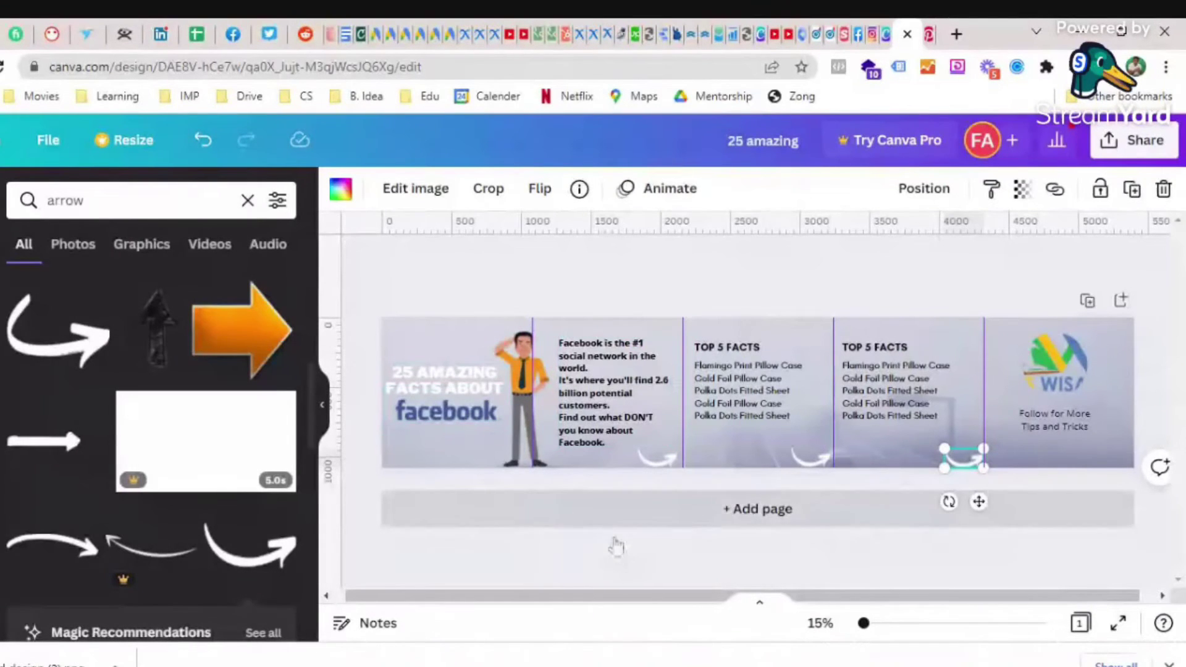
# - Switch to Instagram, examine the slides of the 30 day growth strategy carousel up to the growth plan summary, and close the post
pyautogui.click(875, 35)
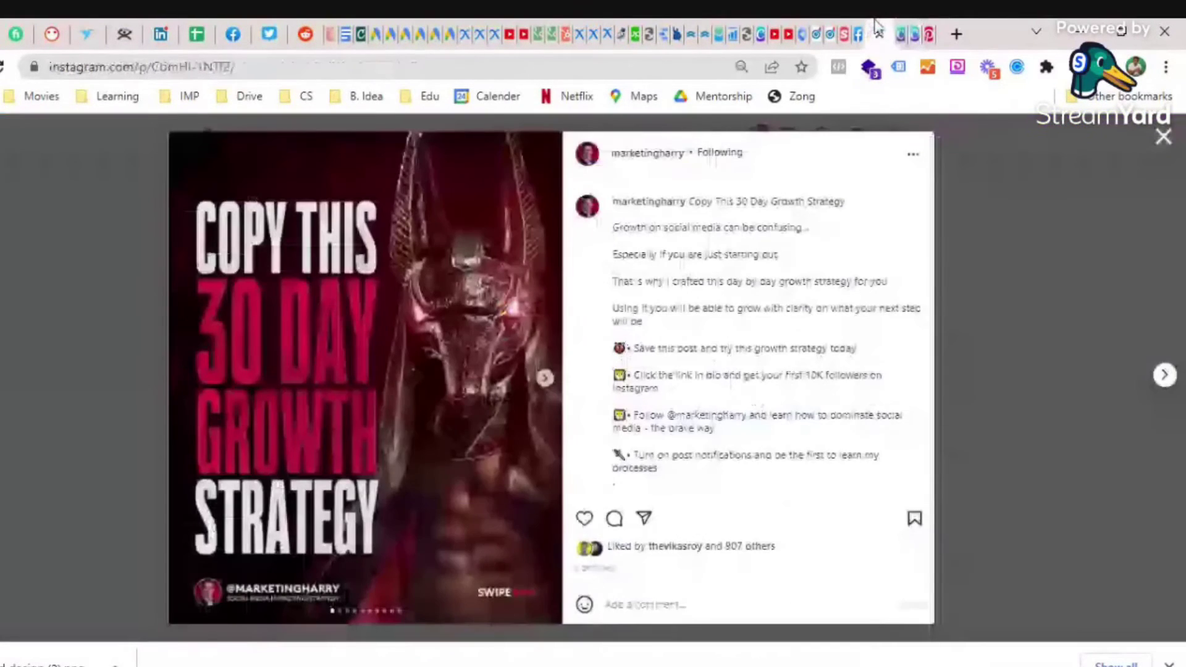
pyautogui.click(544, 378)
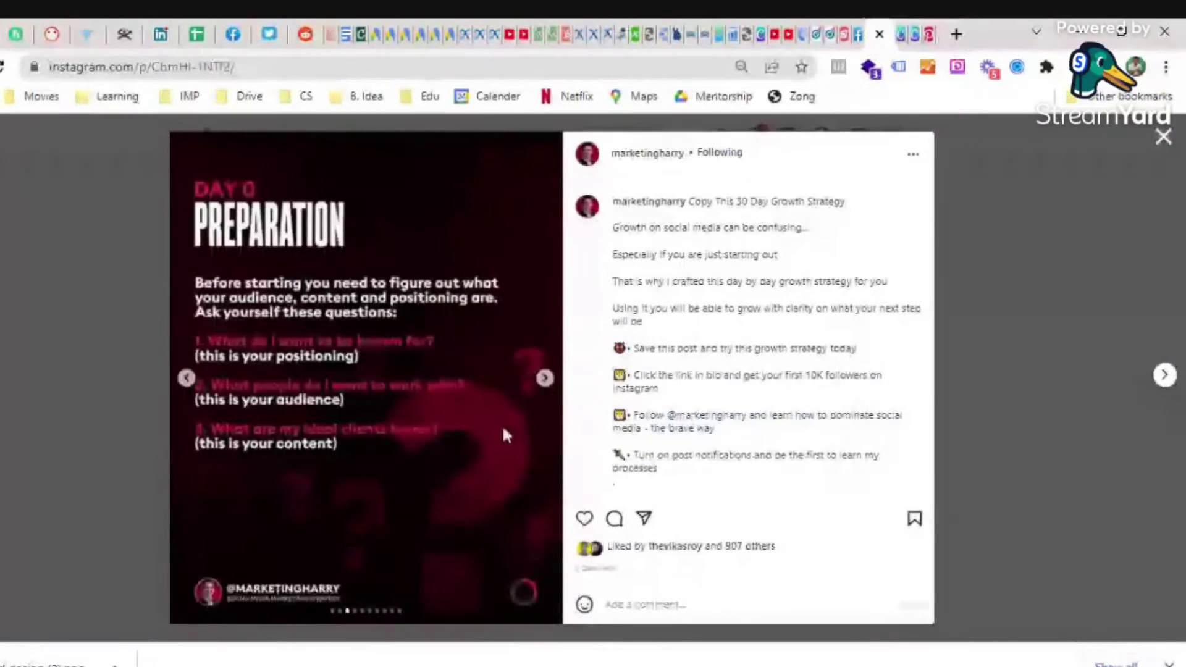
pyautogui.click(550, 387)
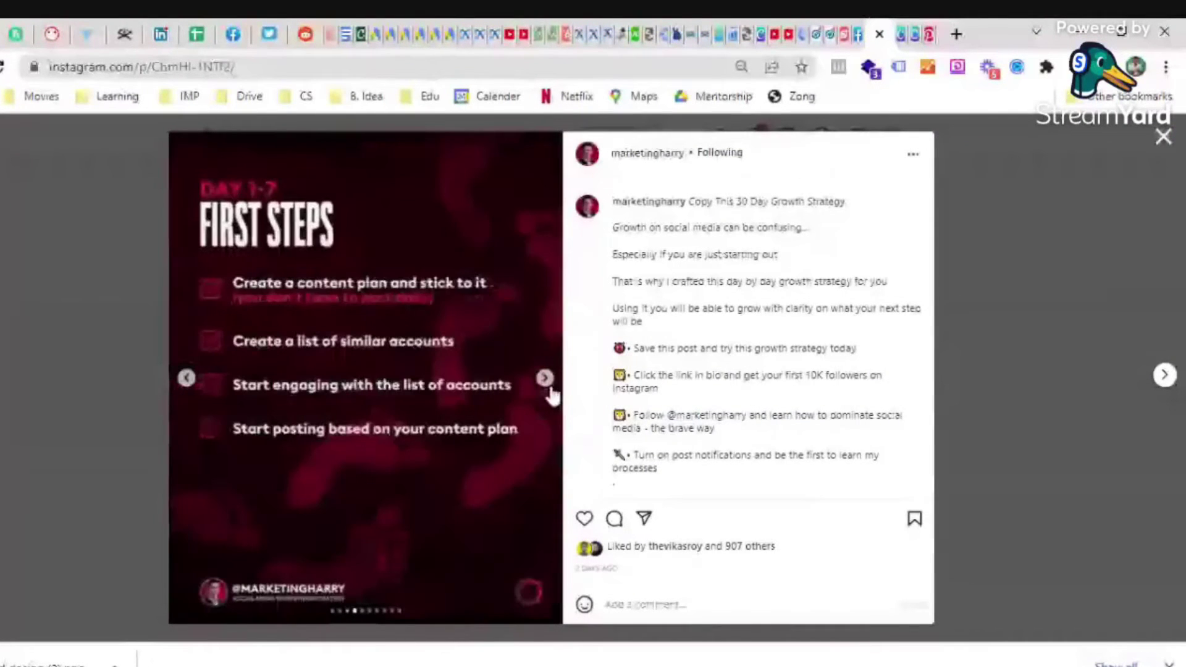
pyautogui.click(186, 378)
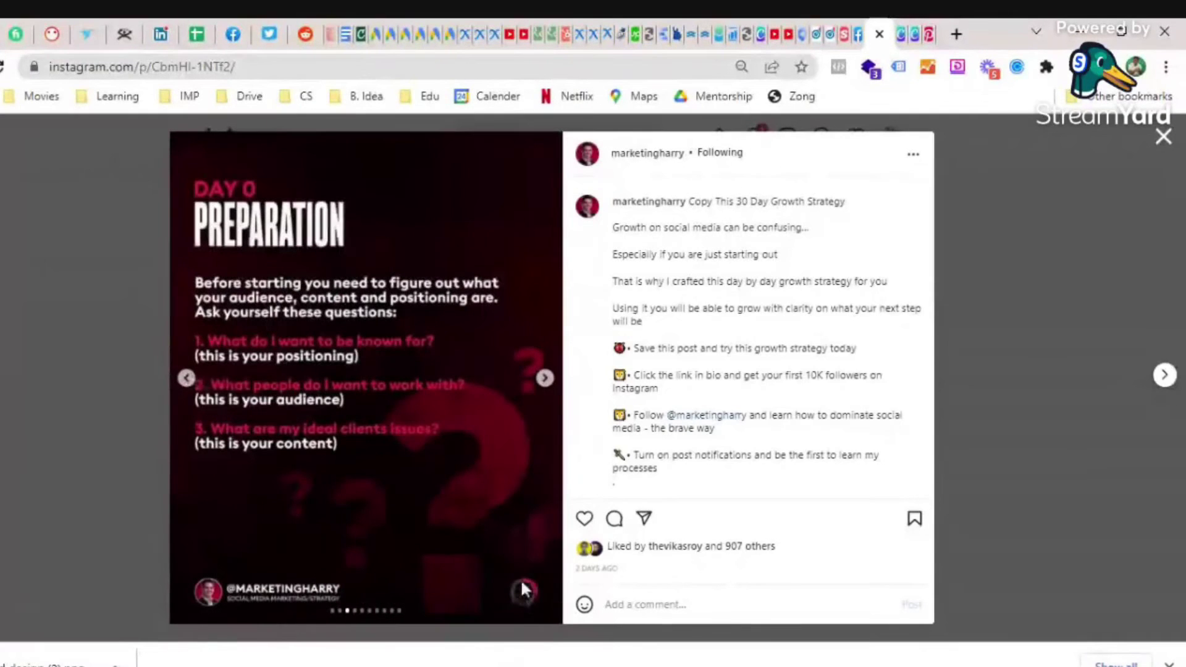
pyautogui.click(545, 378)
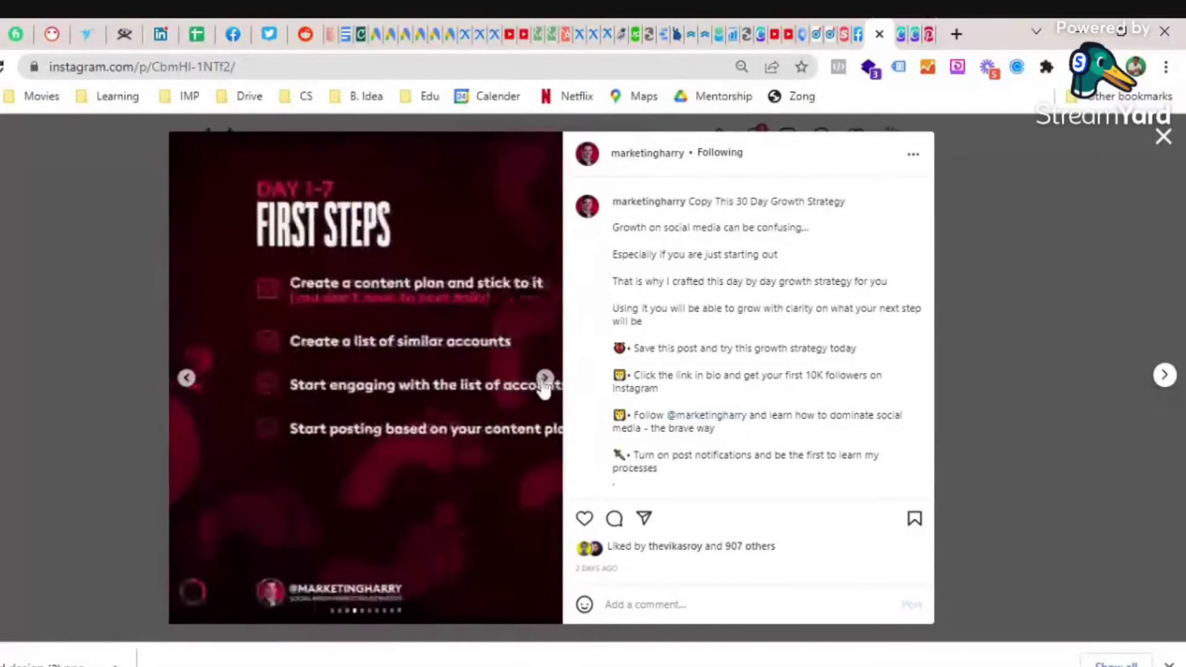
pyautogui.click(545, 378)
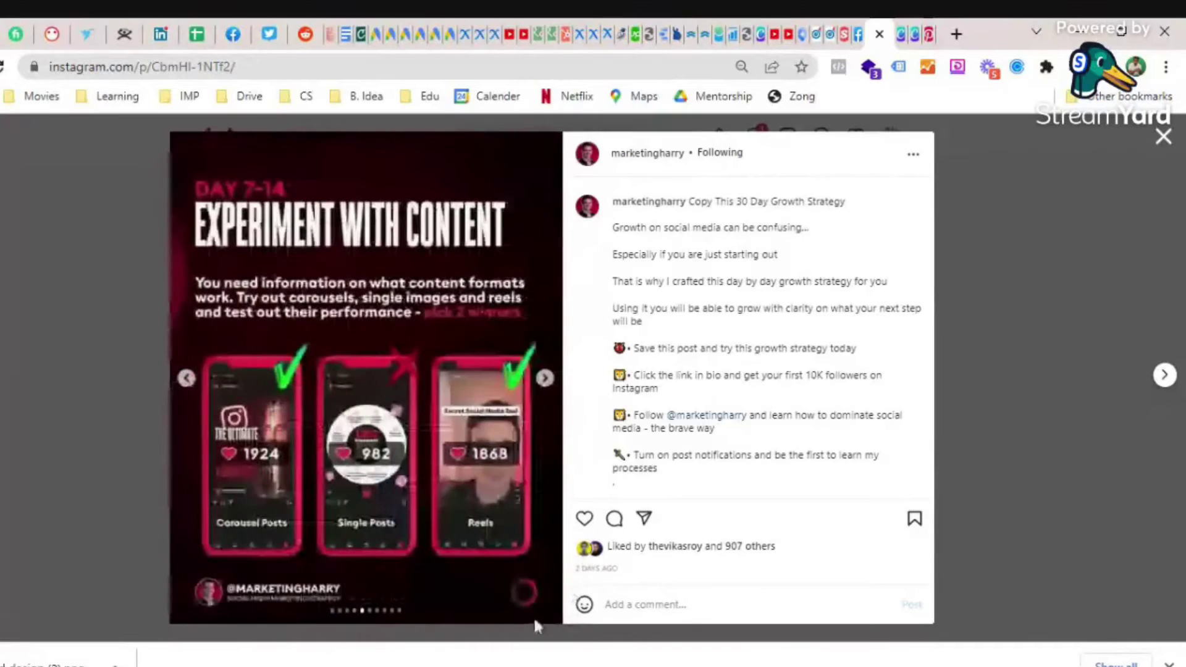
pyautogui.press('Right')
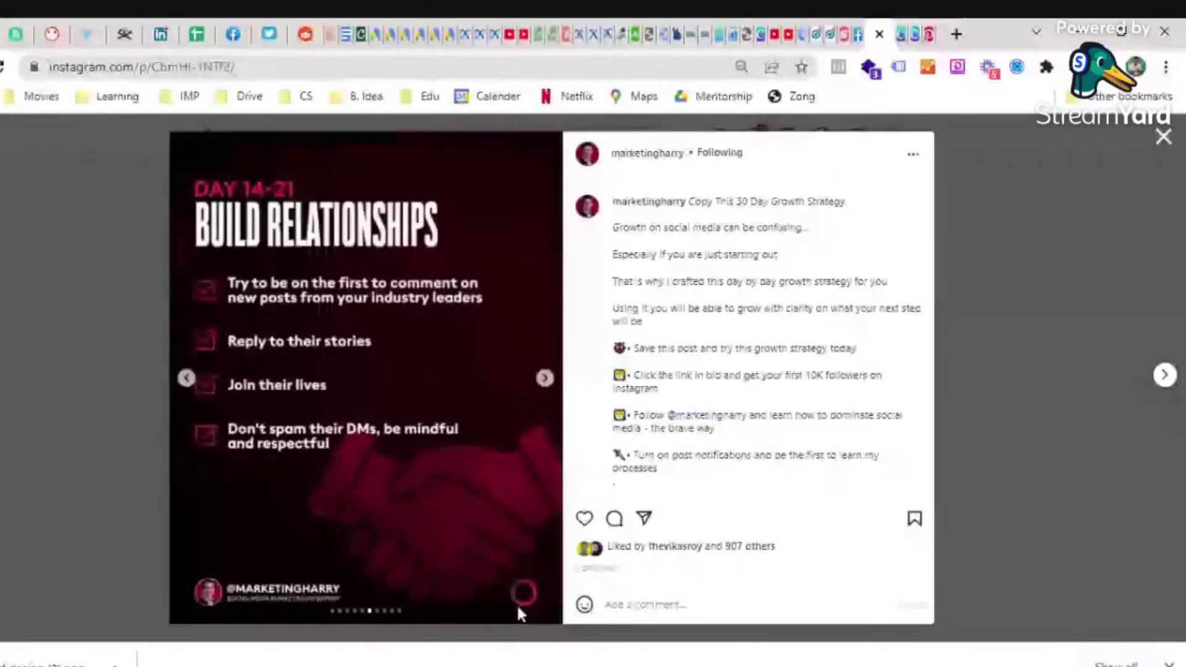
pyautogui.press('Right')
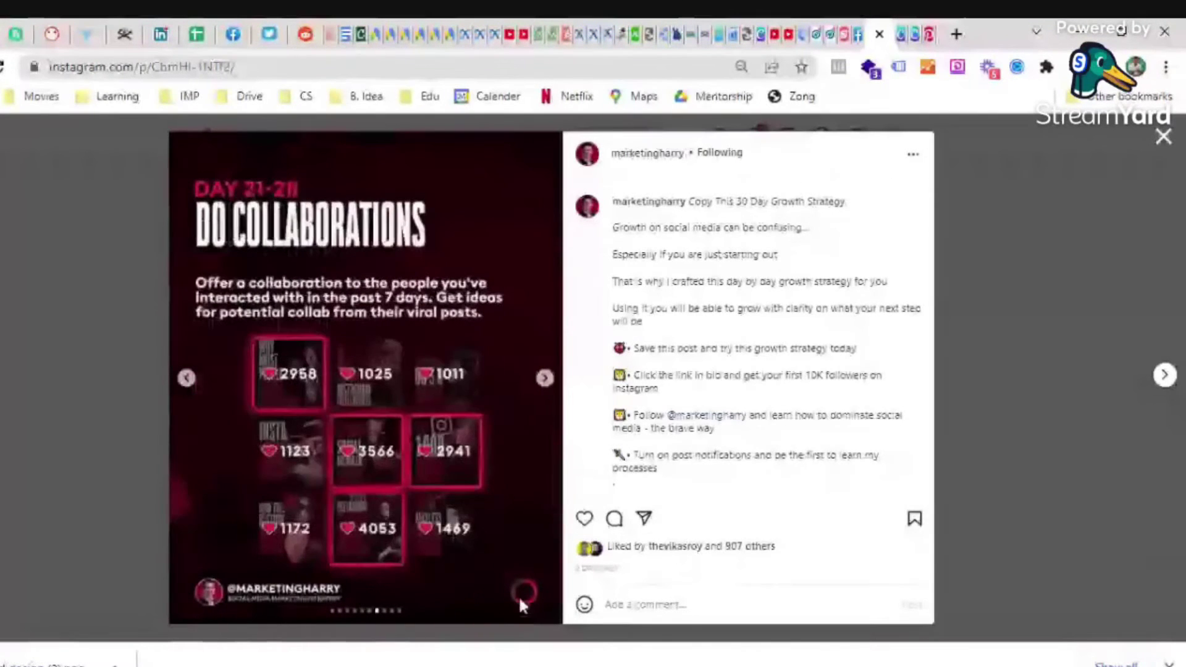
pyautogui.click(545, 378)
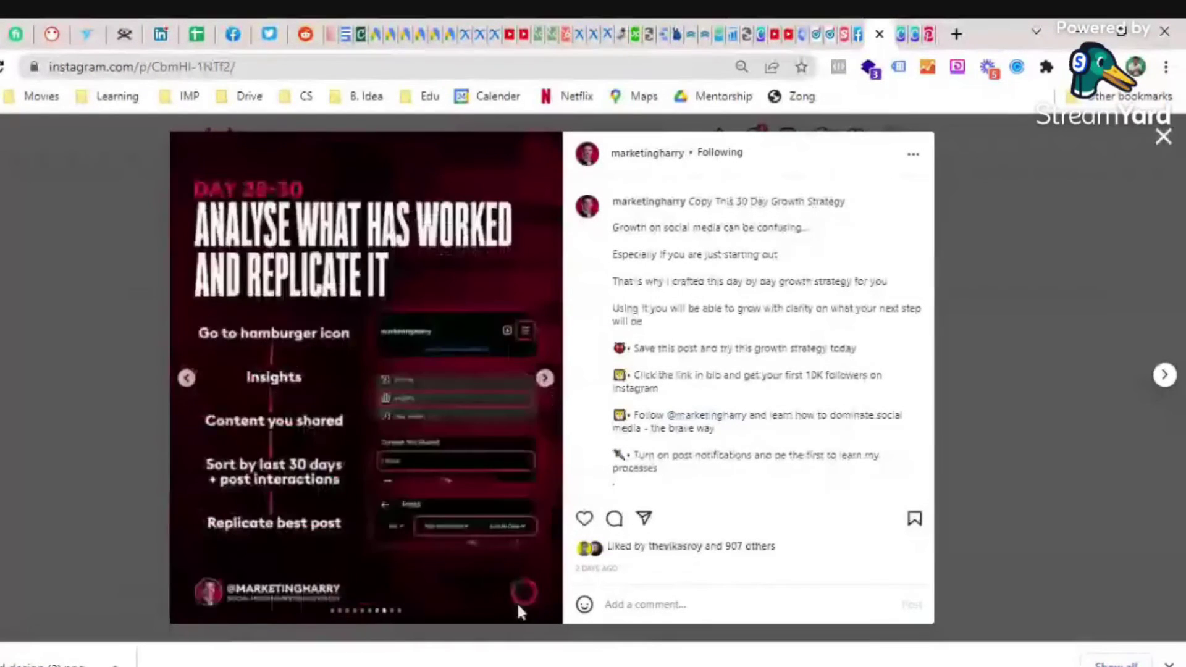
pyautogui.click(544, 379)
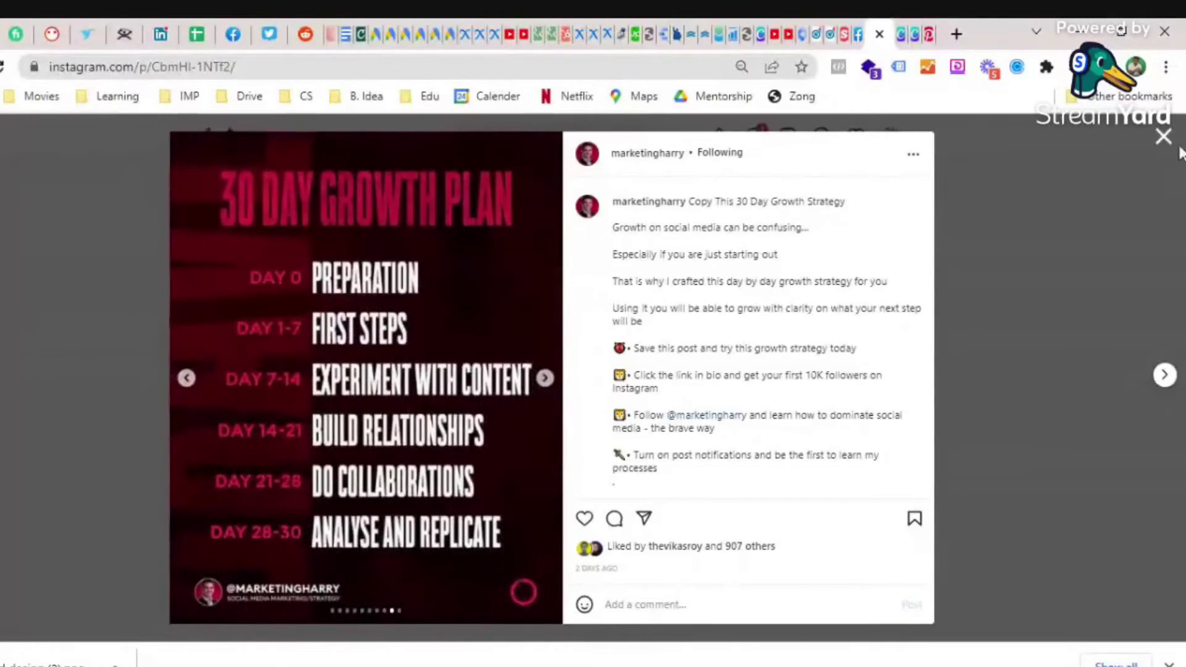
pyautogui.click(1164, 137)
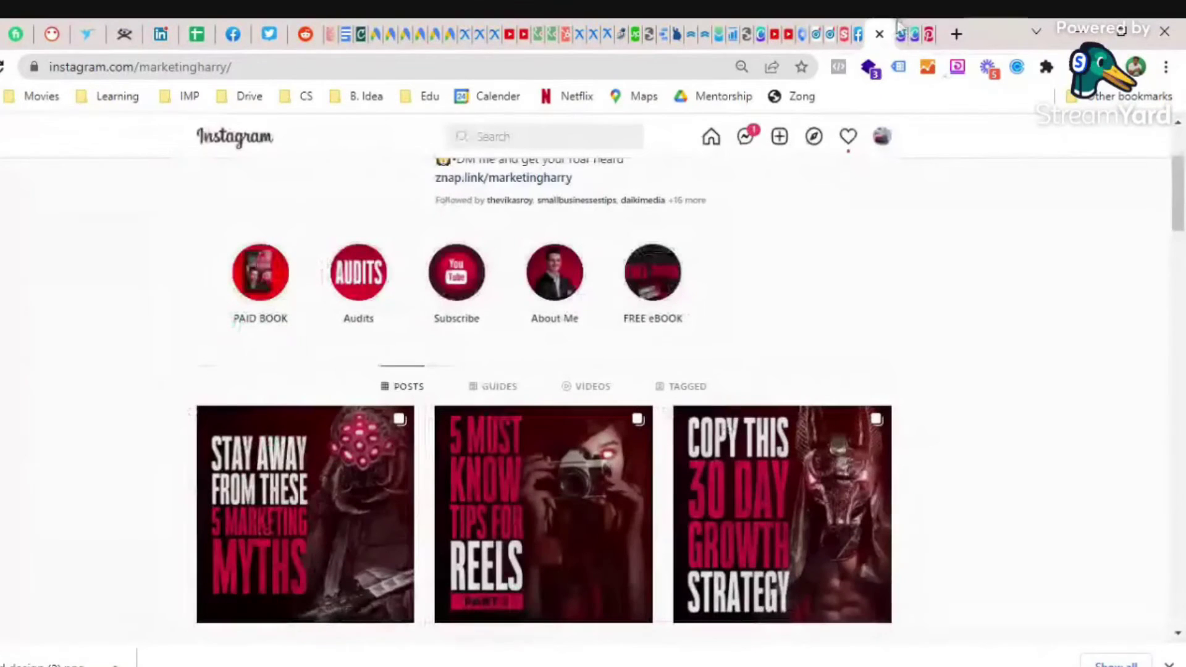
# - Return to the Canva design, examine its download settings and available file types with PNG selected, and close them
pyautogui.click(900, 32)
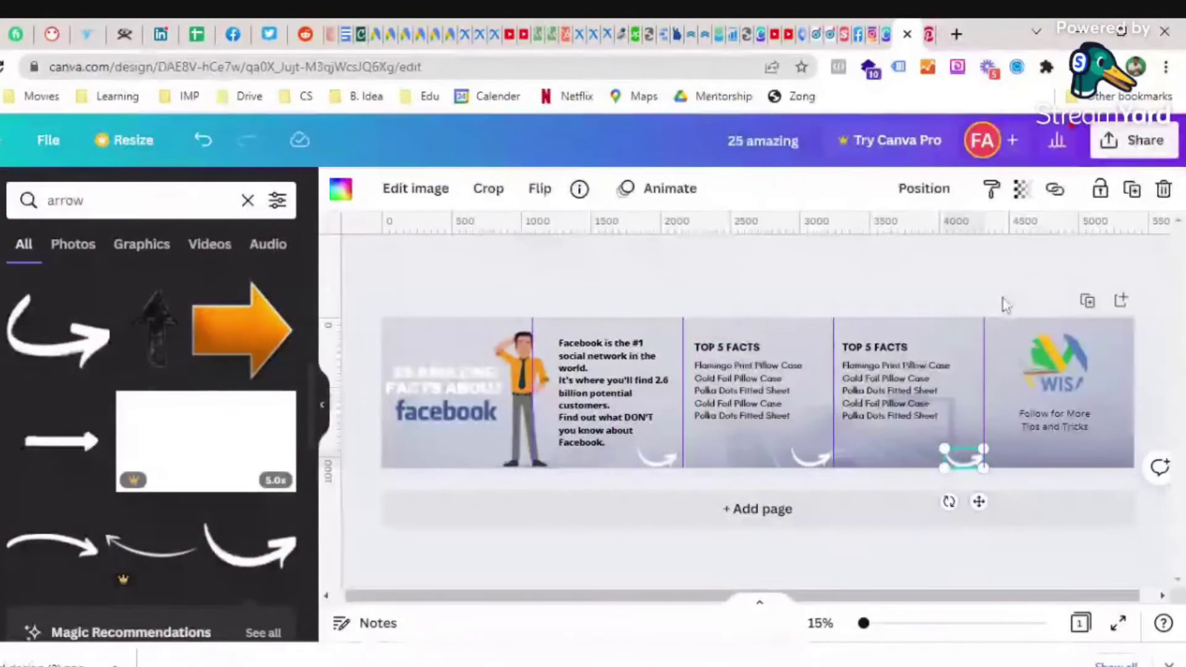
pyautogui.click(1128, 155)
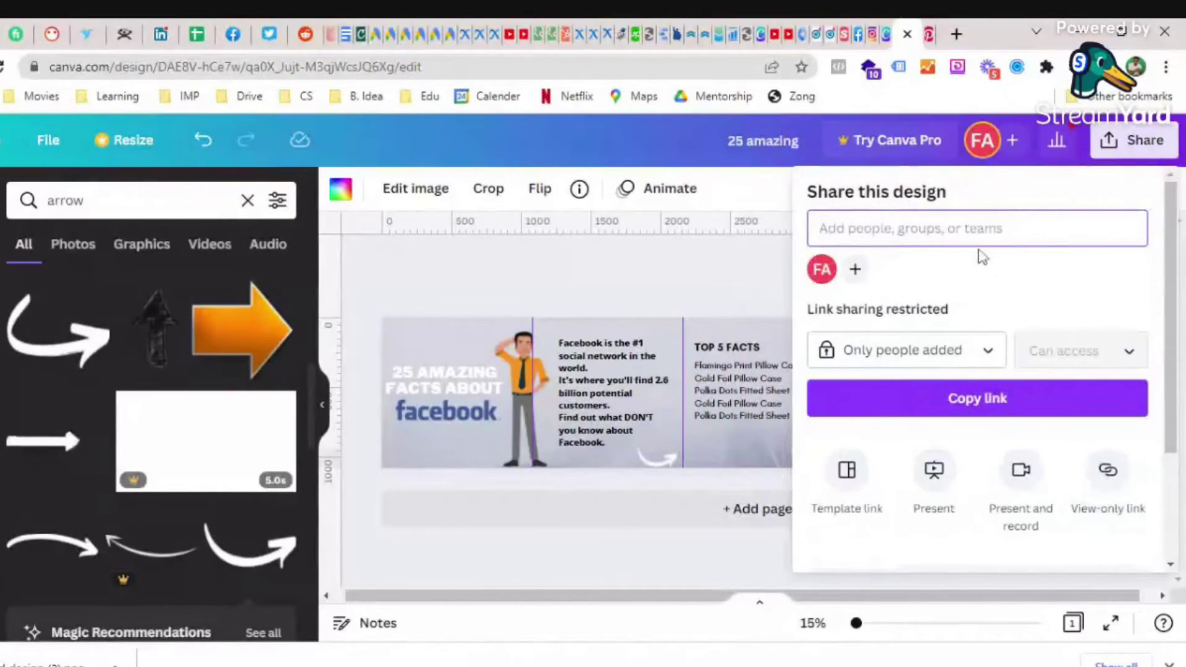
pyautogui.scroll(-3, 947, 424)
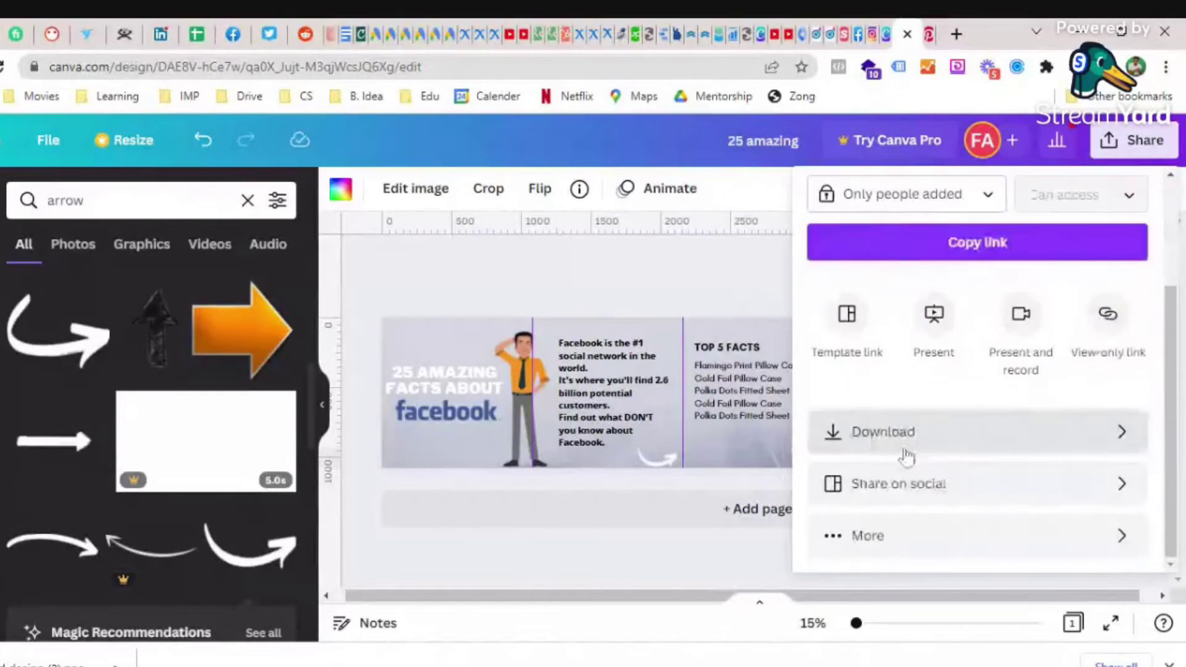
pyautogui.click(906, 457)
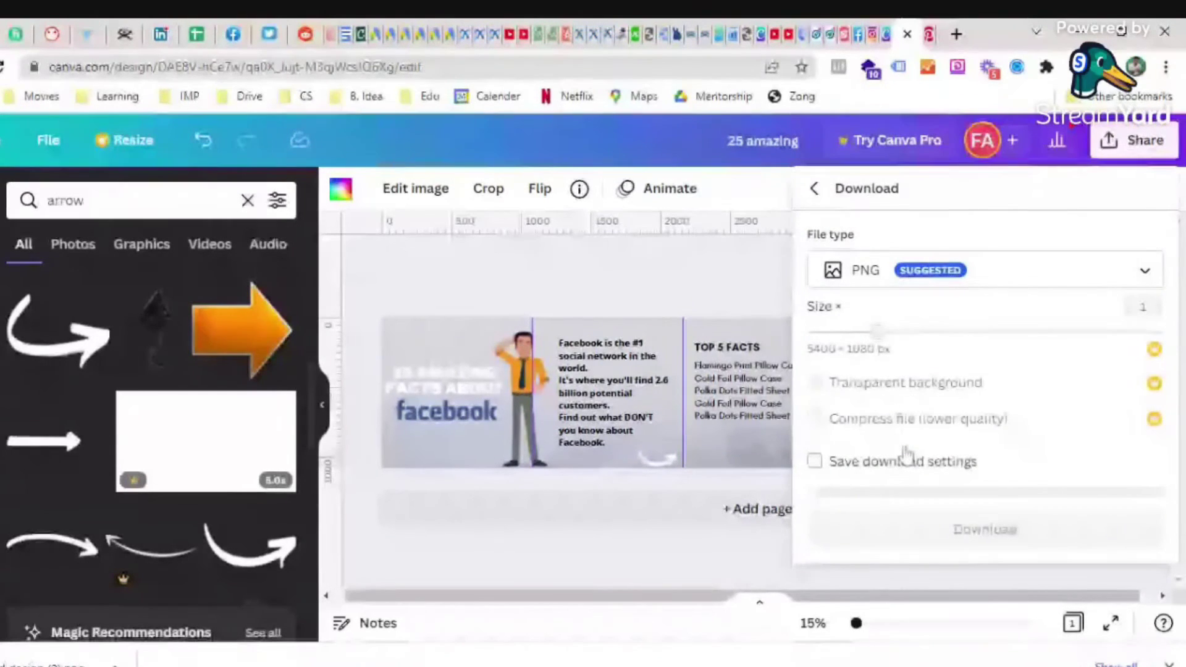
pyautogui.click(993, 286)
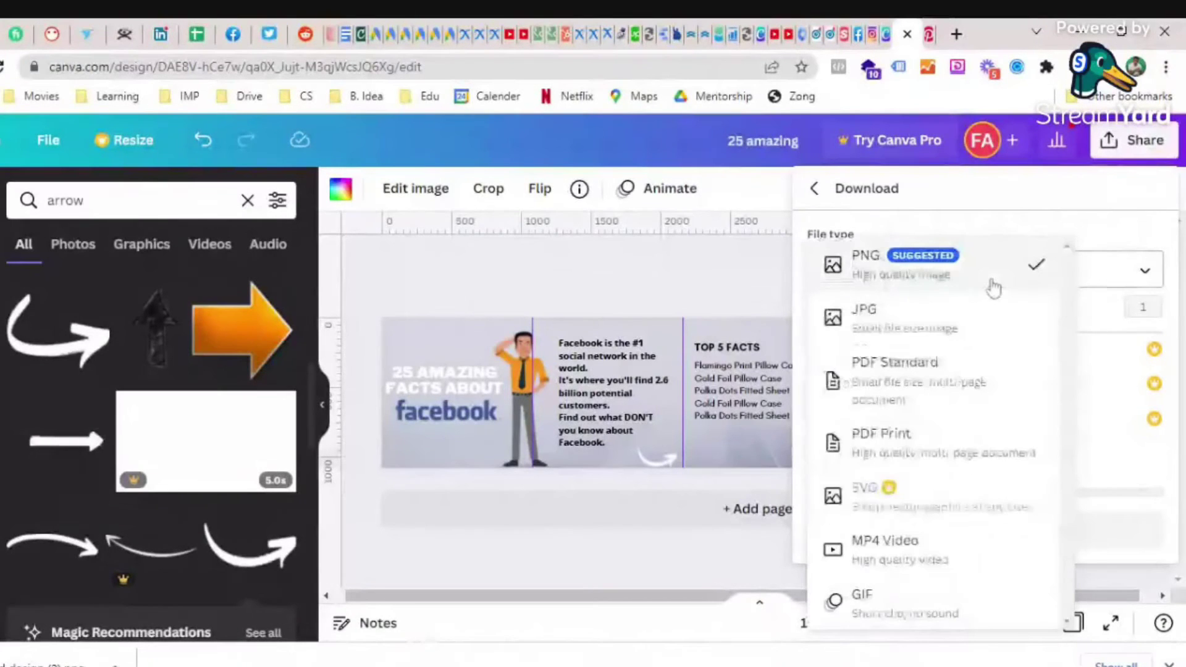
pyautogui.click(991, 235)
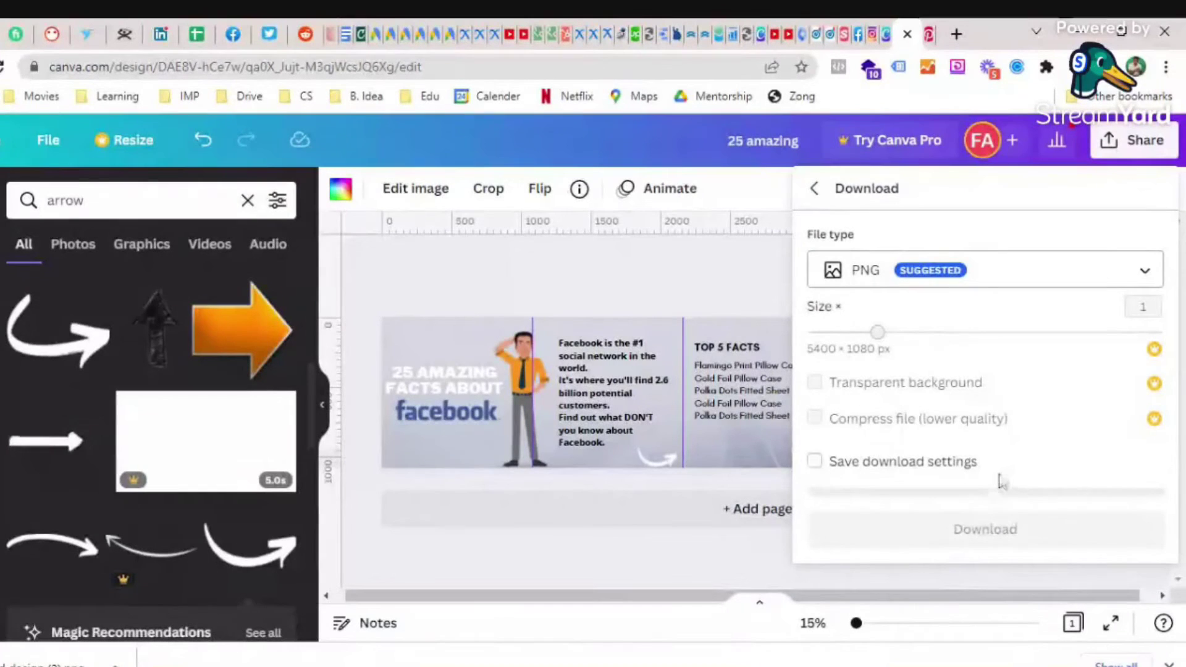
pyautogui.click(882, 472)
pyautogui.click(865, 475)
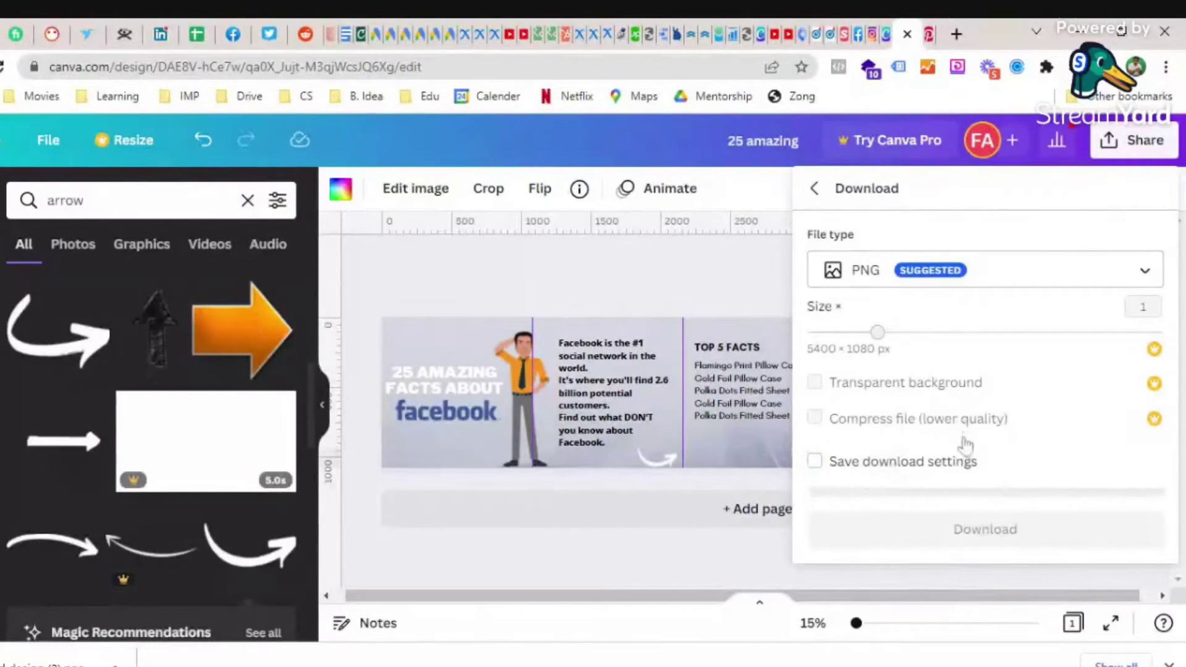
pyautogui.click(814, 189)
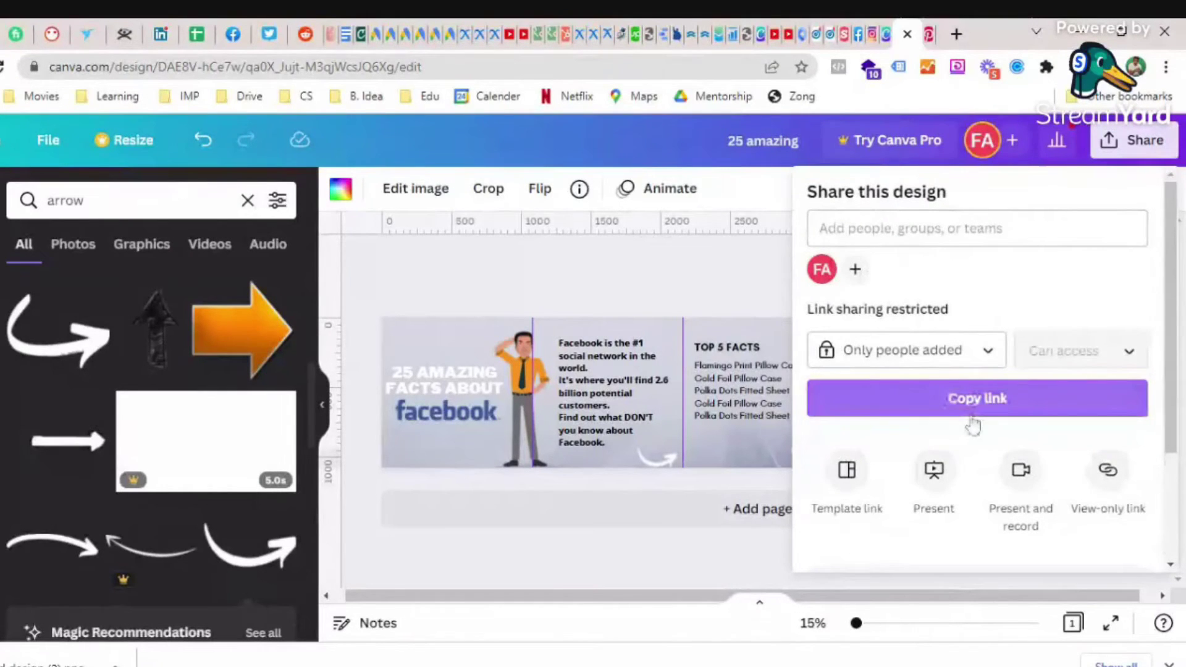
pyautogui.scroll(-1, 969, 435)
pyautogui.scroll(-3, 968, 445)
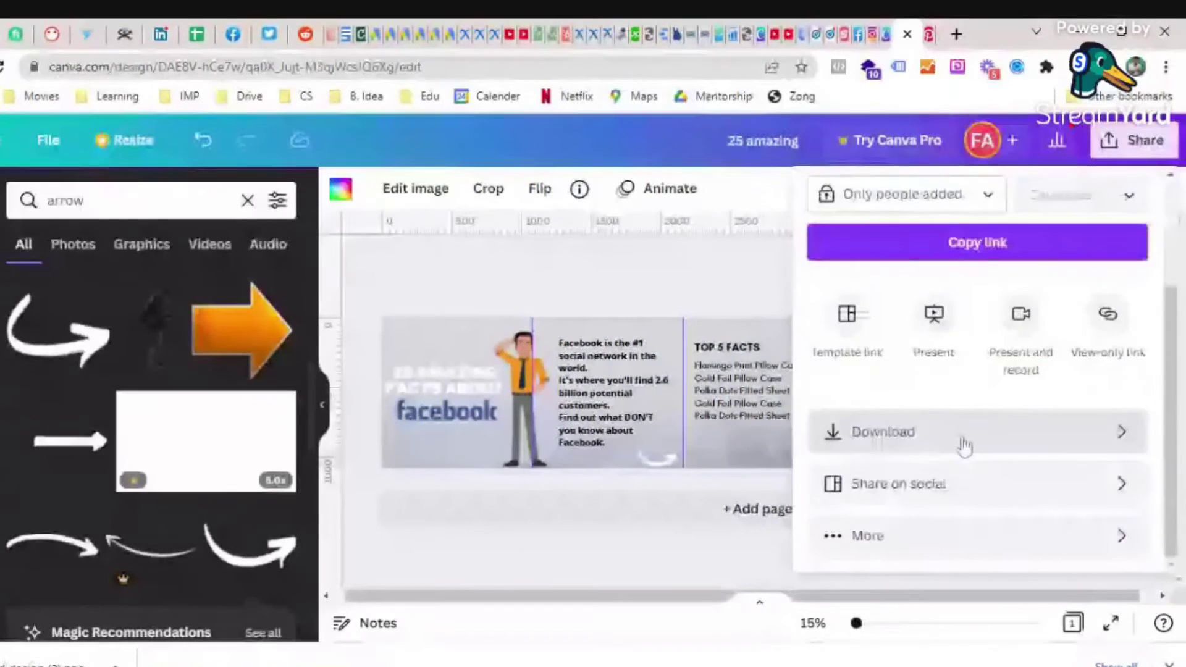
pyautogui.click(967, 445)
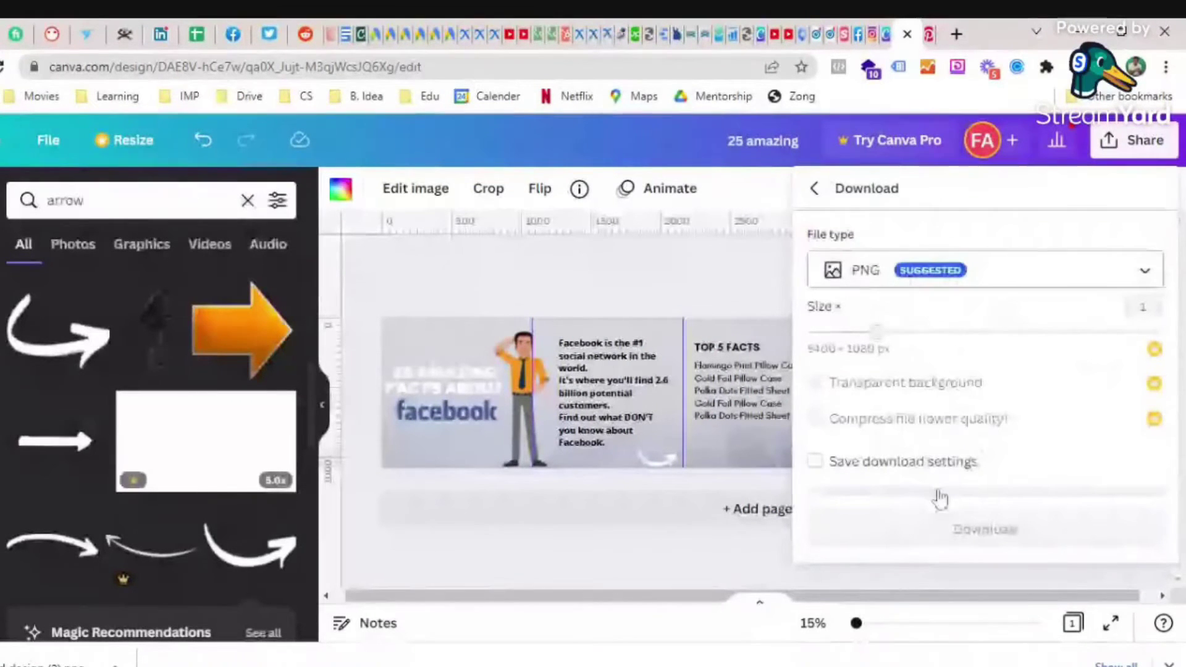
pyautogui.click(583, 272)
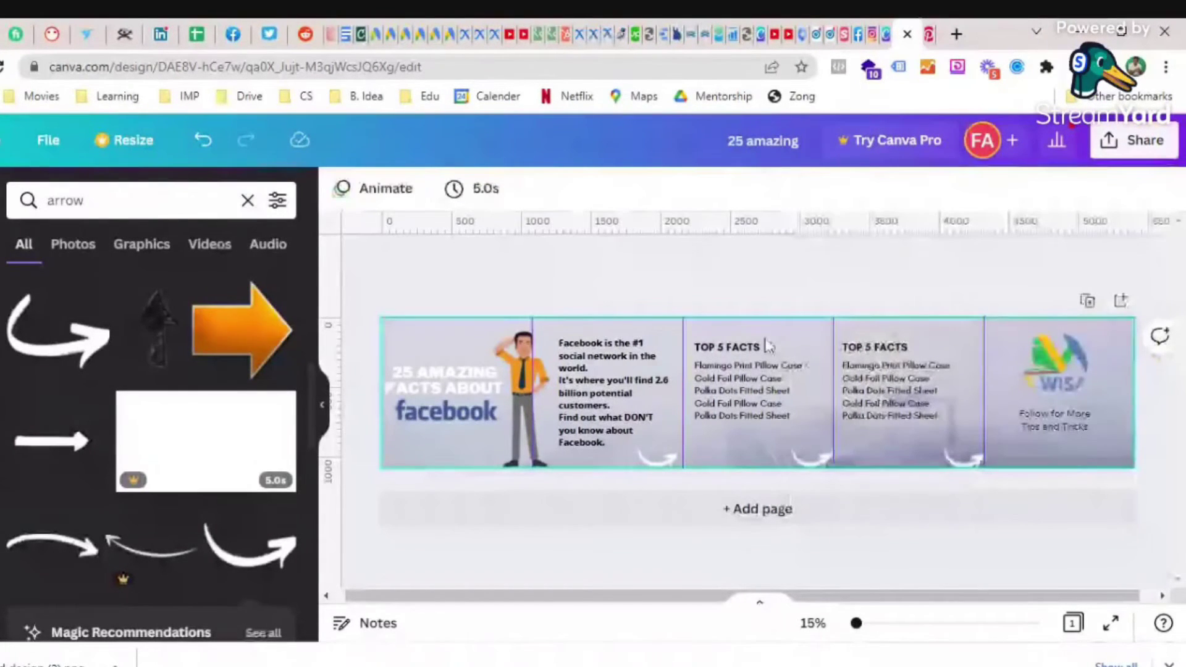
# - Replace the Pinterest page with a Google search for "image splitter" and open the Split image online tool from PineTools
pyautogui.click(928, 28)
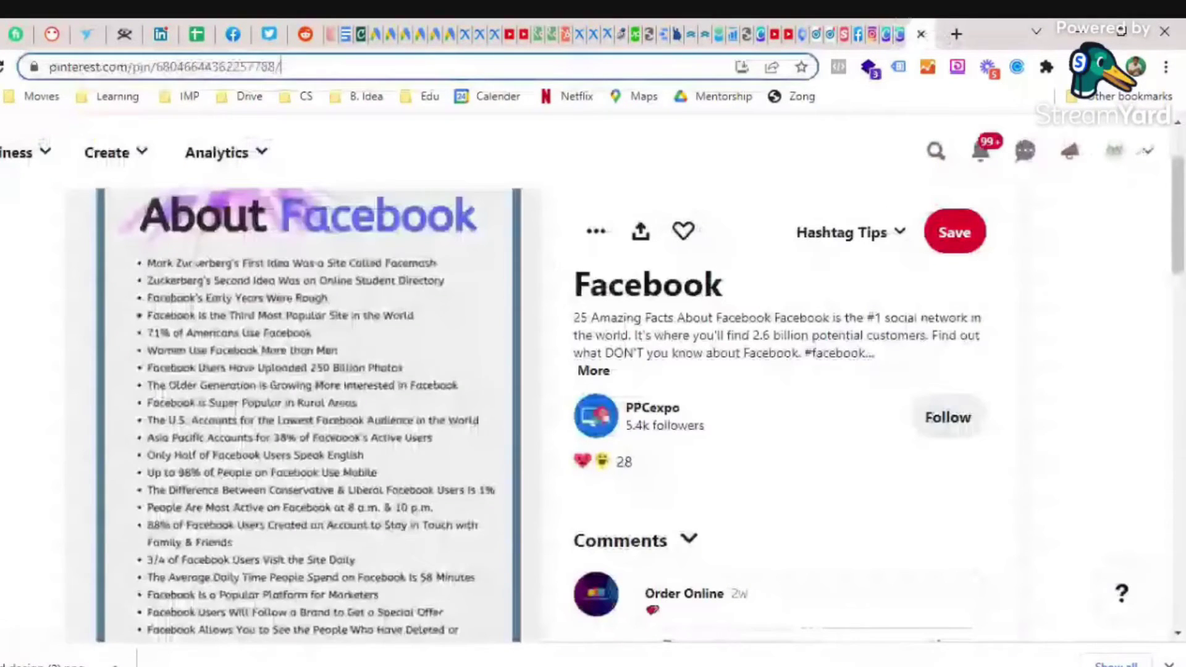
pyautogui.click(281, 67)
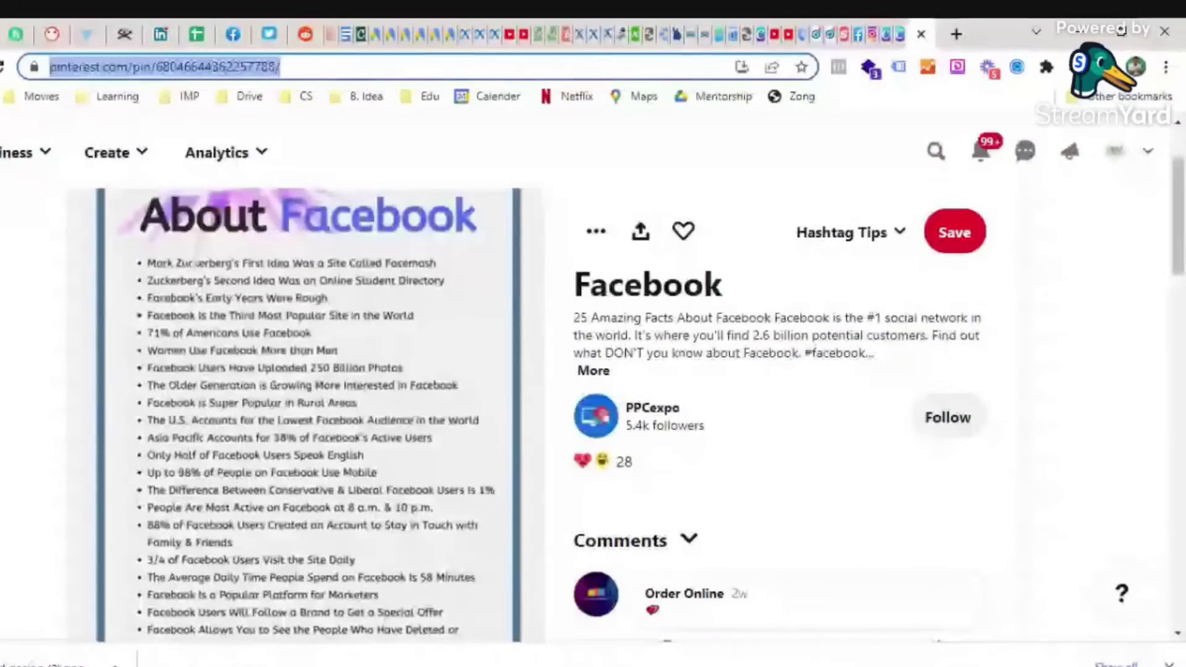
pyautogui.write('image splitt')
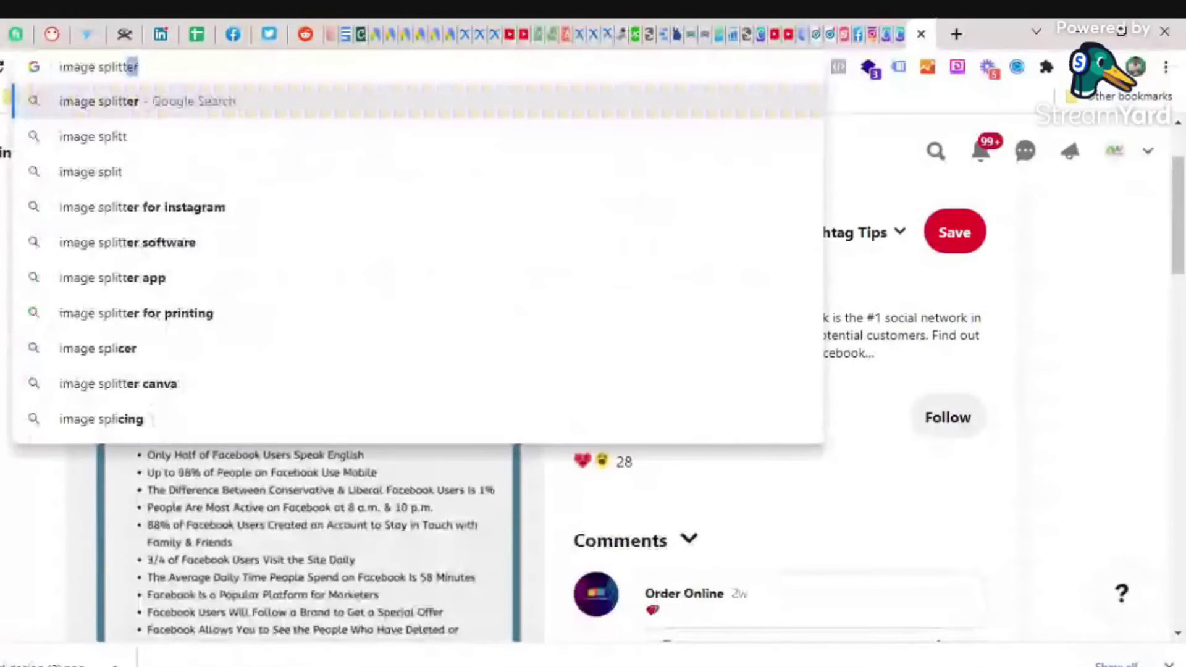
pyautogui.write('e')
pyautogui.press('Return')
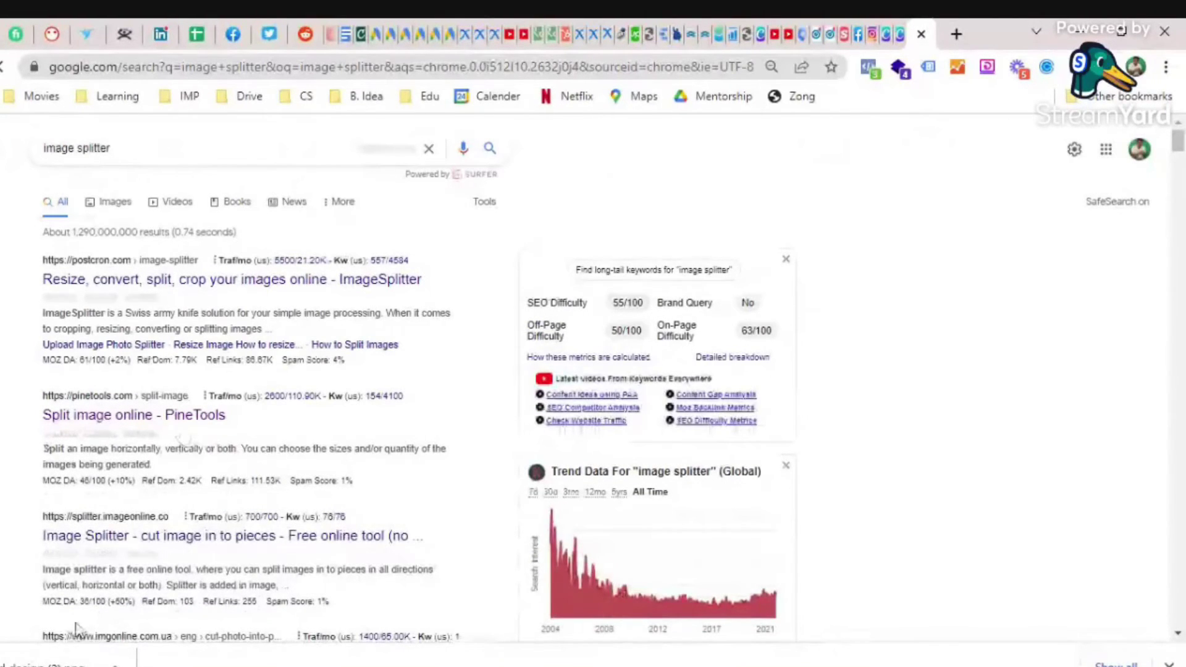
pyautogui.scroll(-3, 76, 628)
pyautogui.scroll(2, 174, 364)
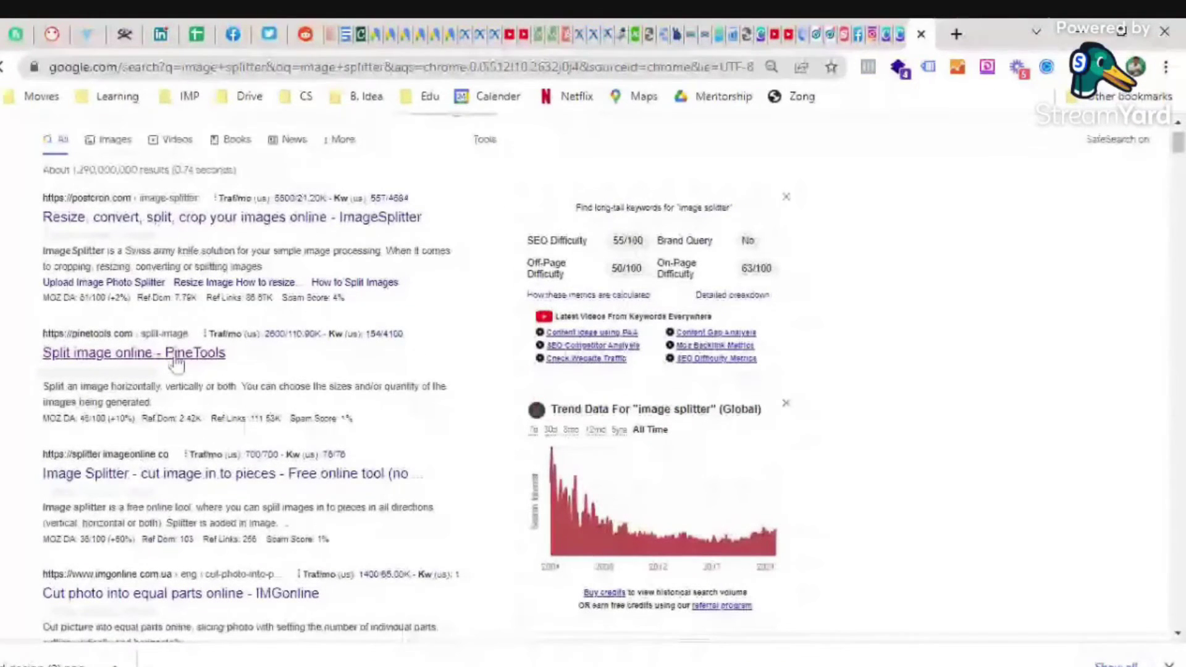
pyautogui.click(176, 358)
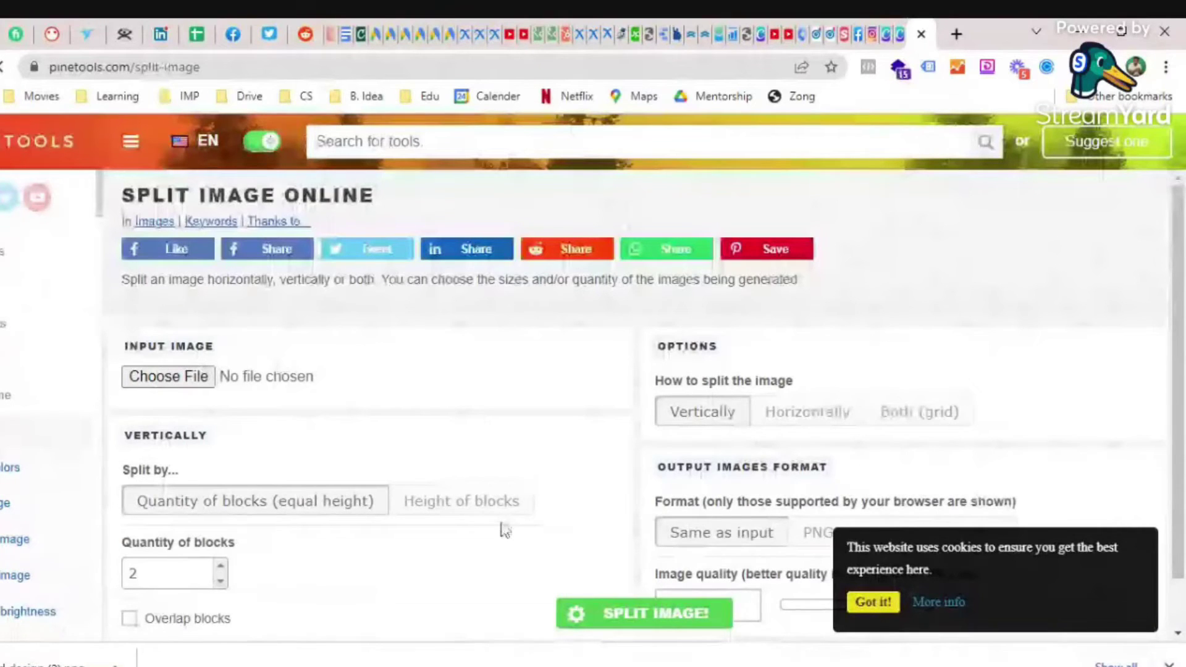
pyautogui.scroll(-1, 505, 530)
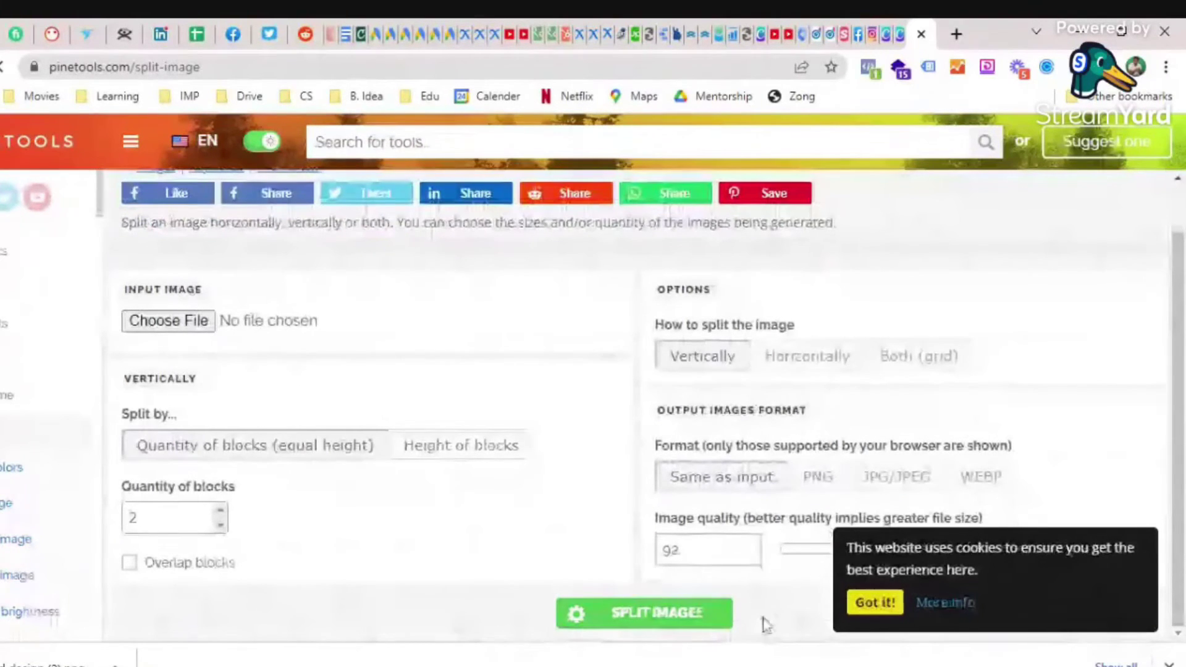
# - Return to the Canva design and set its download file type to PNG
pyautogui.click(900, 28)
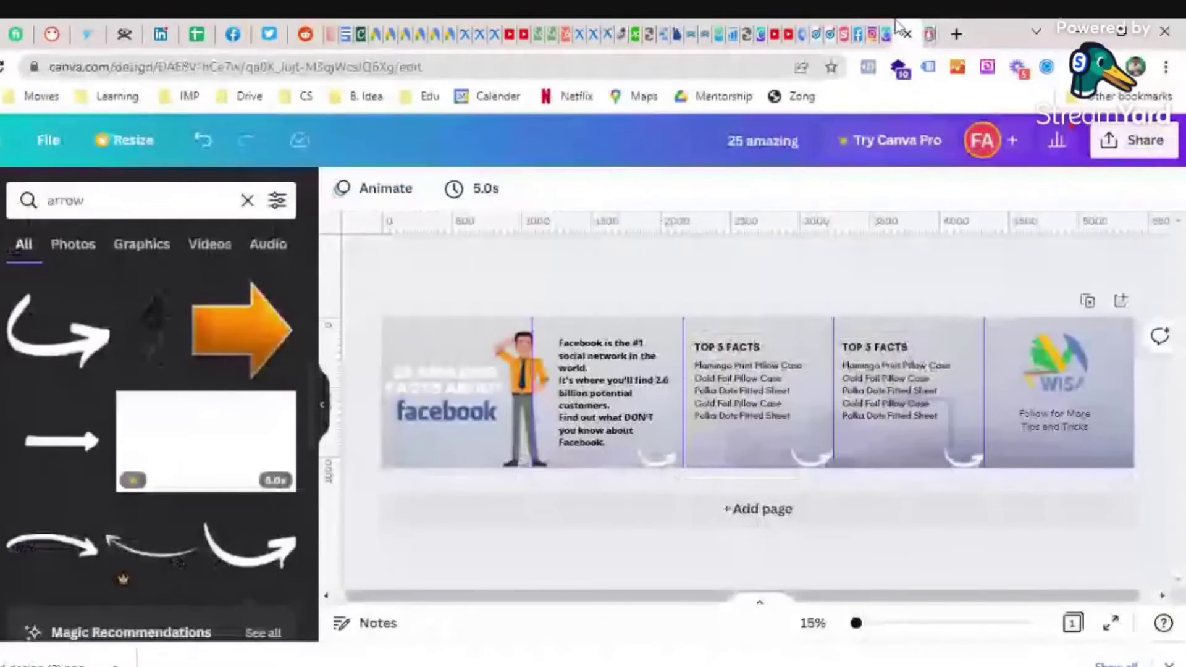
pyautogui.click(1133, 141)
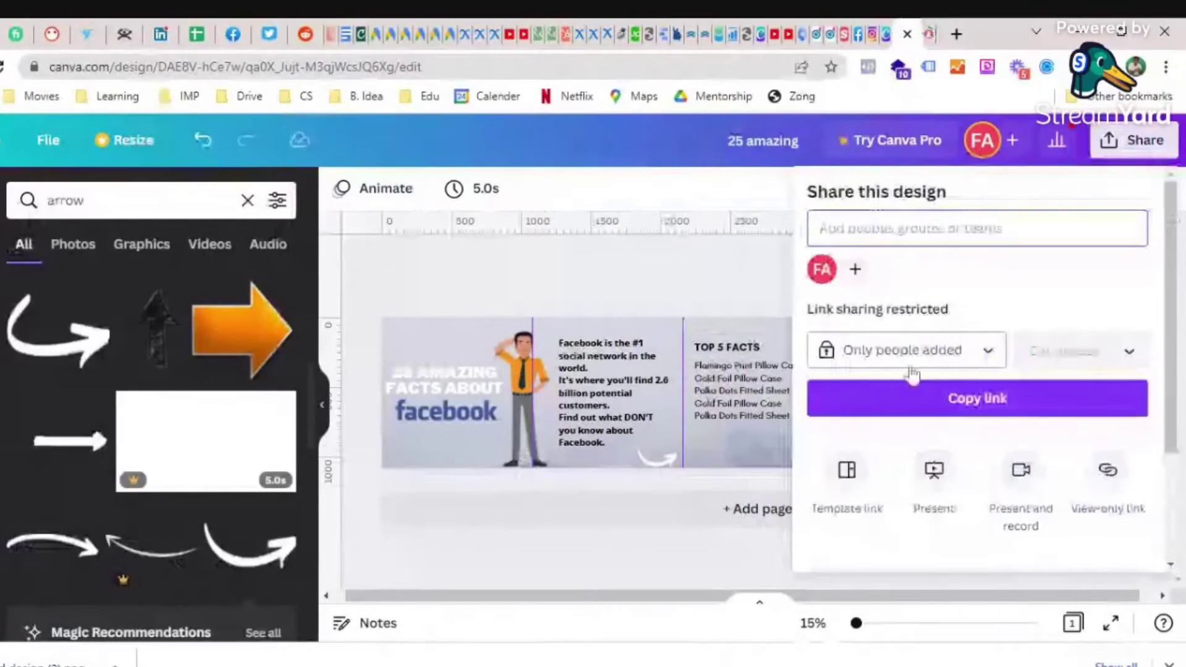
pyautogui.scroll(-2, 1089, 409)
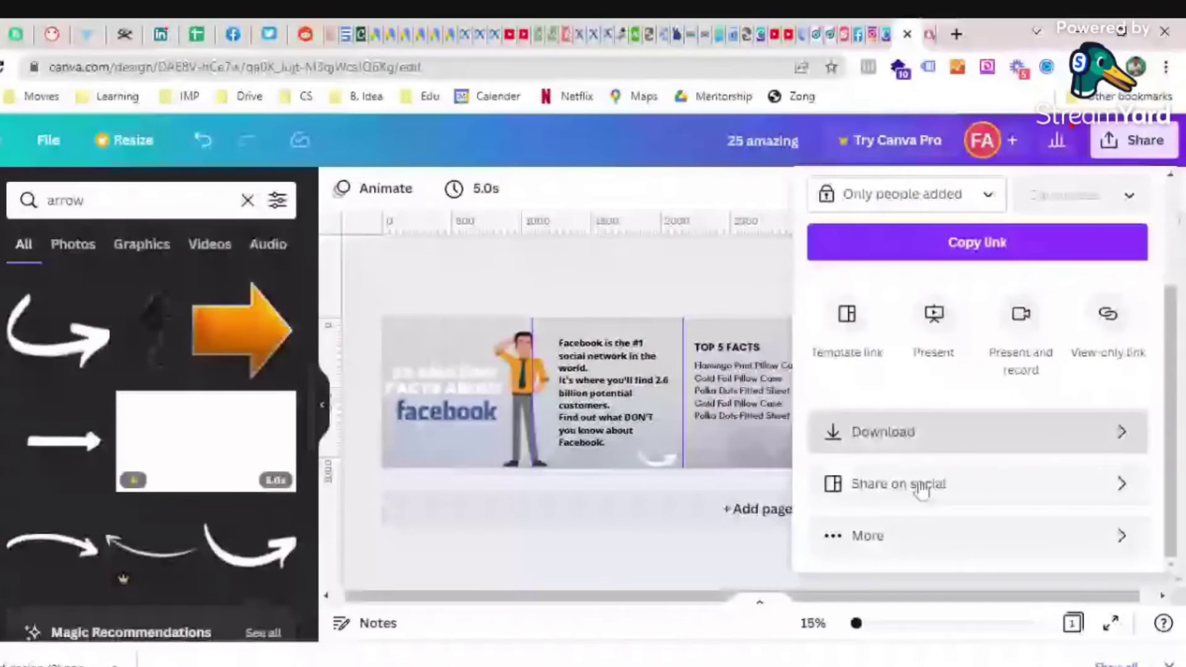
pyautogui.click(914, 431)
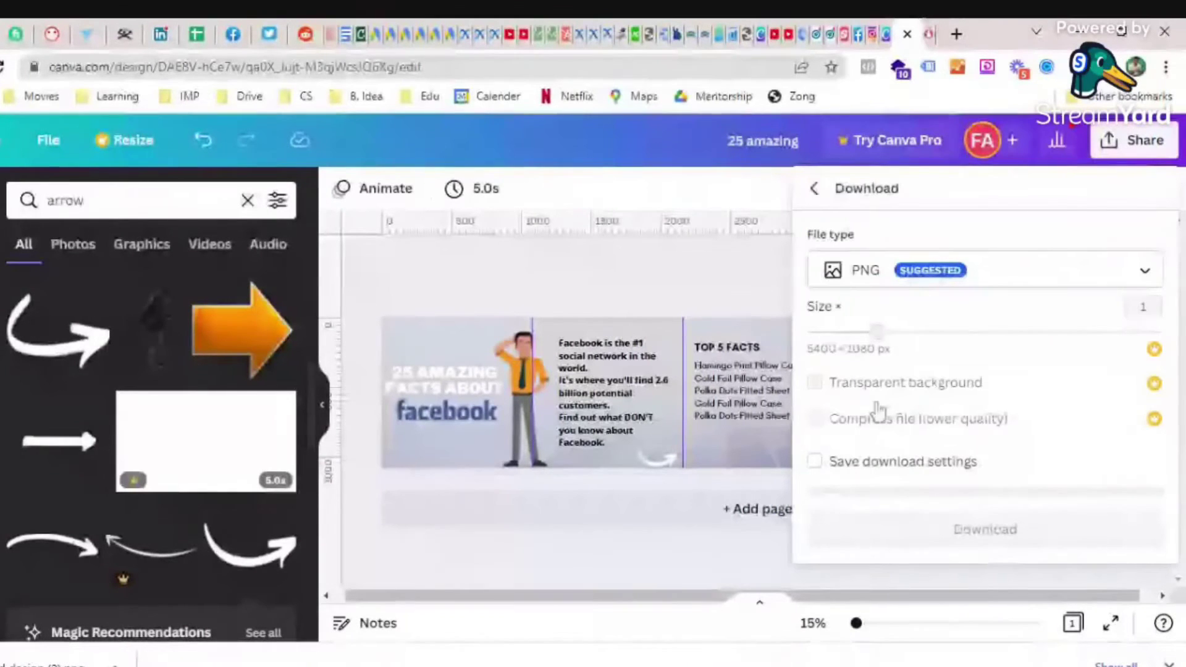
pyautogui.click(926, 284)
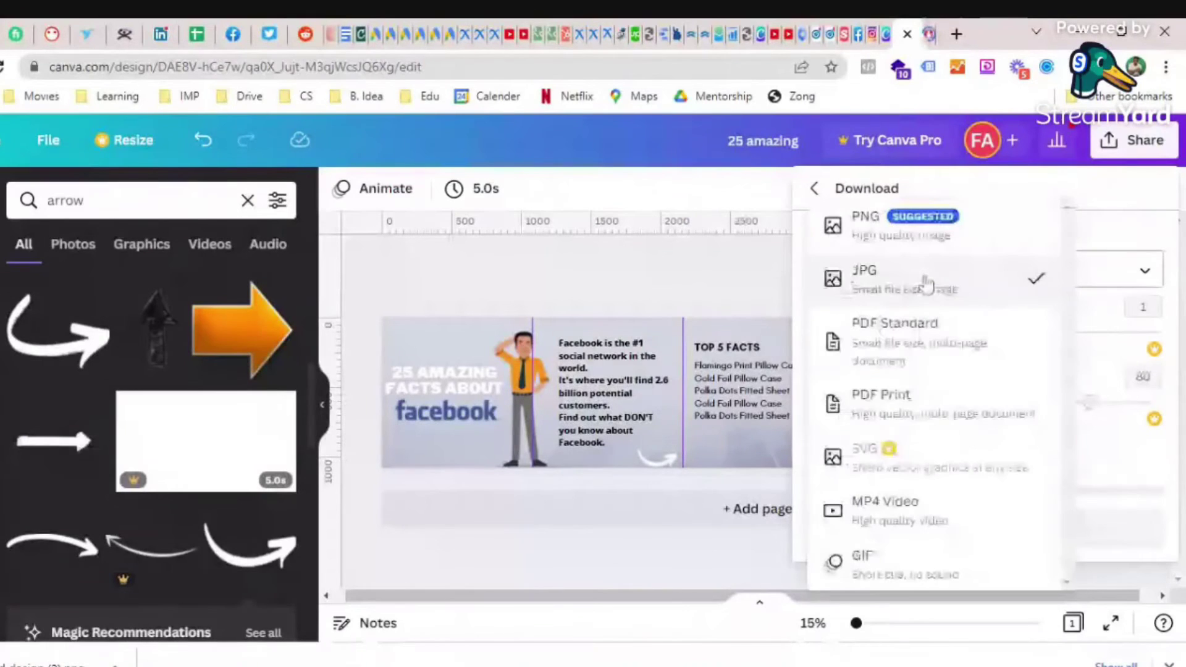
pyautogui.click(934, 236)
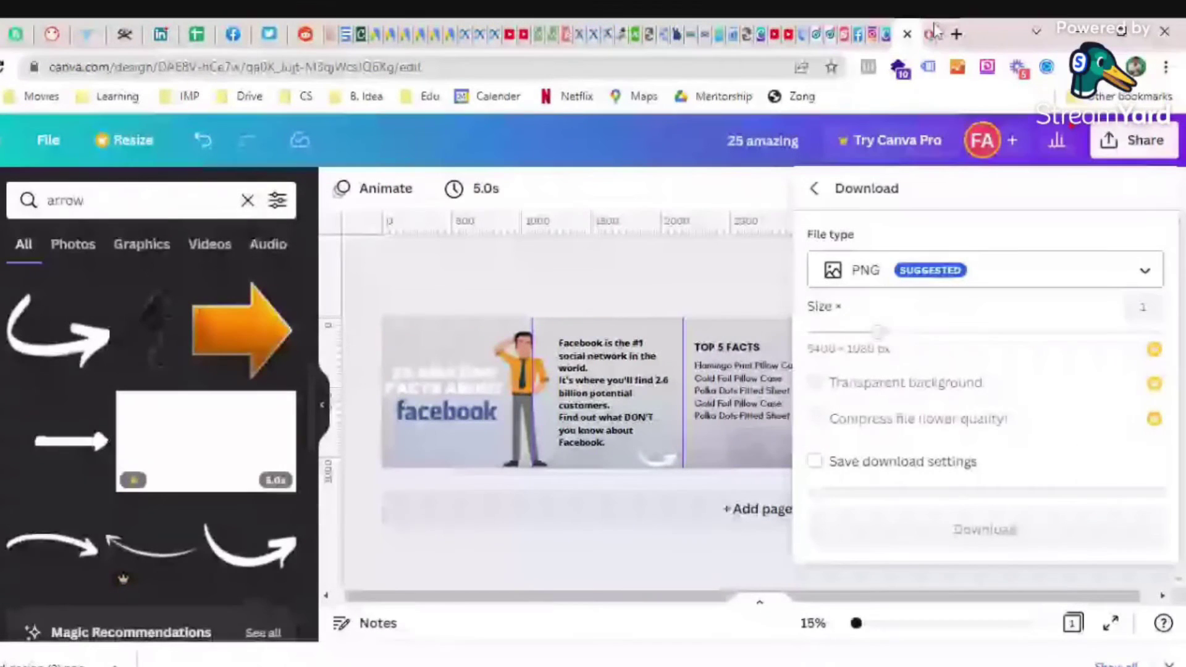
# - Switch to PineTools, load the 3.25.44 PM screenshot PNG as the input image and set the vertical split to 5 blocks
pyautogui.hotkey('ctrl', 'Tab')
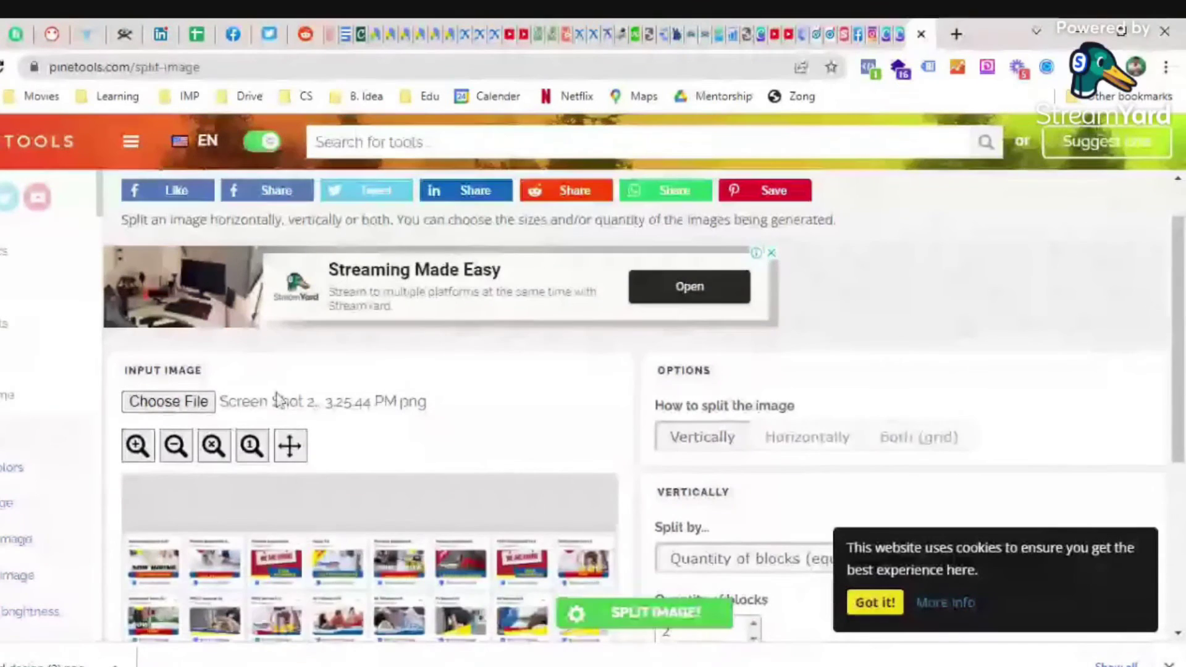
pyautogui.scroll(-4, 276, 401)
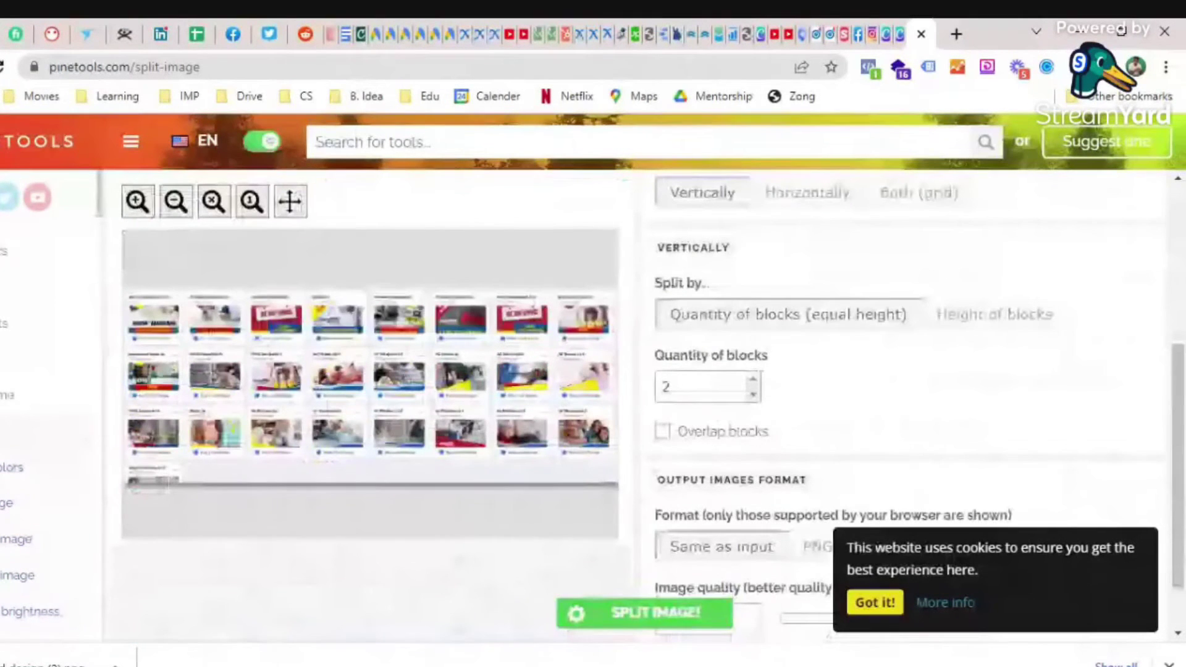
pyautogui.click(754, 379)
pyautogui.click(755, 379)
pyautogui.press('Up')
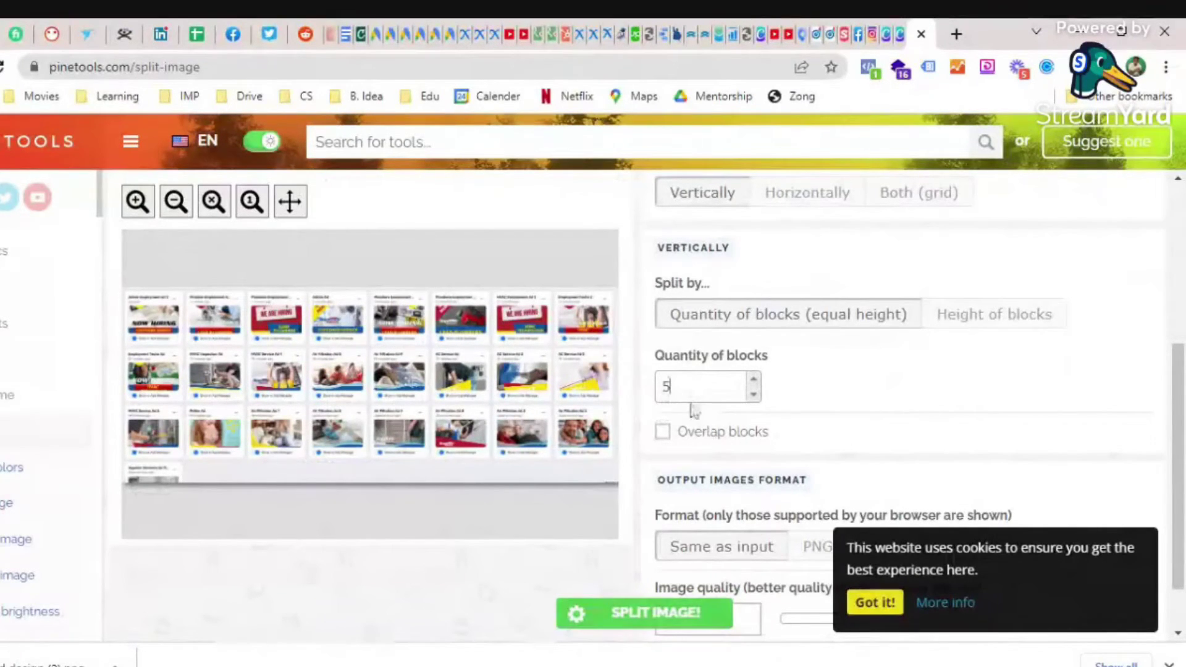
pyautogui.scroll(-1, 692, 411)
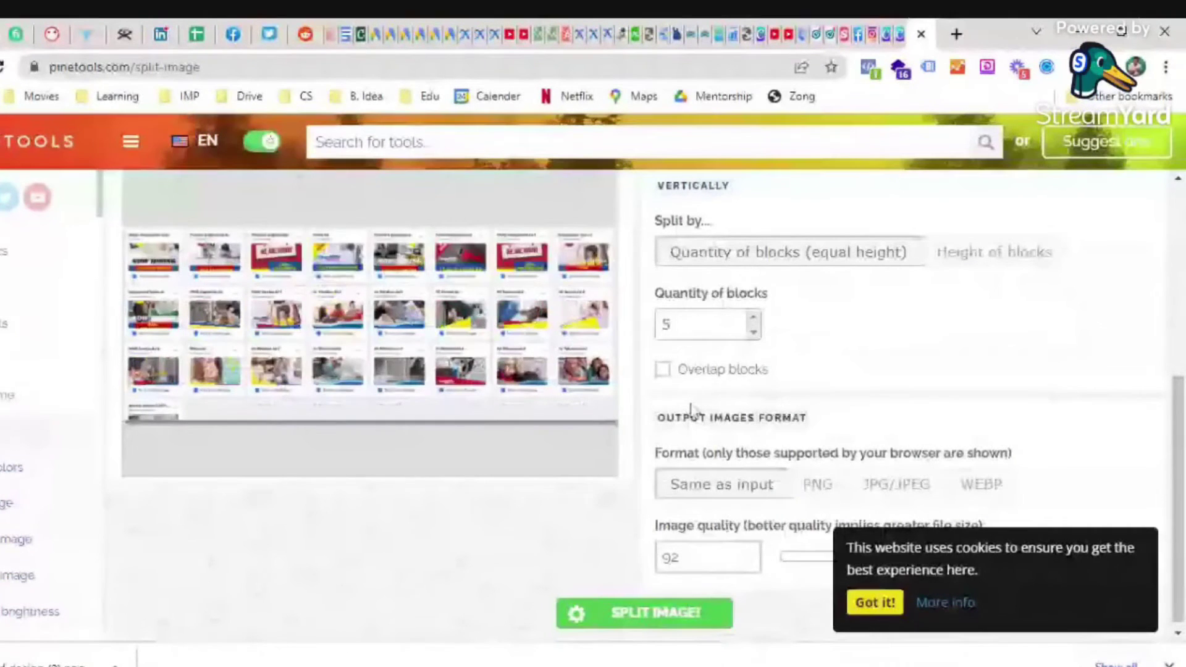
pyautogui.scroll(3, 728, 364)
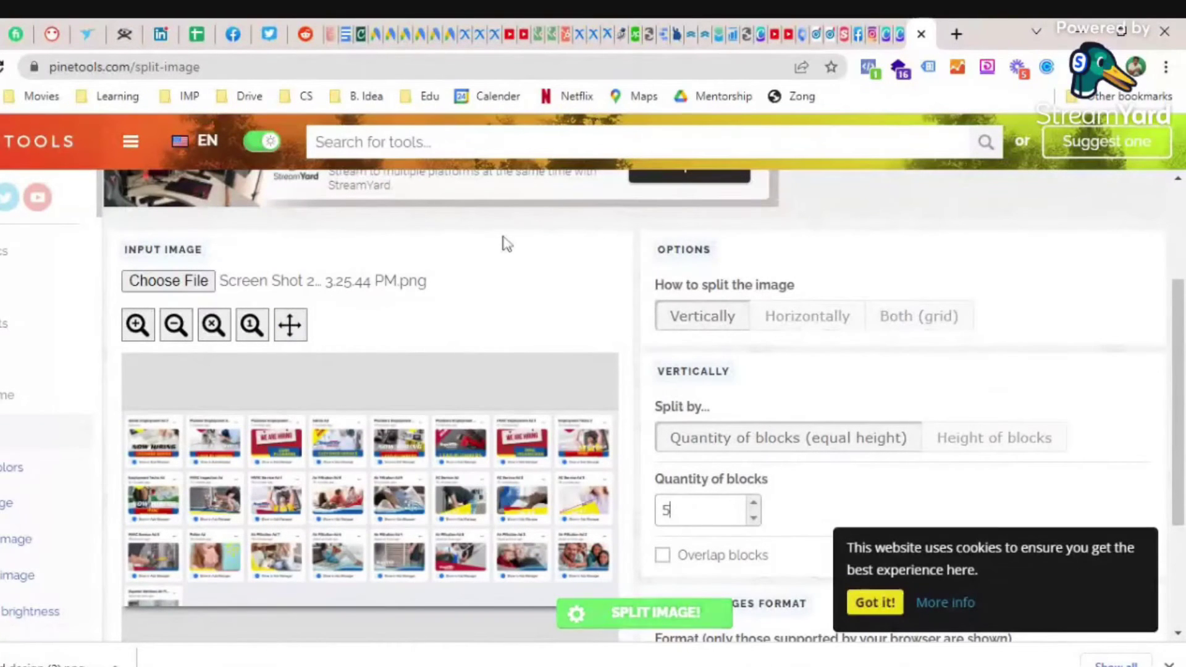
# - Change the split direction to horizontal and set the quantity of equal-width blocks to 5
pyautogui.click(809, 323)
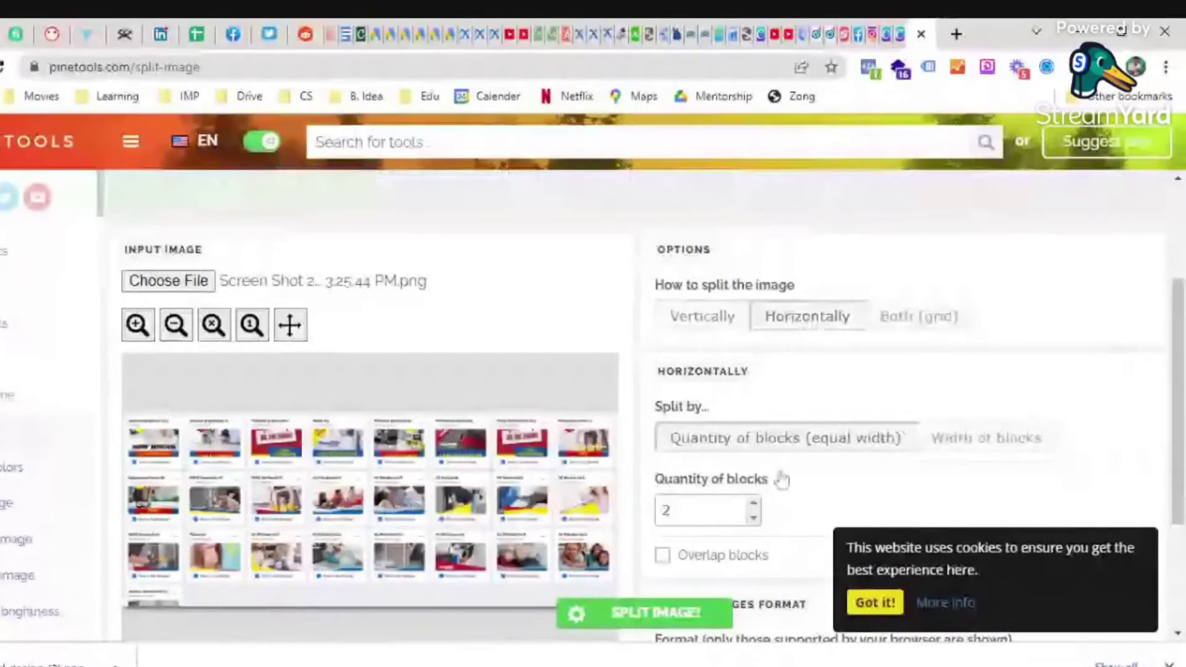
pyautogui.scroll(-1, 781, 479)
pyautogui.click(753, 439)
pyautogui.click(753, 439)
pyautogui.click(753, 439)
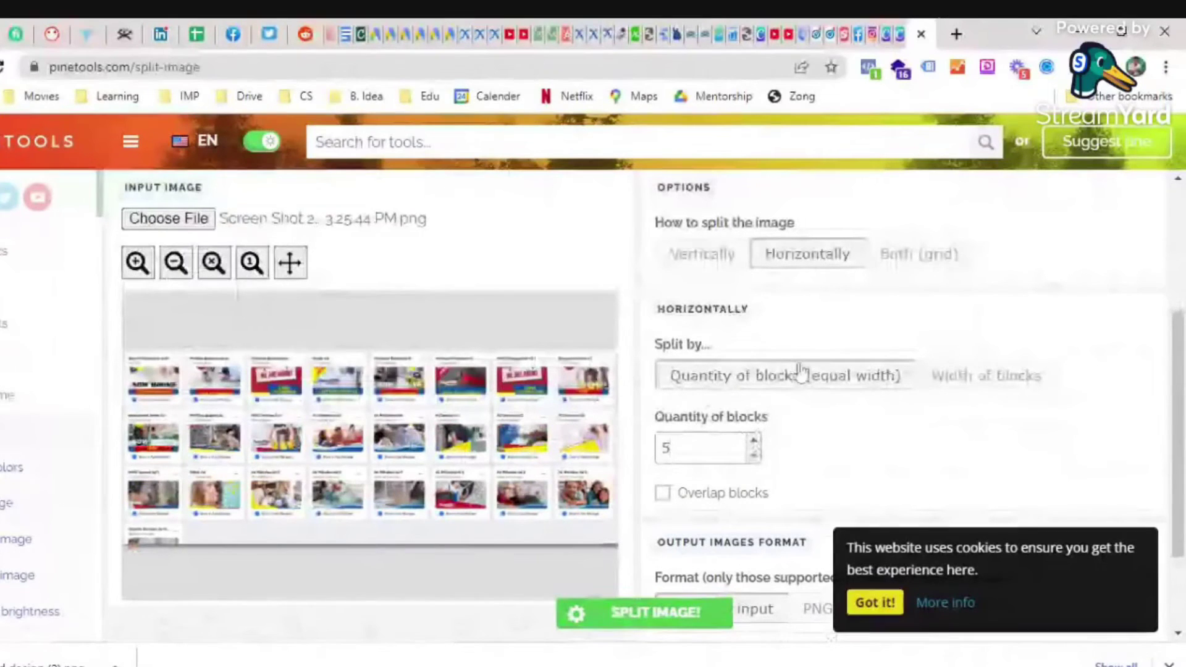
# - Set the output images format to PNG and split the image
pyautogui.scroll(-2, 785, 401)
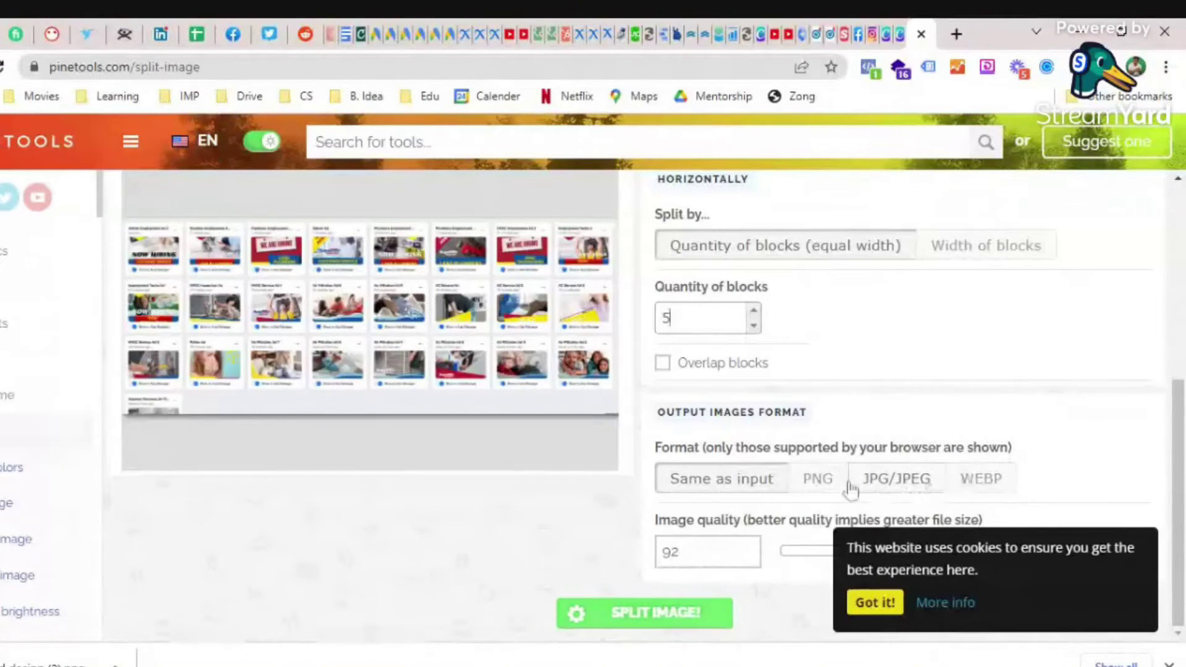
pyautogui.scroll(1, 815, 486)
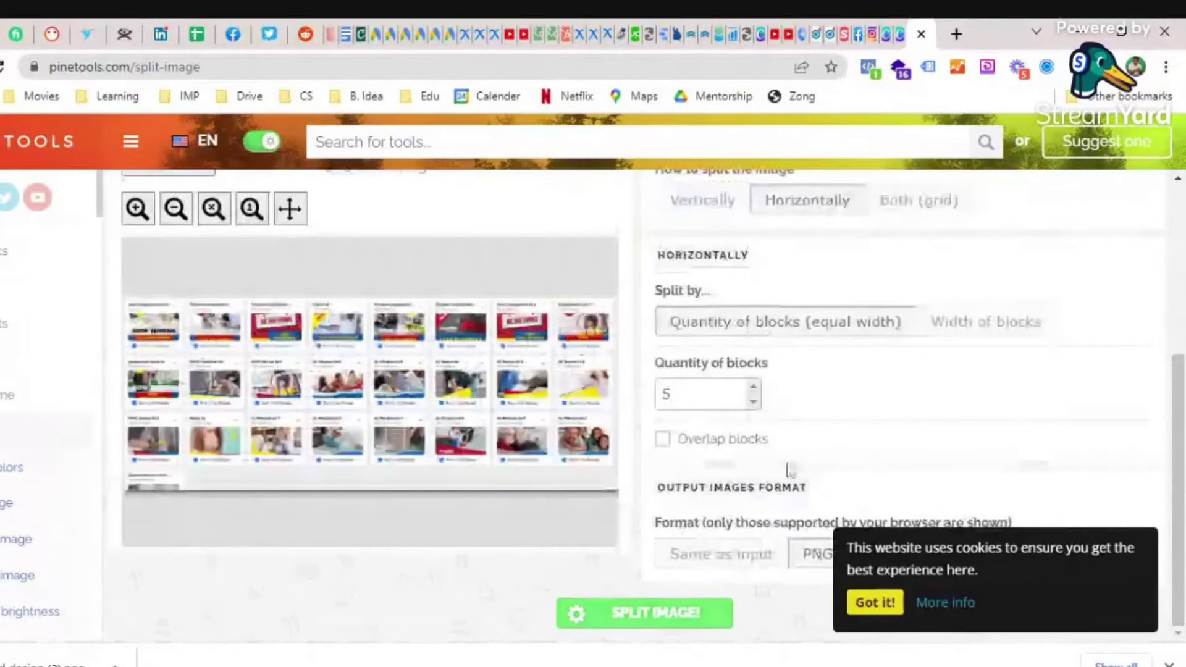
pyautogui.click(642, 617)
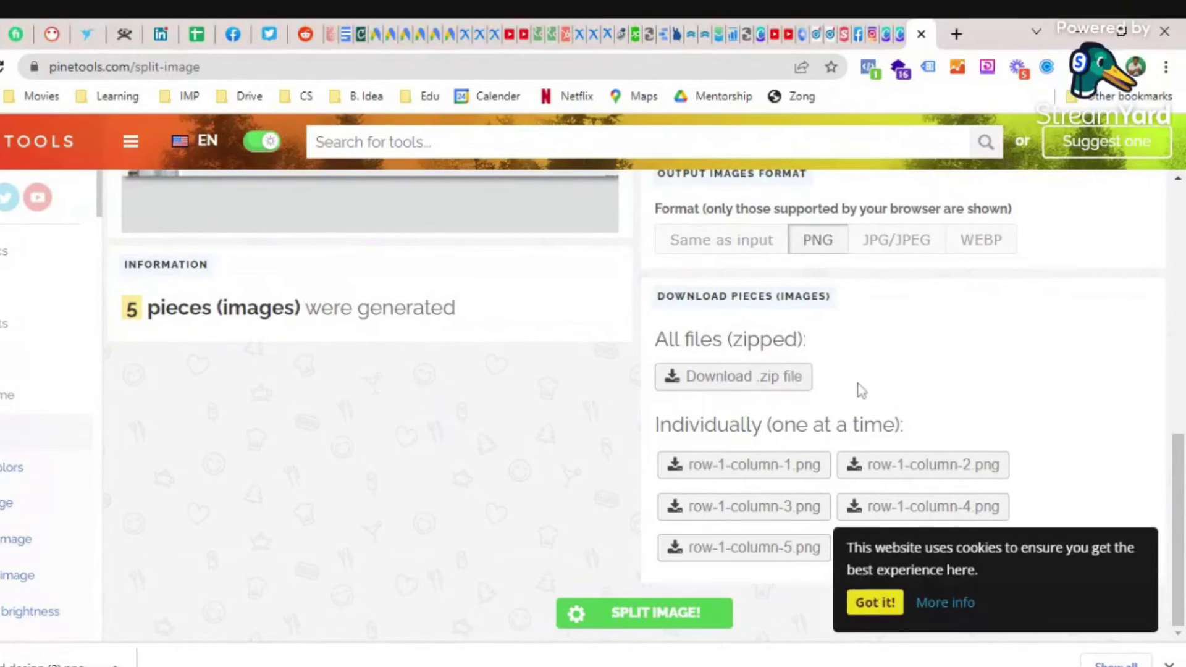
# - Download the five split pieces one at a time, from row-1-column-1.png through row-1-column-5.png
pyautogui.click(756, 479)
pyautogui.click(855, 467)
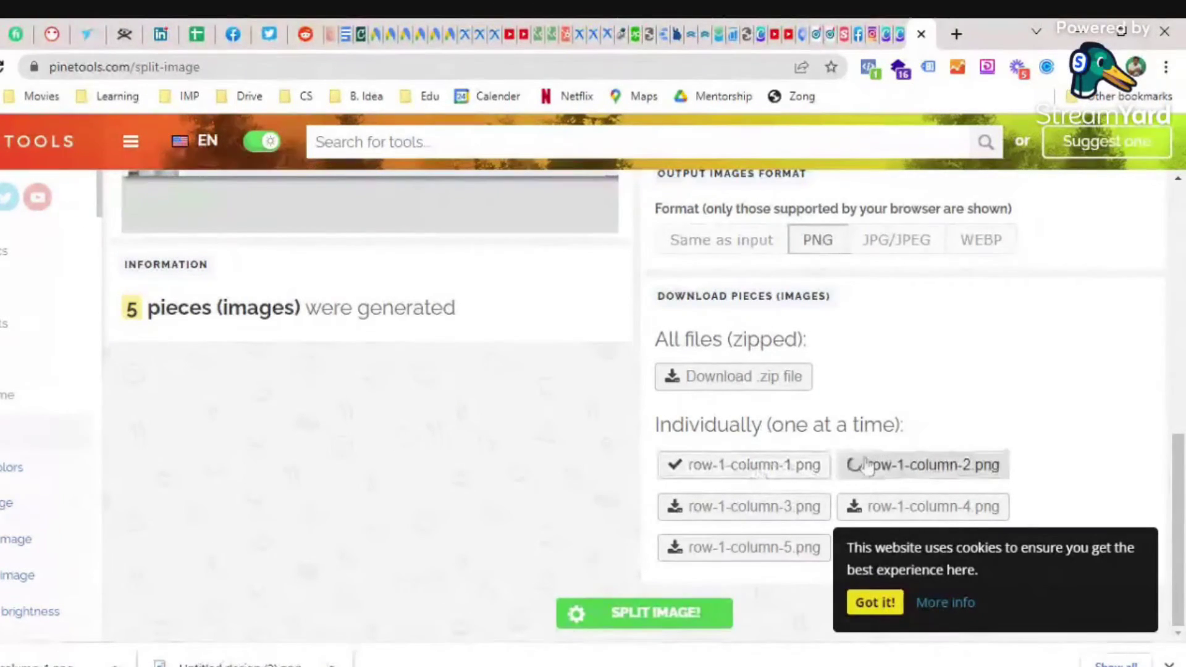
pyautogui.click(755, 504)
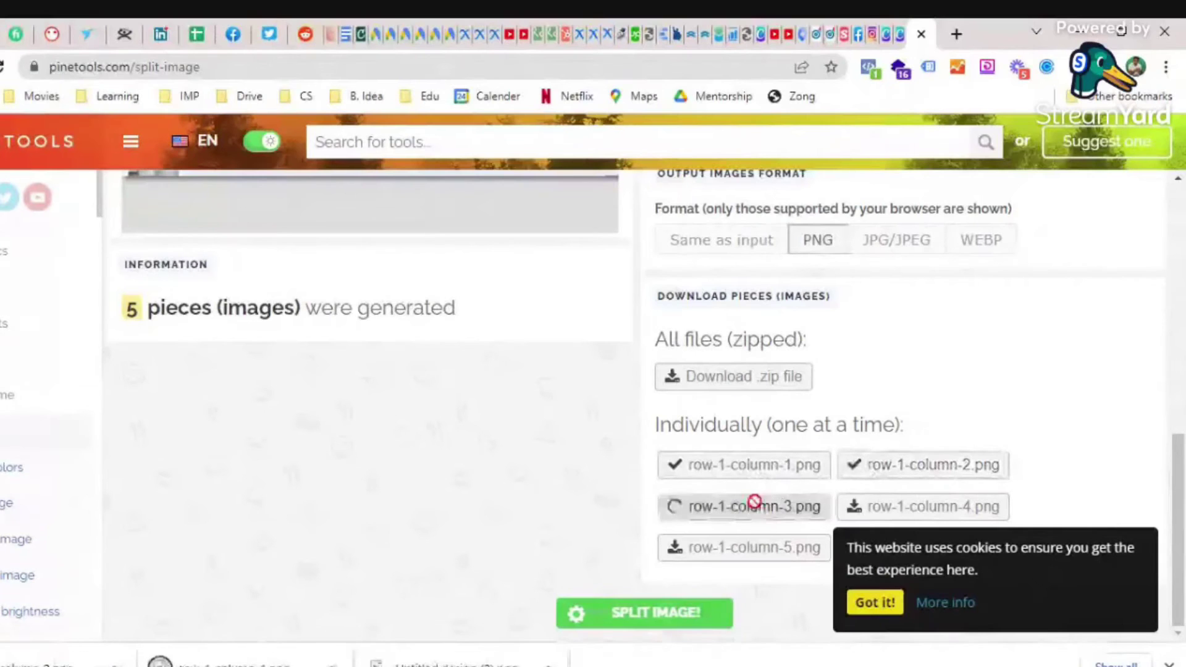
pyautogui.click(908, 519)
pyautogui.click(737, 549)
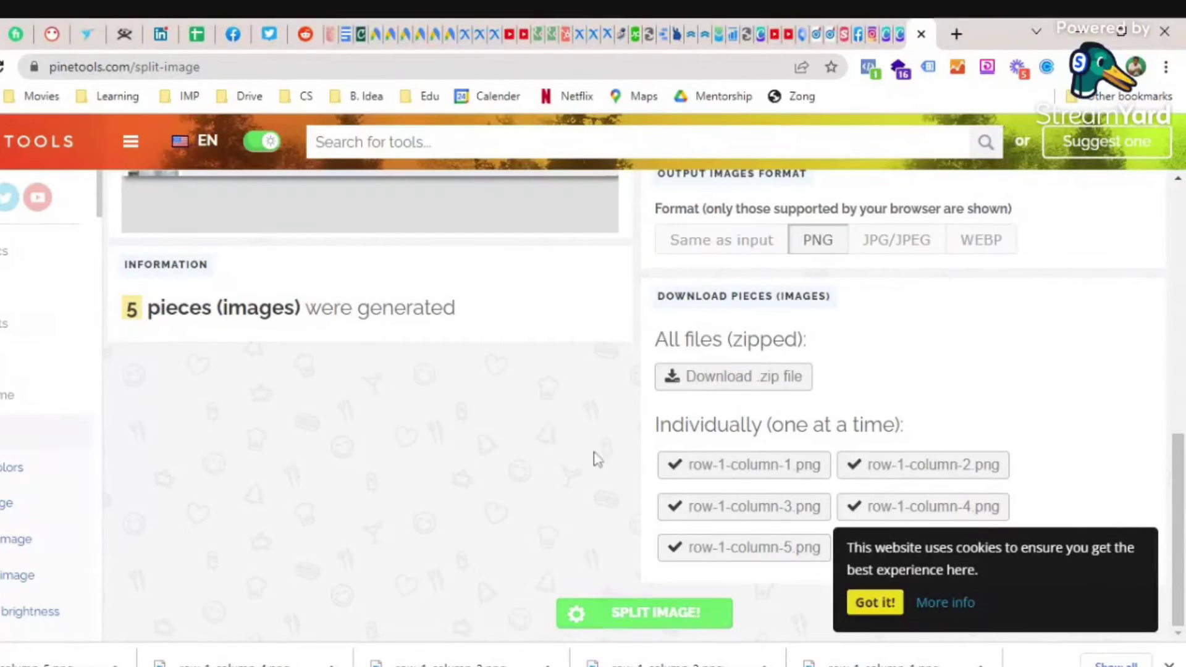
pyautogui.scroll(2, 524, 540)
pyautogui.scroll(2, 523, 540)
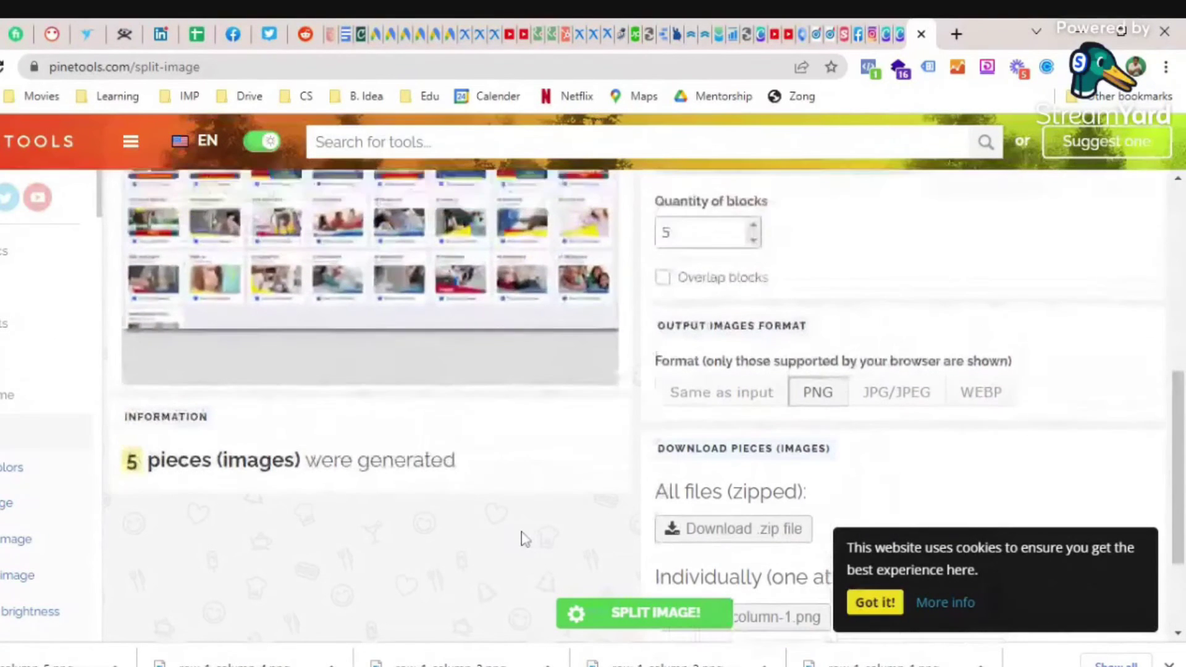
pyautogui.scroll(-1, 498, 429)
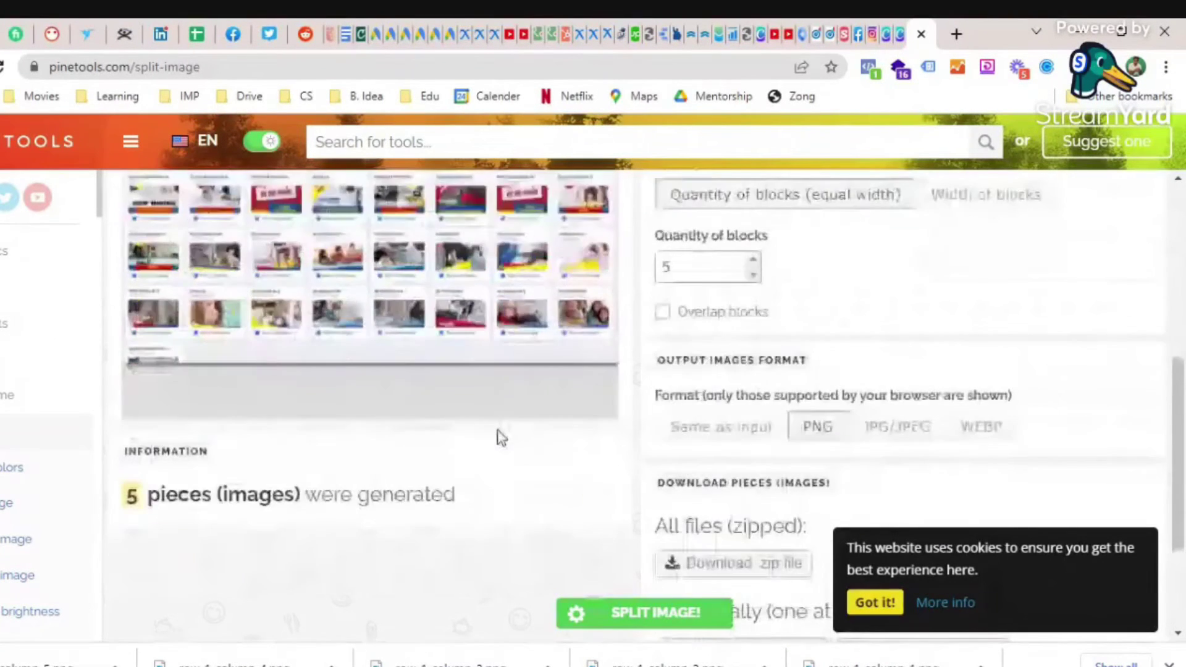
pyautogui.scroll(2, 500, 432)
# - Close the PineTools page, return to the Canva design and download it as a PNG
pyautogui.hotkey('ctrl', 'w')
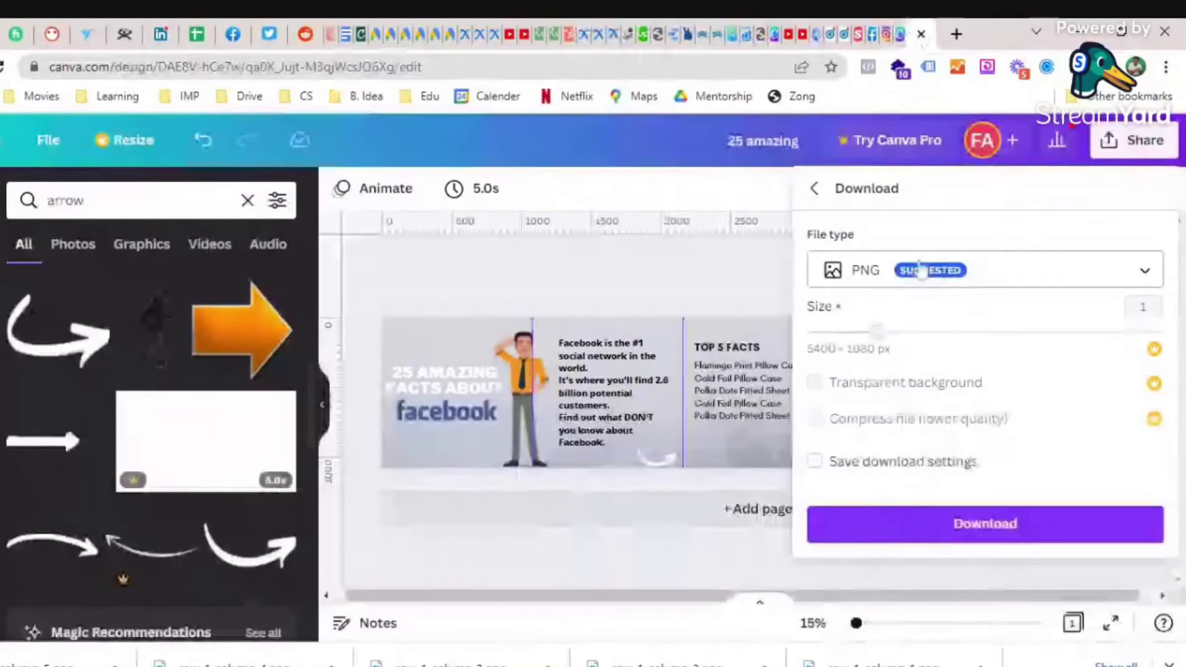
pyautogui.click(941, 536)
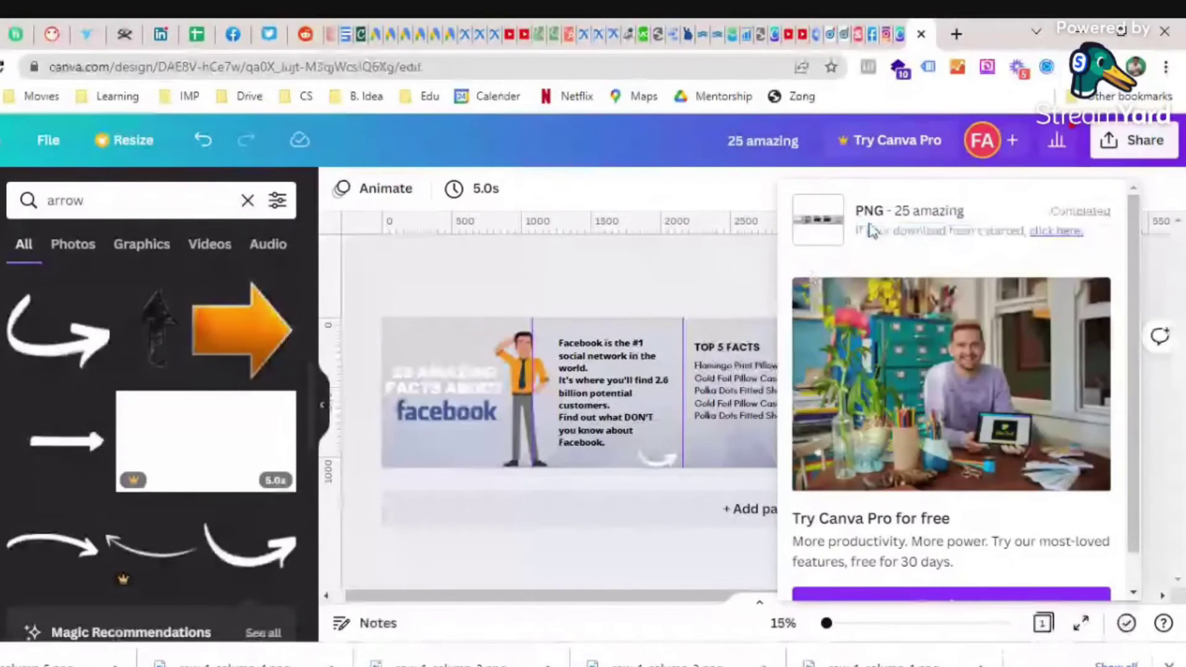
pyautogui.click(699, 298)
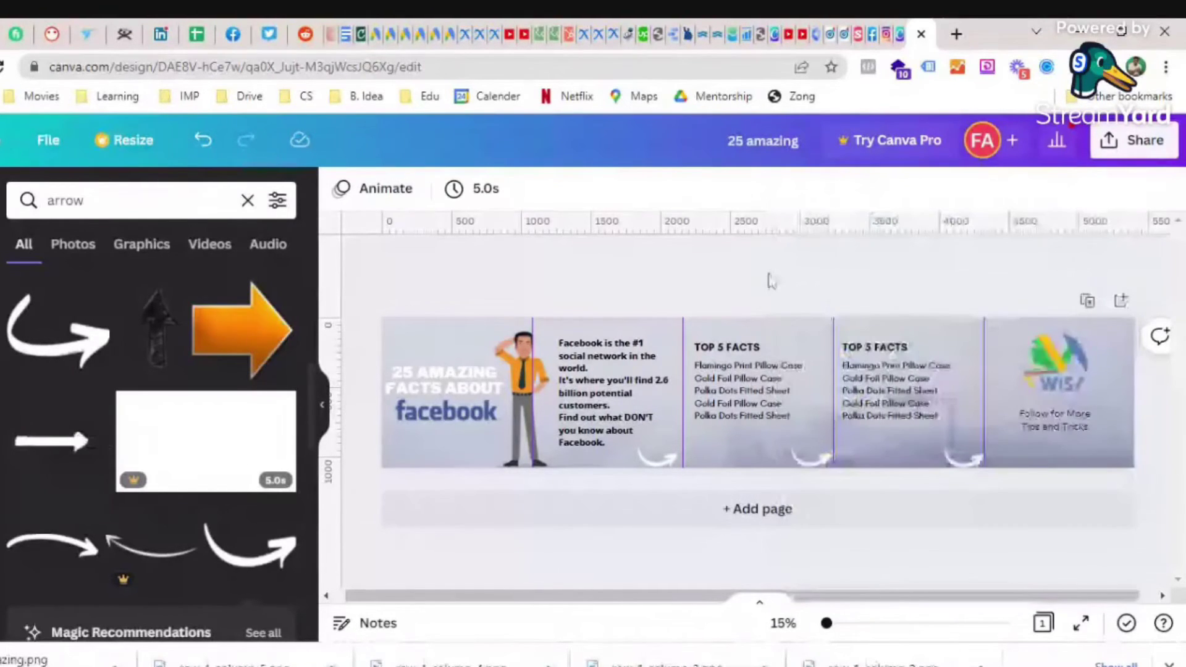
# - Download the 25 amazing design again with PDF Print as the file type
pyautogui.click(1133, 140)
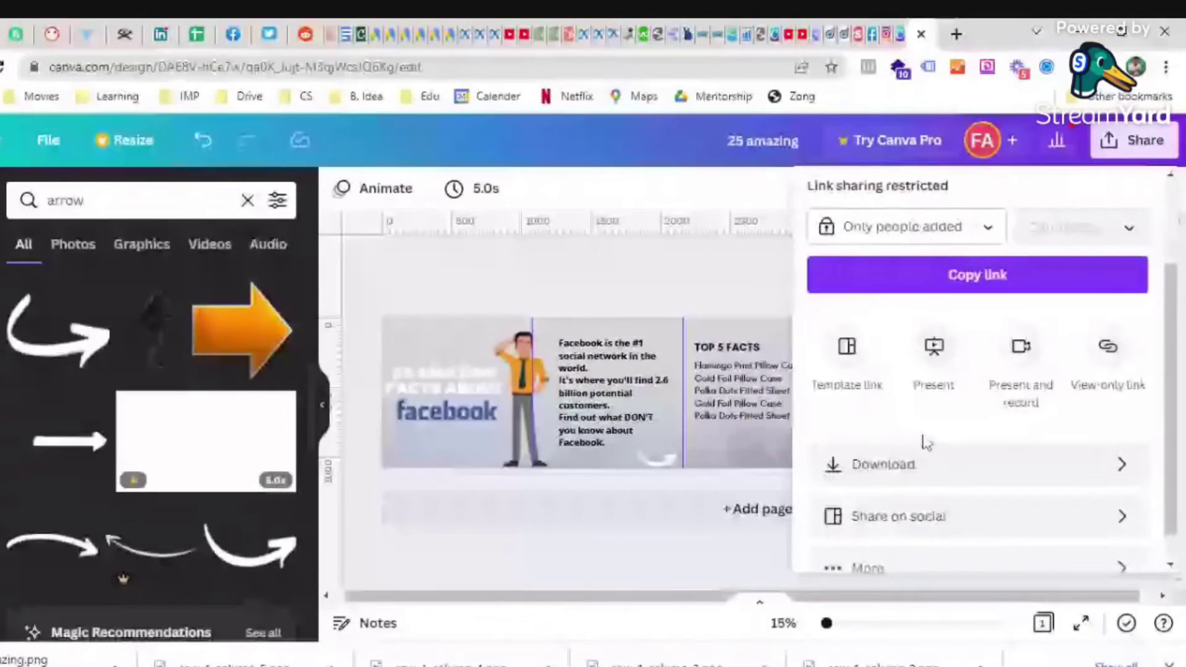
pyautogui.click(924, 463)
pyautogui.click(895, 268)
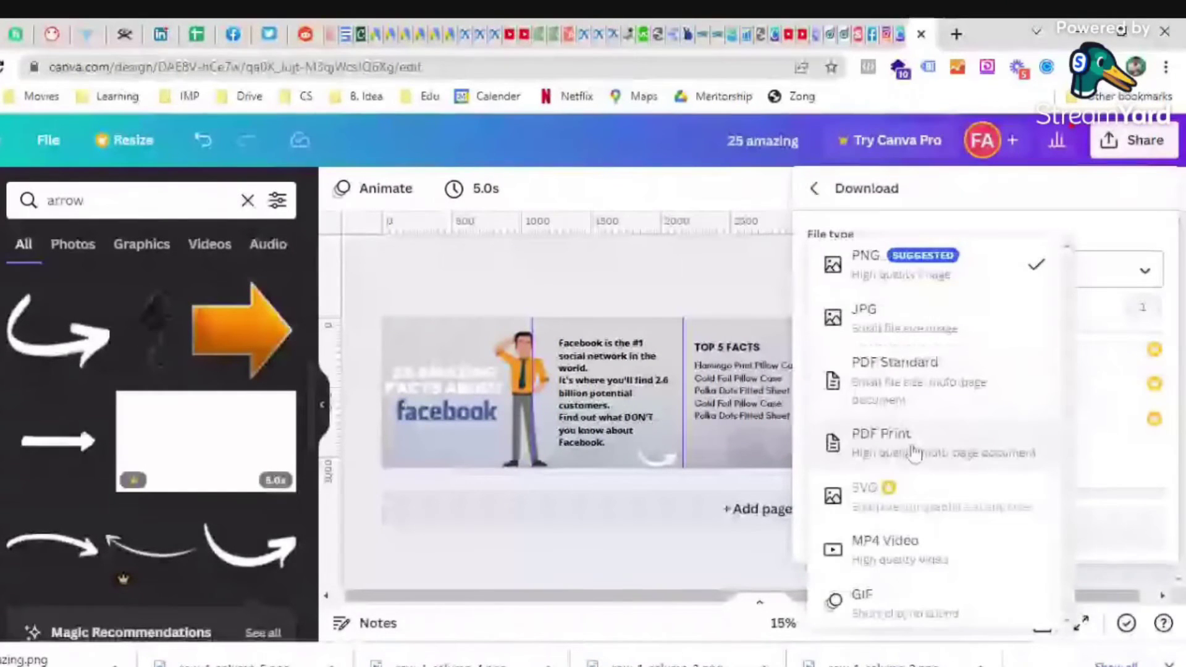
pyautogui.click(915, 452)
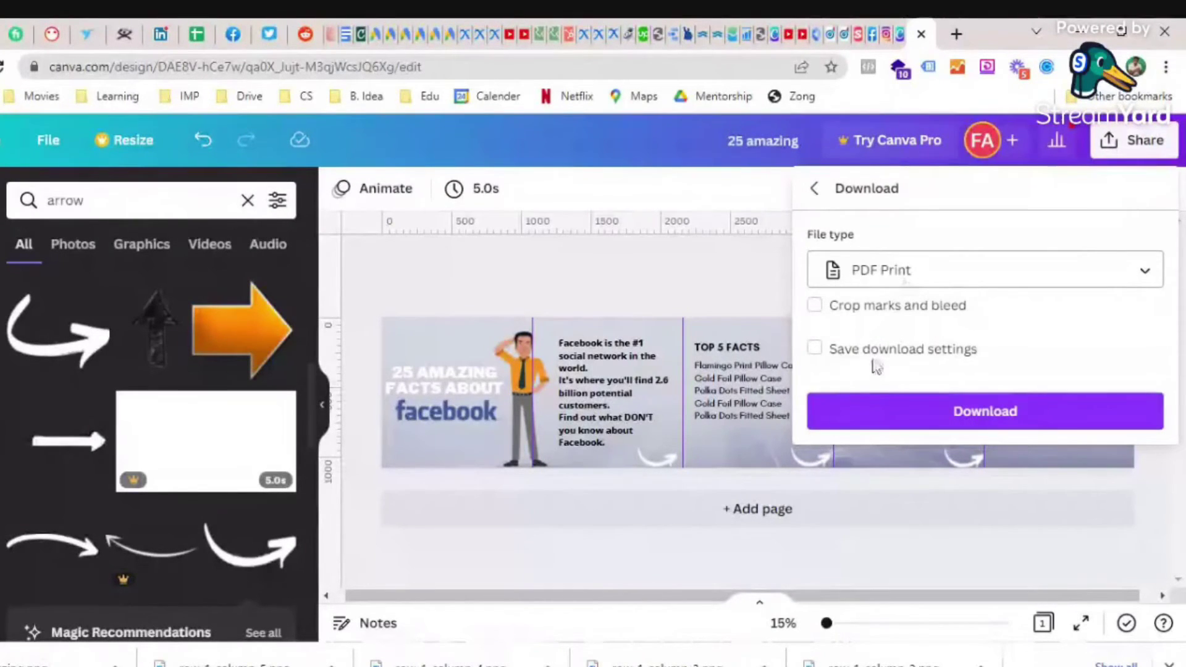
pyautogui.click(888, 421)
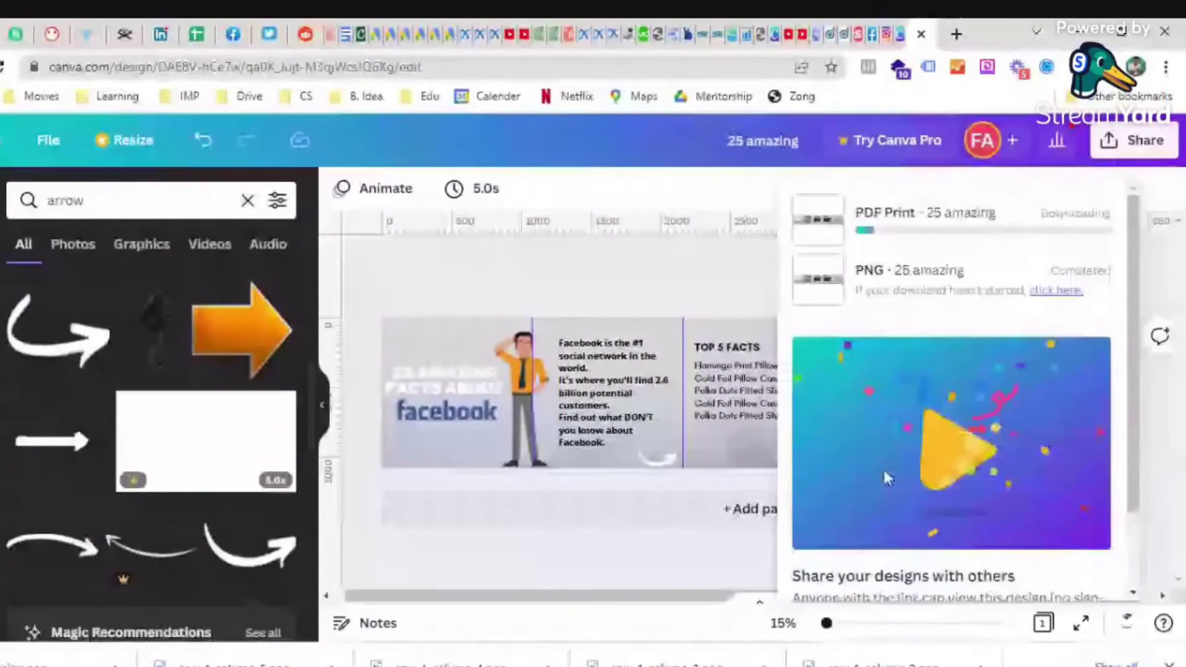
# - Open the personal LinkedIn profile page in the other Canva tab and return to the carousel design
pyautogui.click(924, 34)
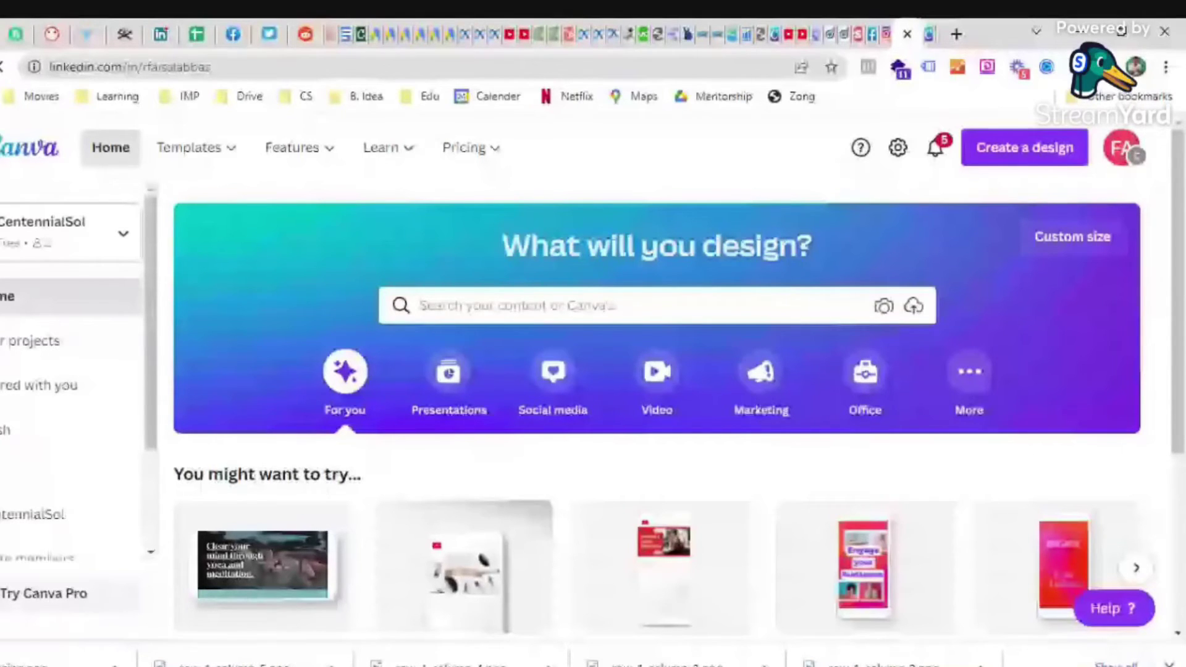
pyautogui.press('Return')
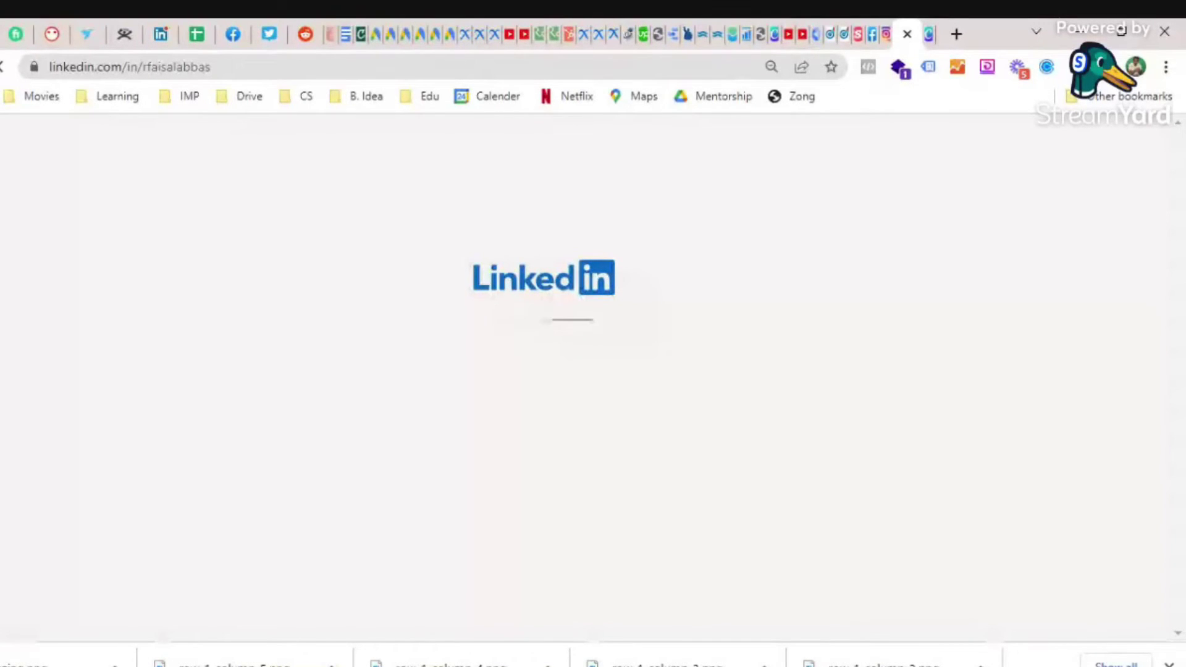
pyautogui.click(933, 26)
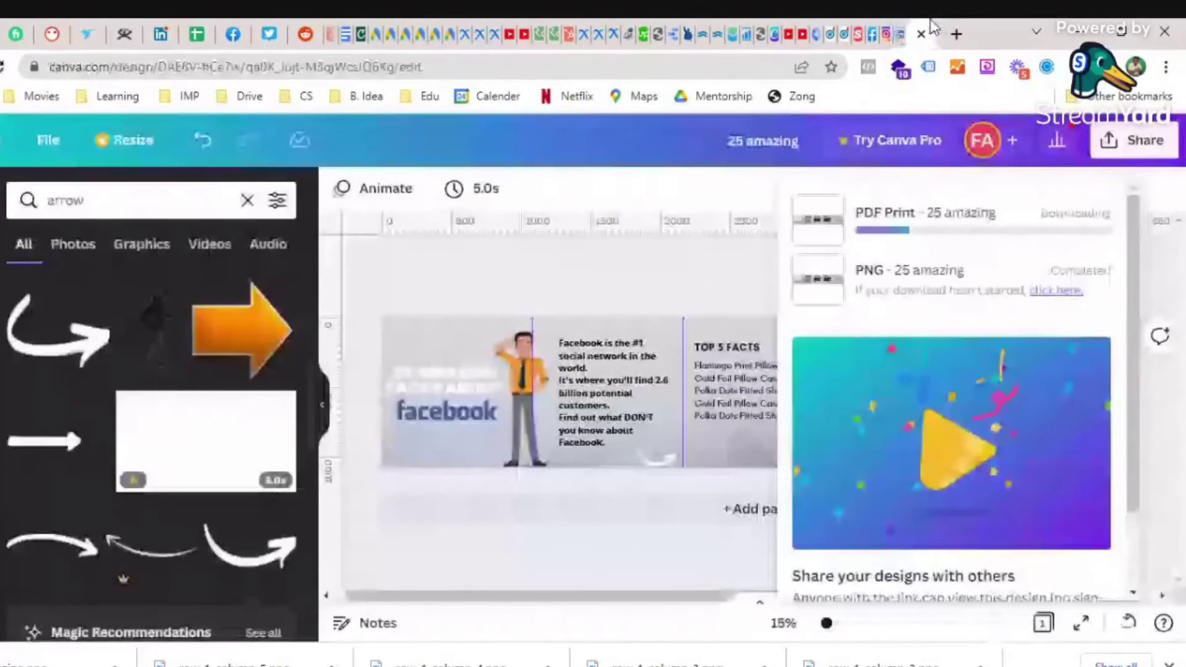
pyautogui.click(549, 407)
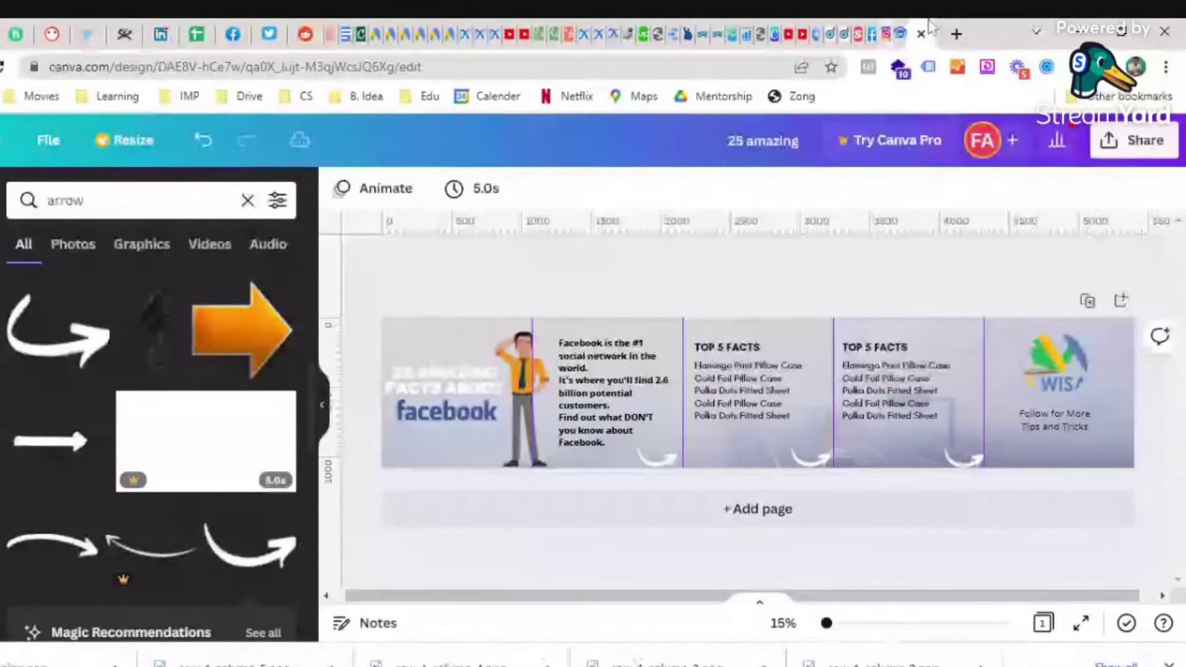
# - Open pinetools.com in a new tab and search its home page for a split tool
pyautogui.click(956, 34)
pyautogui.write('pint')
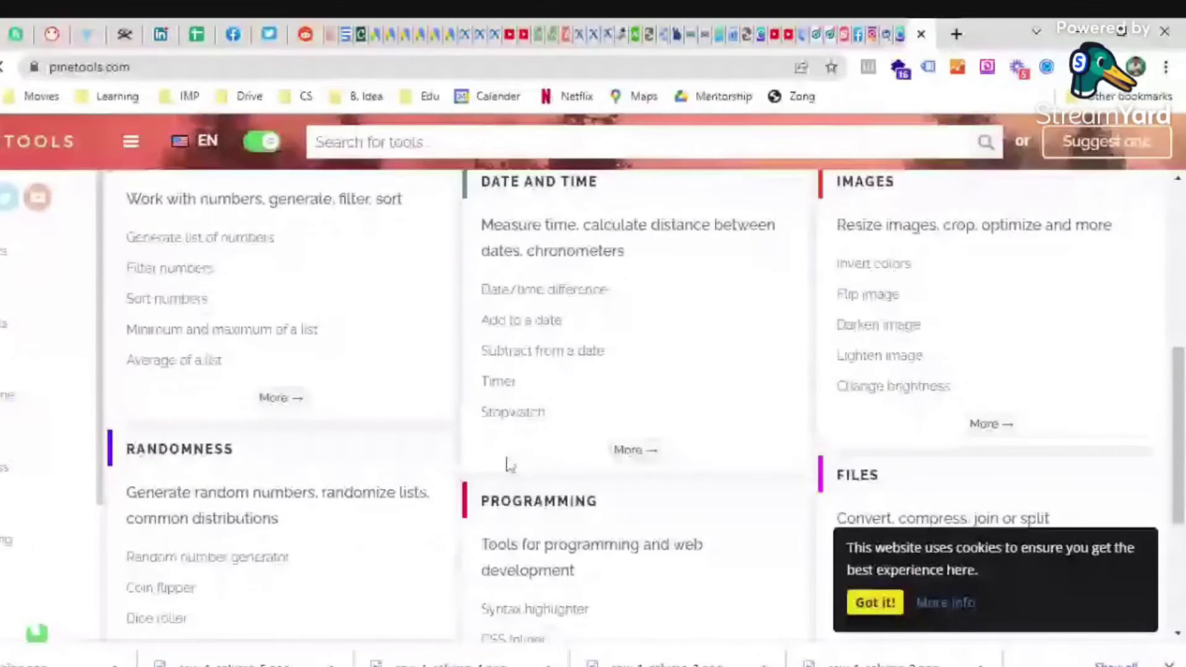
pyautogui.scroll(-4, 10, 450)
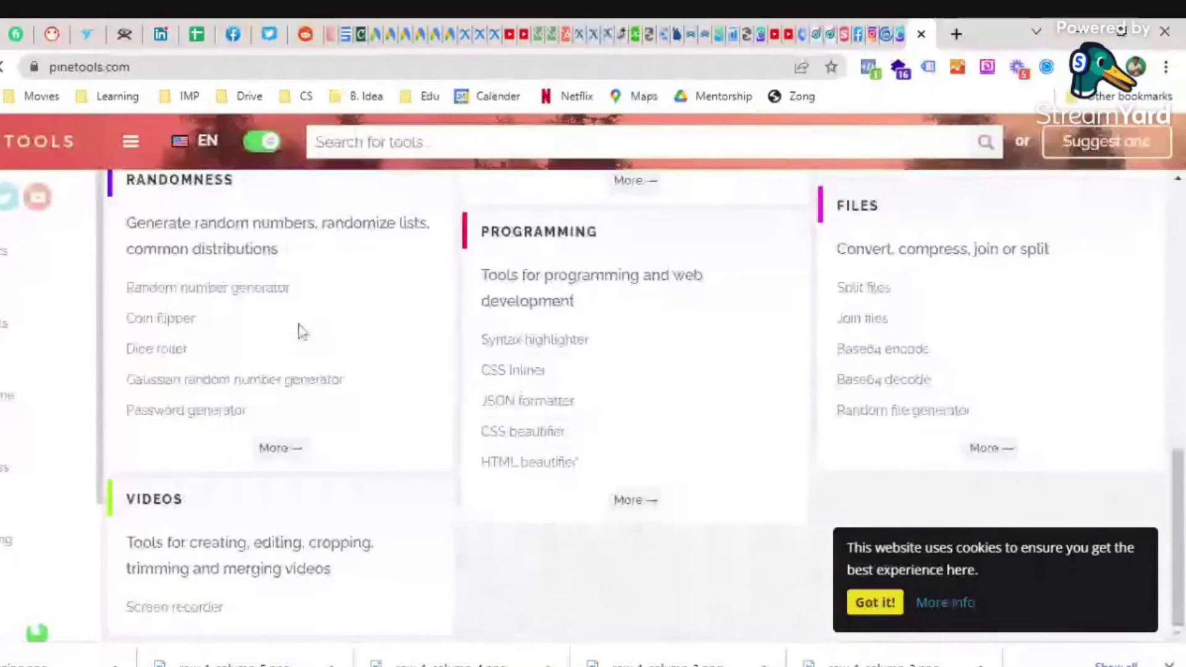
pyautogui.scroll(5, 299, 334)
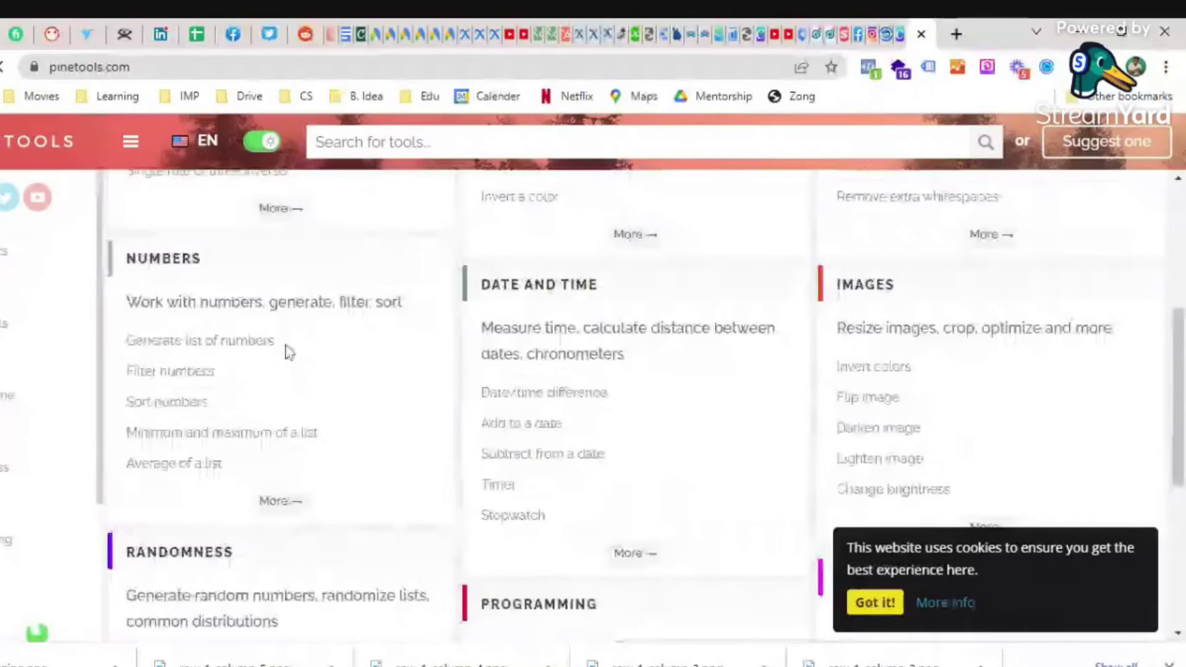
pyautogui.scroll(-1, 286, 350)
pyautogui.hotkey('ctrl', 'f')
pyautogui.write('spli')
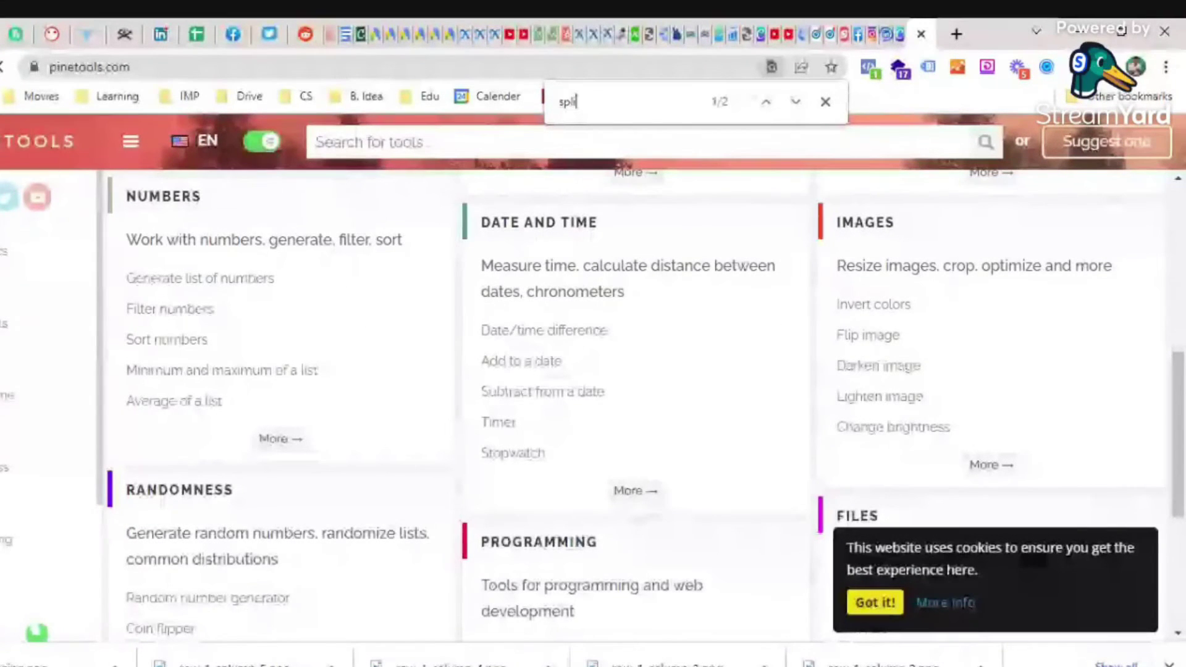
pyautogui.write('tt')
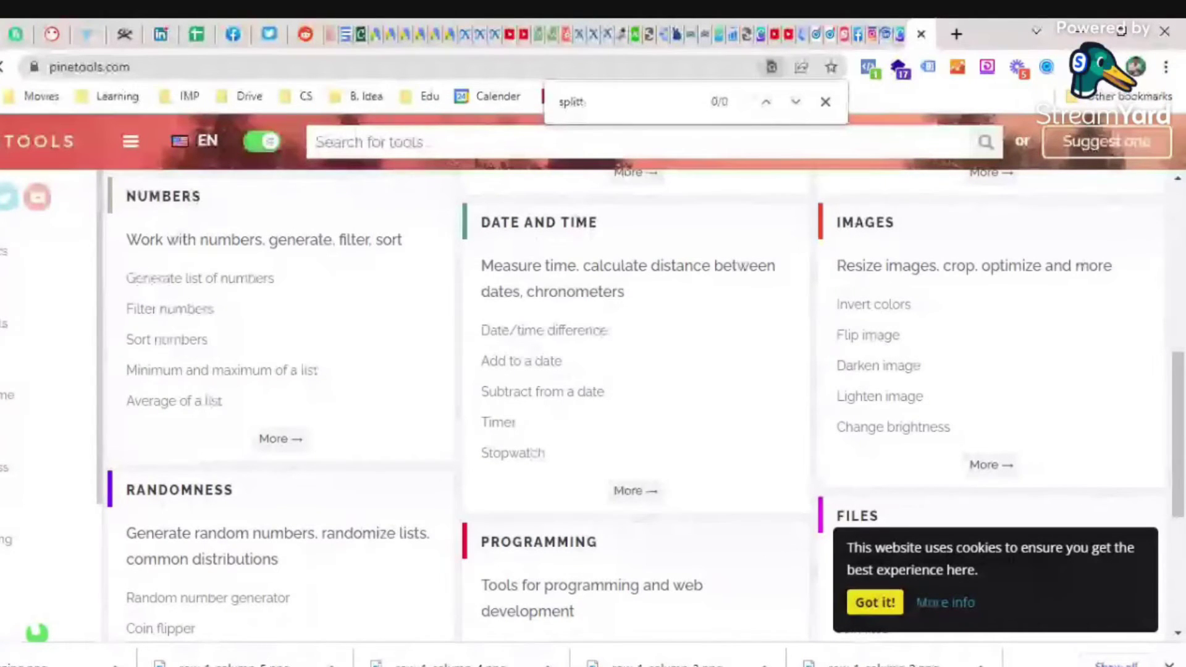
# - Open the full list of PineTools image tools, search the page for "spli" and open the Split Image tool
pyautogui.click(988, 464)
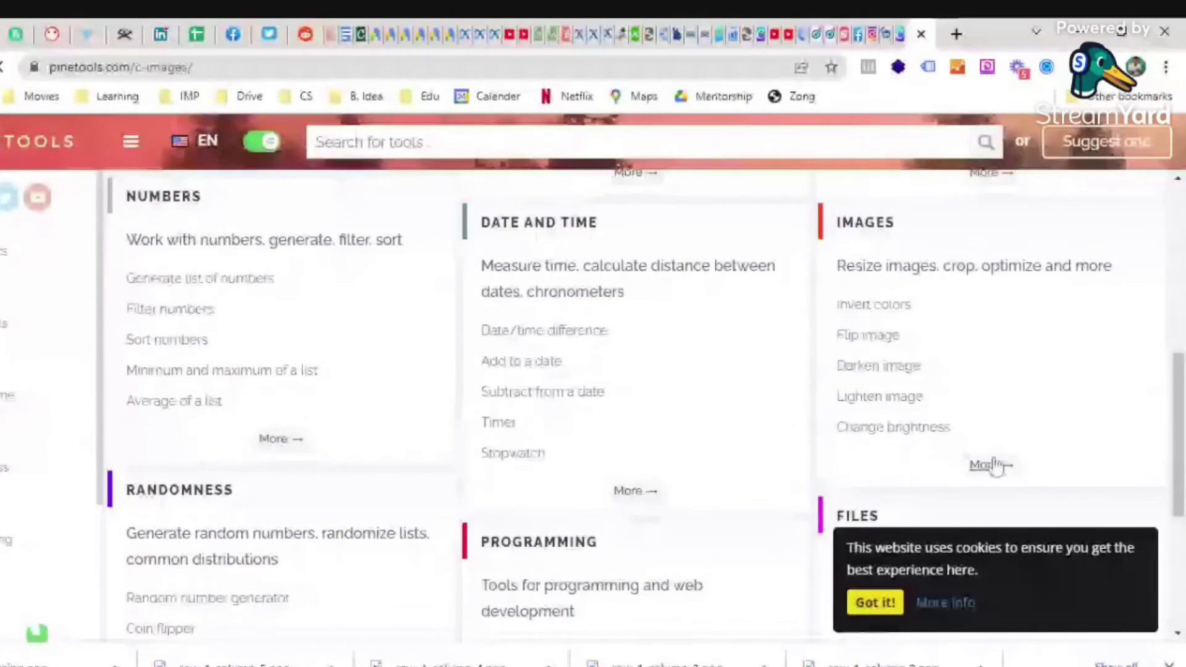
pyautogui.scroll(-3, 612, 458)
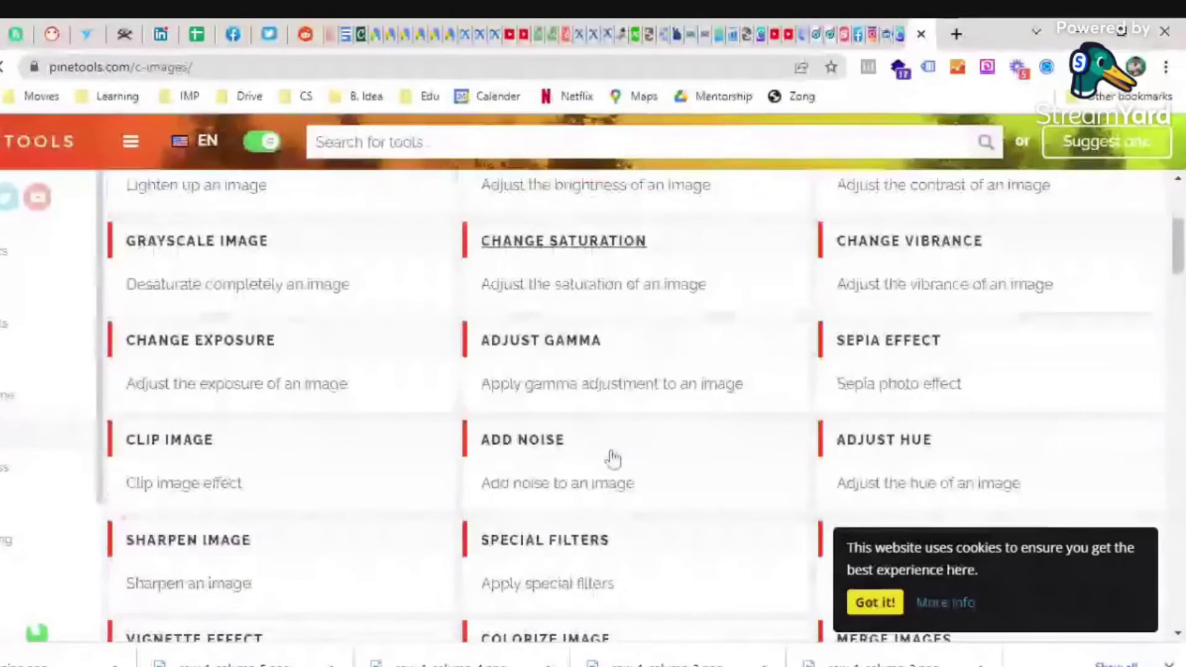
pyautogui.scroll(-5, 612, 459)
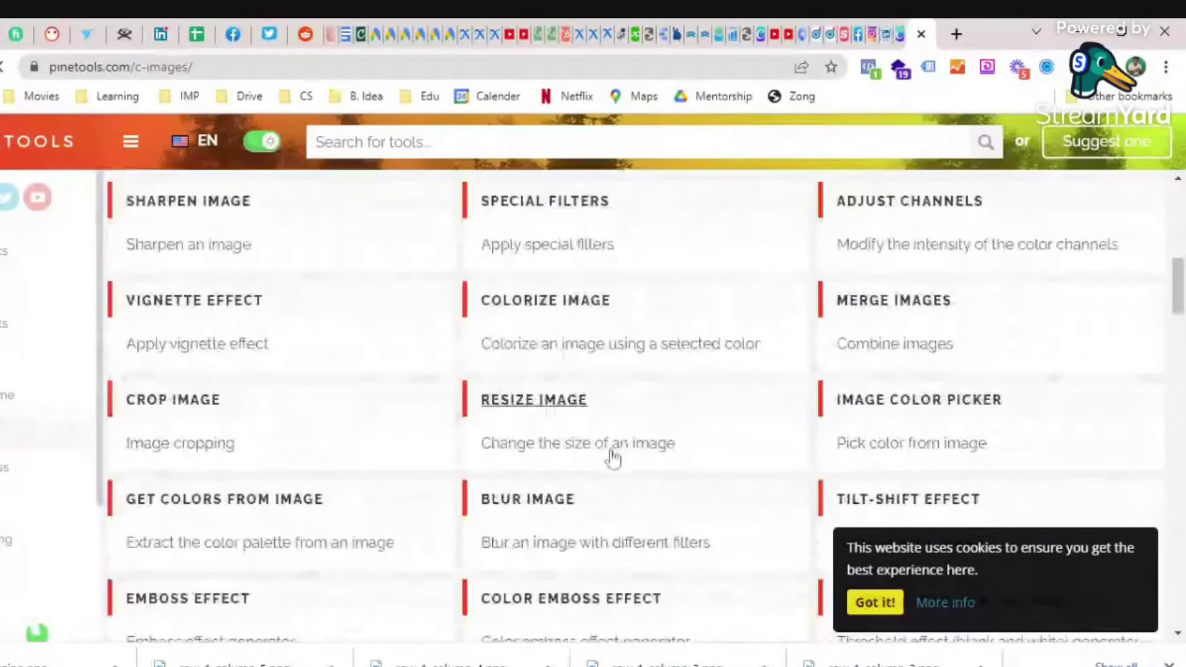
pyautogui.scroll(-1, 613, 459)
pyautogui.scroll(-1, 613, 458)
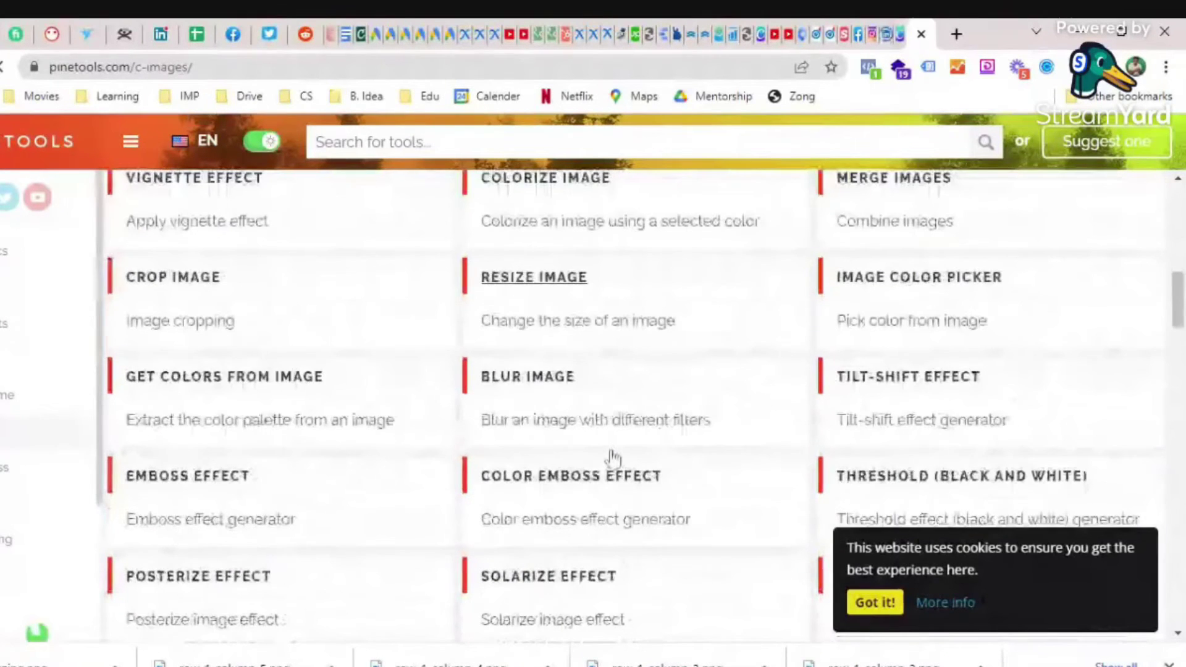
pyautogui.scroll(-3, 613, 459)
pyautogui.hotkey('ctrl', 'f')
pyautogui.write('s;')
pyautogui.press('BackSpace')
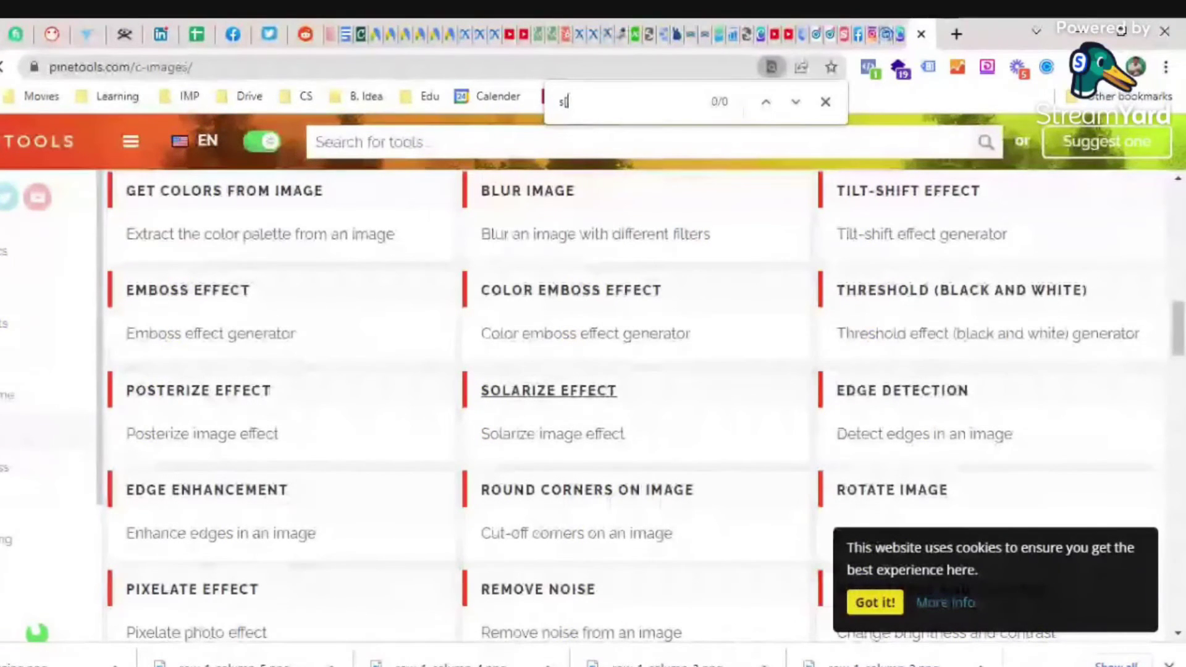
pyautogui.write('pl')
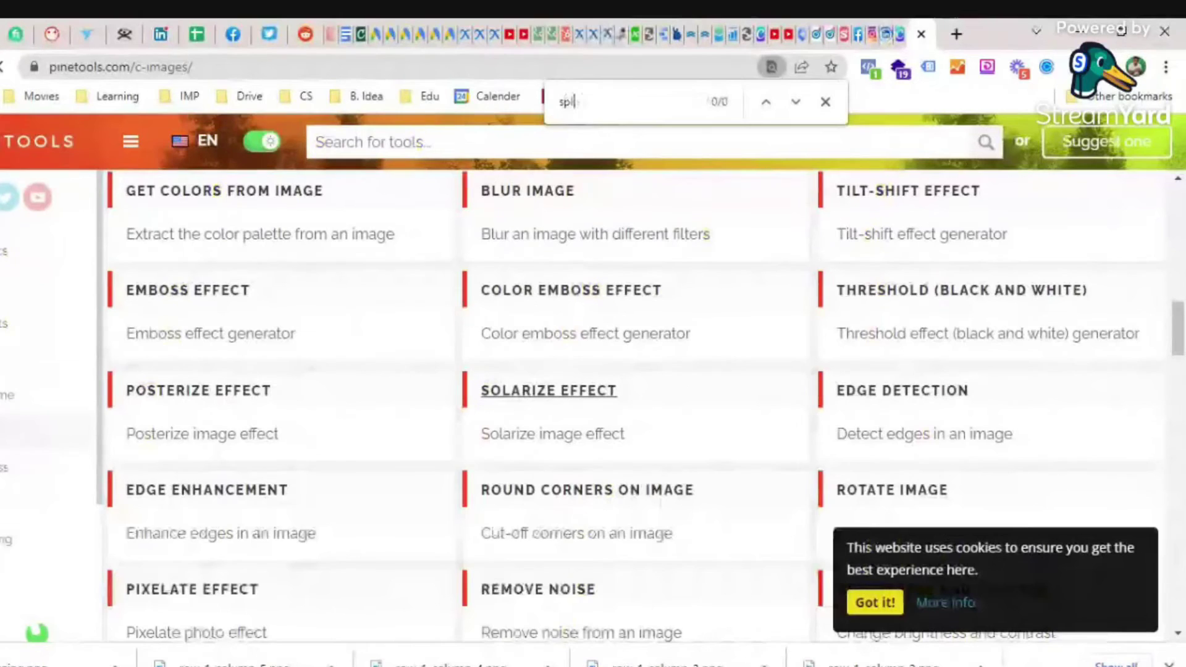
pyautogui.write('i')
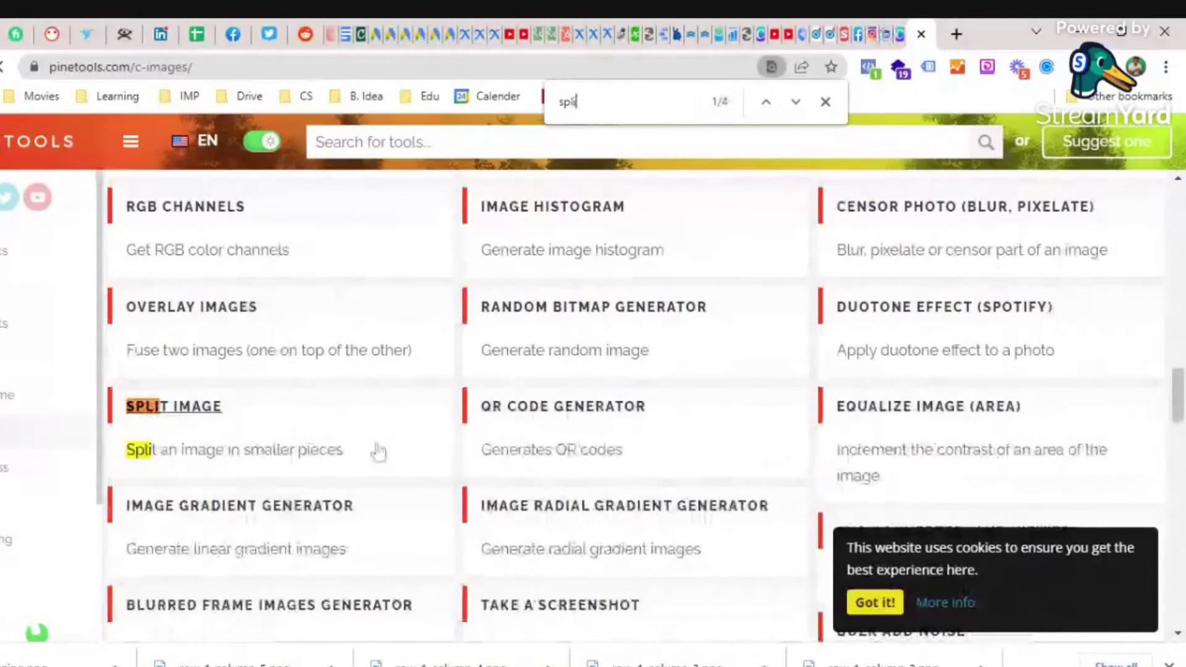
pyautogui.click(191, 416)
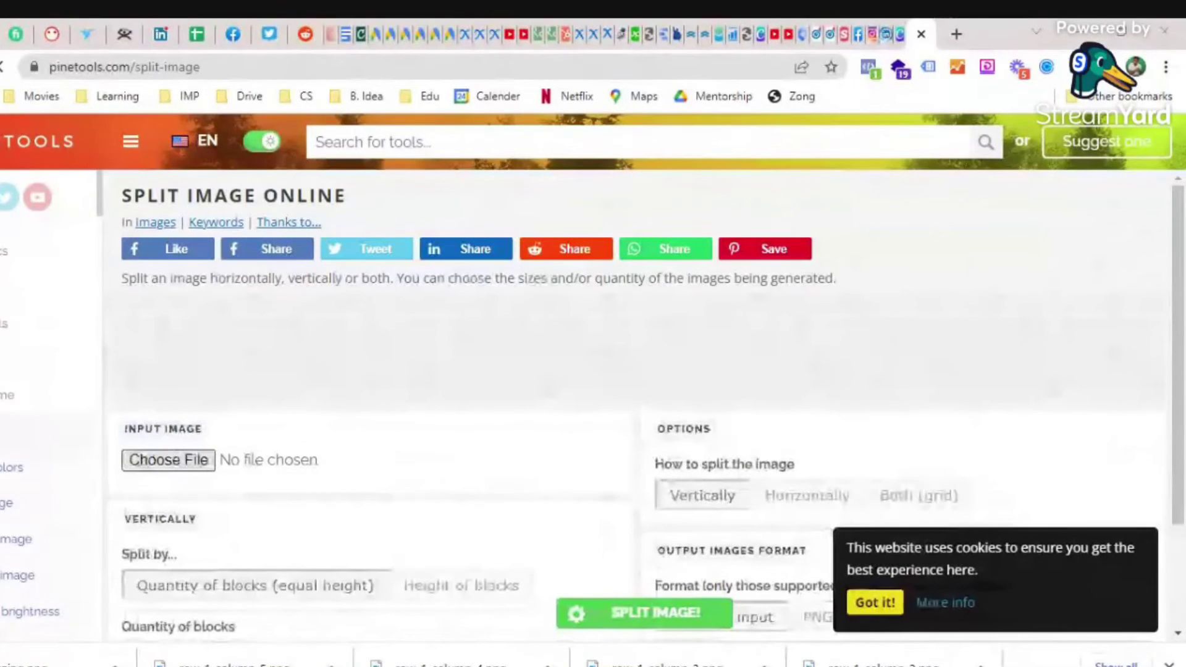
# - Load 25 amazing.png as the input image and set a horizontal split into 5 equal-width blocks with PNG output
pyautogui.scroll(-2, 799, 378)
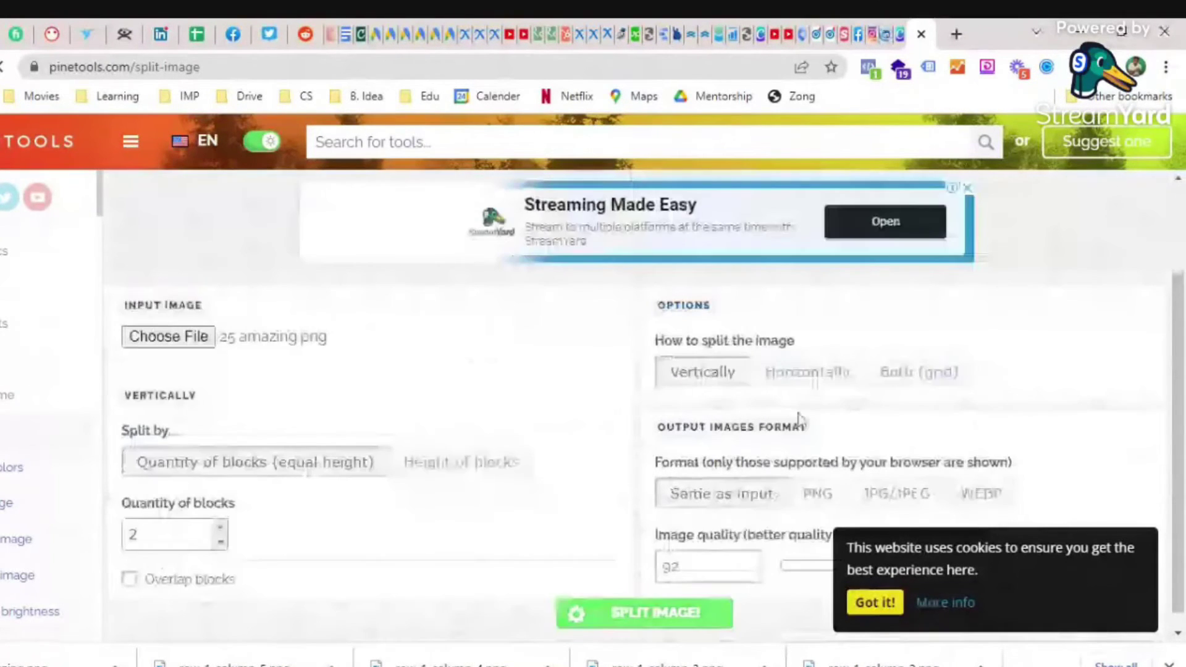
pyautogui.click(798, 374)
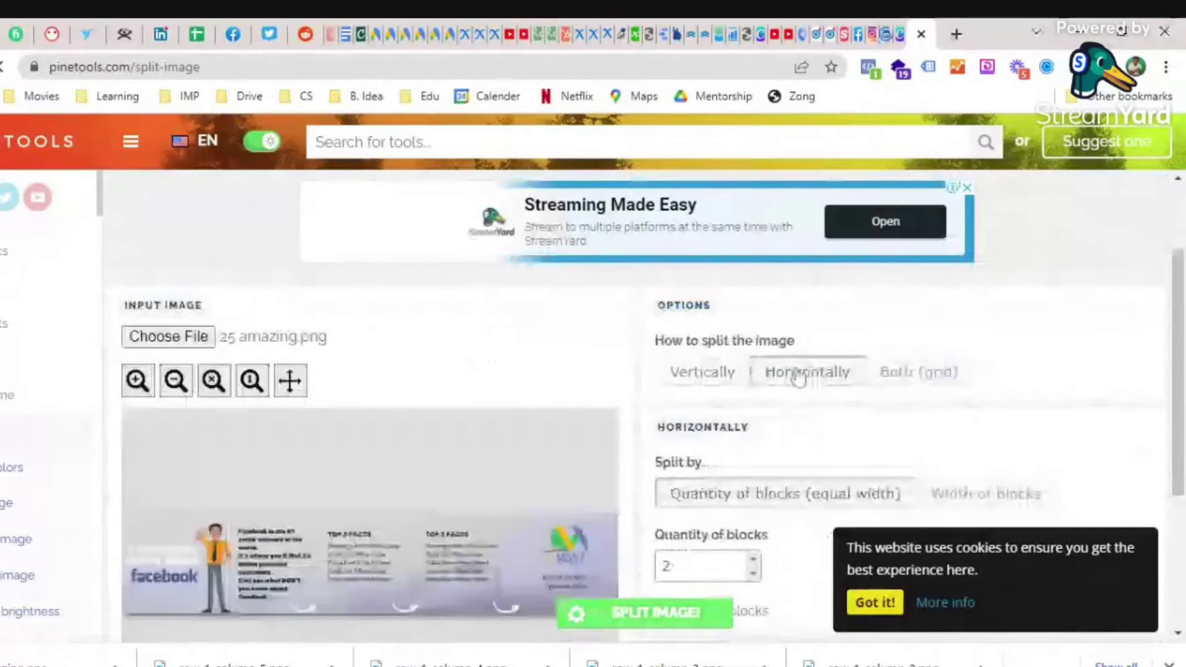
pyautogui.scroll(-1, 791, 352)
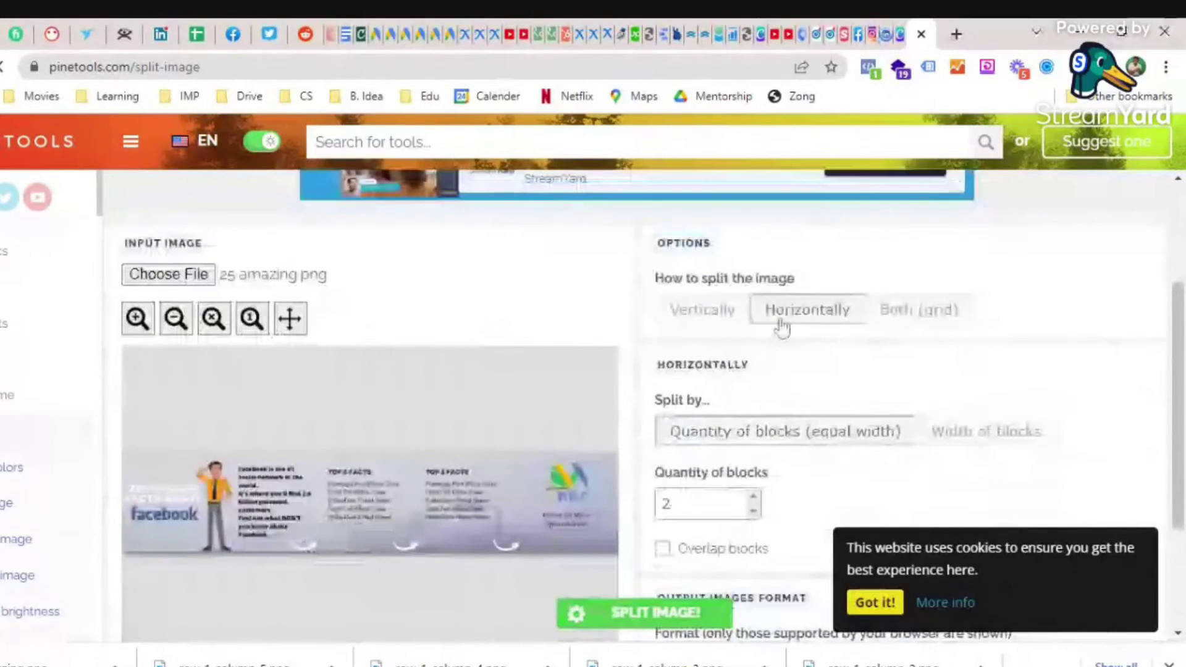
pyautogui.scroll(-2, 783, 331)
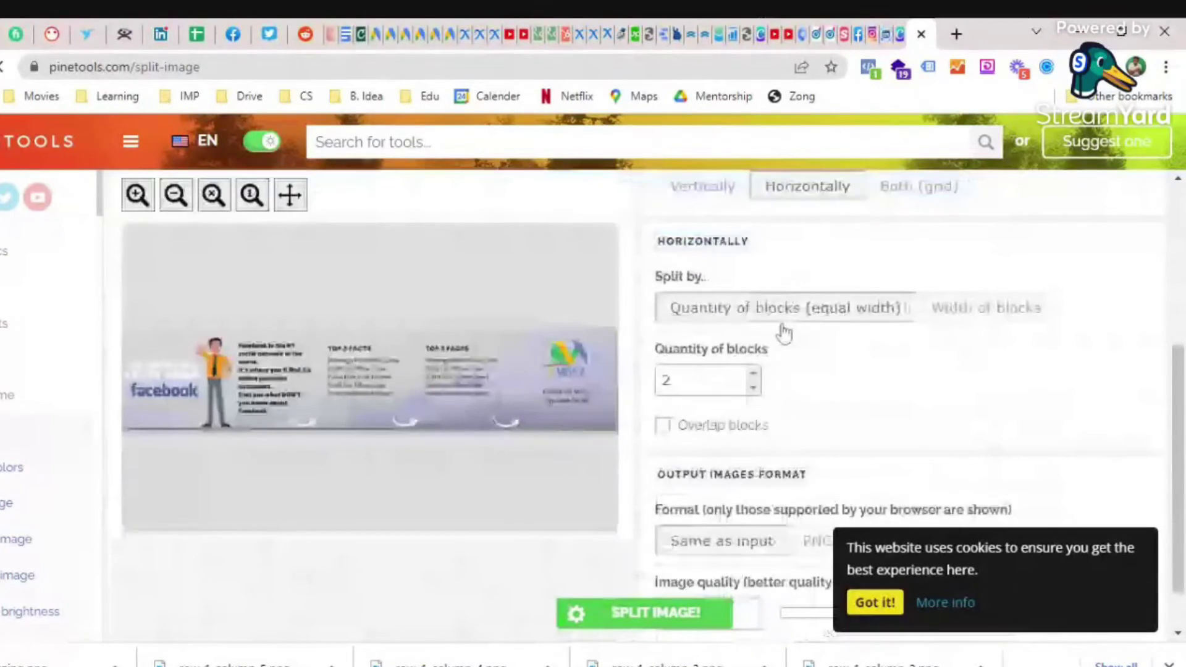
pyautogui.click(753, 373)
pyautogui.click(753, 373)
pyautogui.click(753, 373)
pyautogui.scroll(-1, 755, 380)
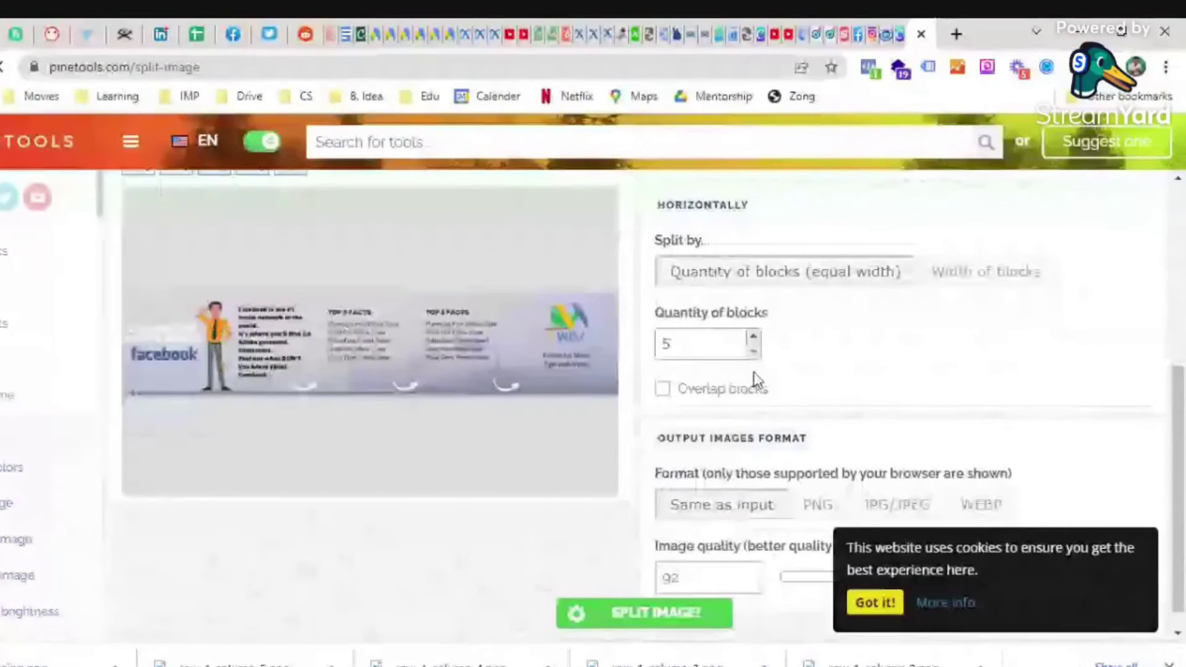
pyautogui.scroll(-1, 815, 504)
pyautogui.scroll(1, 814, 503)
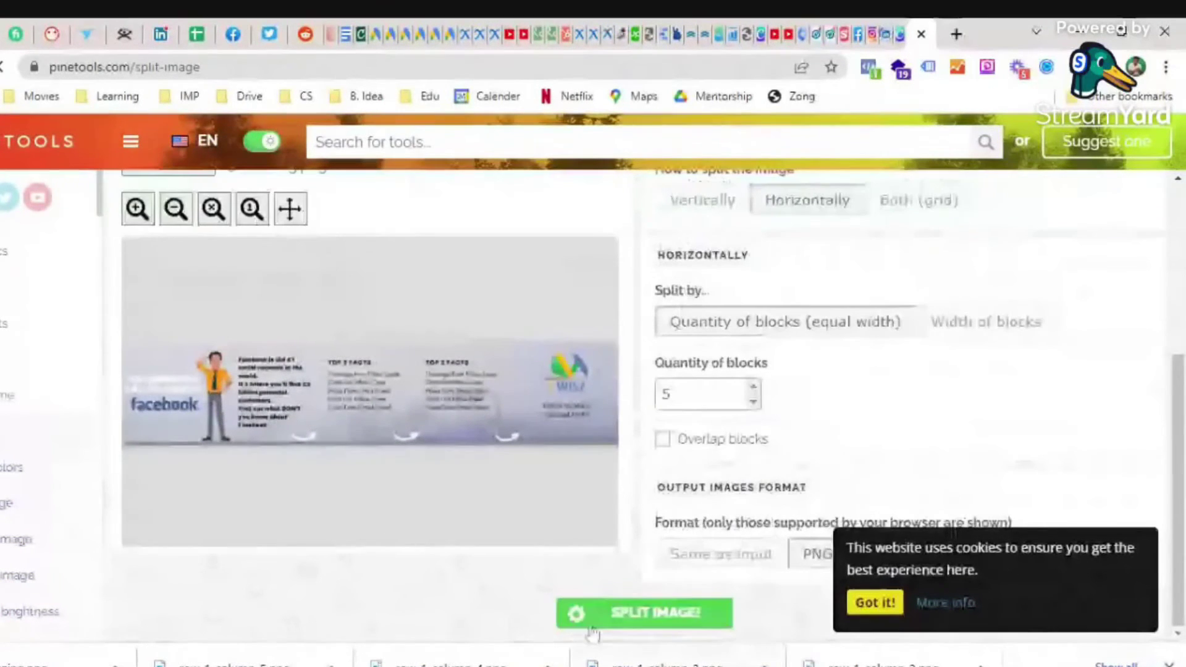
# - Split the image and download all five generated PNG pieces individually, from row-1-column-1 to row-1-column-5
pyautogui.click(601, 620)
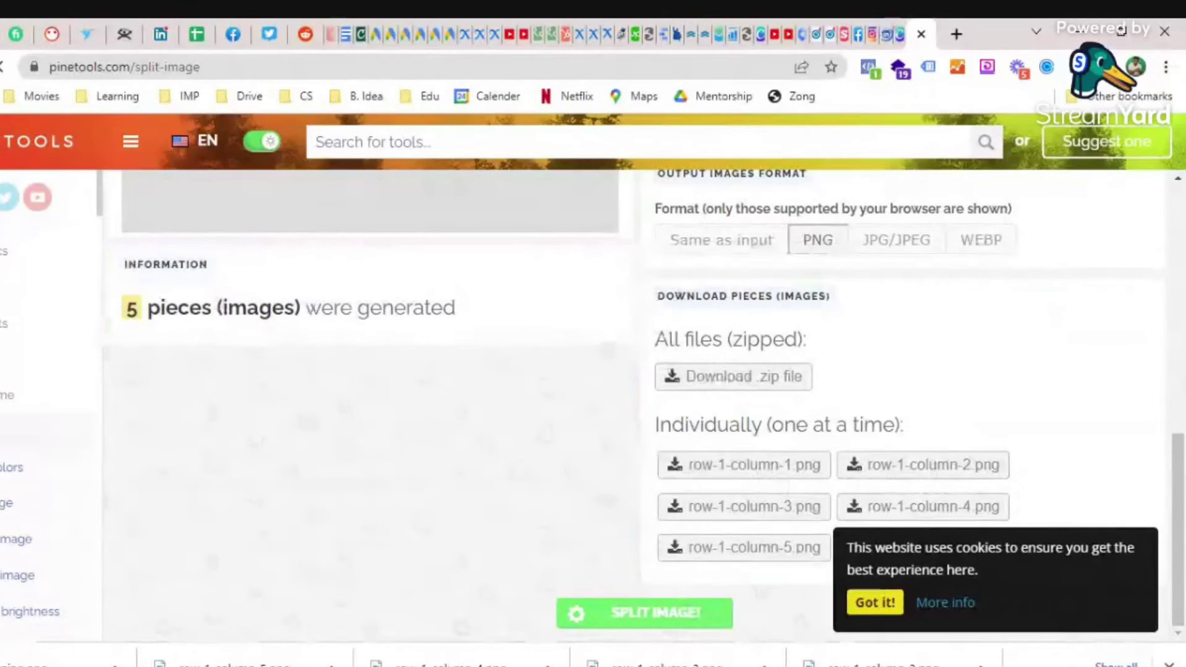
pyautogui.click(755, 471)
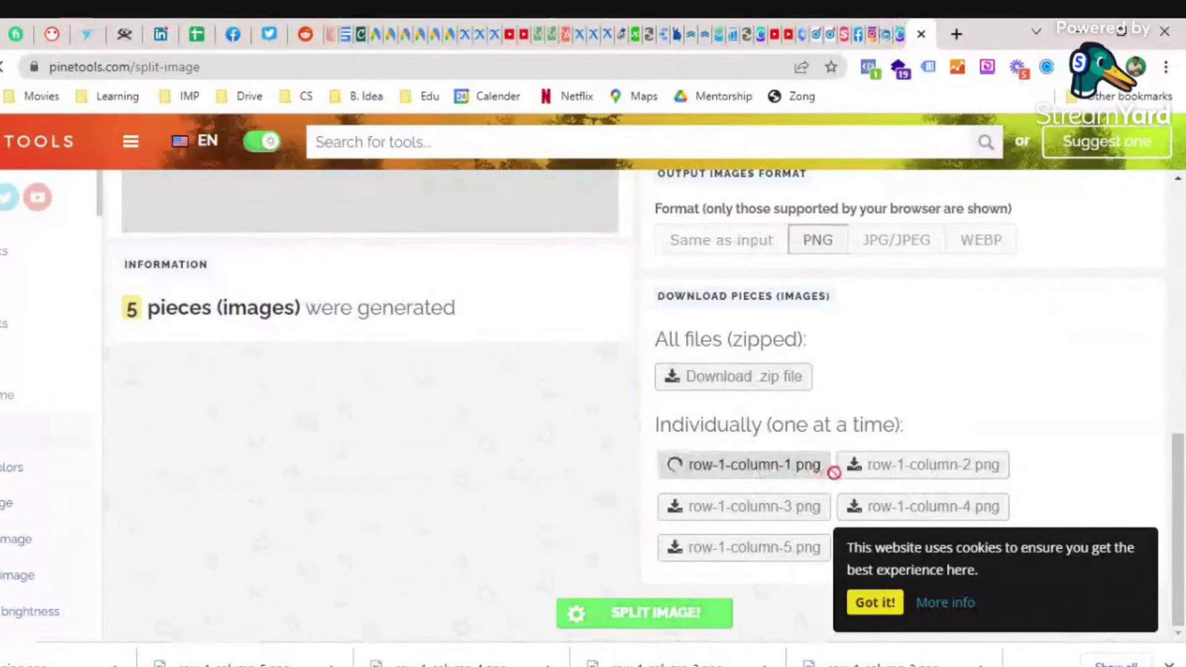
pyautogui.click(865, 480)
pyautogui.click(794, 506)
pyautogui.click(868, 516)
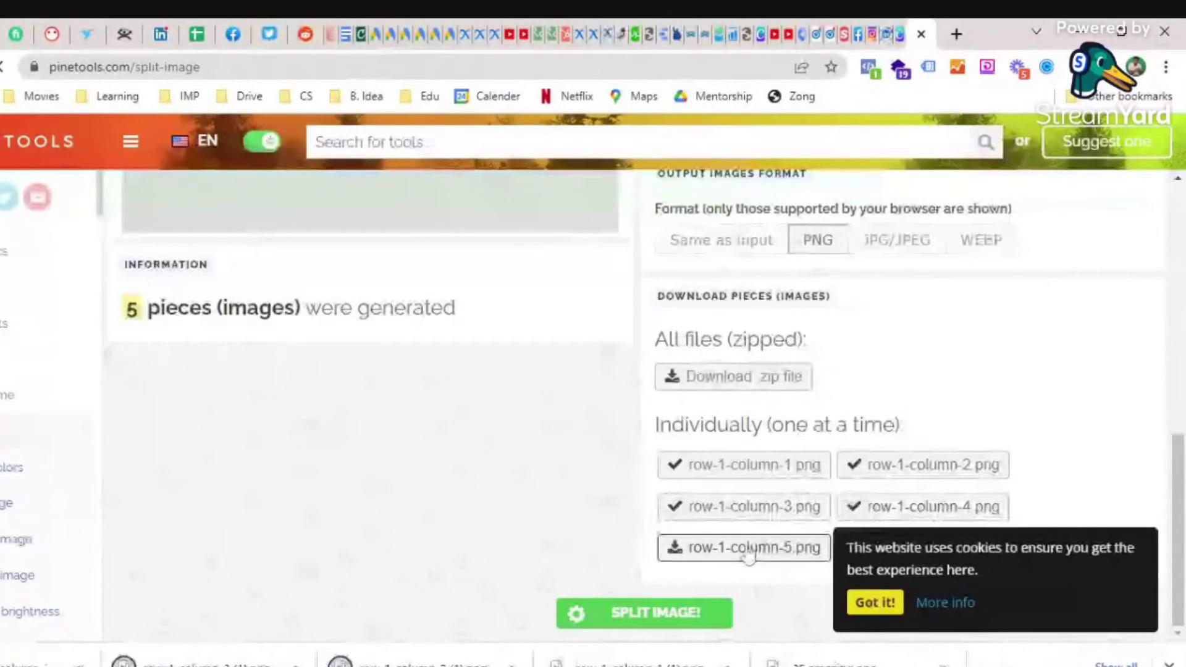
pyautogui.click(748, 553)
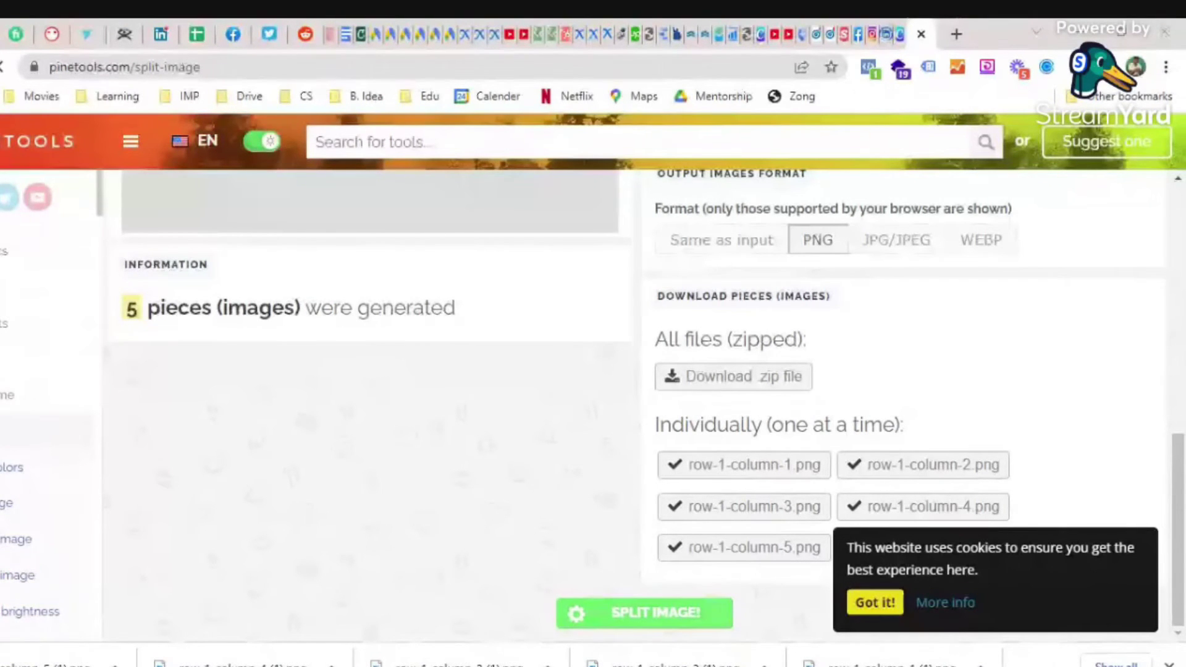
# - Switch to Instagram, start a new post and load the downloaded slide images from the computer
pyautogui.scroll(6, 405, 379)
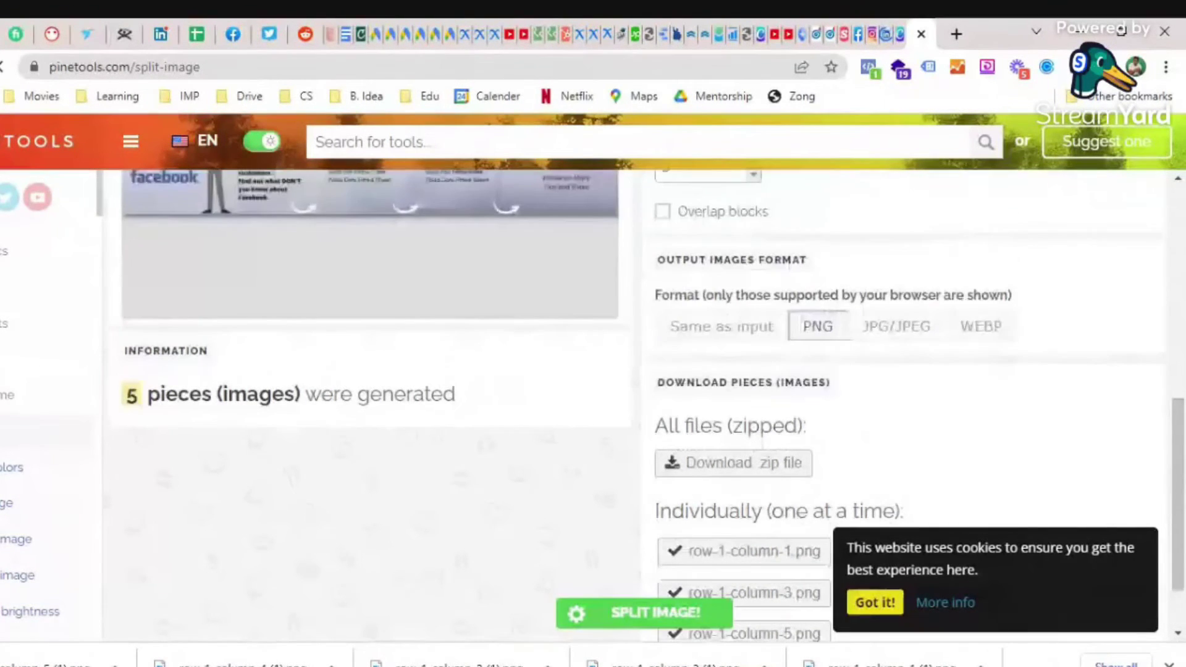
pyautogui.scroll(1, 405, 379)
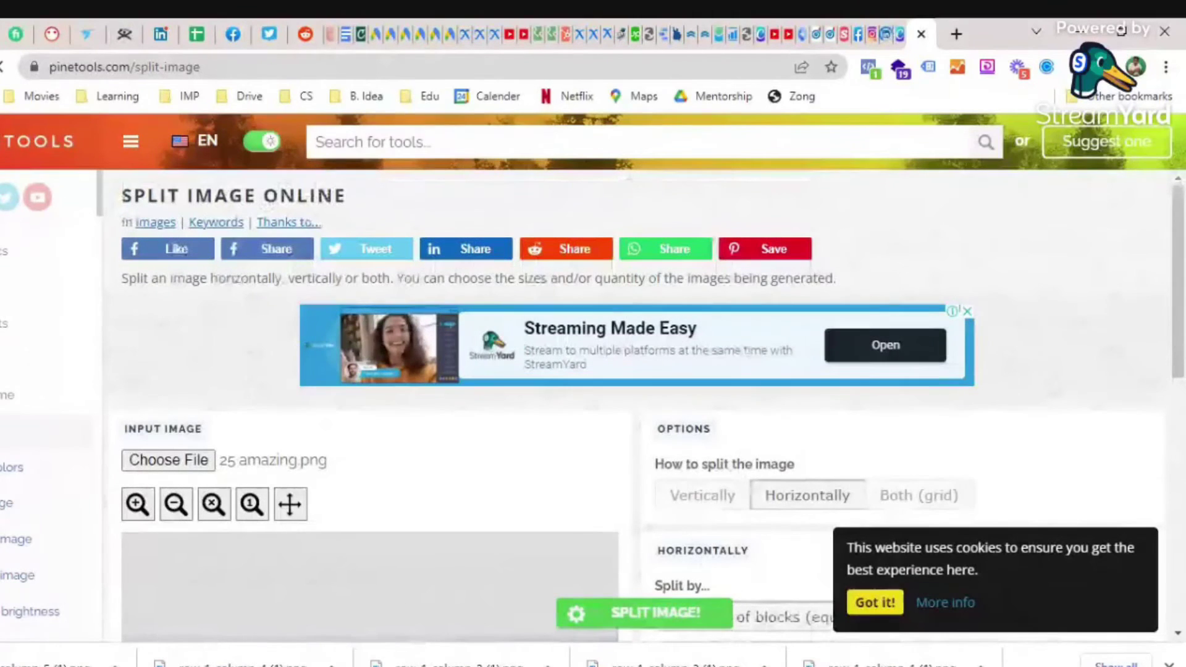
pyautogui.click(874, 32)
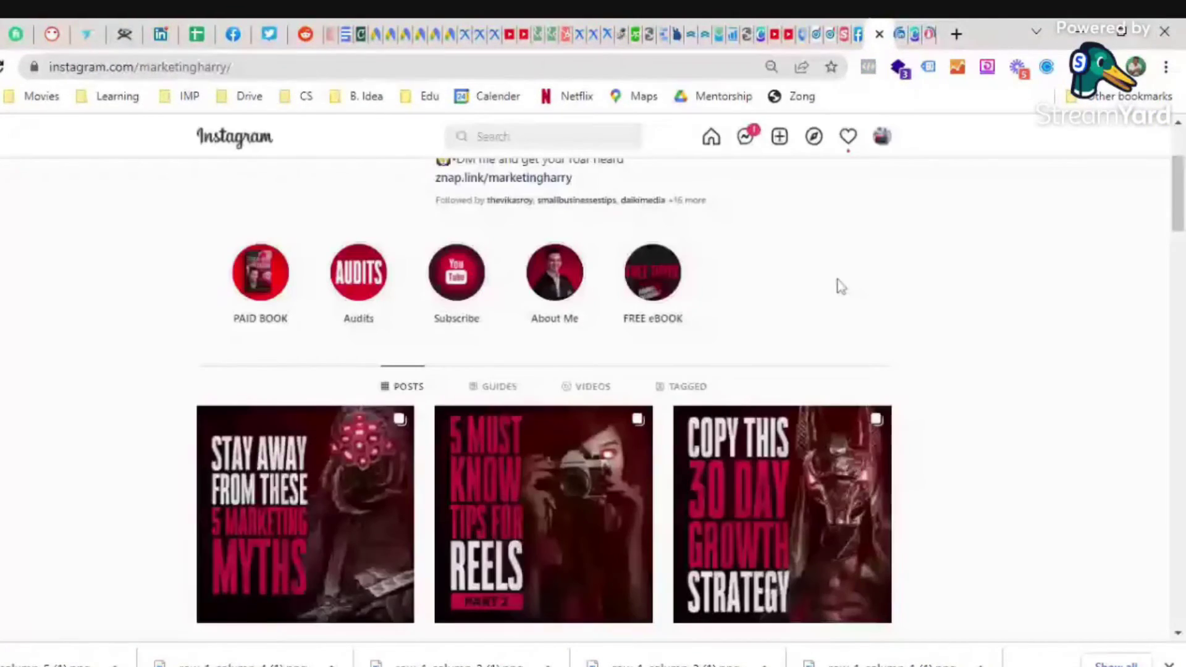
pyautogui.click(780, 137)
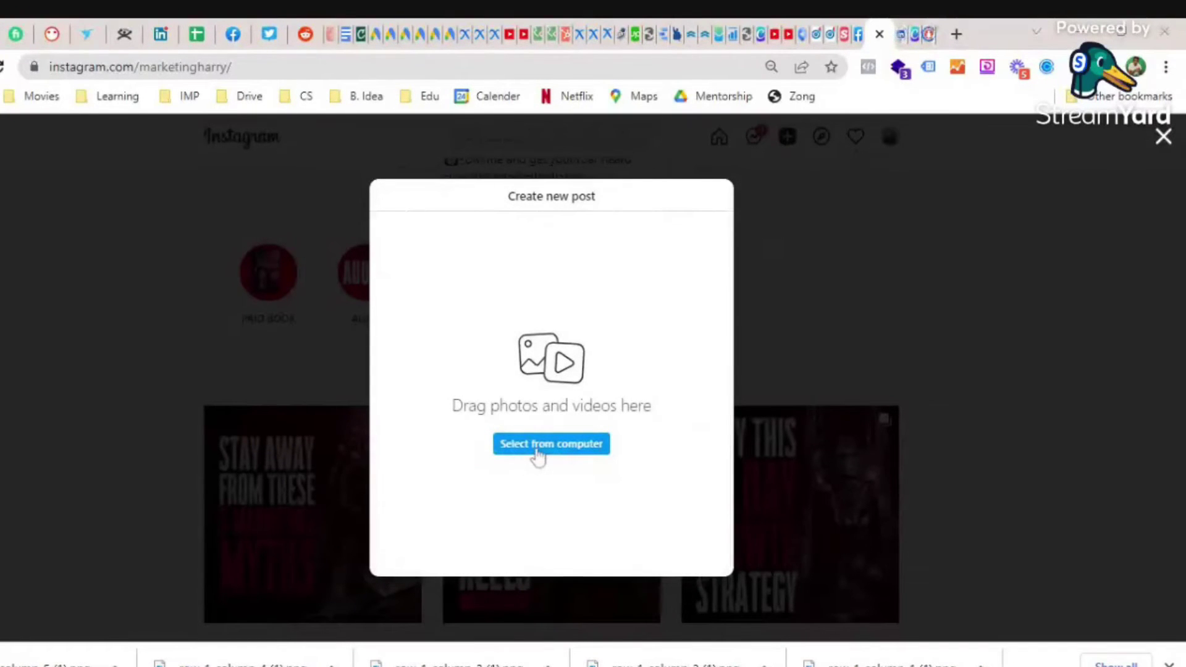
pyautogui.click(538, 455)
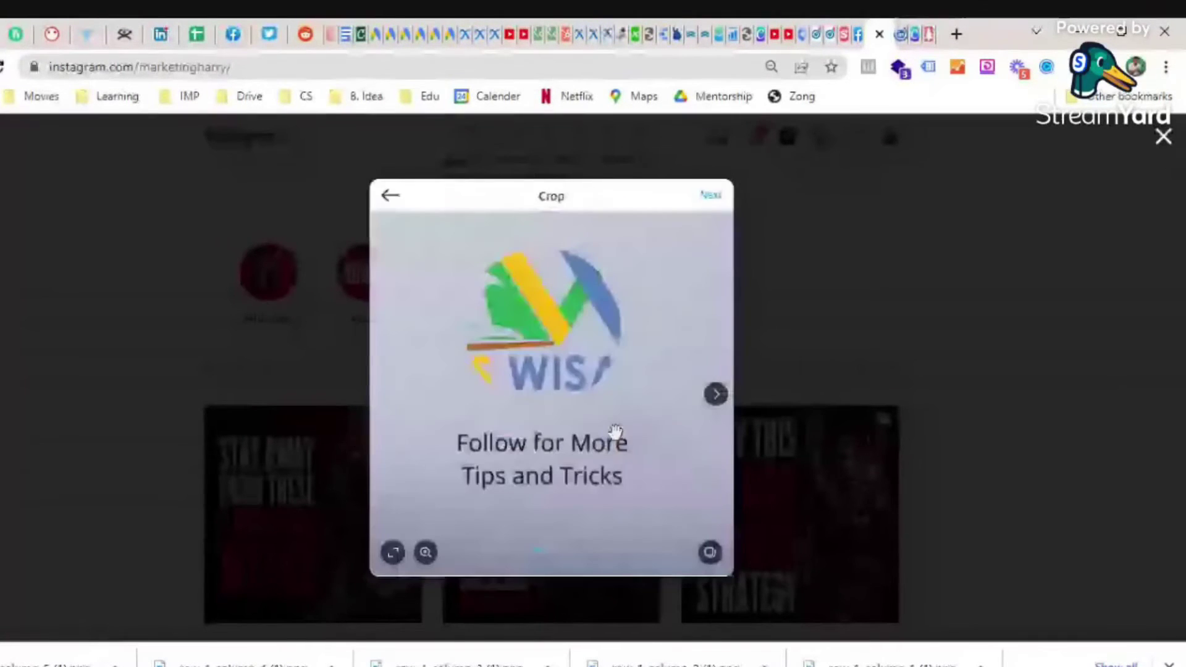
# - Page through the loaded slides to the Facebook facts cover and back to the first one in the crop preview
pyautogui.click(717, 398)
pyautogui.click(716, 395)
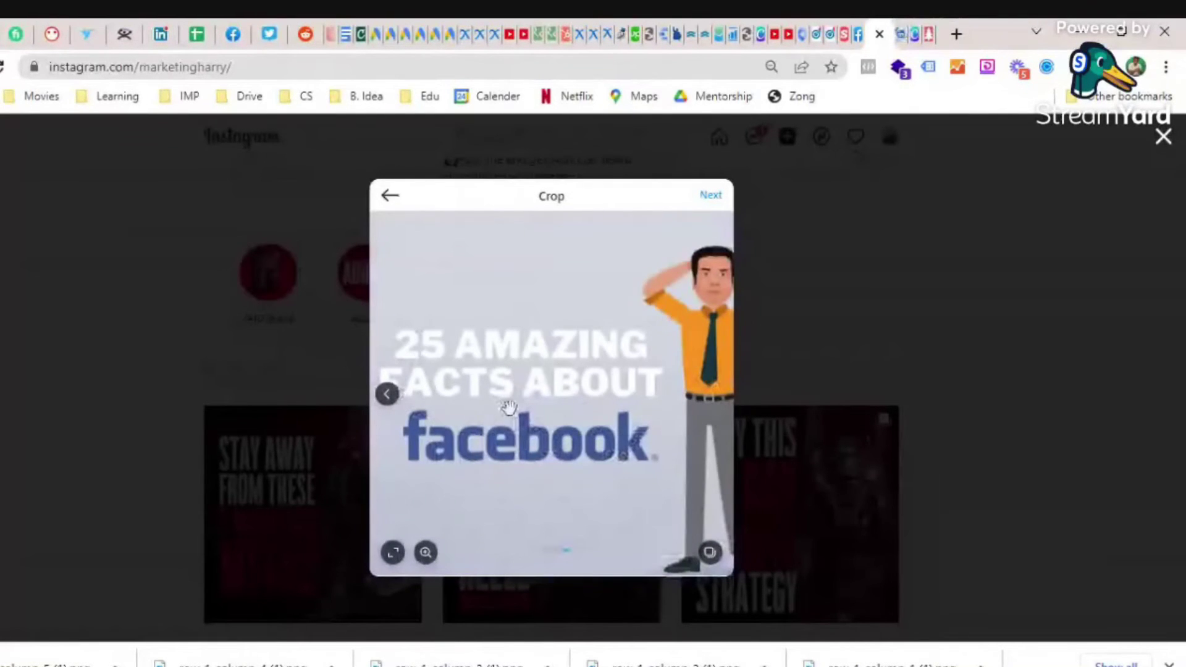
pyautogui.click(398, 405)
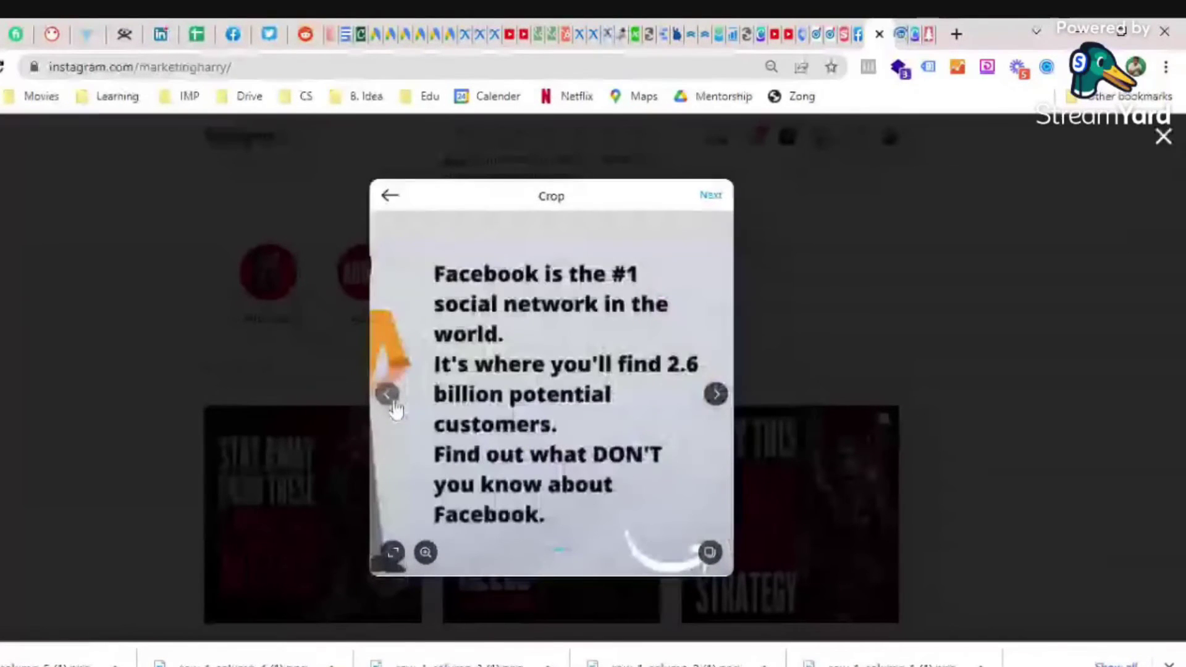
pyautogui.click(396, 407)
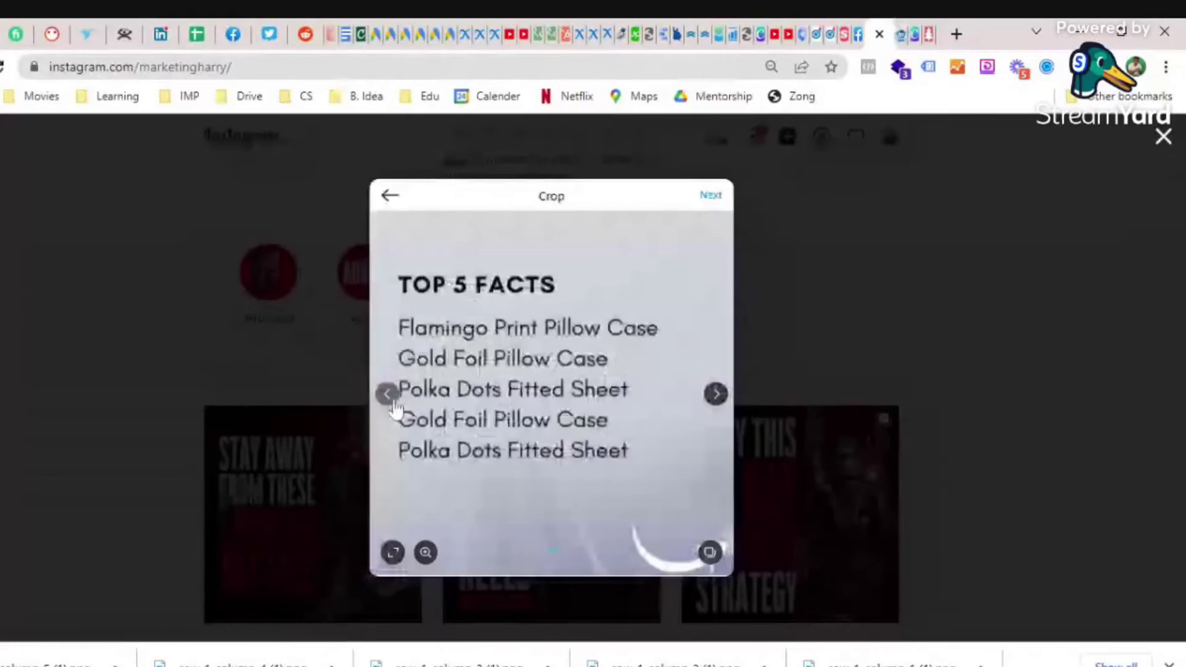
pyautogui.click(394, 406)
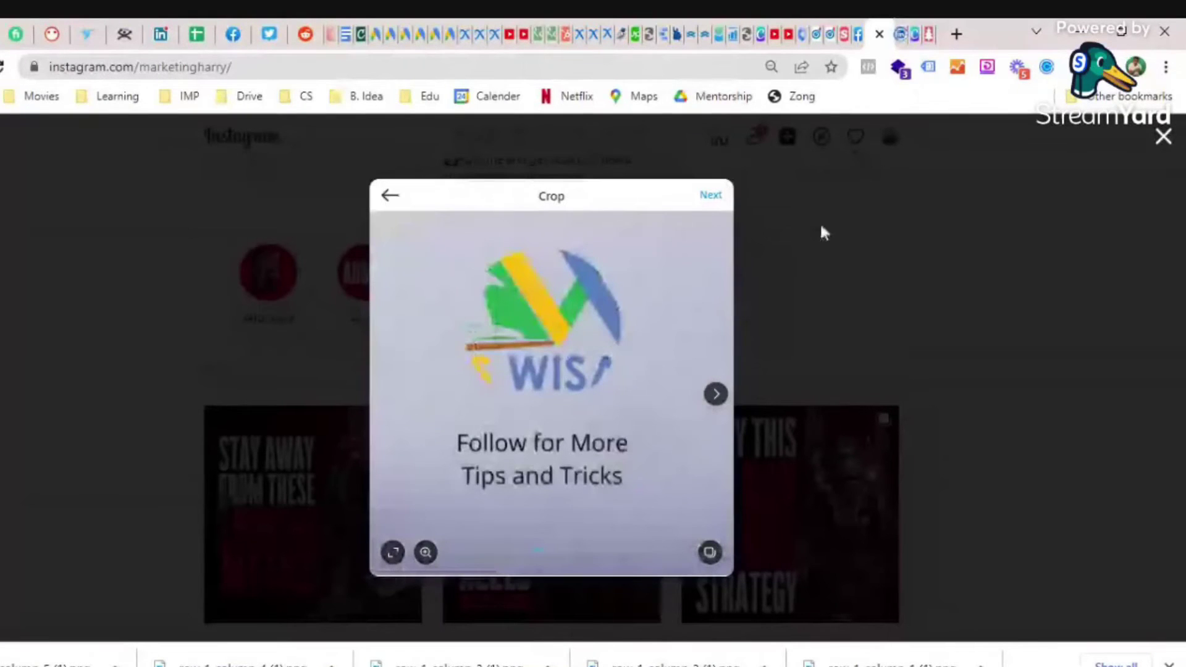
# - Continue the Instagram post to the filter stage, close it and discard the post
pyautogui.click(709, 197)
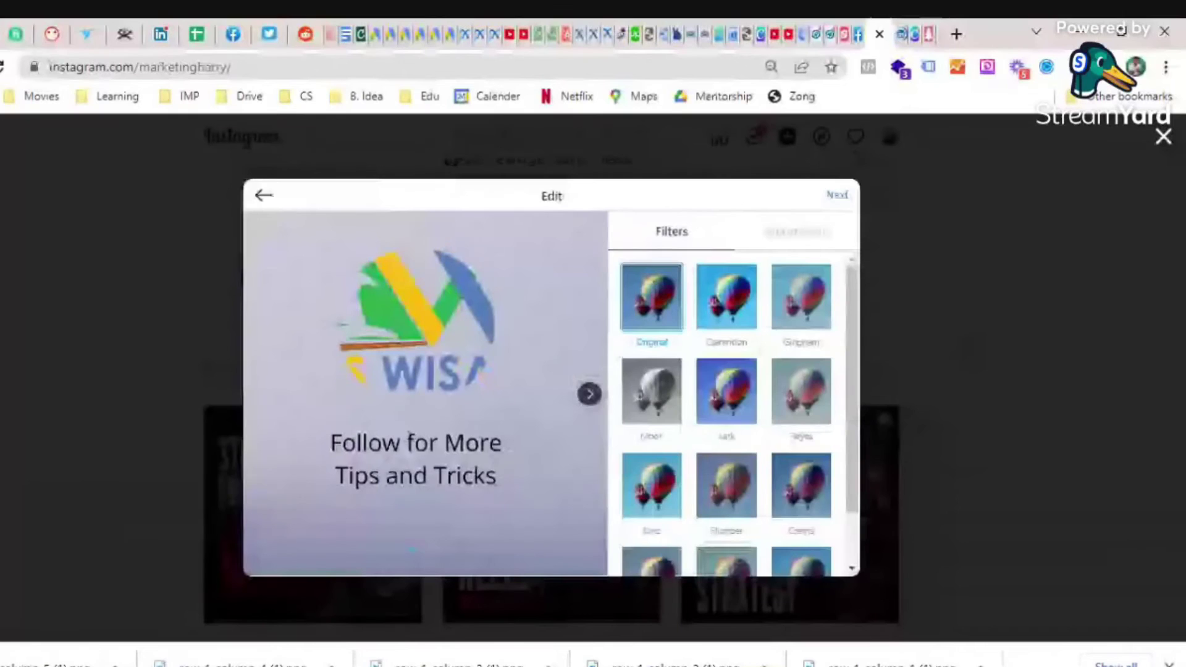
pyautogui.click(1165, 137)
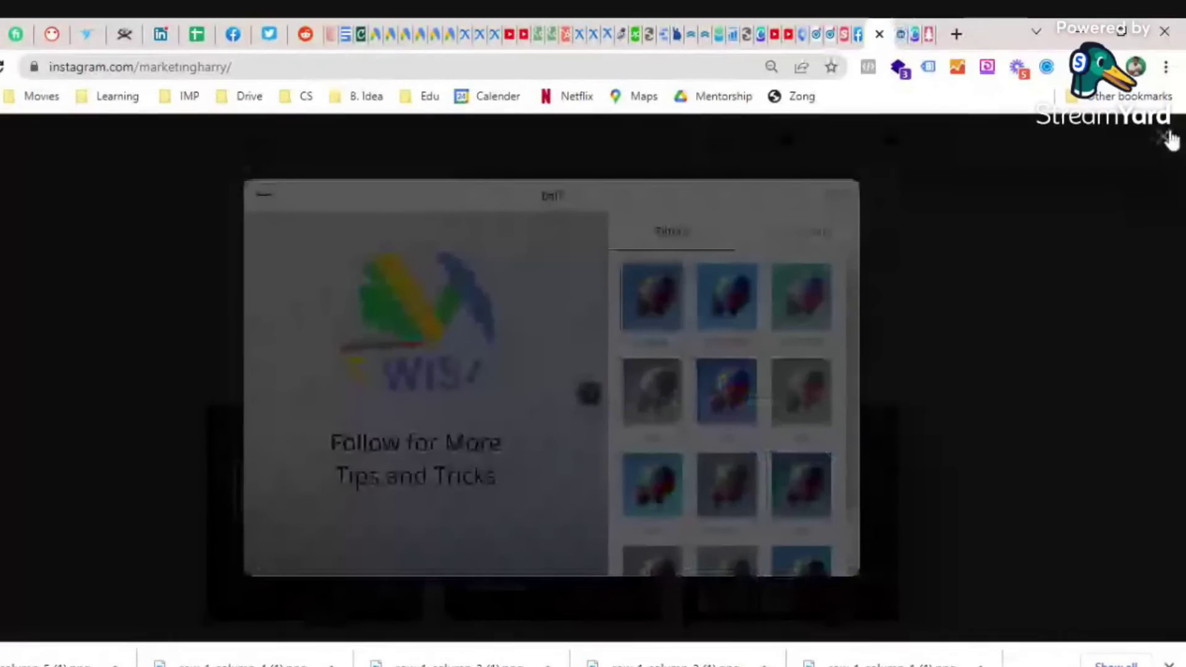
pyautogui.click(559, 400)
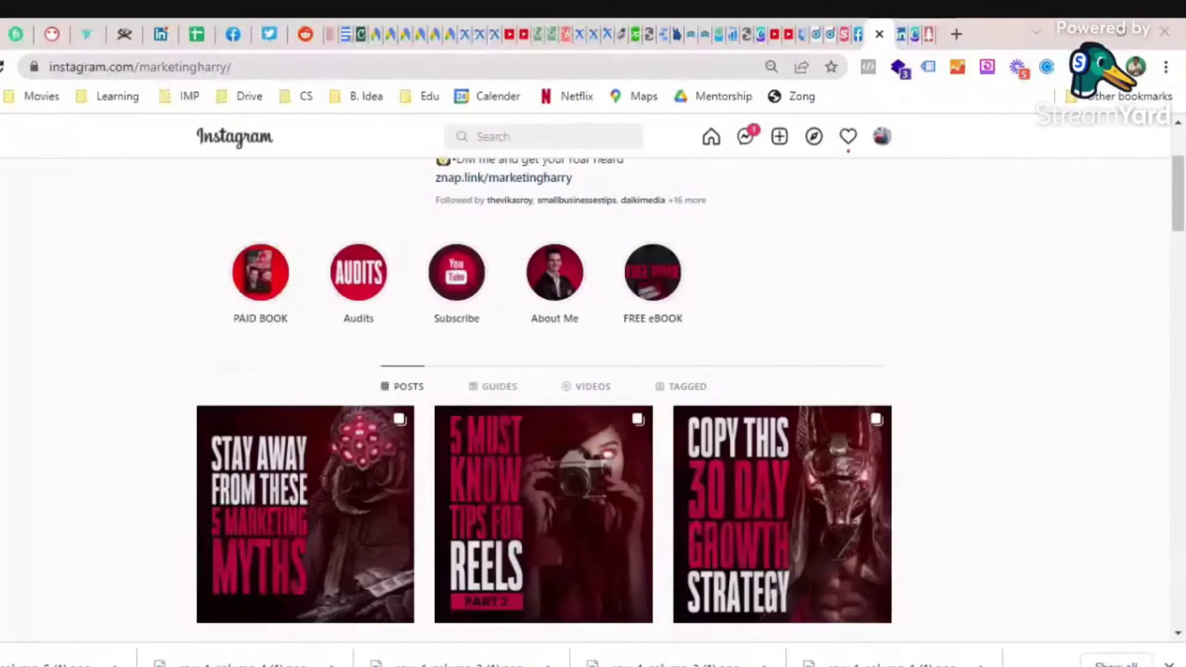
# - Switch to LinkedIn, open the home feed and browse through its posts
pyautogui.click(903, 28)
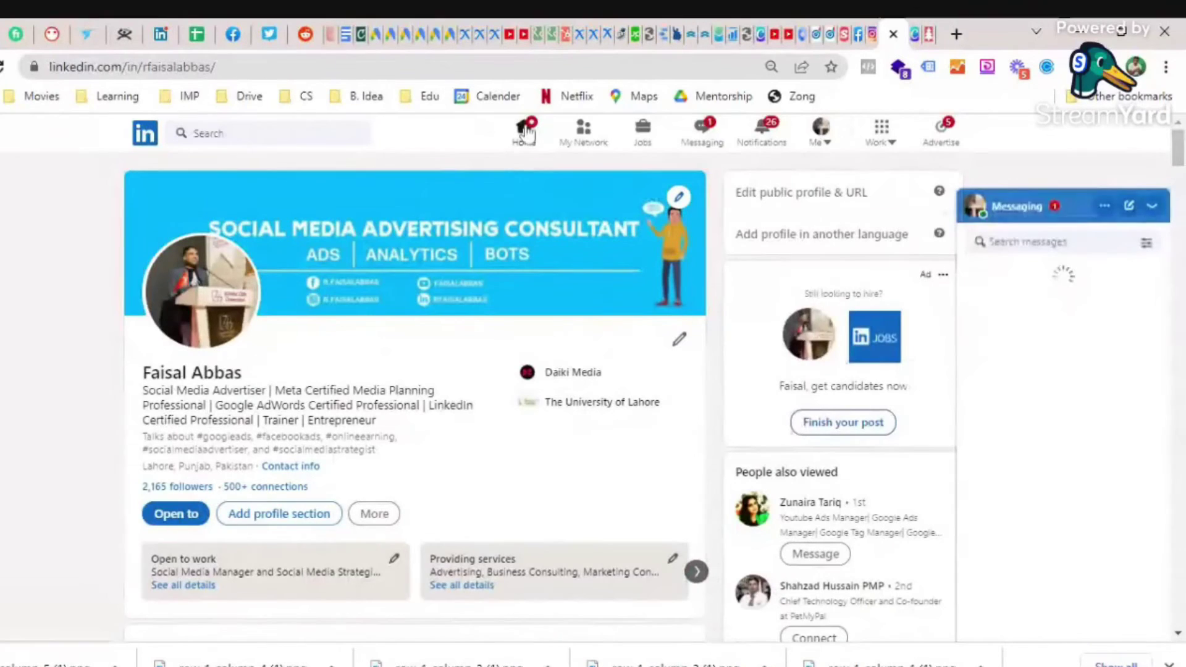
pyautogui.click(525, 133)
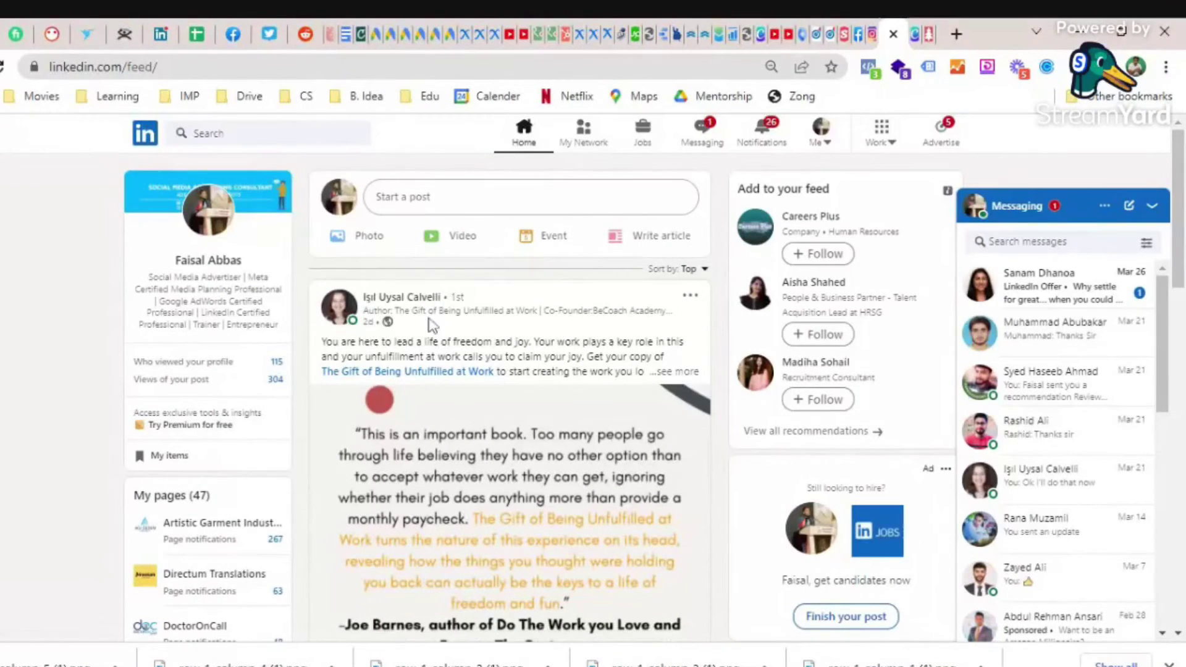
pyautogui.scroll(-5, 661, 354)
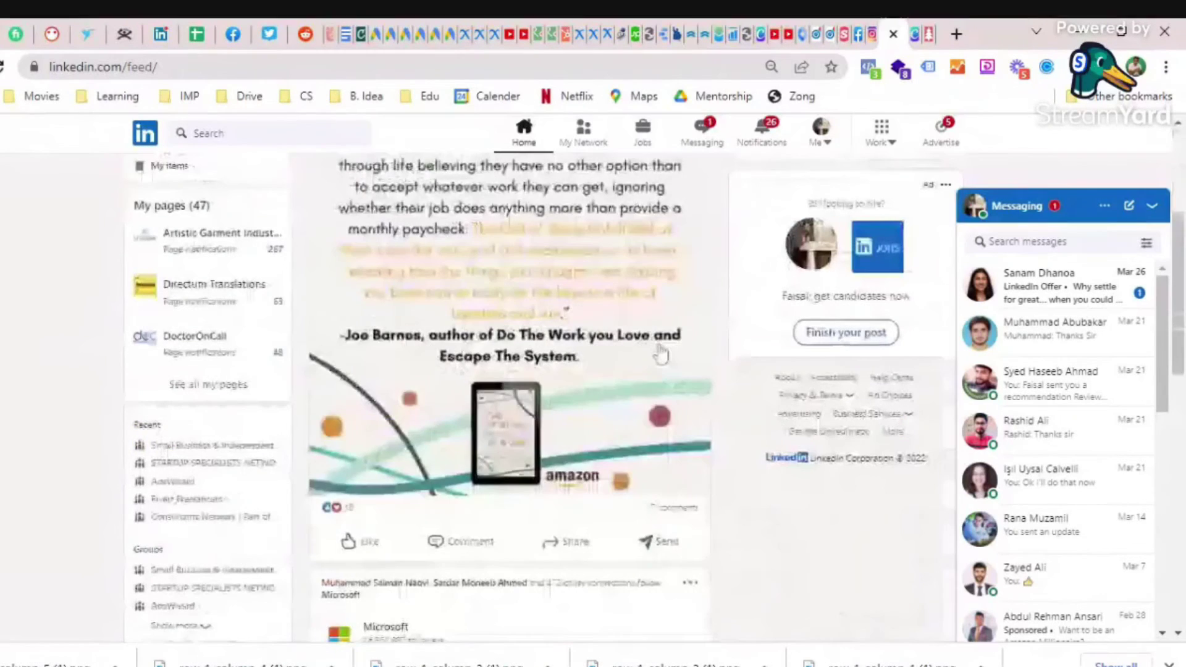
pyautogui.scroll(-15, 661, 354)
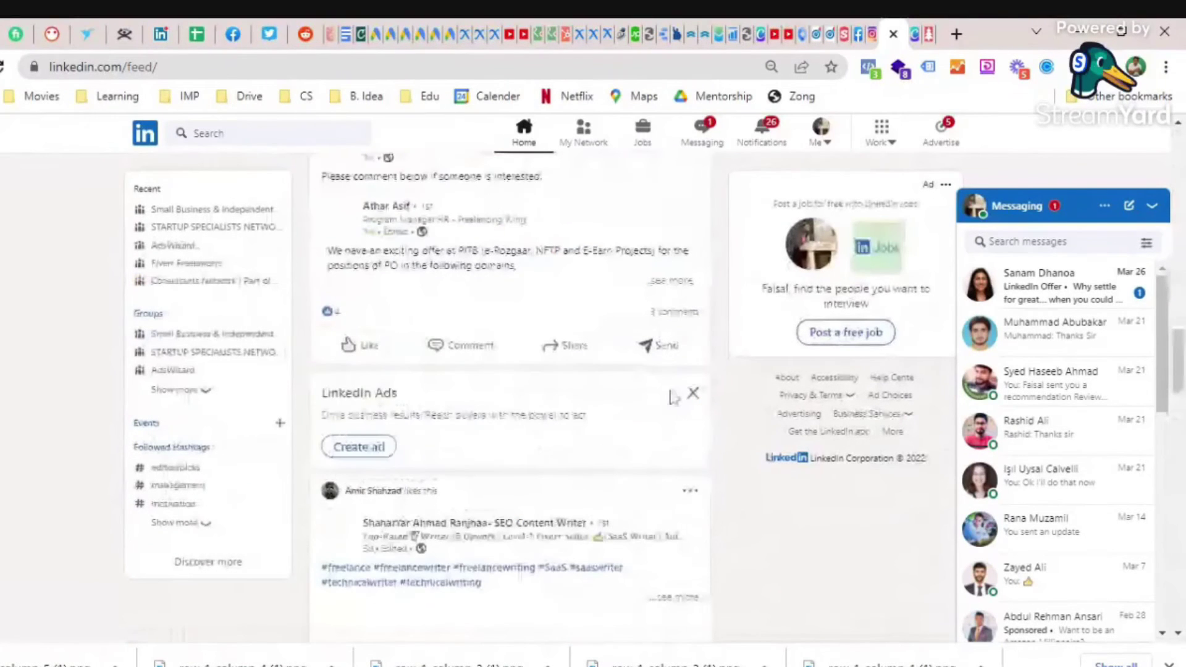
pyautogui.scroll(-5, 673, 397)
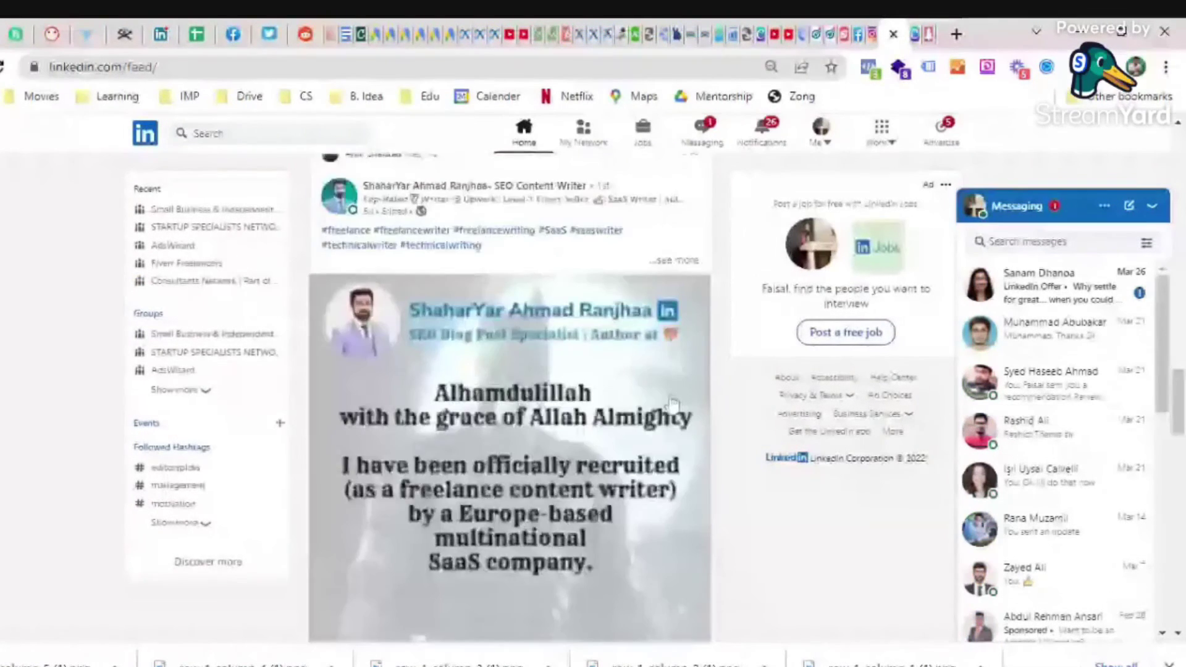
pyautogui.scroll(-8, 680, 457)
pyautogui.scroll(-2, 681, 461)
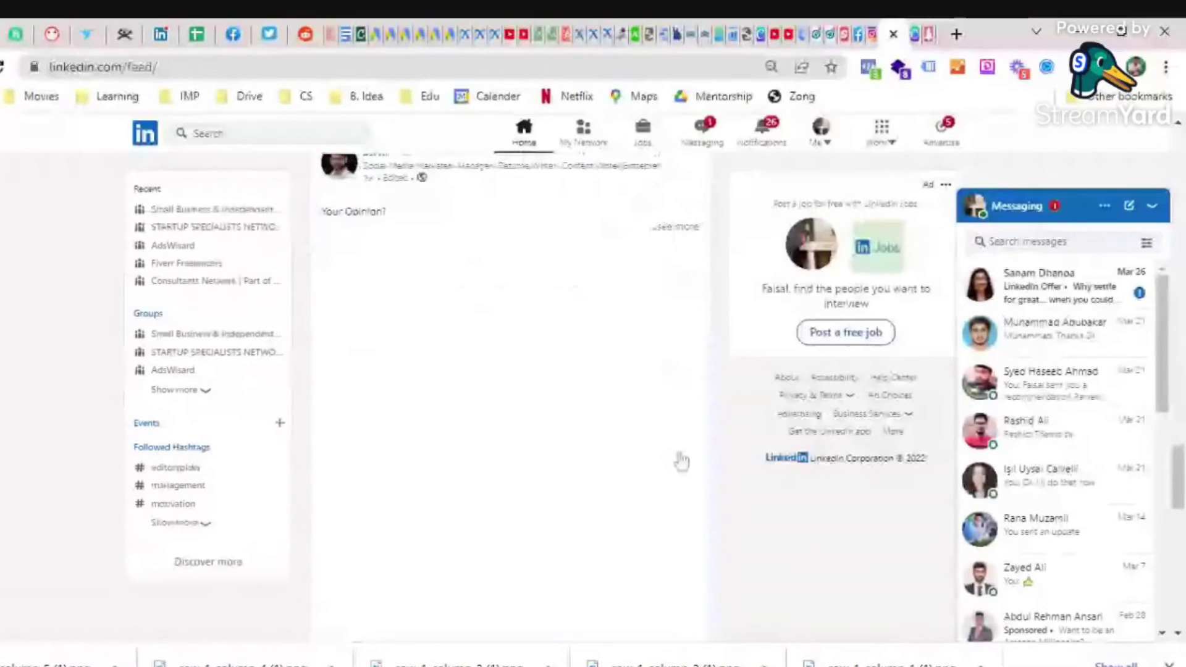
pyautogui.scroll(-4, 681, 460)
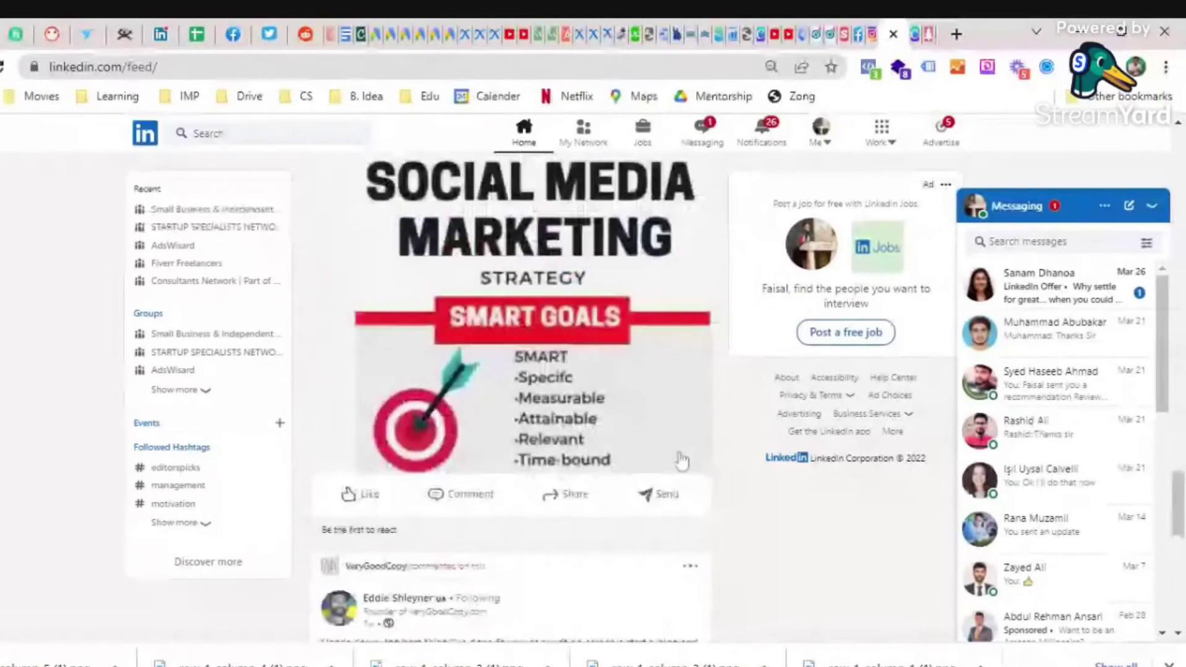
pyautogui.scroll(-5, 681, 459)
pyautogui.scroll(-10, 681, 460)
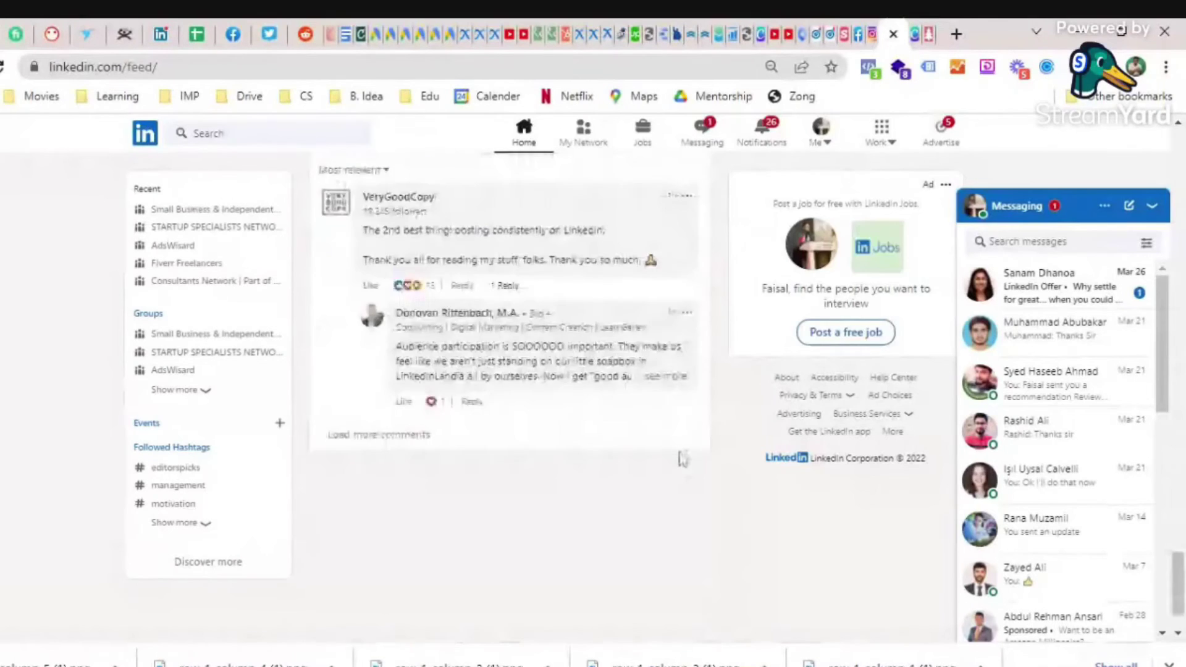
pyautogui.scroll(-9, 677, 459)
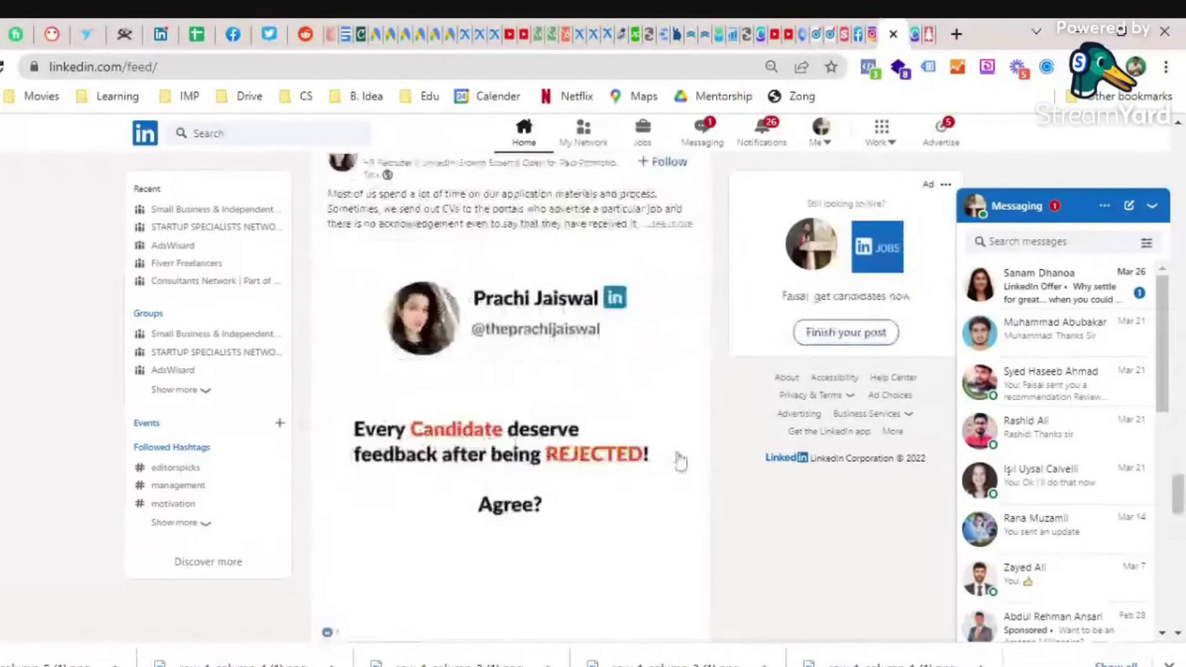
pyautogui.scroll(-5, 680, 461)
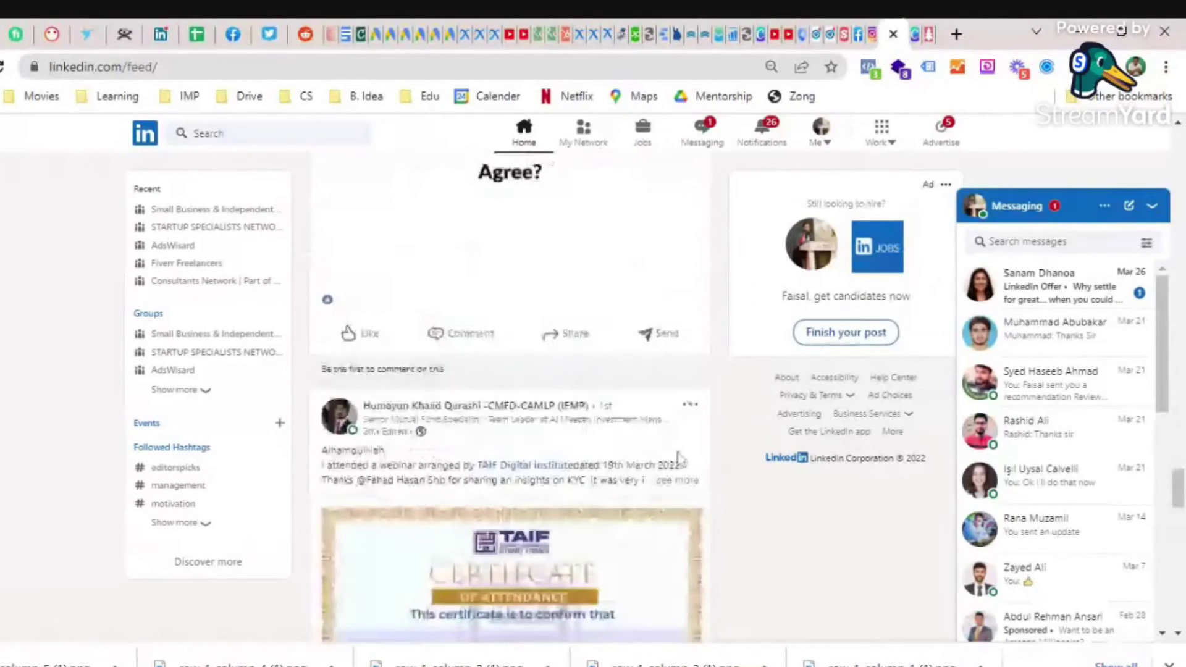
pyautogui.scroll(-5, 679, 459)
pyautogui.scroll(-15, 677, 459)
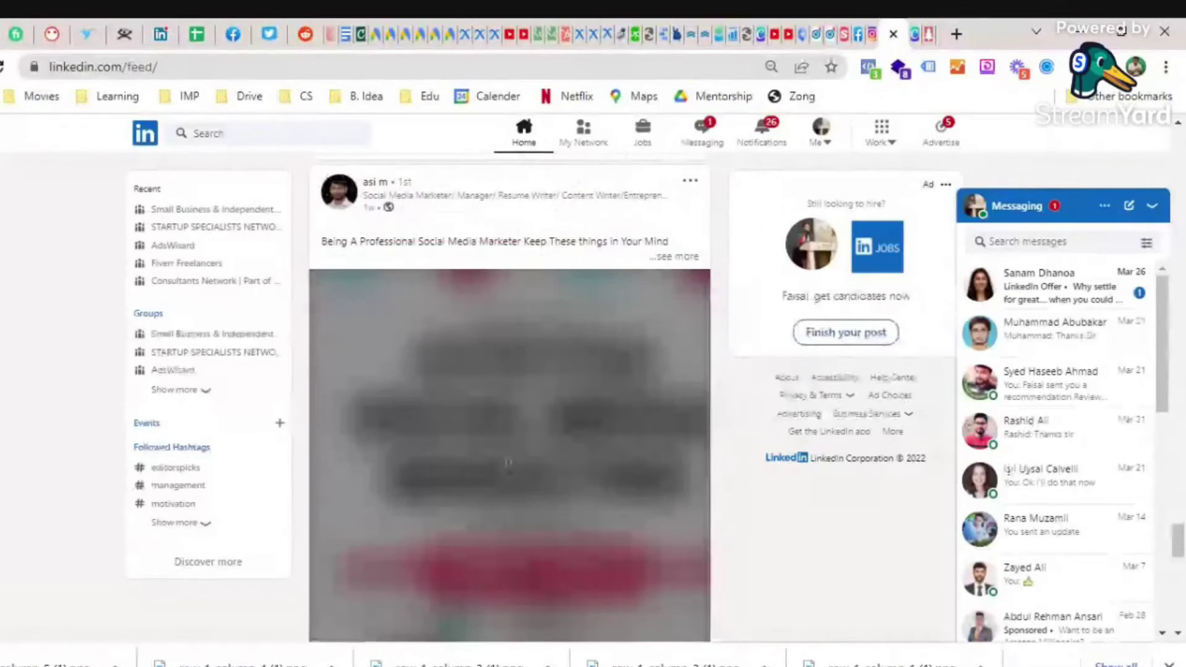
pyautogui.moveTo(687, 468)
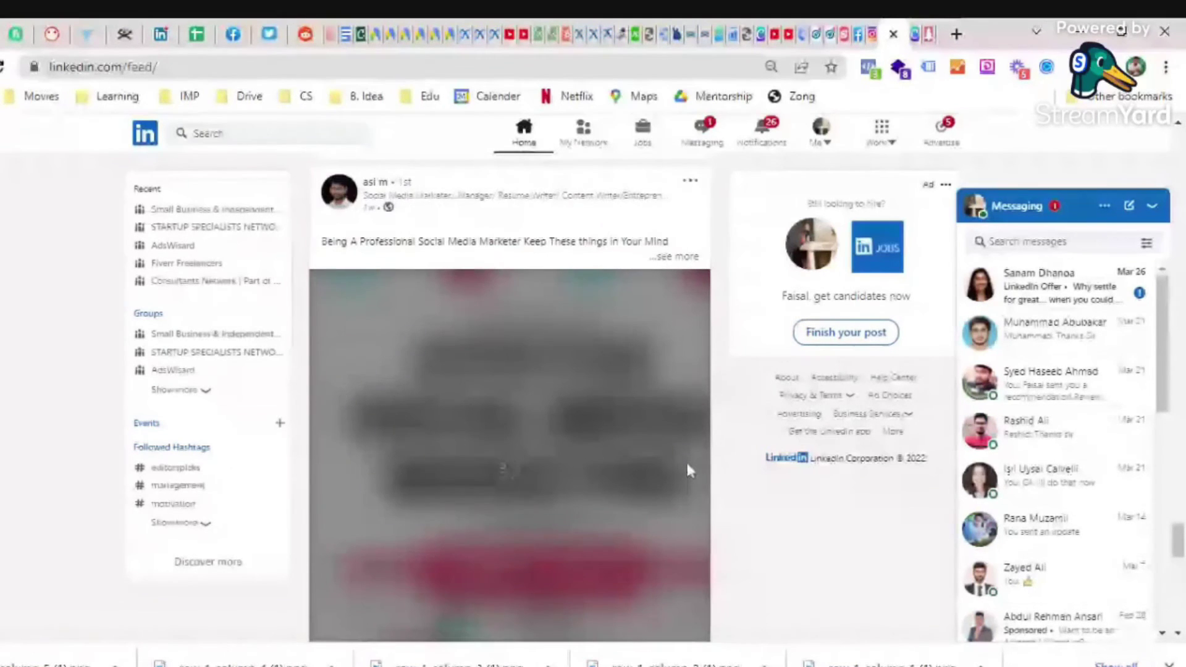
pyautogui.scroll(-1, 689, 469)
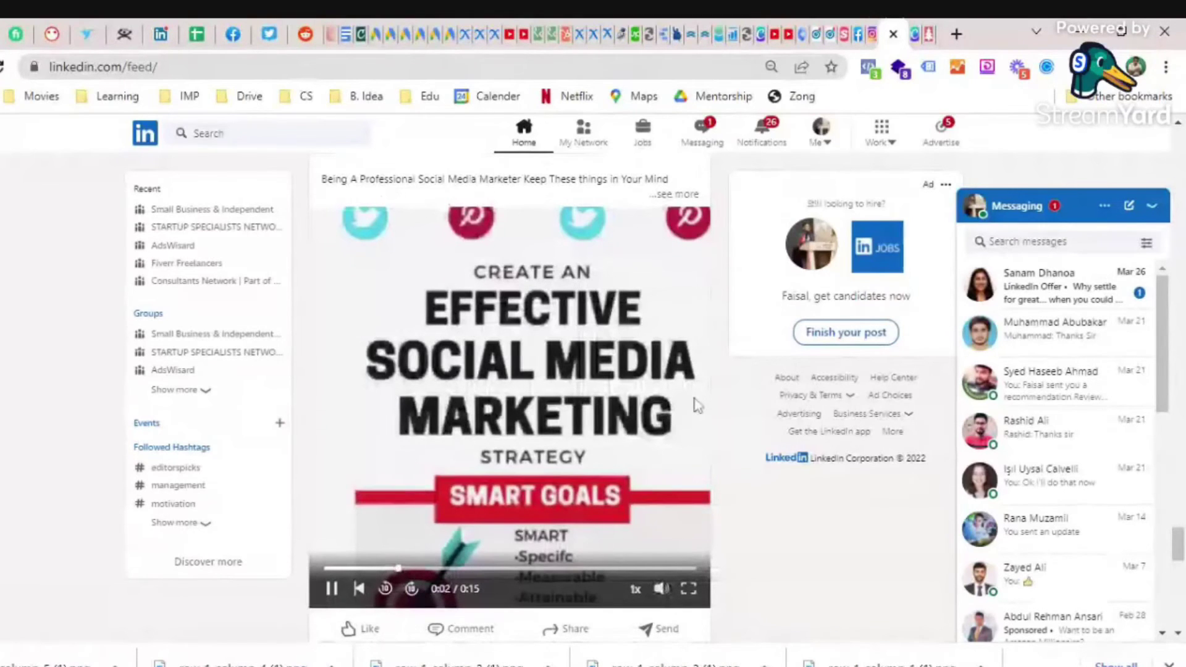
pyautogui.scroll(-10, 692, 414)
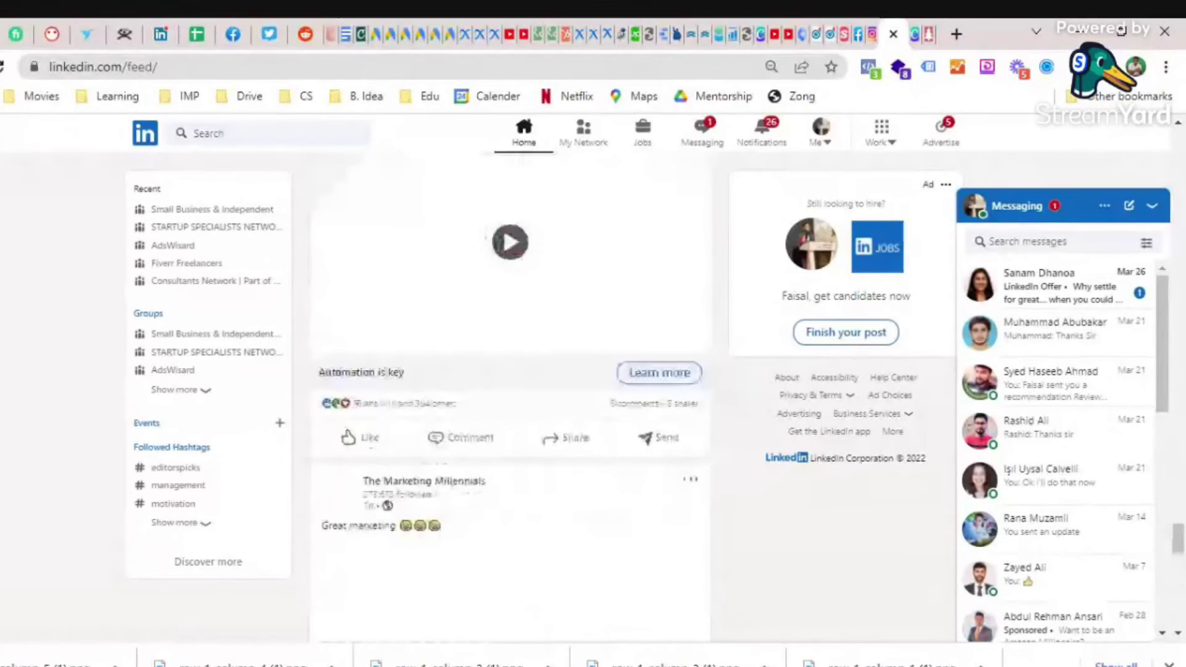
pyautogui.scroll(-4, 673, 442)
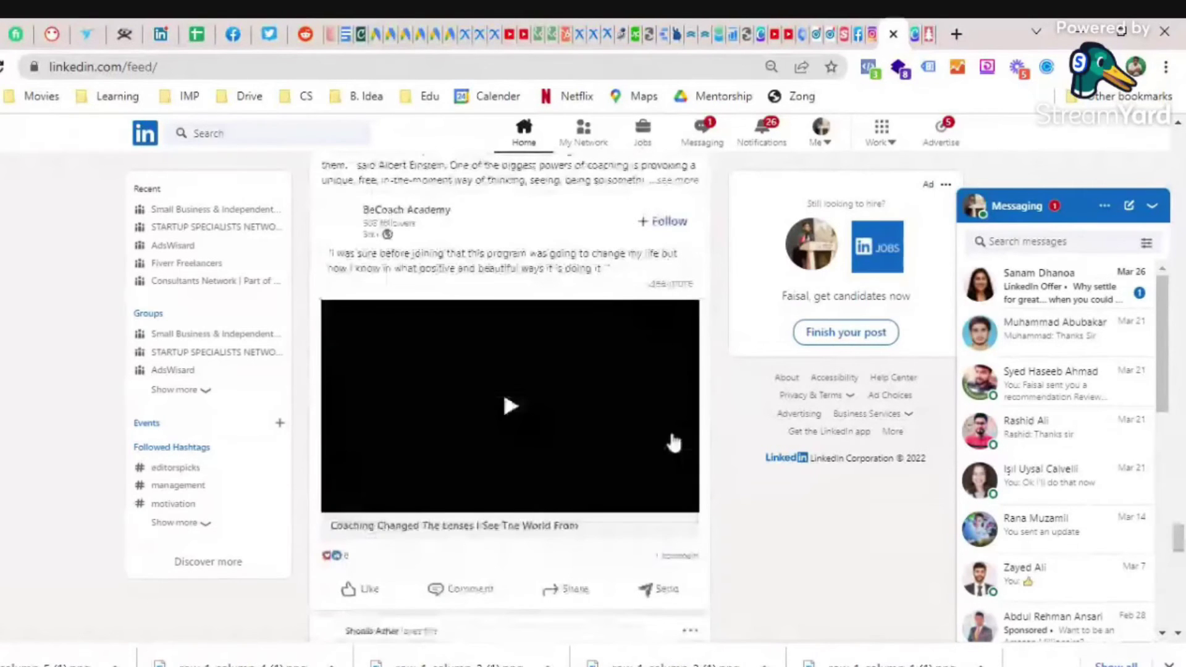
pyautogui.scroll(-5, 673, 442)
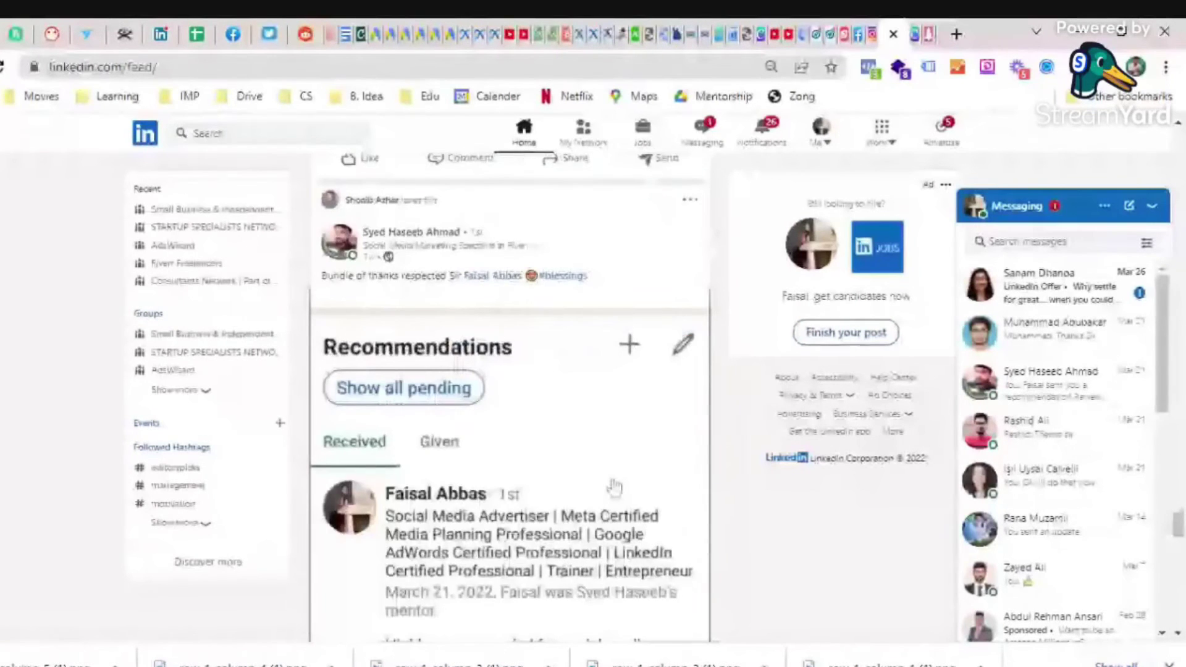
pyautogui.scroll(-3, 614, 488)
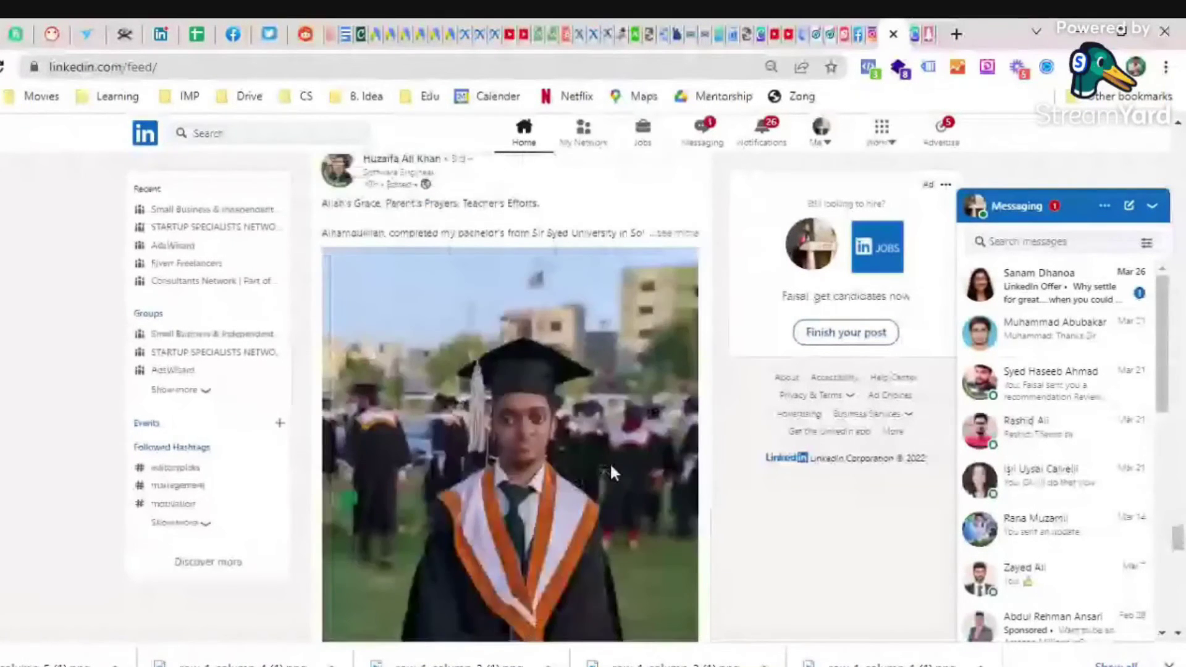
pyautogui.scroll(-6, 610, 462)
pyautogui.scroll(-5, 614, 473)
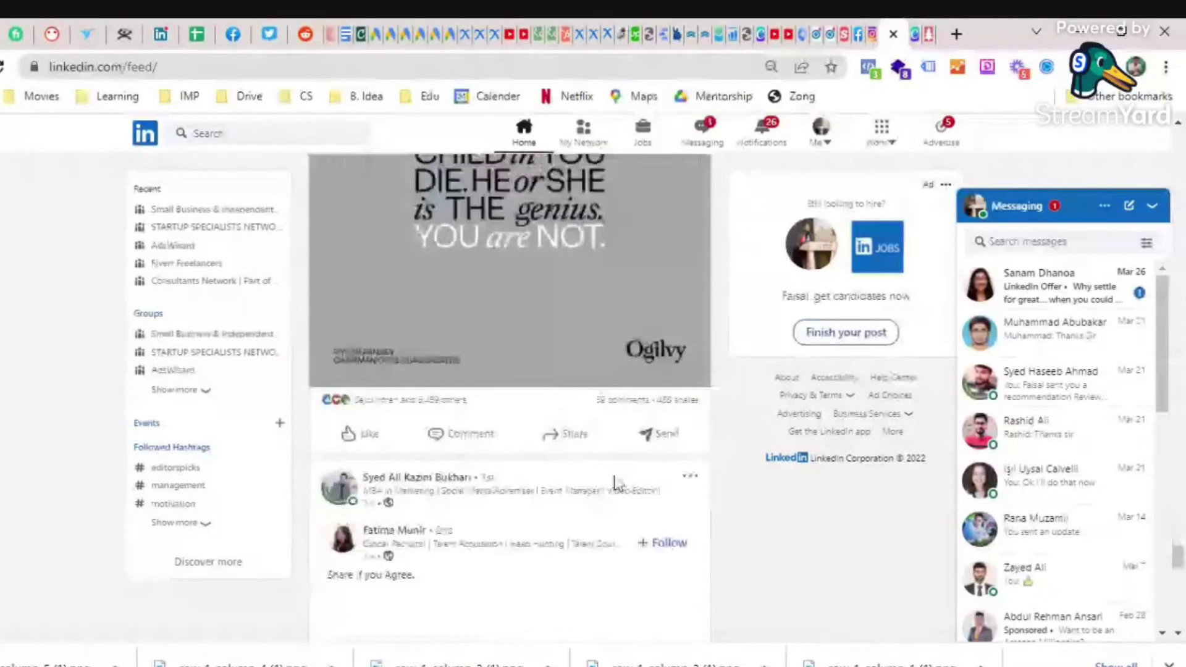
pyautogui.scroll(-7, 614, 485)
pyautogui.scroll(-6, 616, 485)
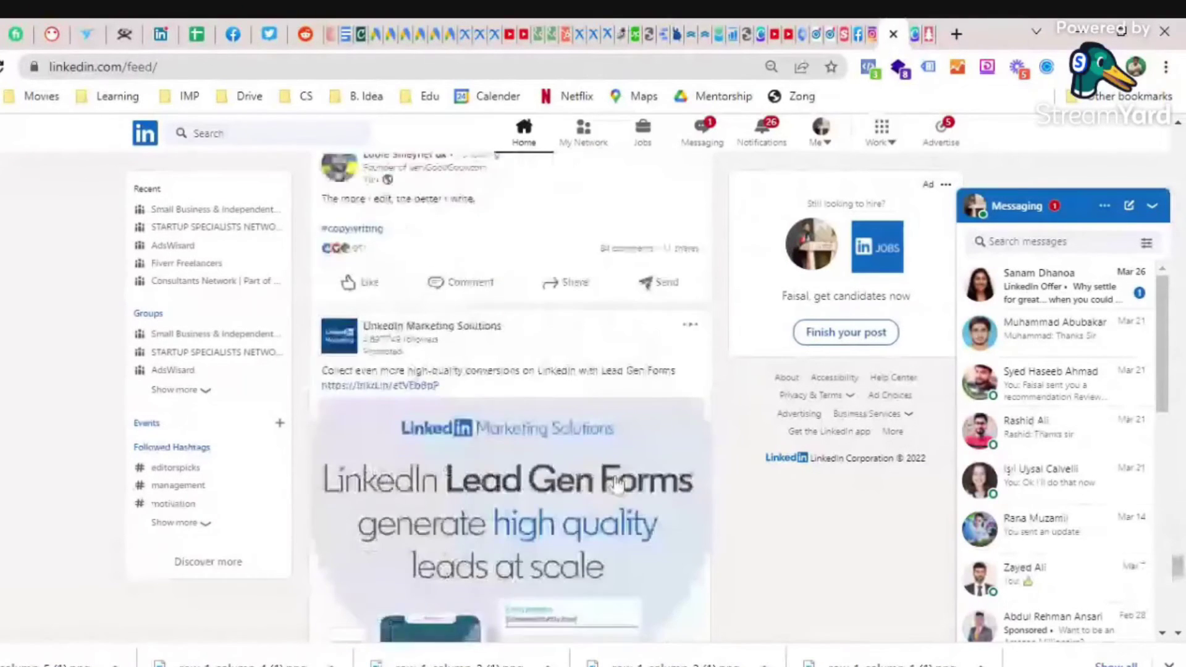
# - Browse further down the LinkedIn home feed to find a multi-page document post
pyautogui.scroll(-6, 617, 485)
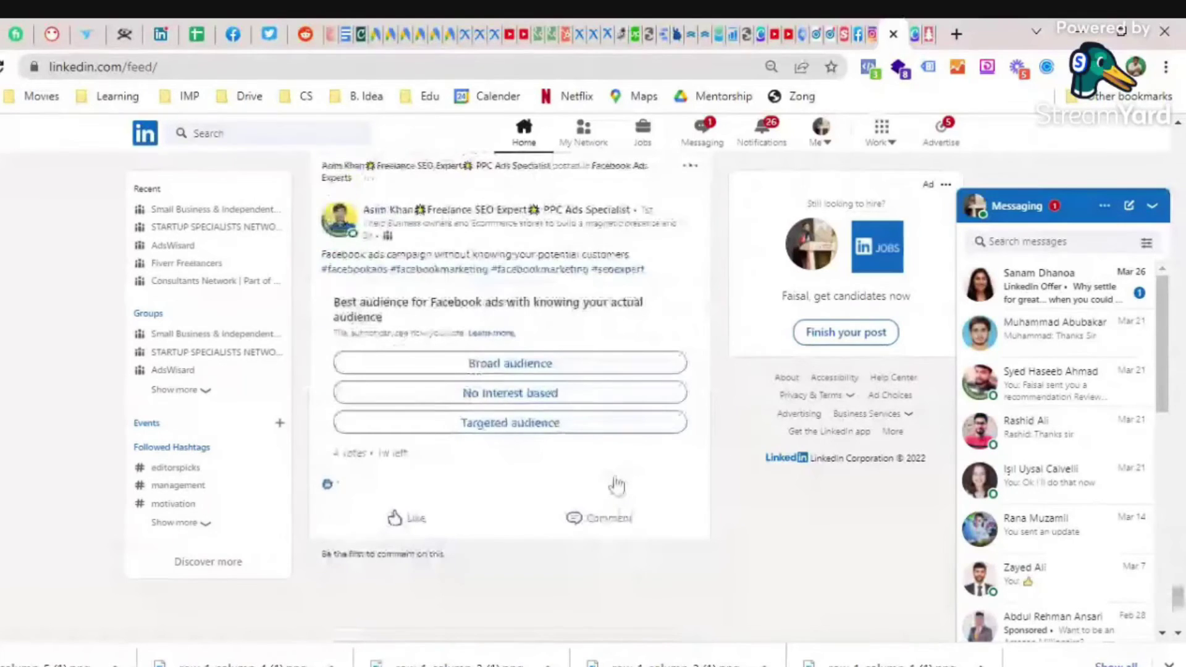
pyautogui.scroll(-5, 617, 485)
pyautogui.scroll(-2, 616, 485)
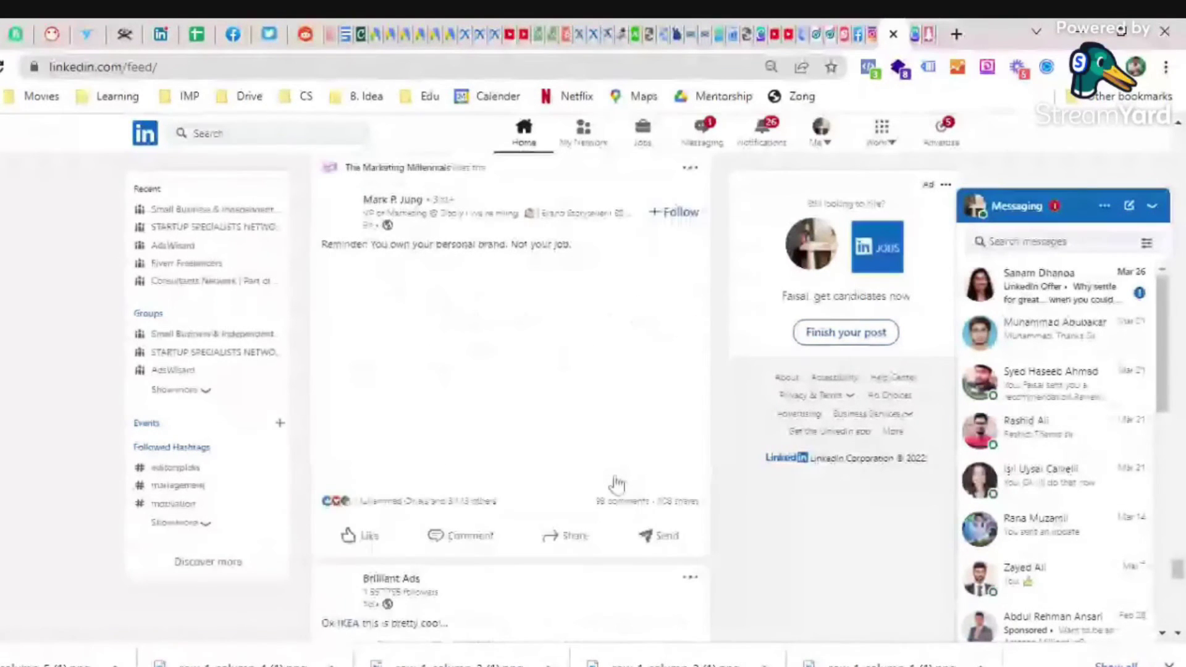
pyautogui.scroll(-6, 618, 485)
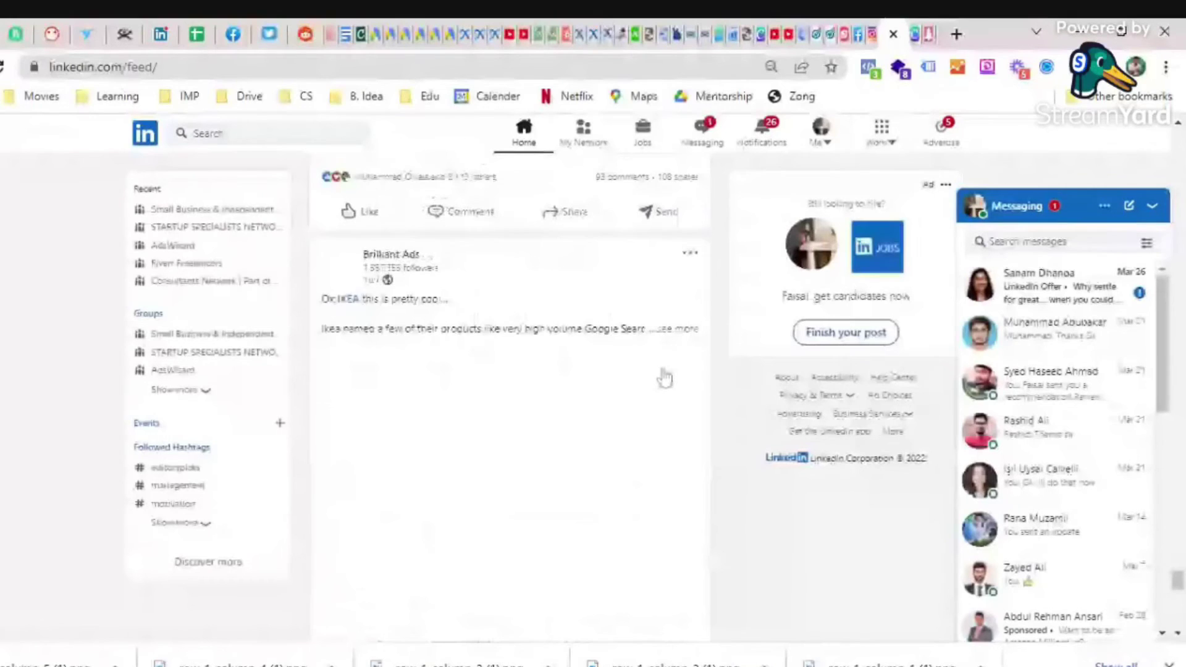
pyautogui.scroll(-4, 665, 378)
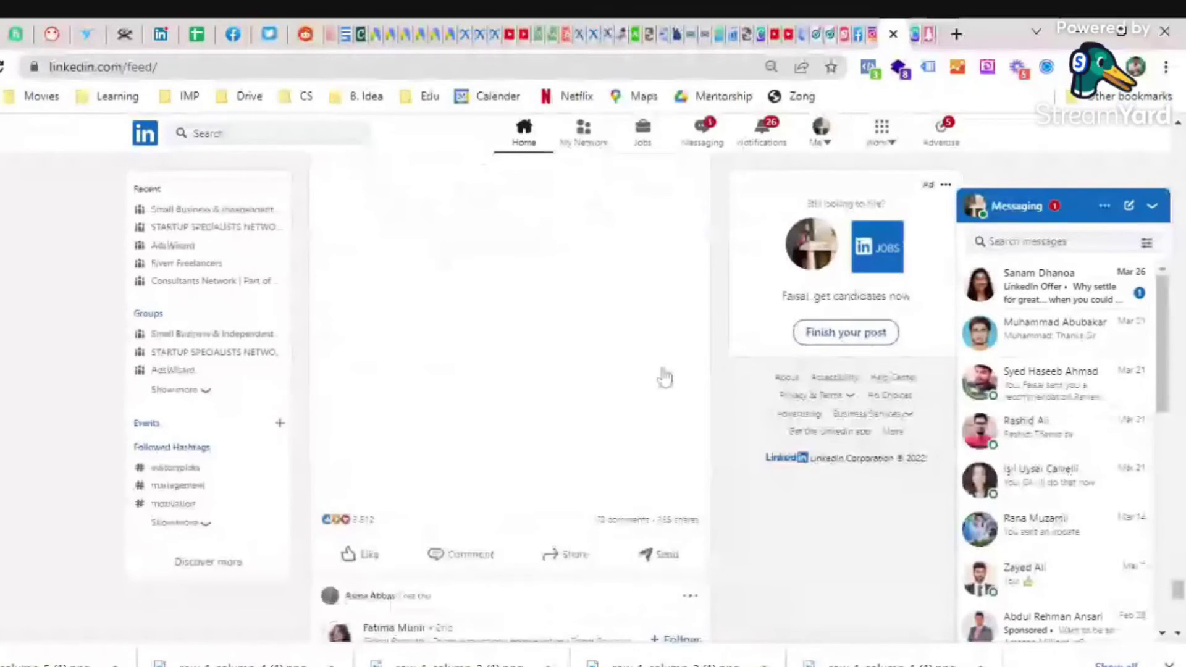
pyautogui.scroll(3, 665, 378)
pyautogui.scroll(-3, 664, 378)
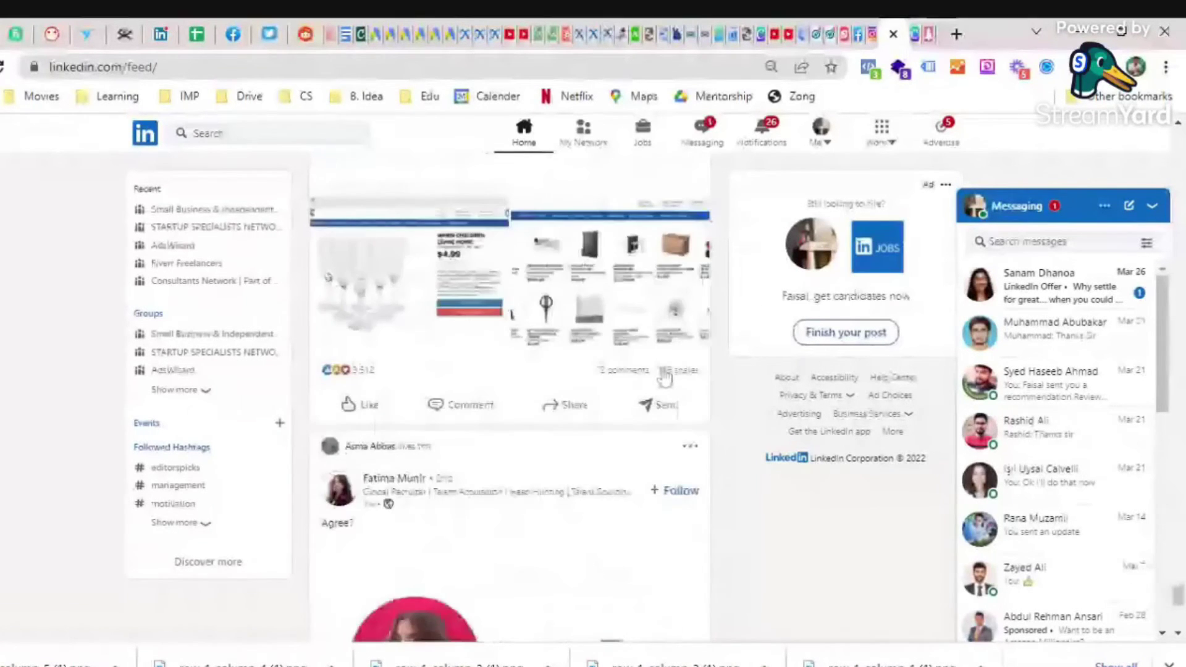
pyautogui.scroll(-4, 665, 378)
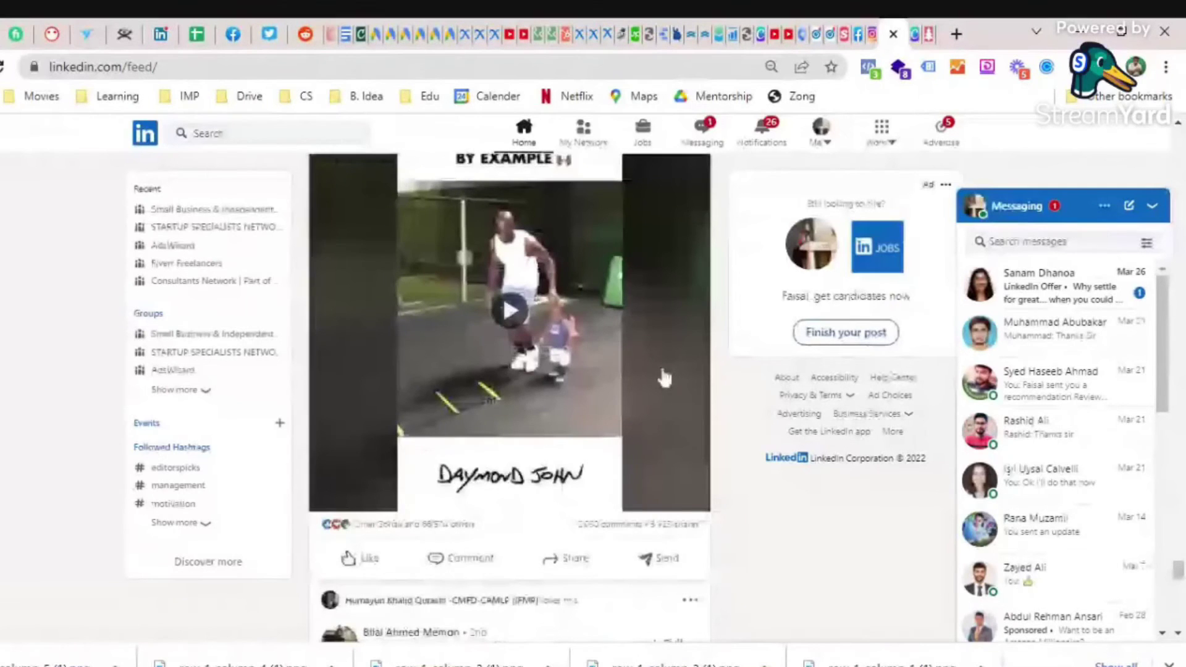
pyautogui.scroll(-4, 664, 378)
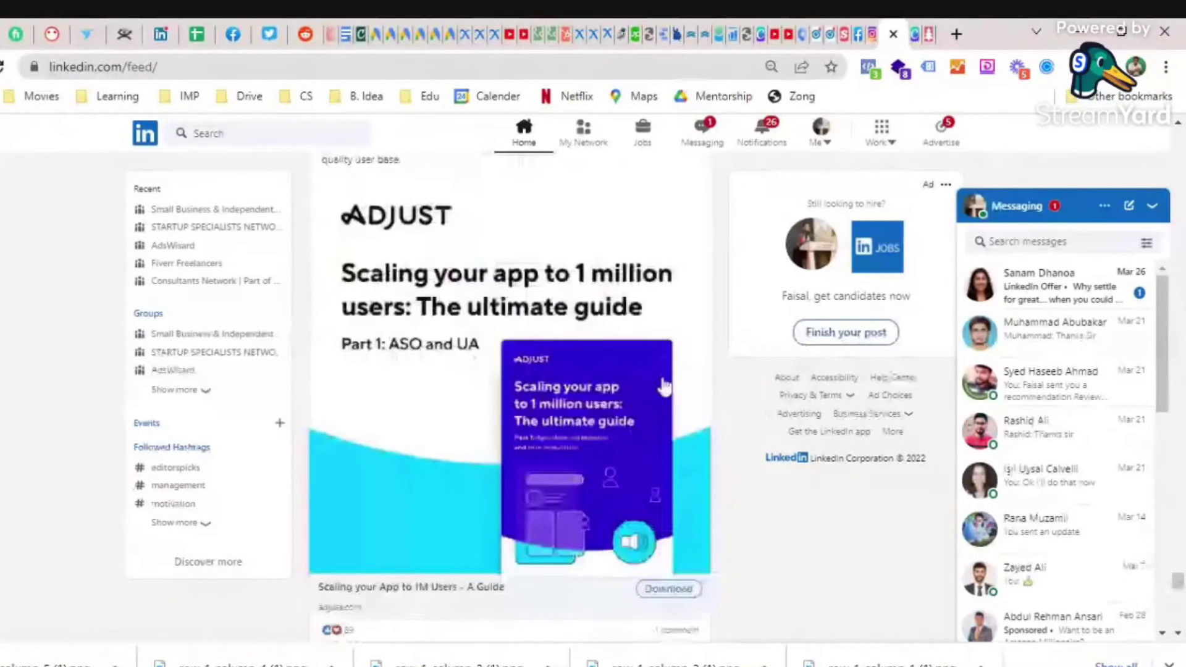
pyautogui.scroll(-5, 664, 386)
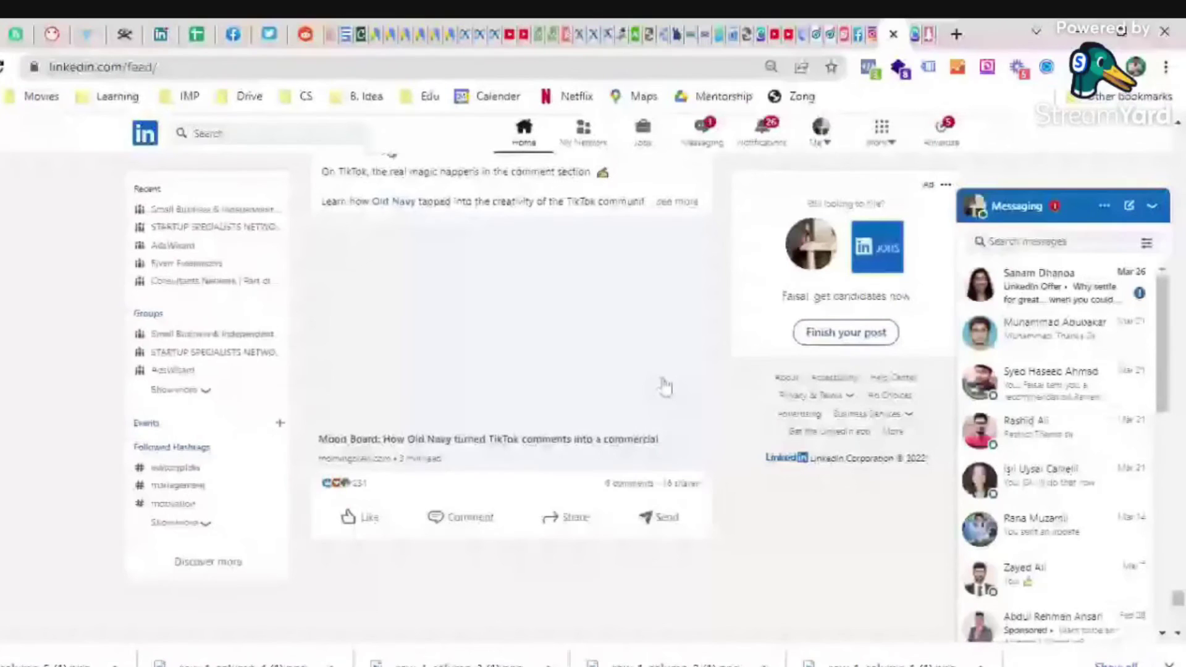
pyautogui.scroll(-5, 665, 386)
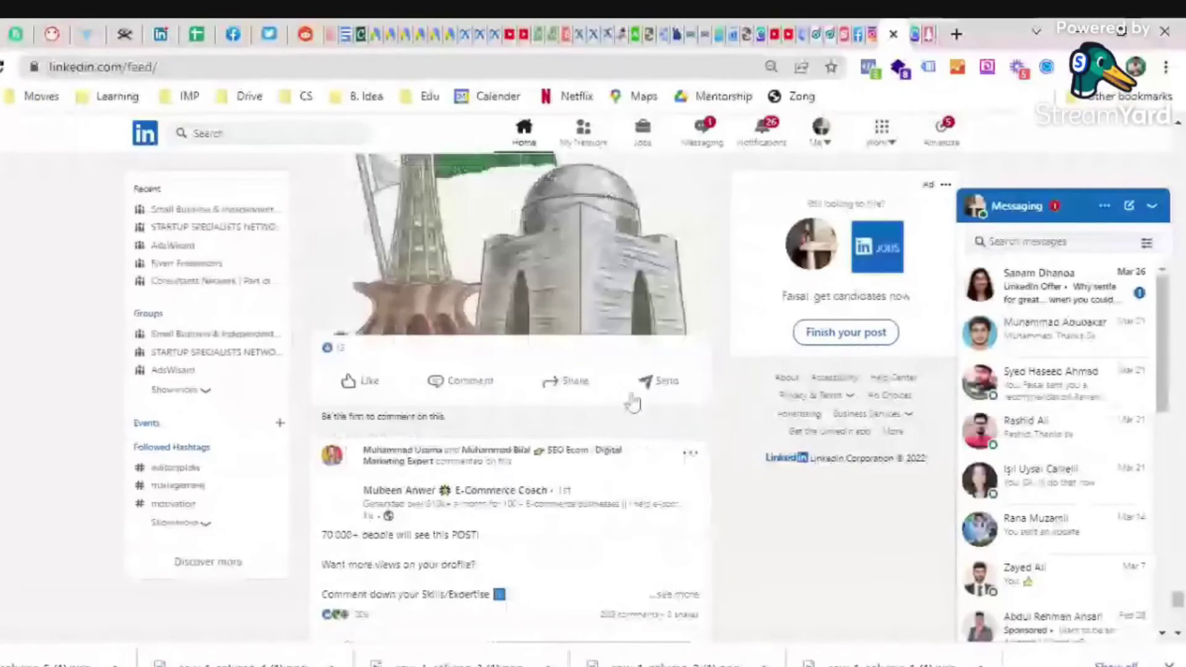
pyautogui.scroll(-2, 635, 392)
pyautogui.scroll(-5, 633, 402)
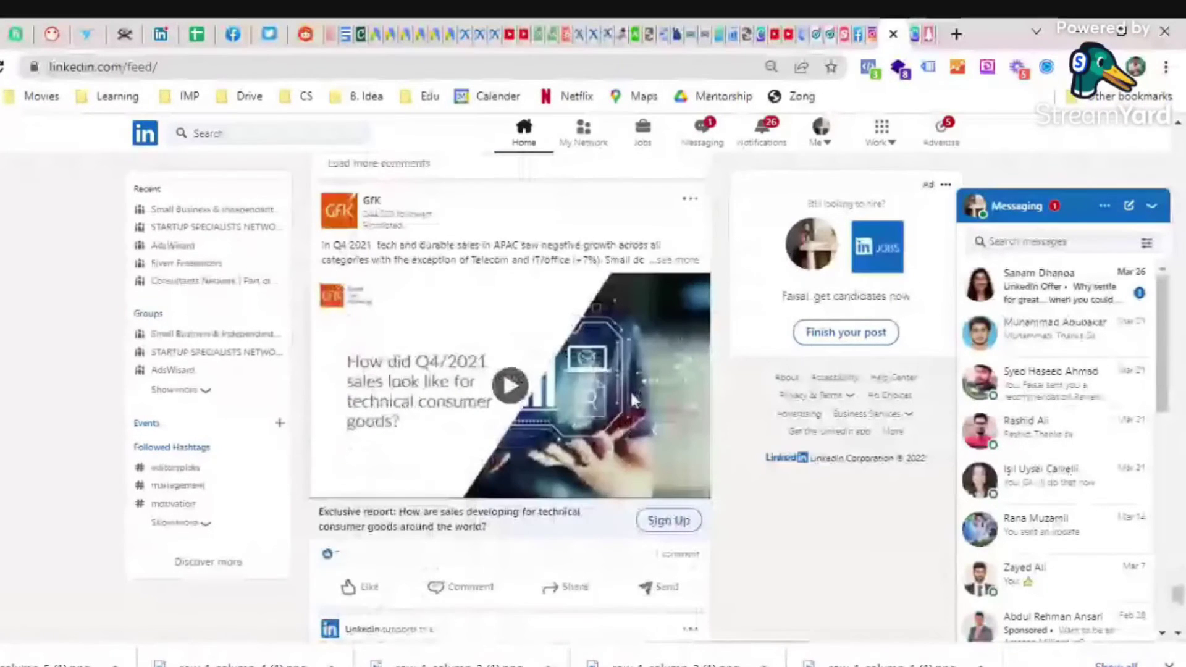
pyautogui.scroll(-2, 633, 402)
pyautogui.scroll(-3, 633, 401)
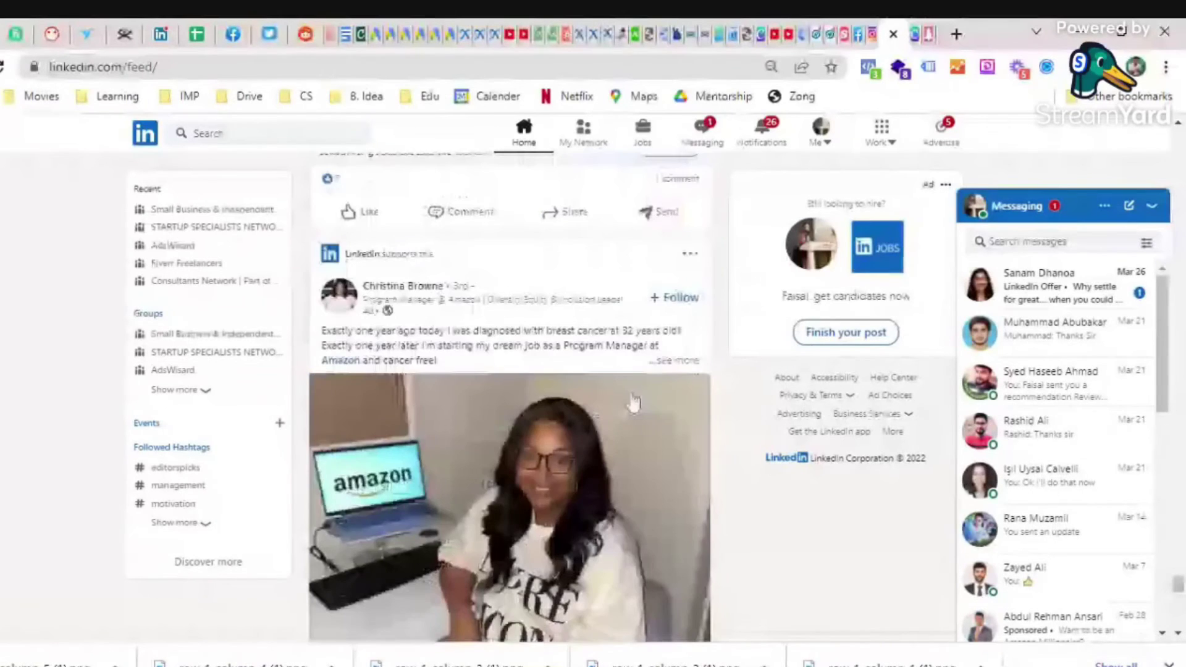
pyautogui.scroll(-3, 633, 402)
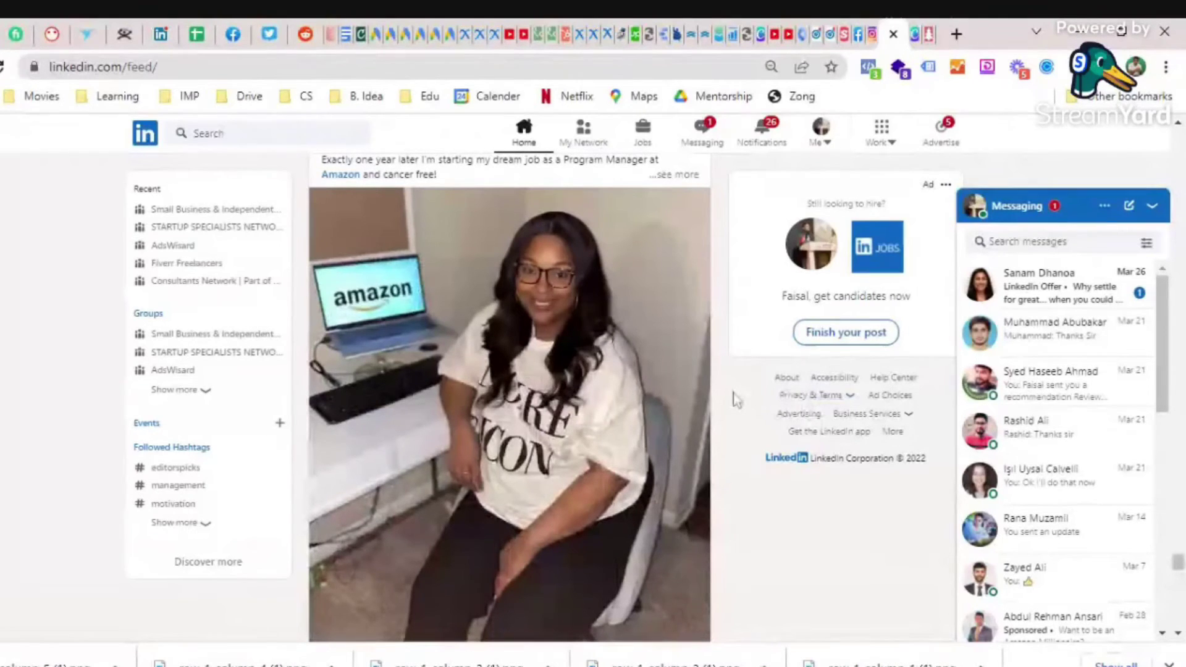
pyautogui.scroll(-1, 580, 411)
pyautogui.scroll(-10, 581, 411)
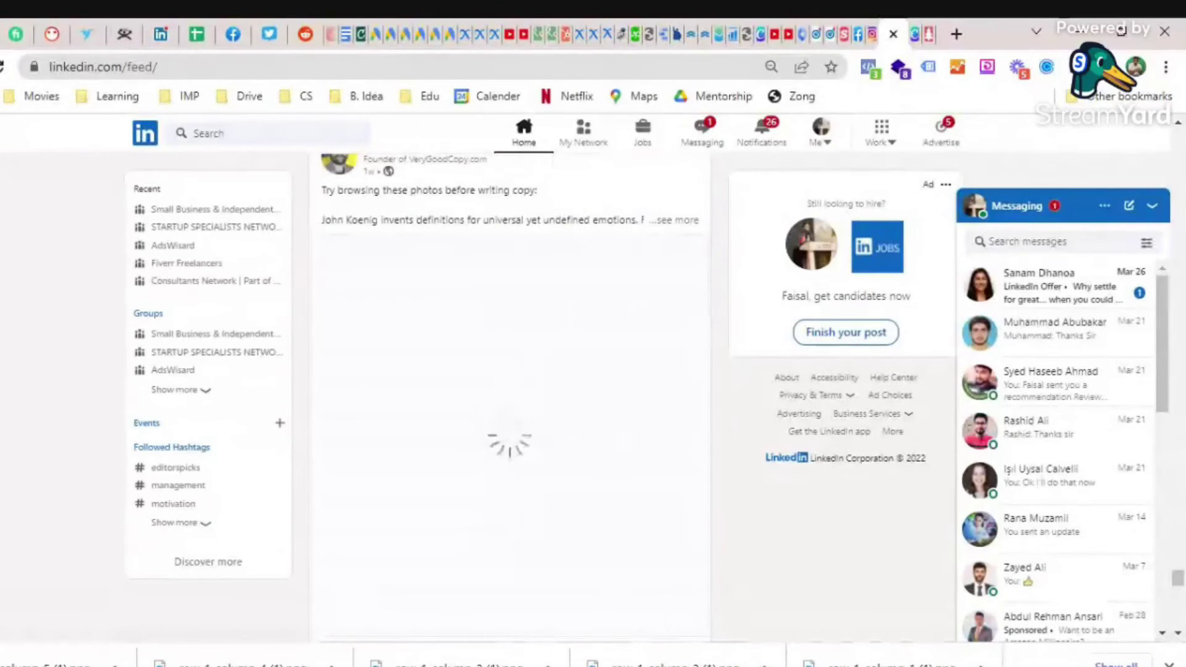
# - Page forward through the Street Photography document post in the LinkedIn feed to page 22
pyautogui.moveTo(671, 450)
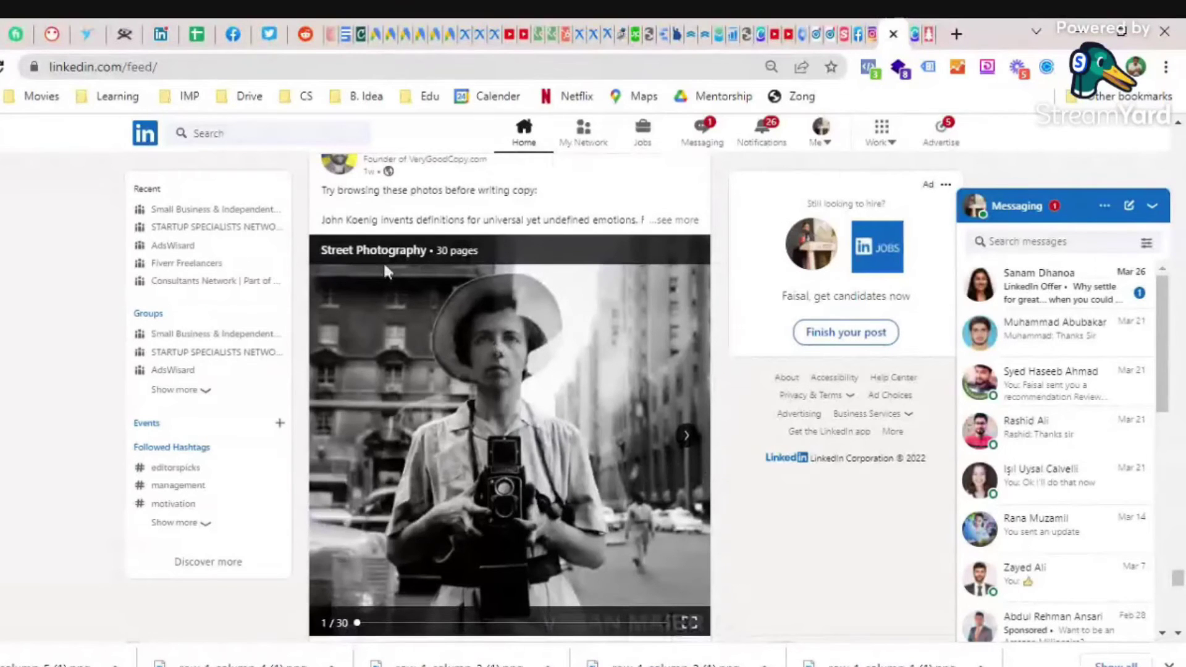
pyautogui.click(685, 437)
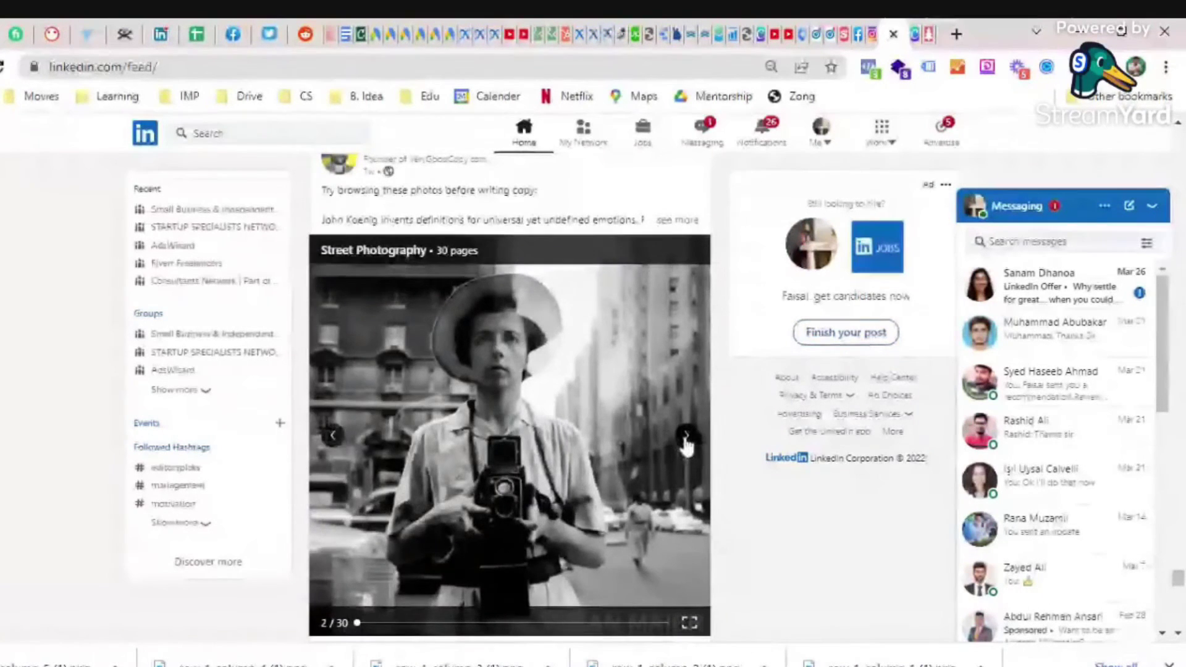
pyautogui.click(686, 437)
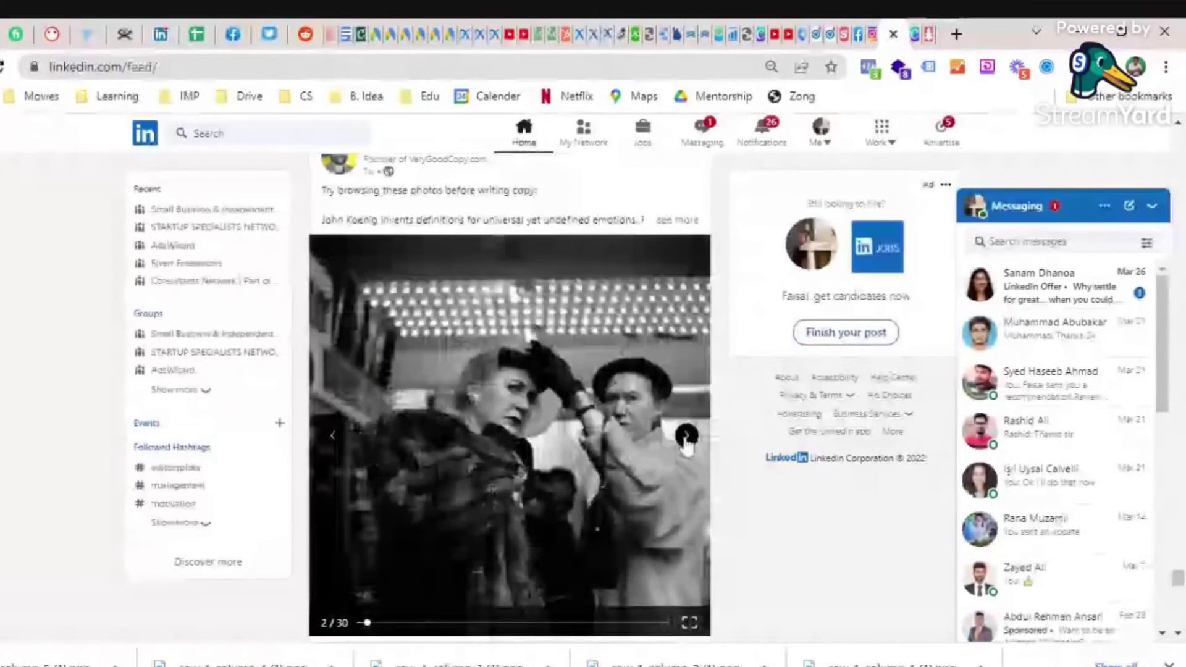
pyautogui.click(686, 436)
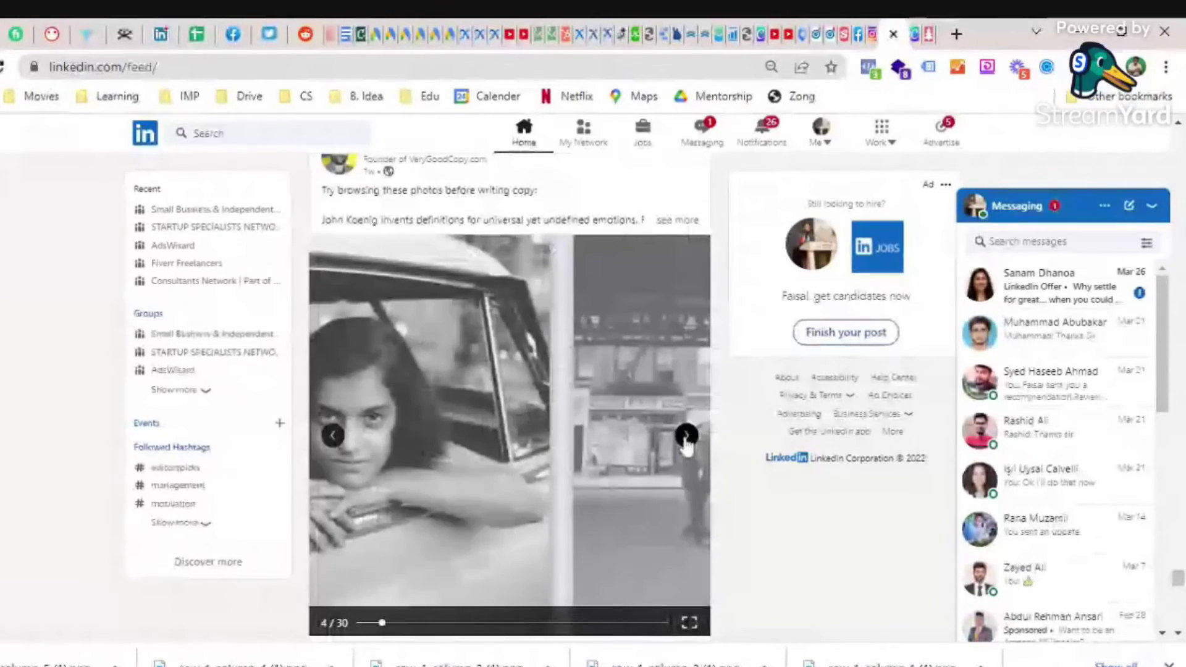
pyautogui.click(686, 436)
pyautogui.click(685, 436)
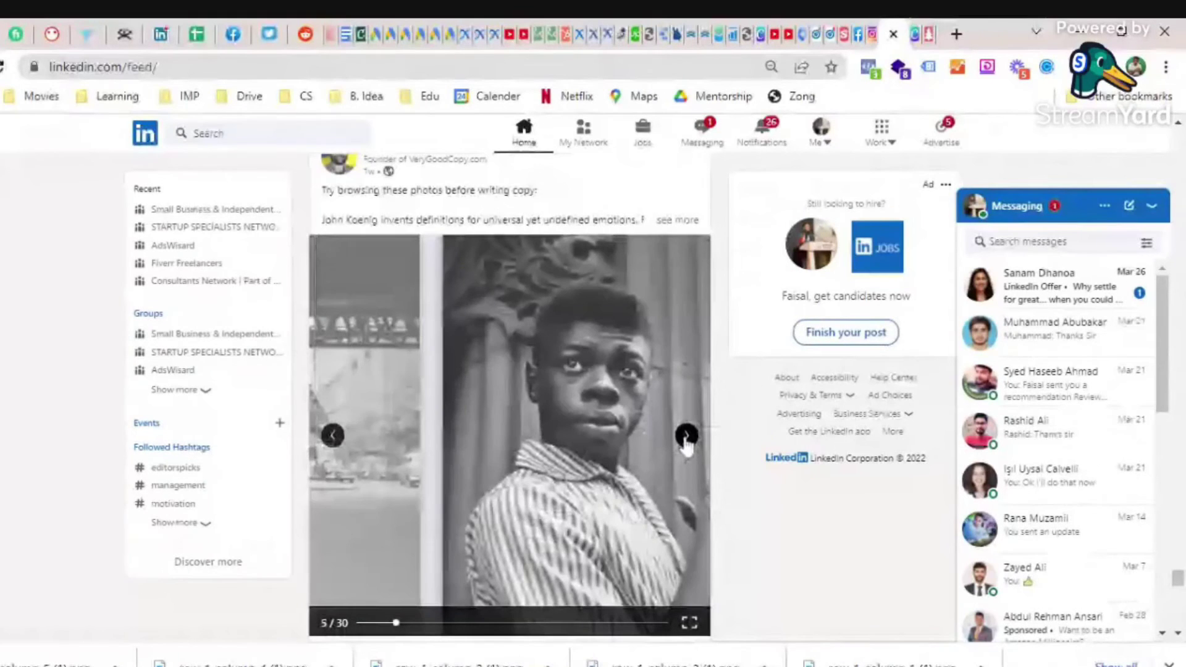
pyautogui.click(685, 436)
pyautogui.click(686, 436)
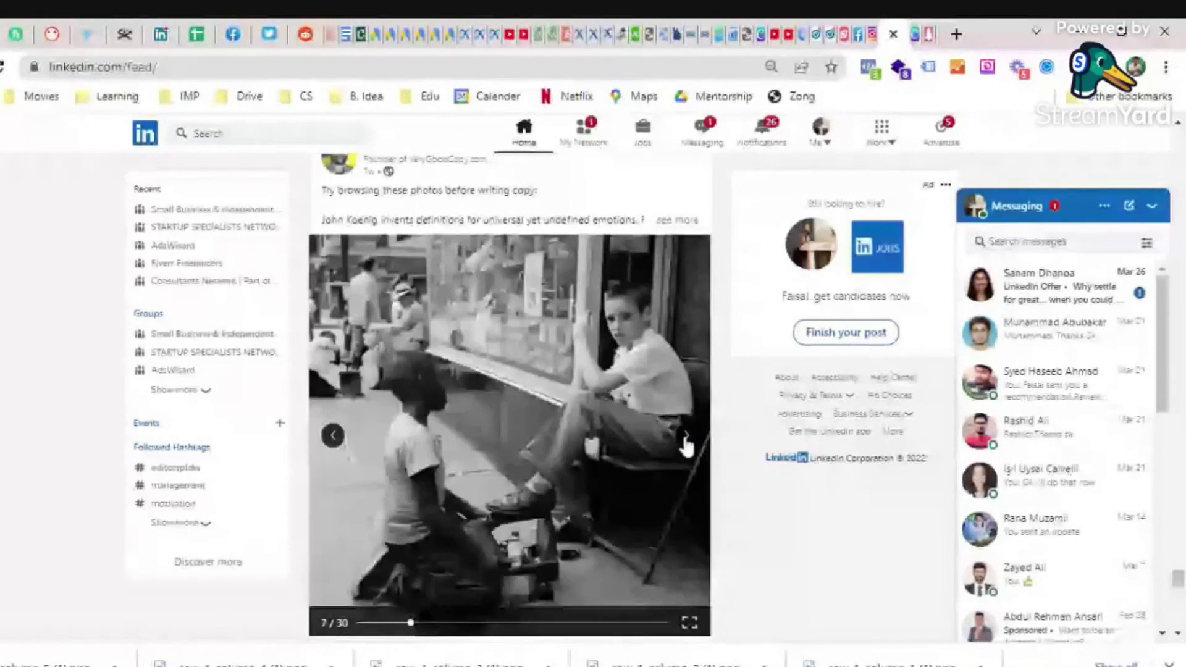
pyautogui.click(686, 436)
pyautogui.click(685, 436)
pyautogui.click(686, 436)
pyautogui.click(686, 436)
pyautogui.click(686, 437)
pyautogui.click(685, 436)
pyautogui.click(685, 436)
pyautogui.click(686, 437)
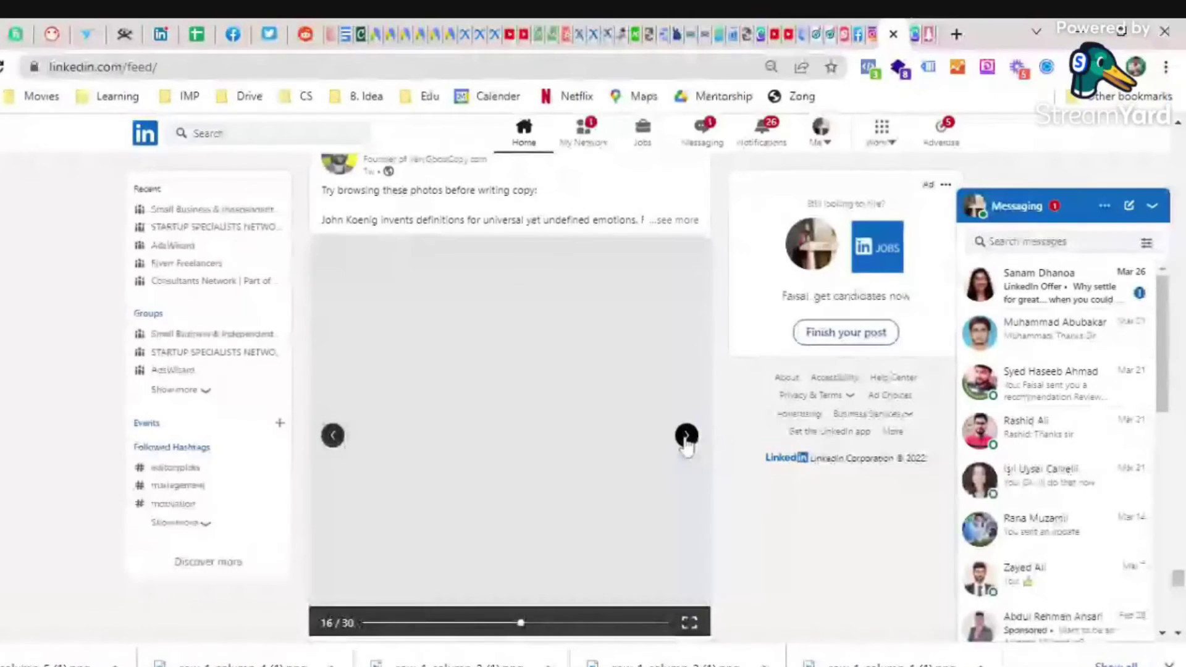
pyautogui.click(685, 436)
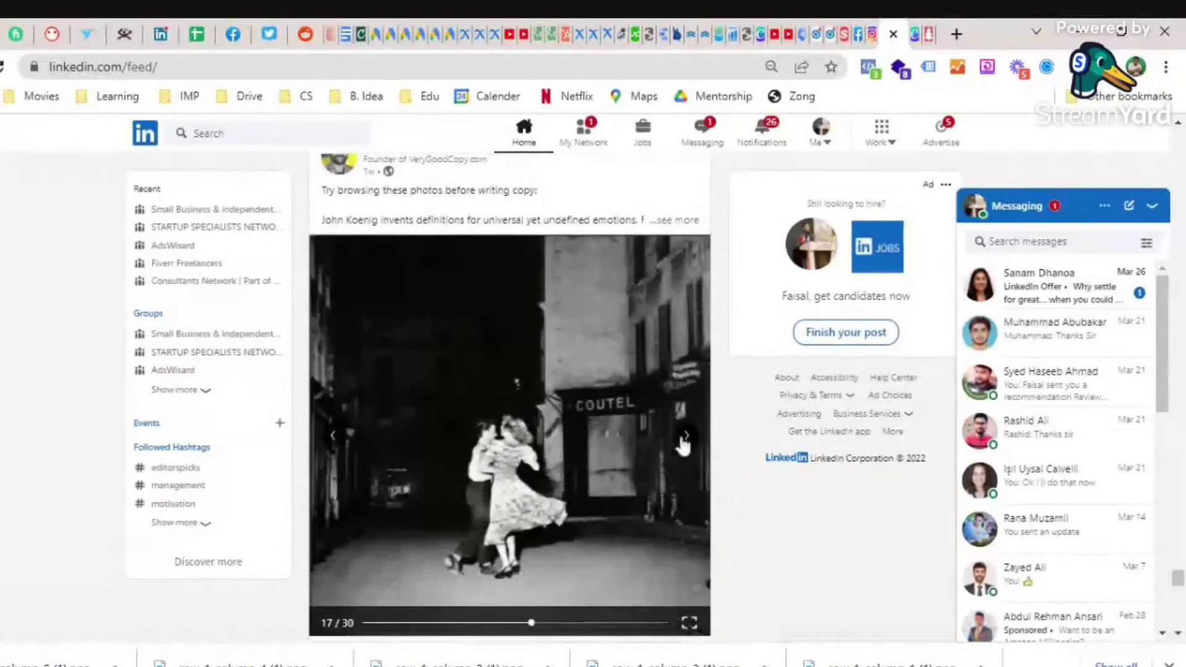
pyautogui.click(682, 437)
pyautogui.click(682, 437)
pyautogui.click(685, 436)
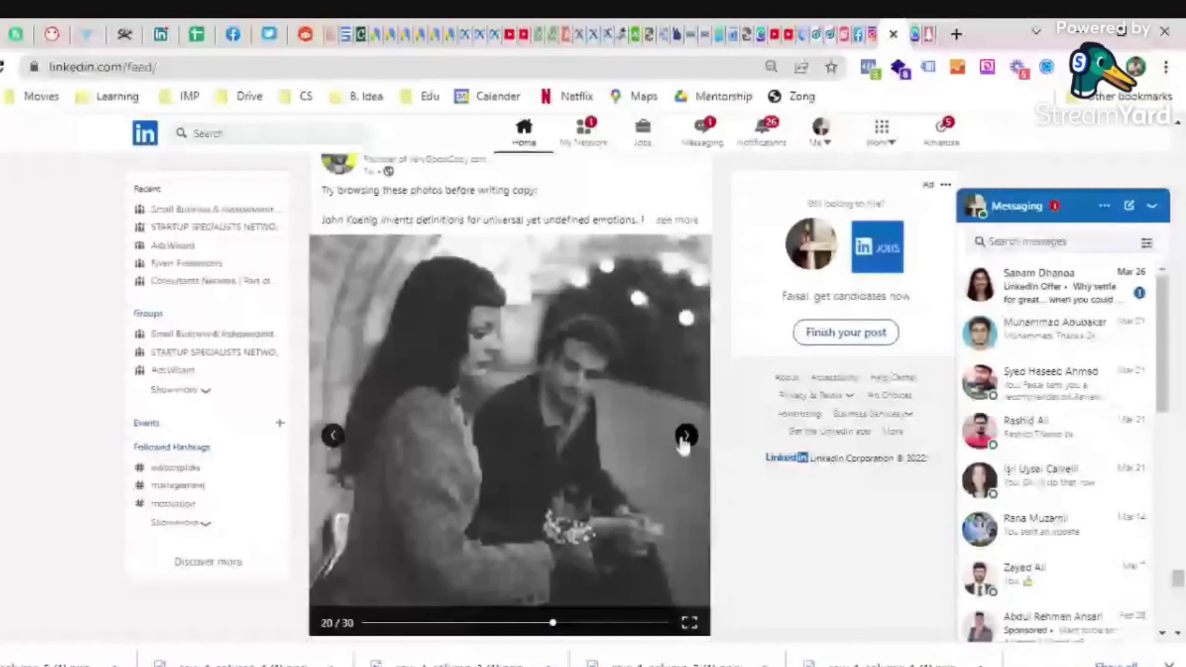
pyautogui.click(684, 438)
pyautogui.click(684, 437)
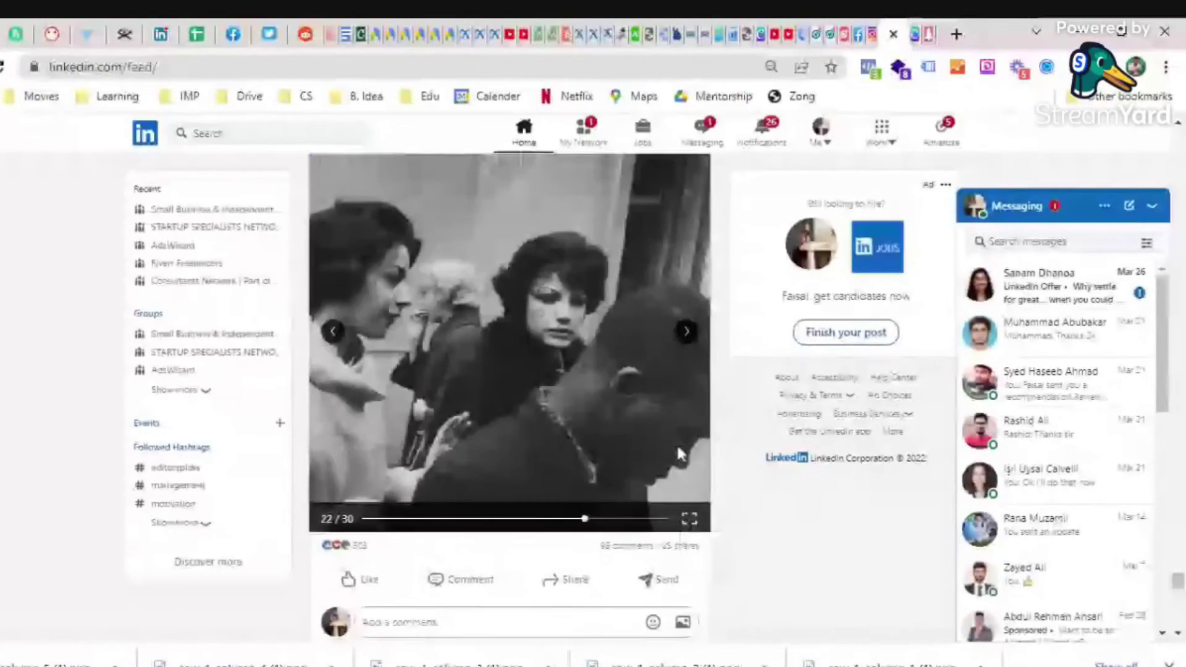
pyautogui.scroll(1, 675, 443)
pyautogui.scroll(1, 675, 443)
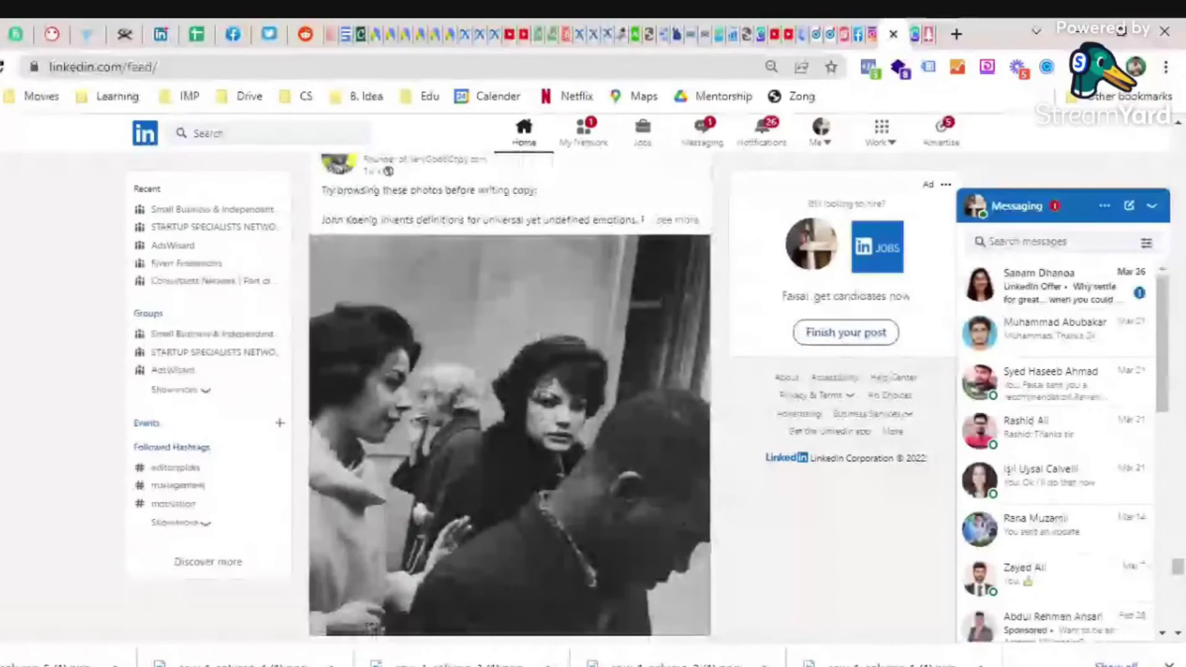
# - Switch to the Canva carousel design, view its sharing options and close them
pyautogui.click(918, 25)
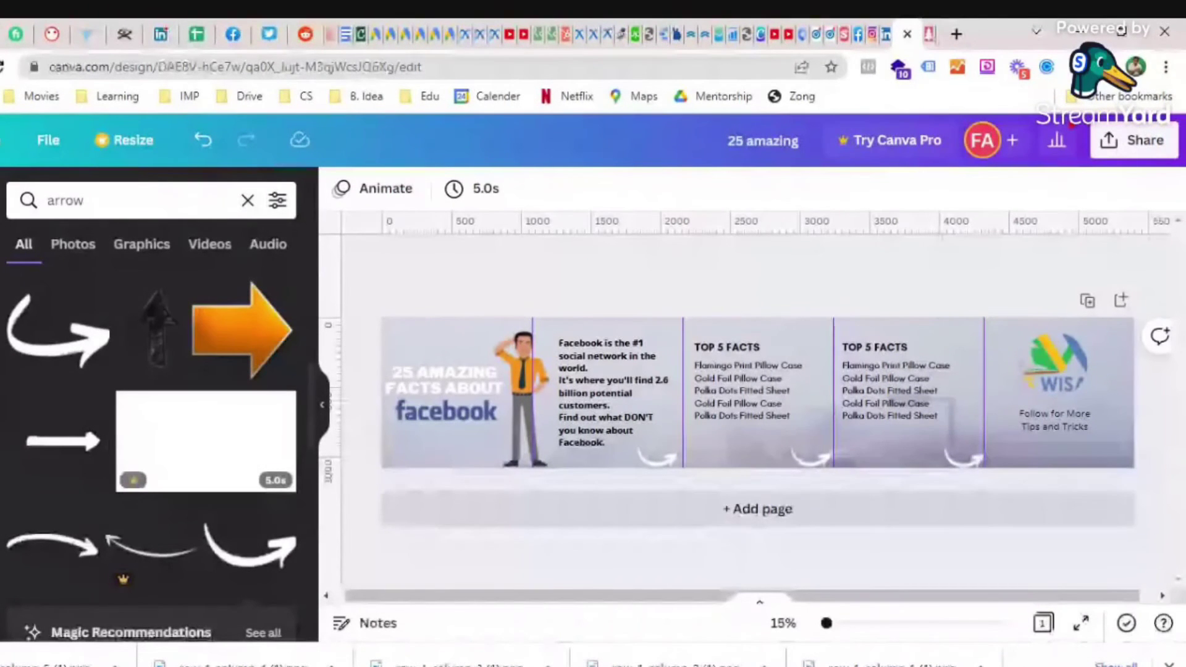
pyautogui.click(1138, 144)
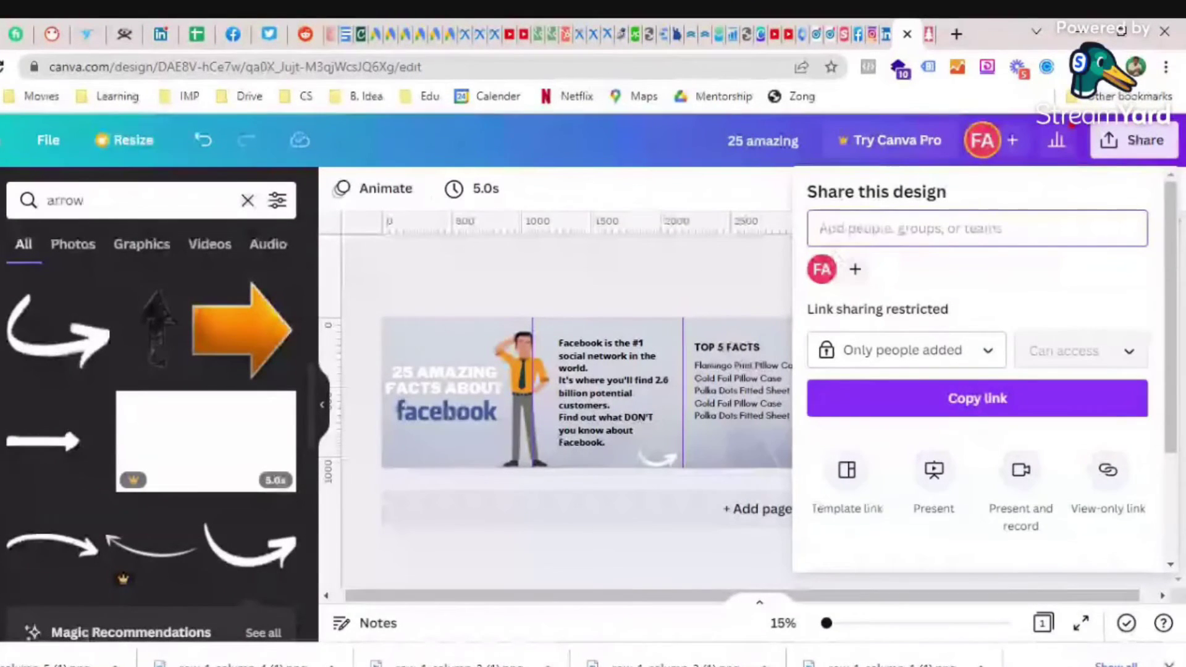
pyautogui.click(706, 278)
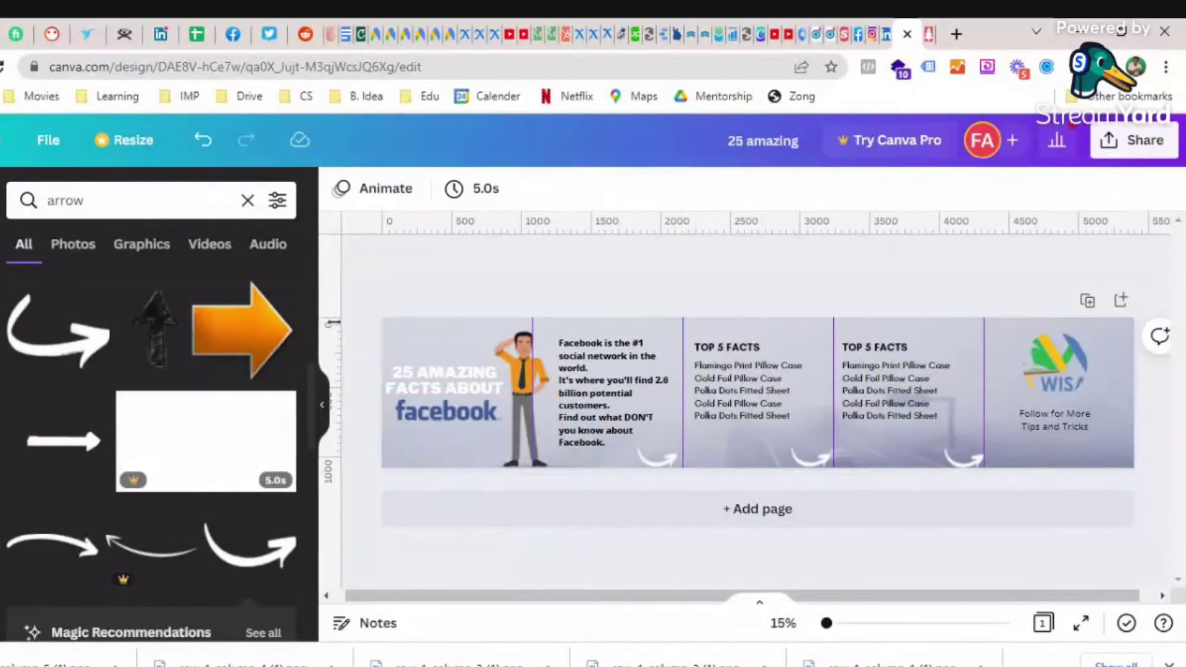
# - Hide the rulers and guides on the carousel design and show them again
pyautogui.click(52, 141)
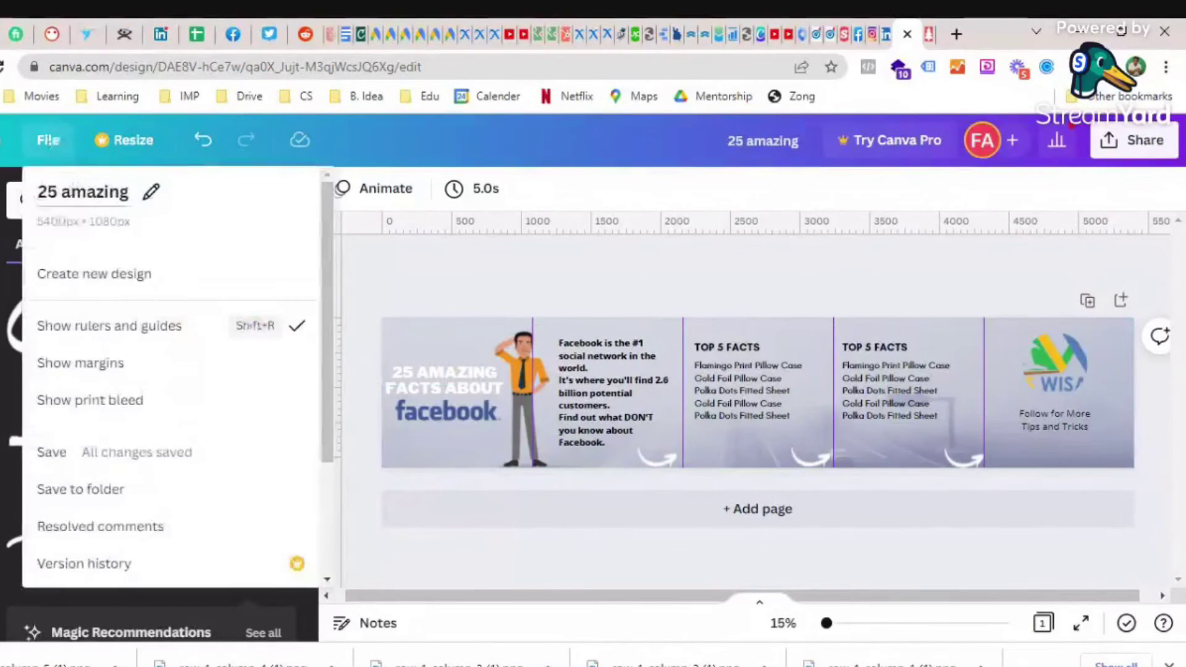
pyautogui.click(149, 324)
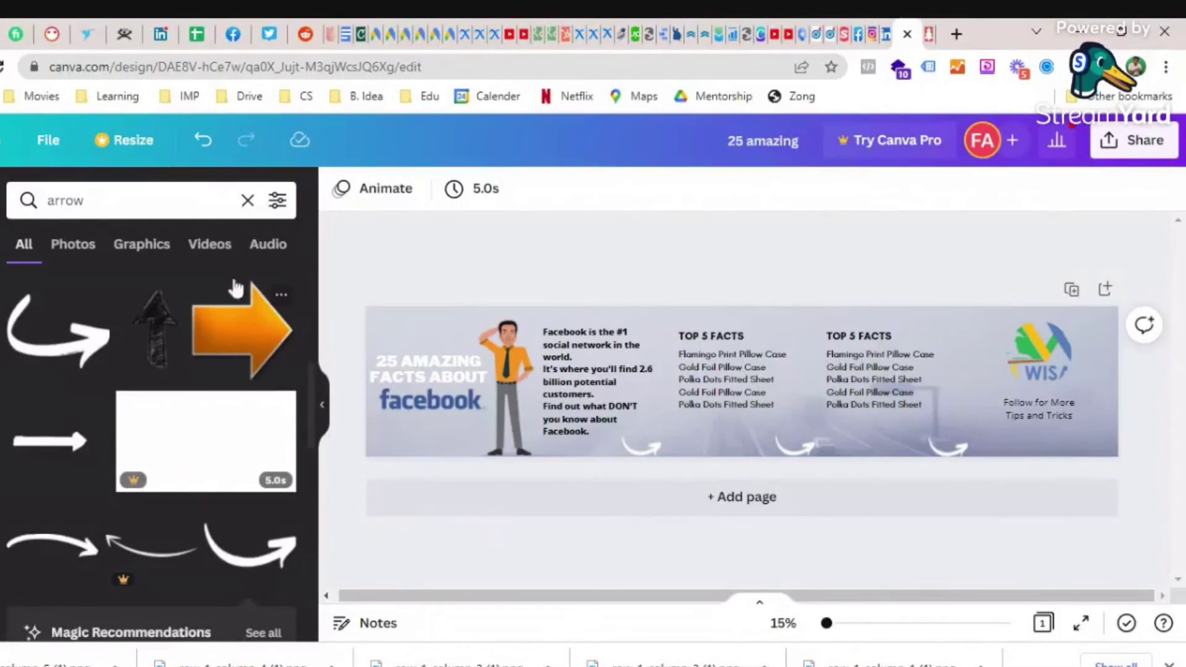
pyautogui.click(47, 139)
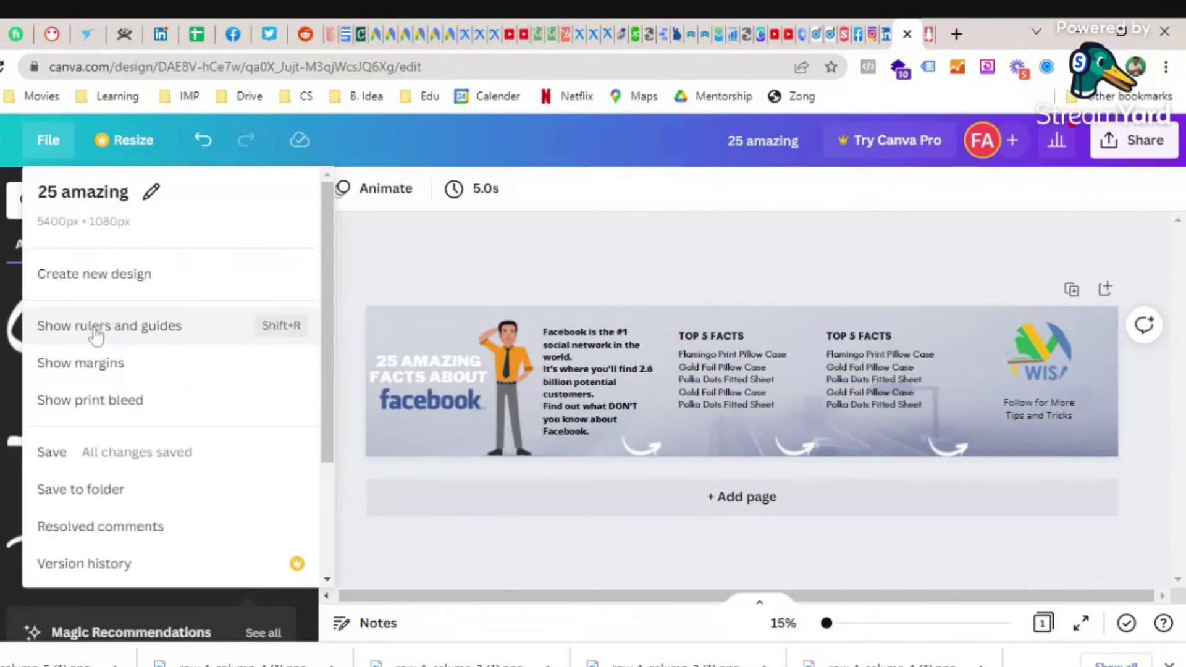
pyautogui.click(218, 338)
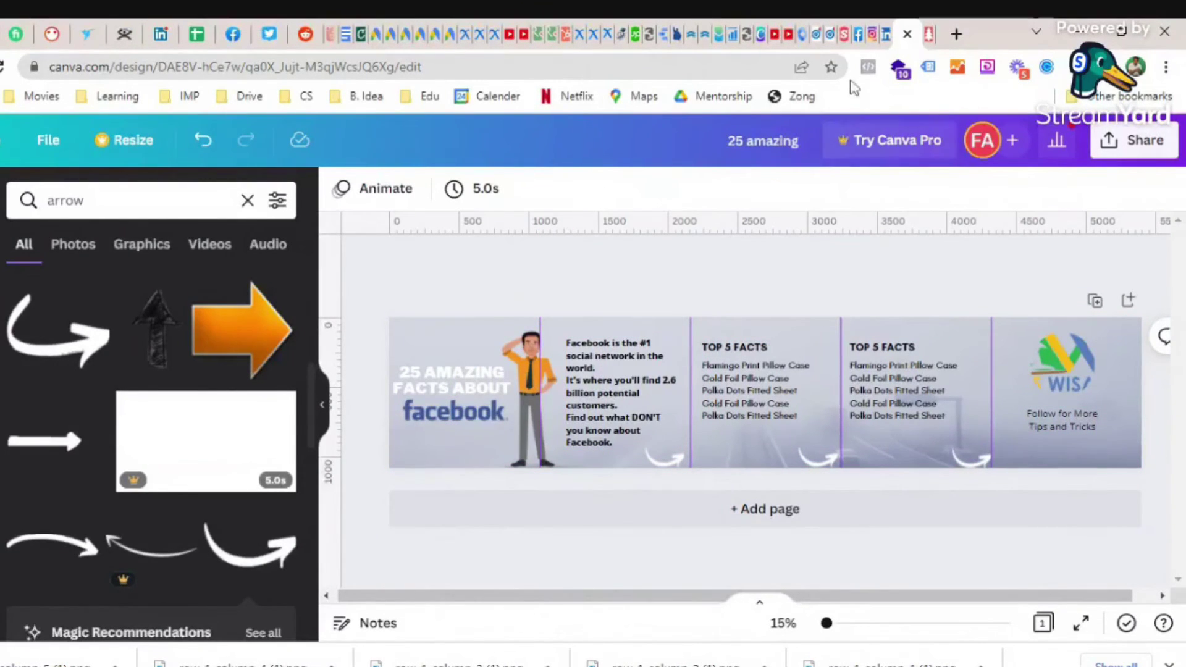
# - Switch to Instagram, go to the home feed and open the account's own profile
pyautogui.click(878, 34)
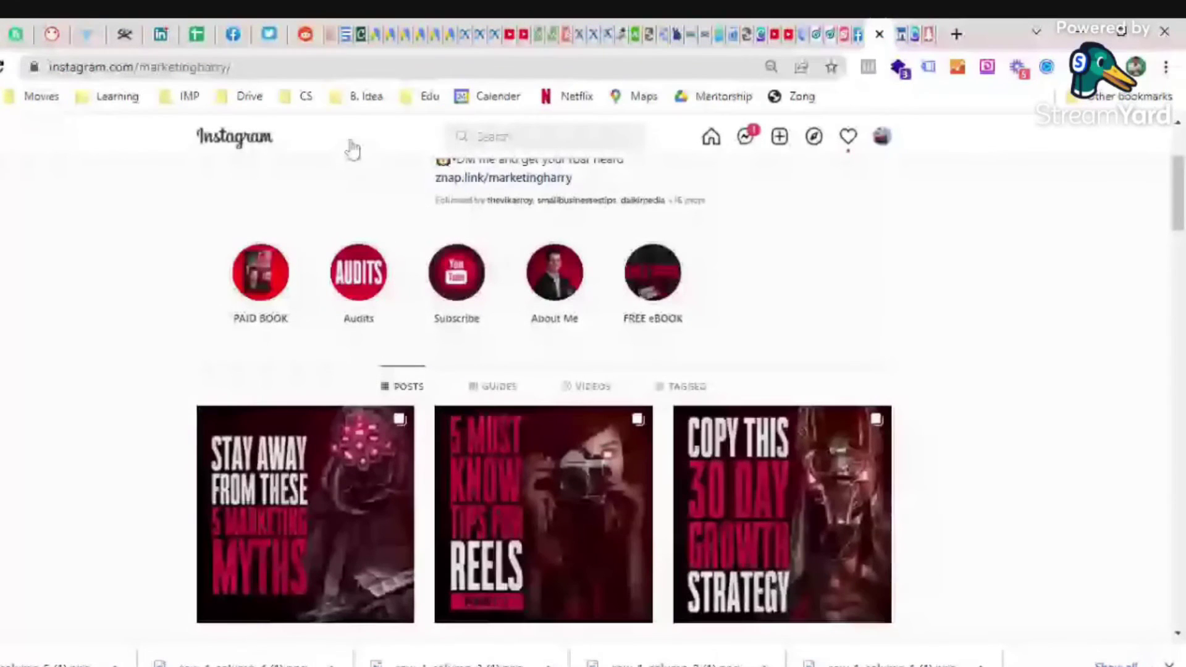
pyautogui.click(481, 136)
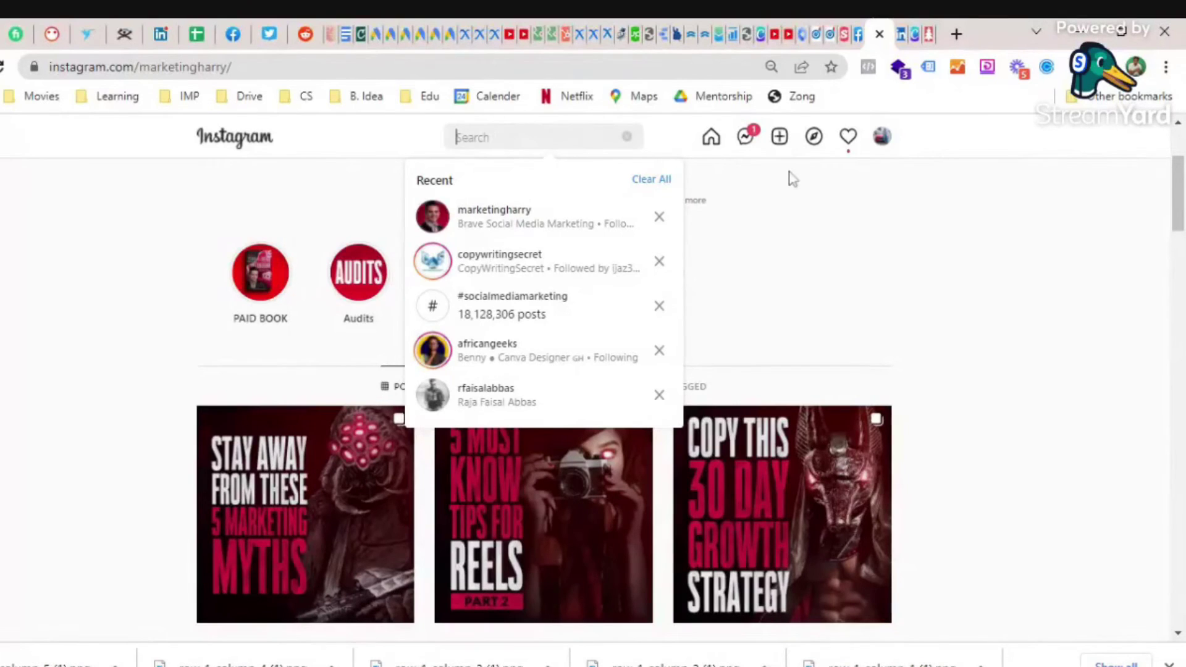
pyautogui.click(711, 139)
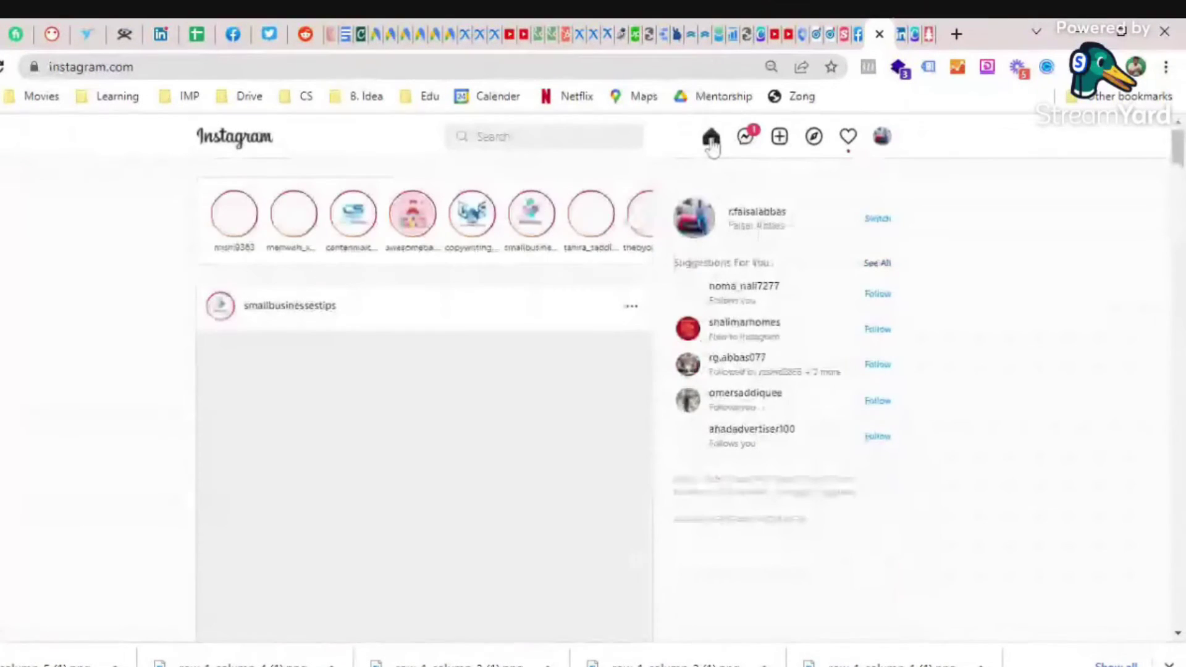
pyautogui.click(748, 222)
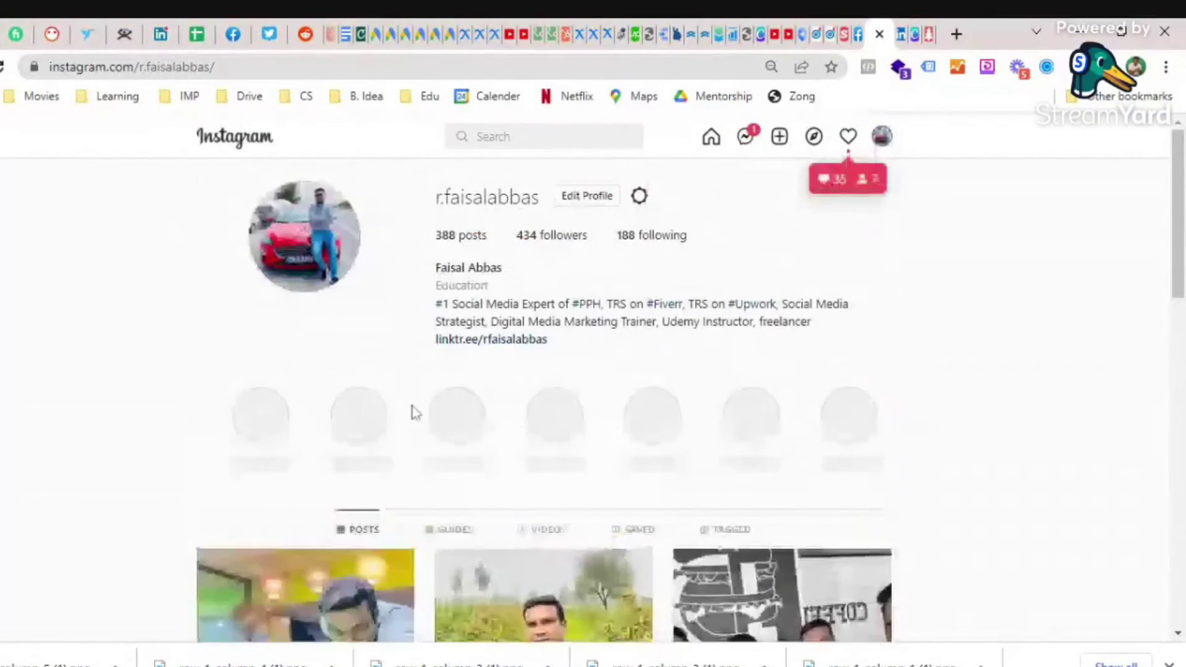
# - Find the "Start Earning on People Per Hour" post in the profile's grid and open it
pyautogui.scroll(-2, 416, 412)
pyautogui.scroll(-6, 415, 412)
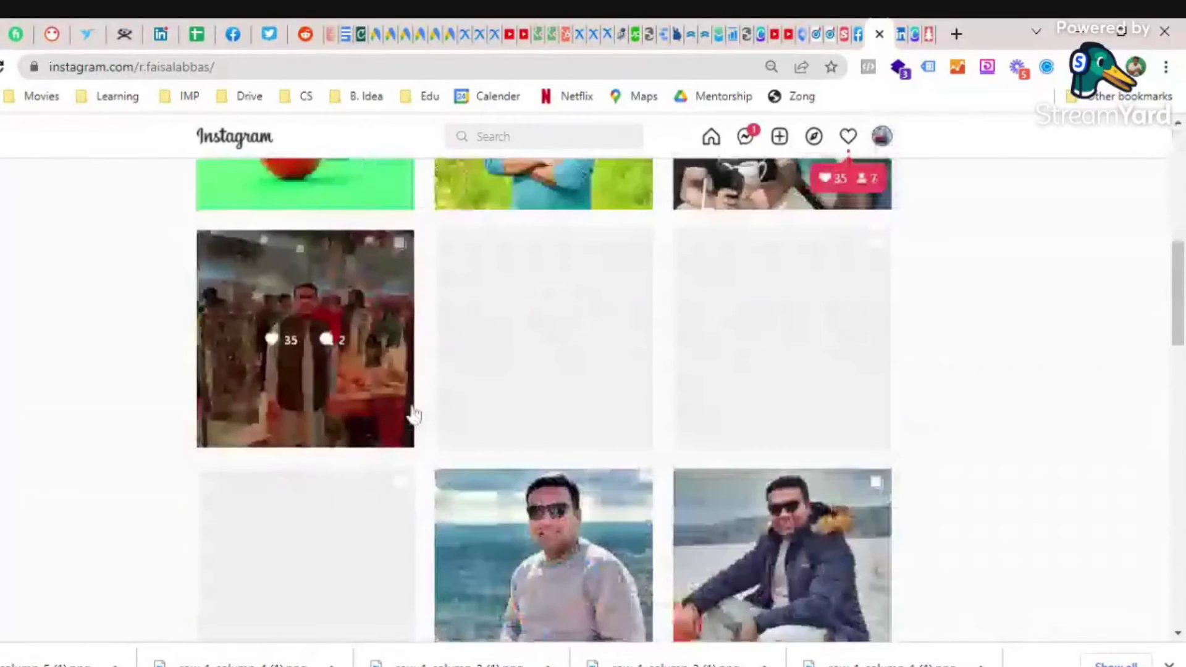
pyautogui.scroll(-5, 413, 417)
pyautogui.scroll(-6, 413, 419)
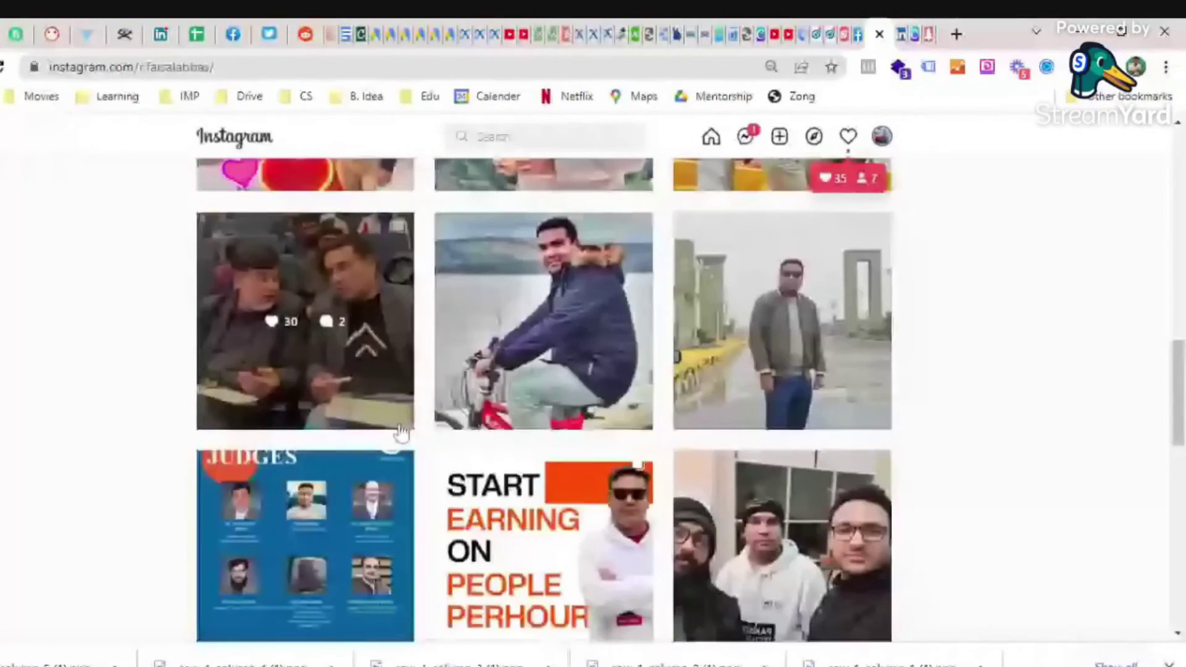
pyautogui.click(575, 322)
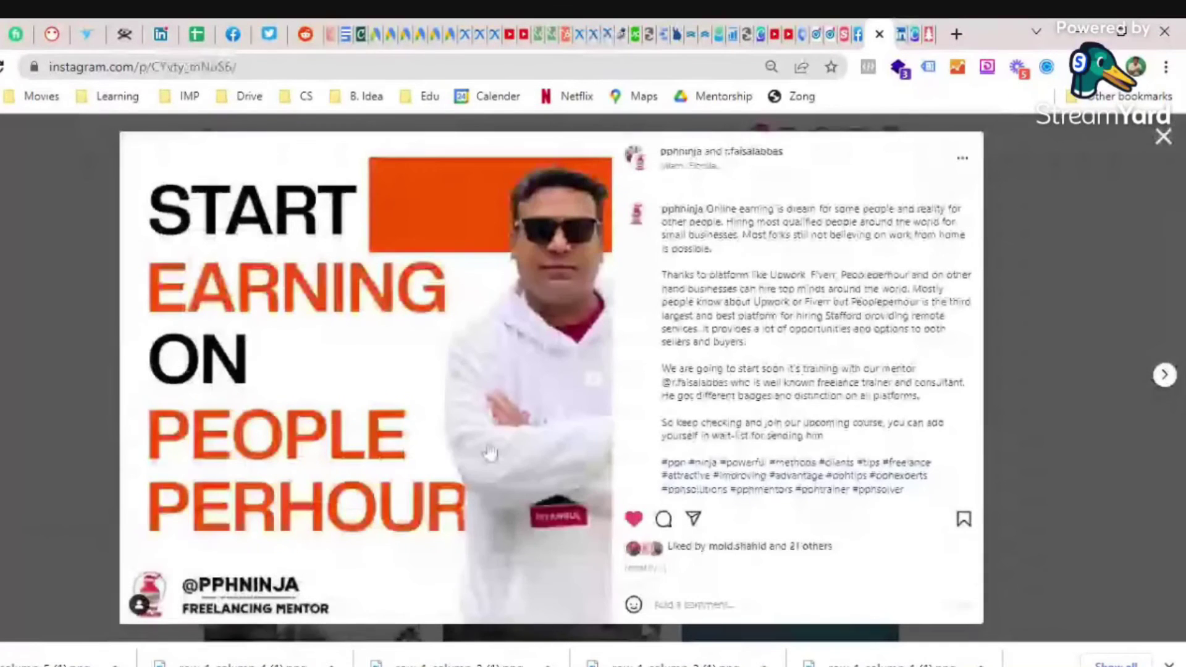
# - Page through the slides of the People Per Hour carousel post to the closing slide asking for comments
pyautogui.click(598, 384)
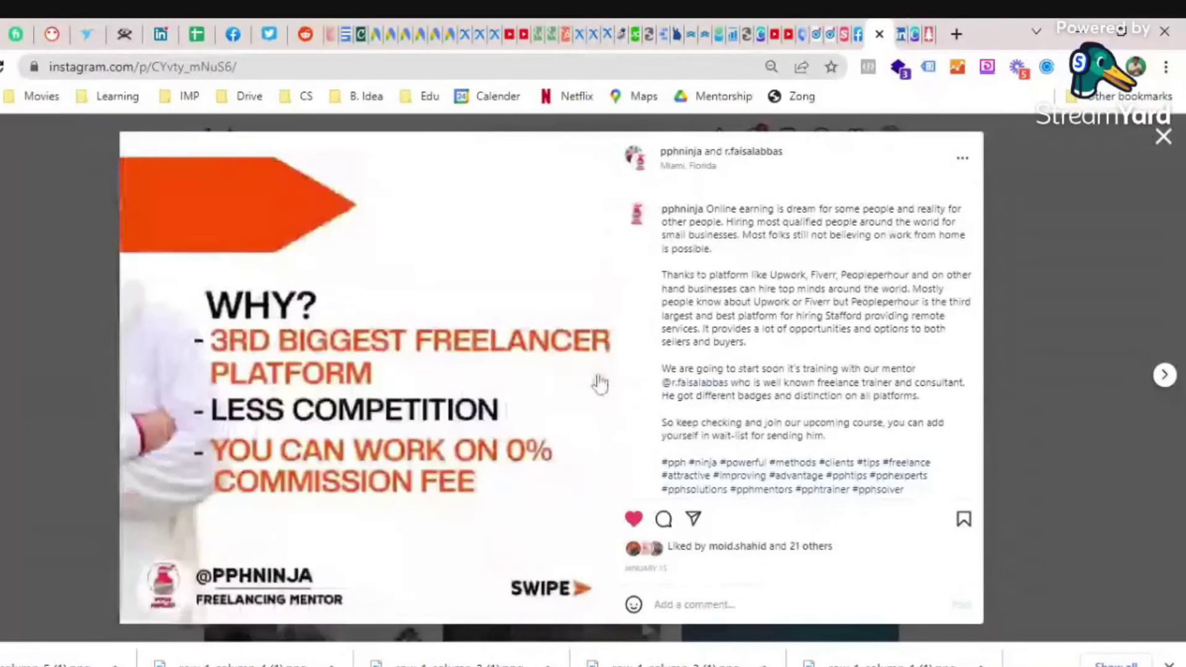
pyautogui.click(598, 384)
pyautogui.click(598, 383)
pyautogui.click(598, 383)
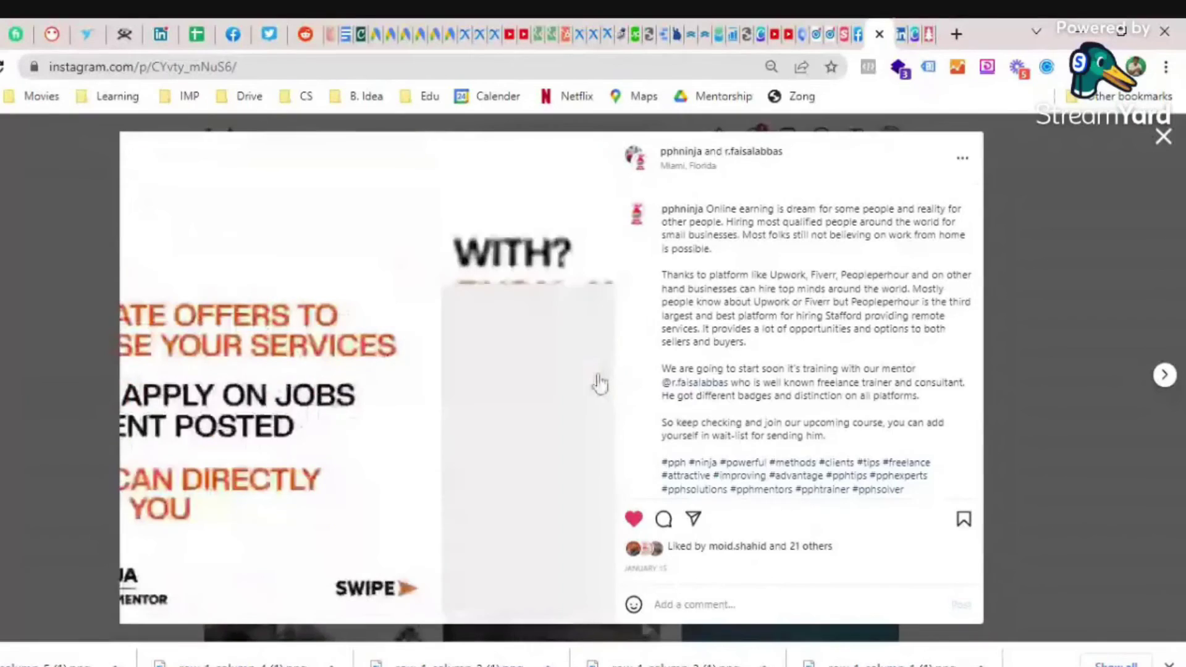
pyautogui.click(599, 380)
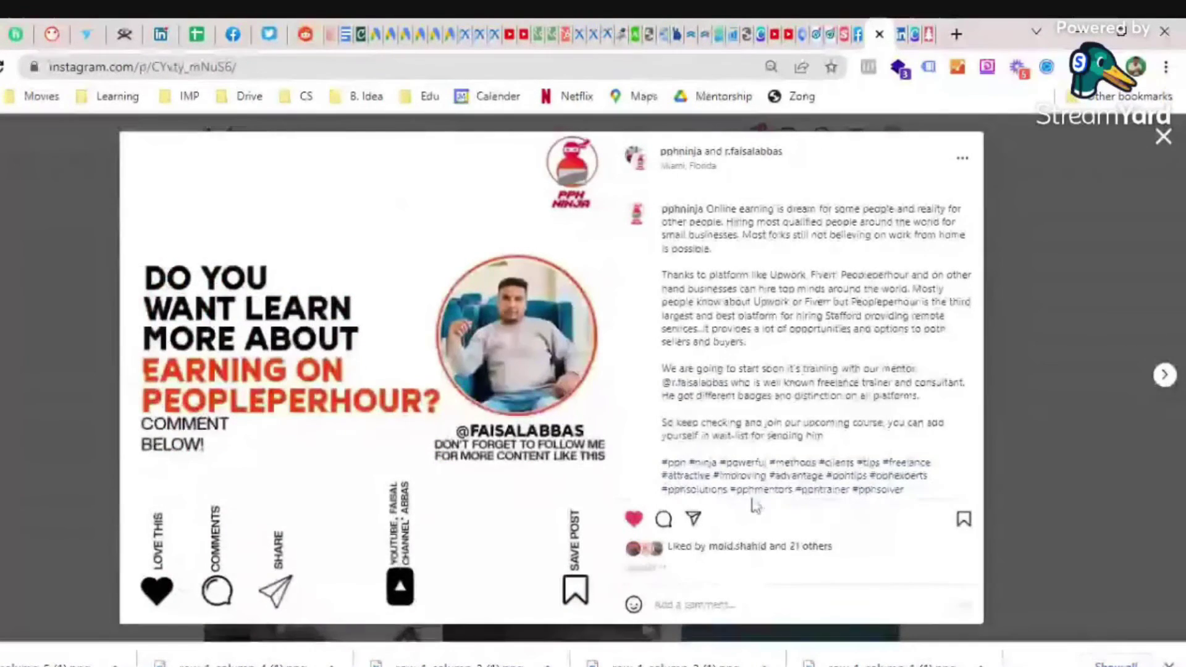
# - Switch to the Canva carousel design, look over its panels and leave it for the Canva home page
pyautogui.click(912, 28)
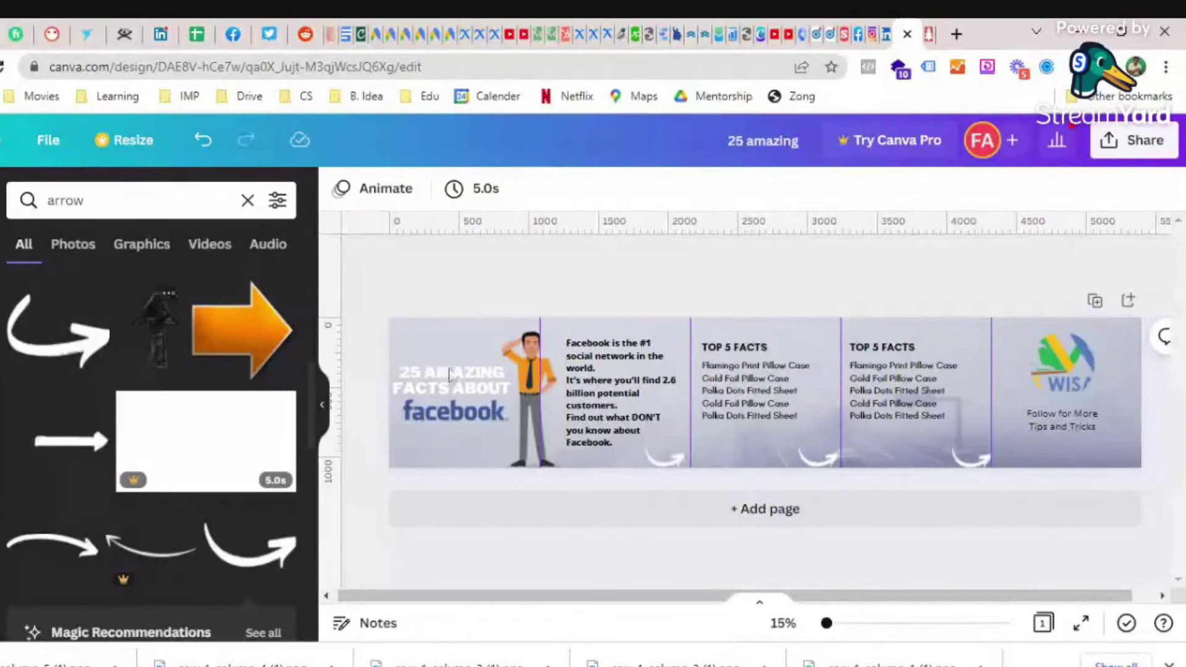
pyautogui.moveTo(500, 311); pyautogui.dragTo(495, 503)
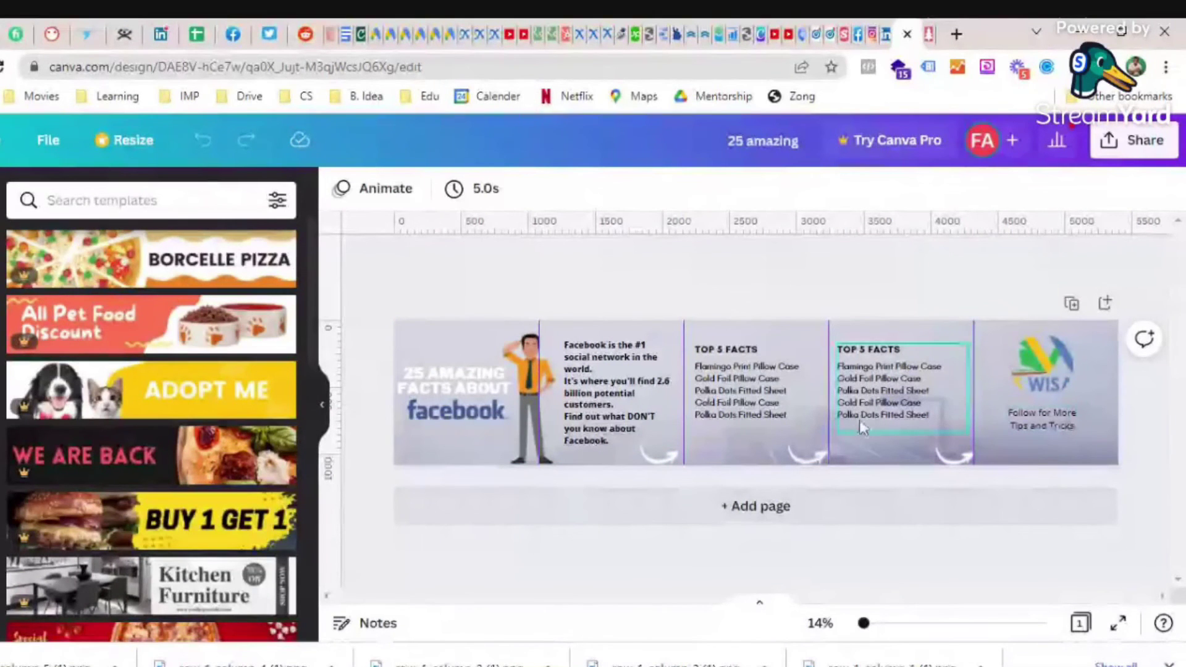
pyautogui.click(2, 145)
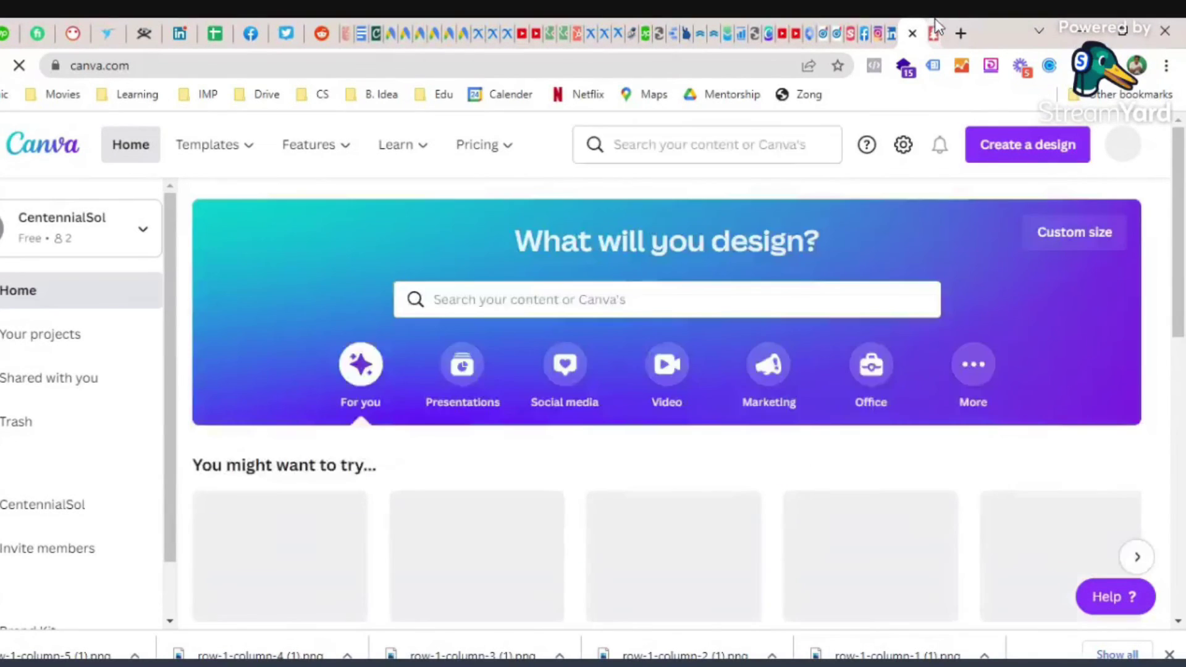
# - Load pinterest.com in place of the PineTools split-image page and search it for "facebook marketing tips"
pyautogui.click(936, 25)
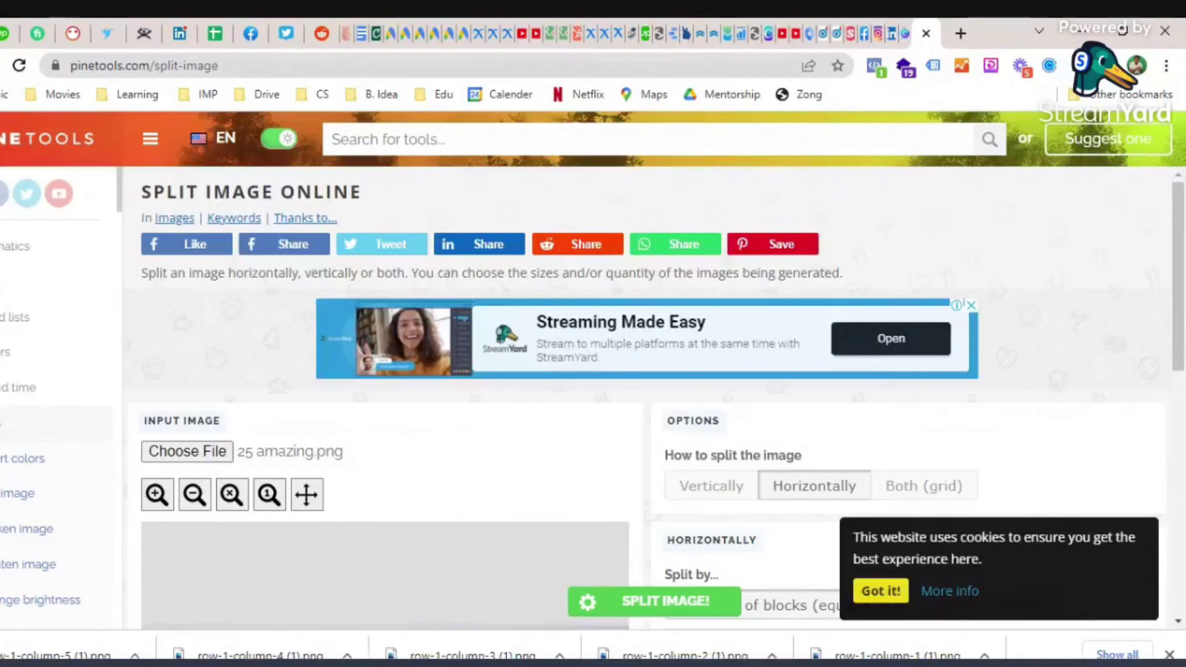
pyautogui.hotkey('ctrl', 'l')
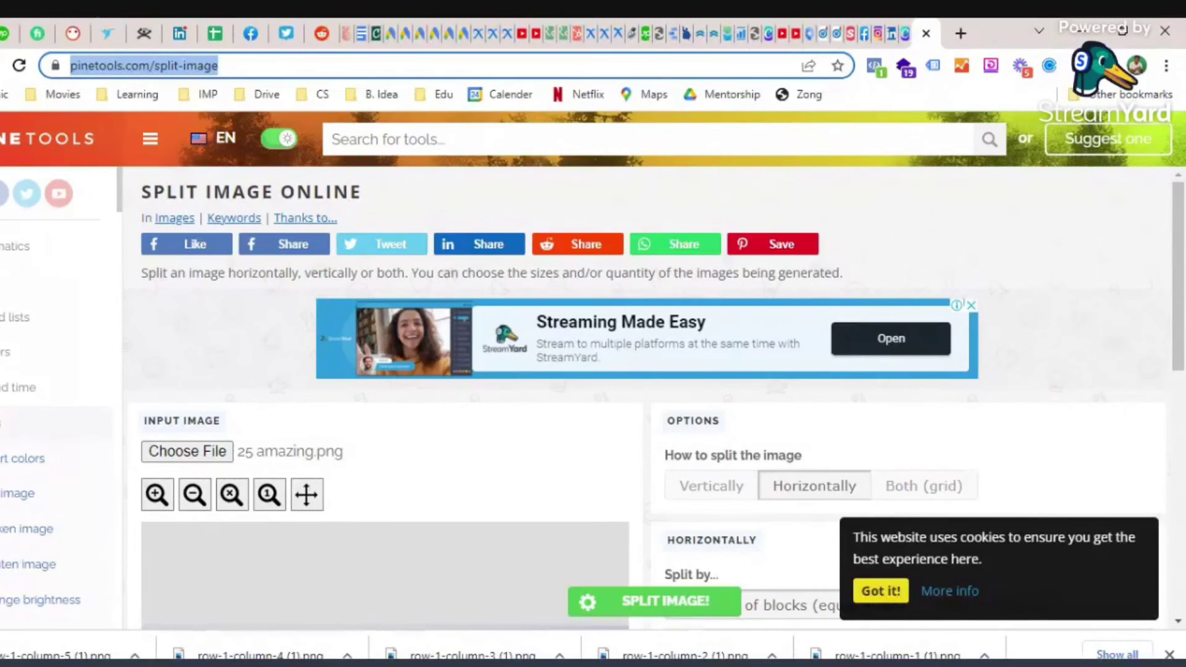
pyautogui.write('pinterest.com')
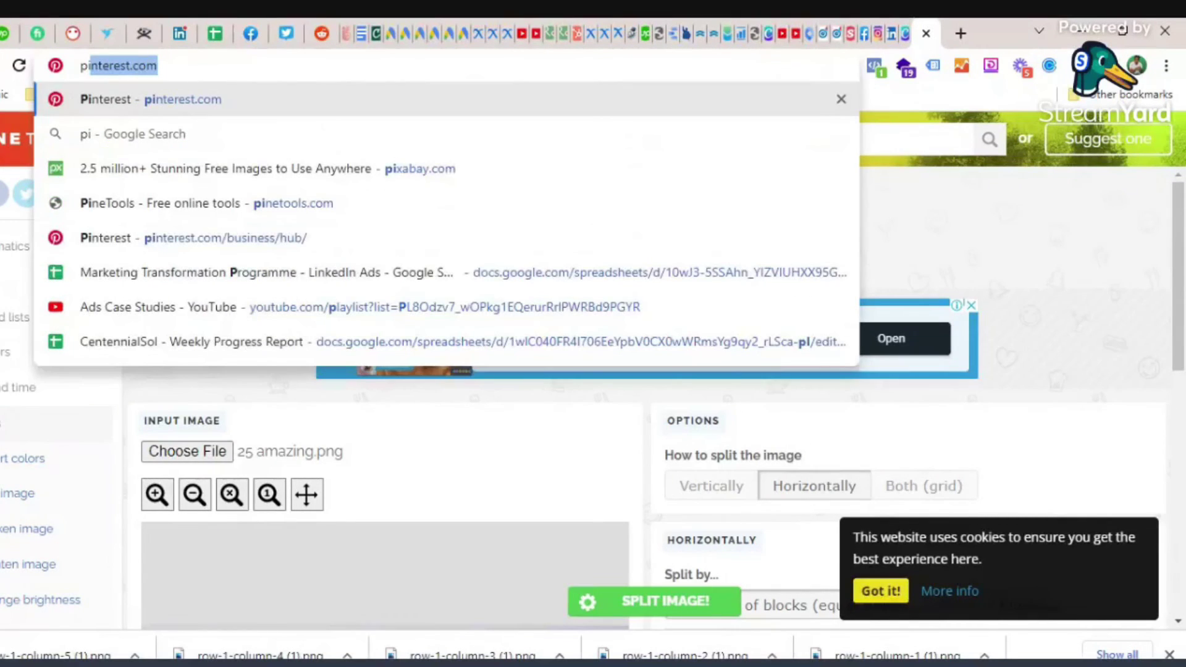
pyautogui.press('Return')
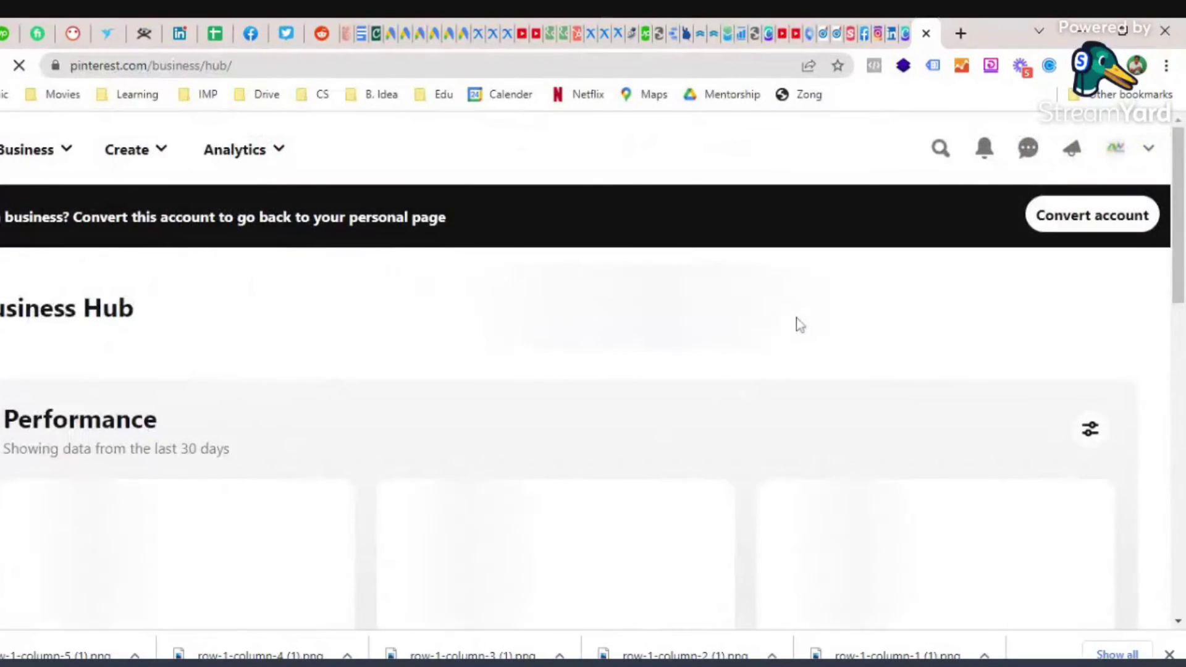
pyautogui.click(941, 148)
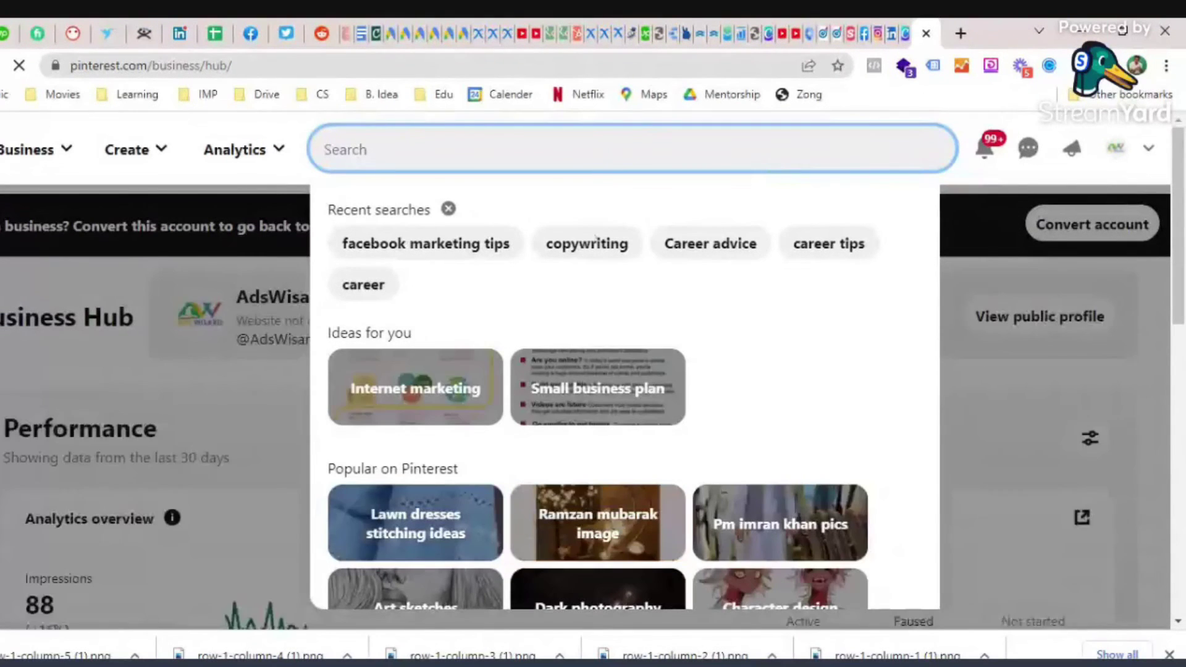
pyautogui.click(431, 254)
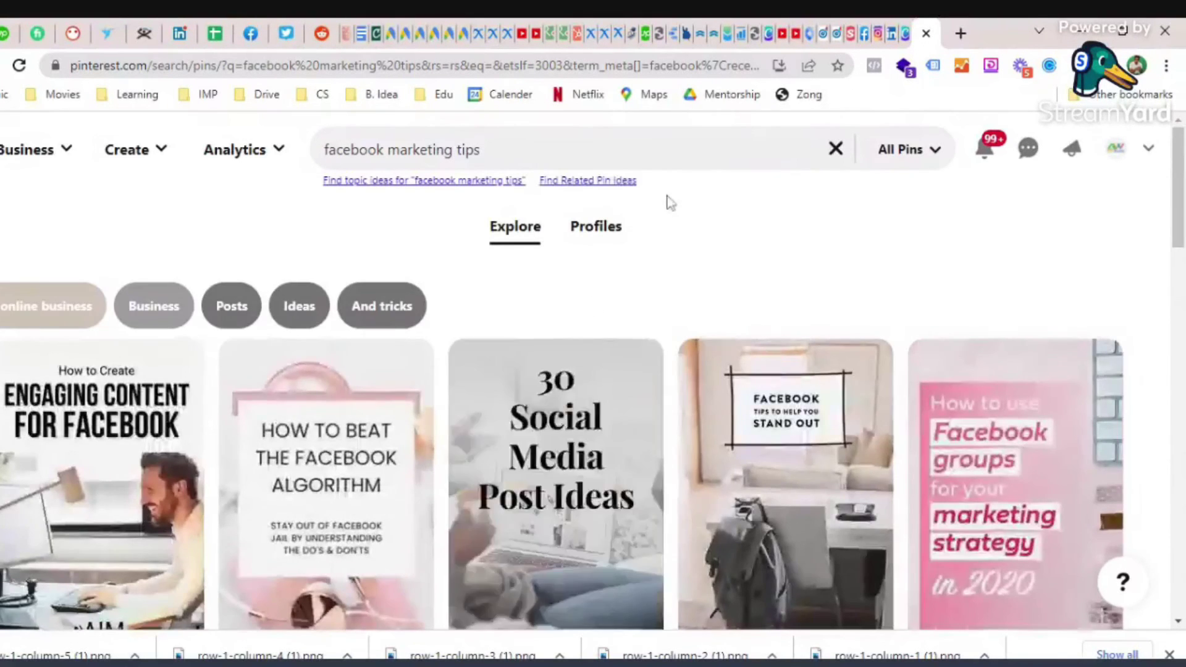
# - Browse the pins, open "70 Killer Content Ideas To Post On Social Media" and view its full list of ideas
pyautogui.scroll(-5, 808, 346)
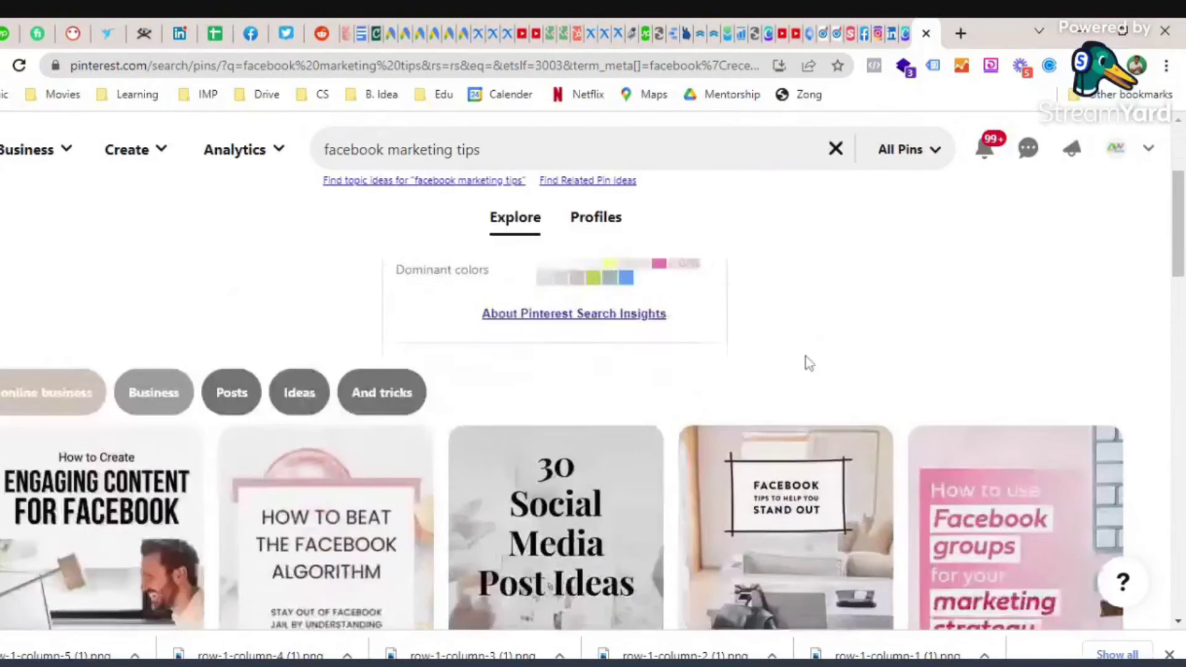
pyautogui.scroll(-6, 804, 353)
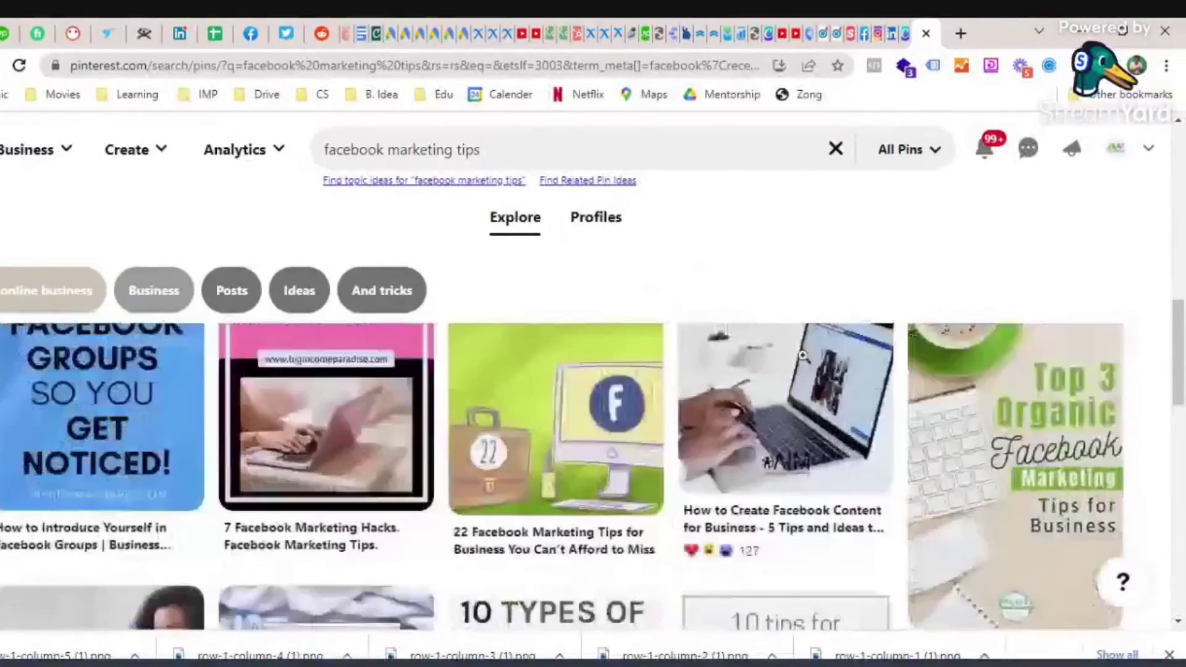
pyautogui.scroll(-8, 803, 356)
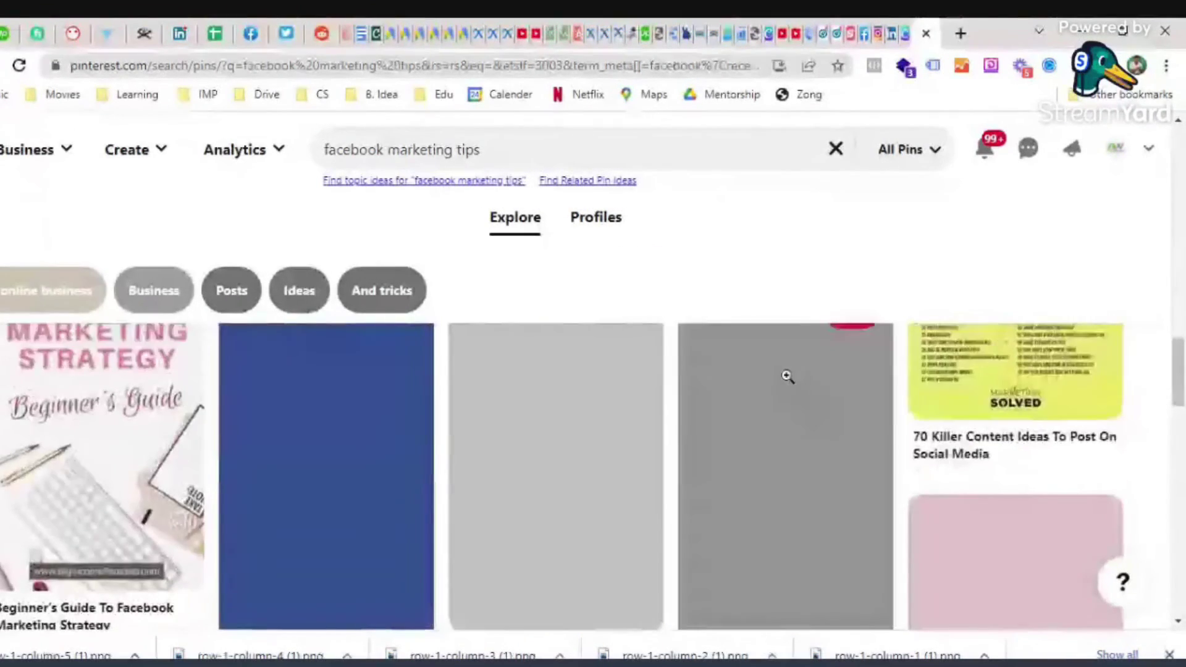
pyautogui.click(1000, 444)
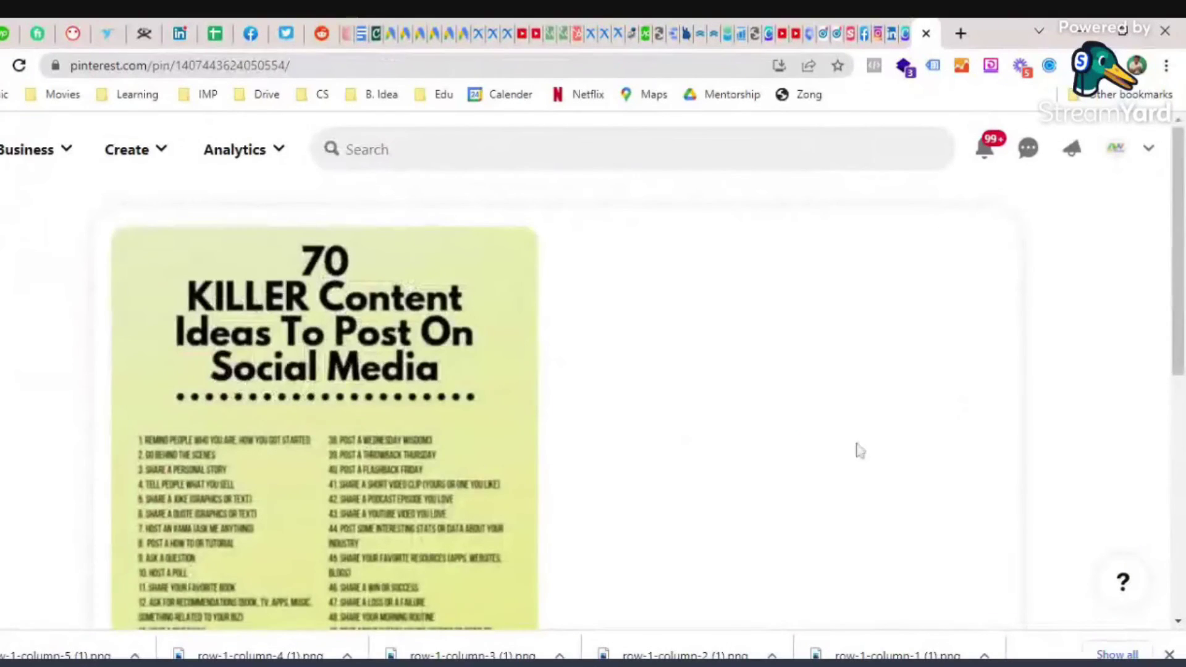
pyautogui.scroll(-8, 522, 438)
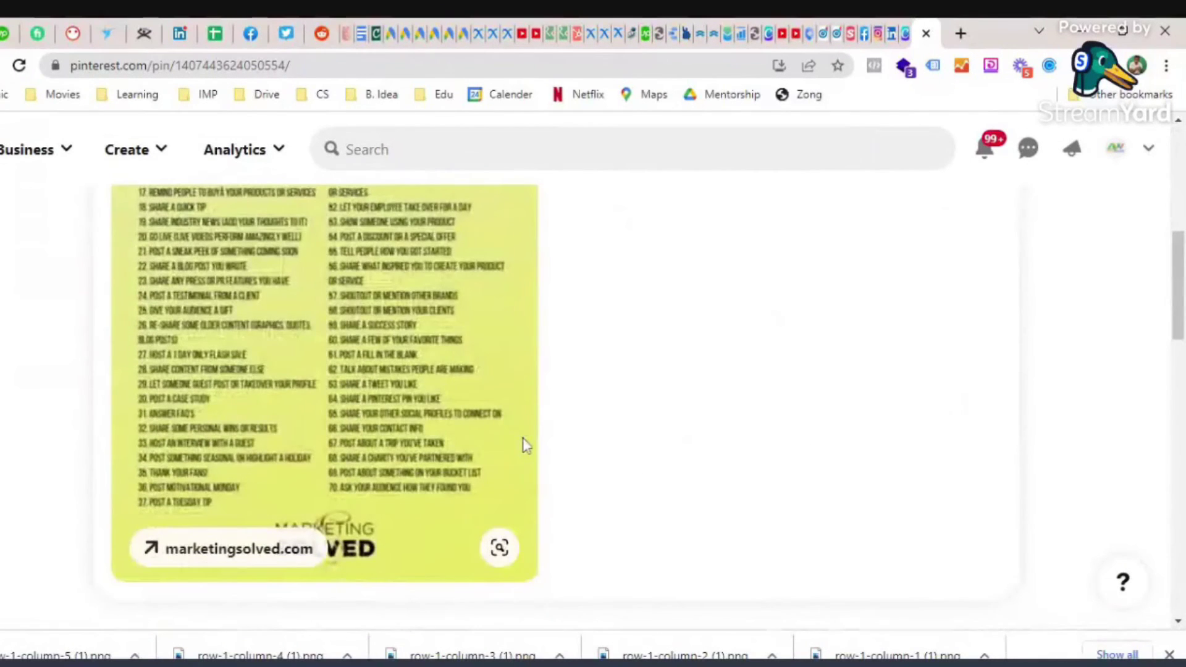